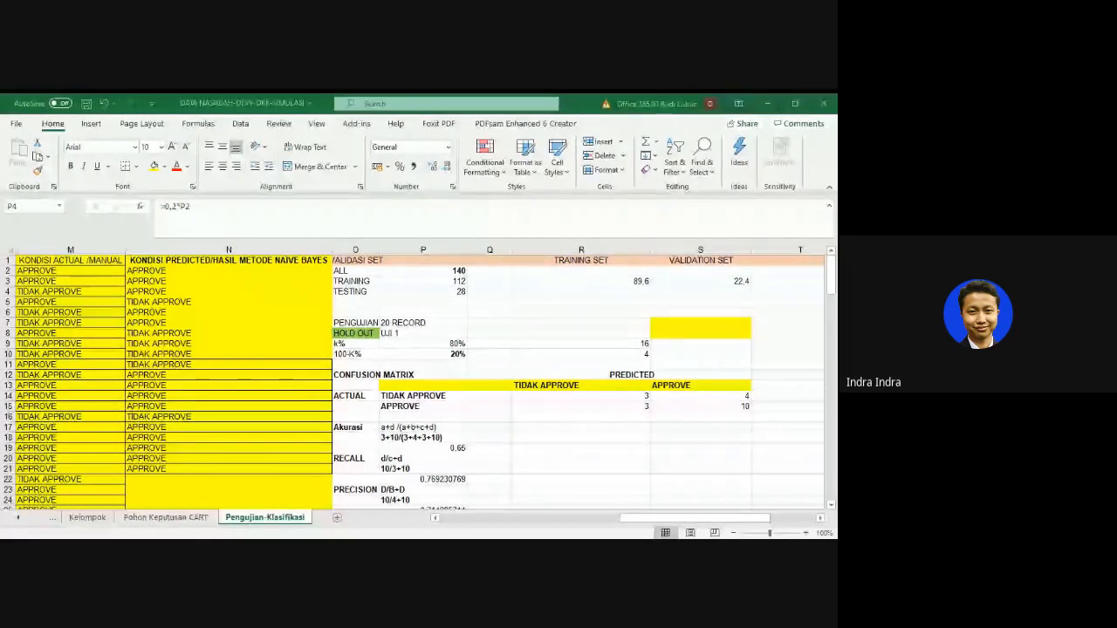
click(384, 335)
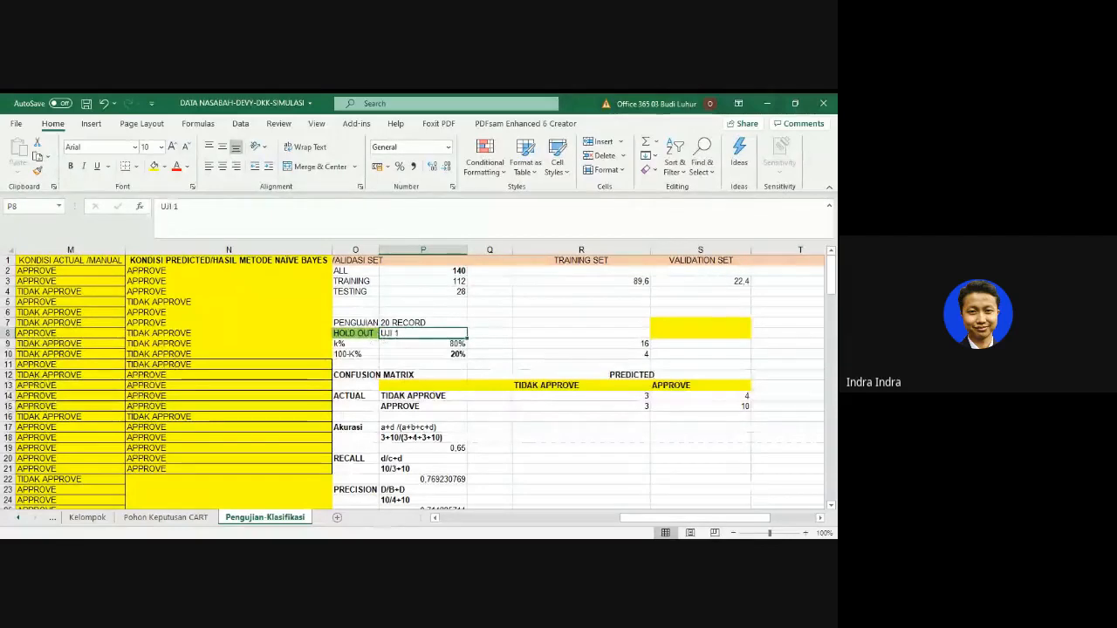
key(alt+Tab)
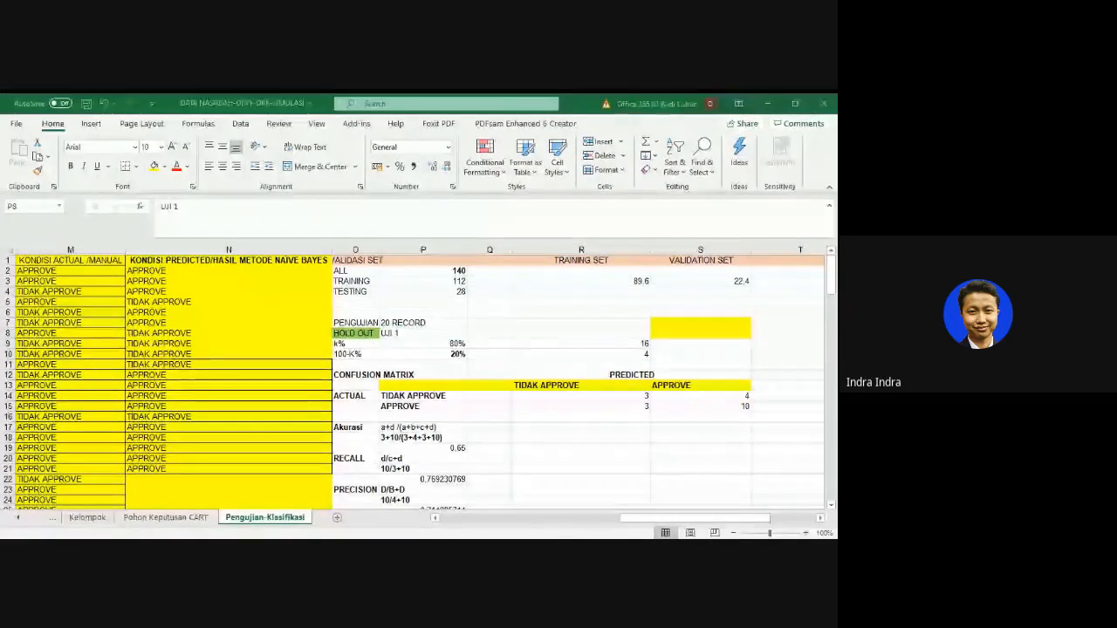
key(alt+Tab)
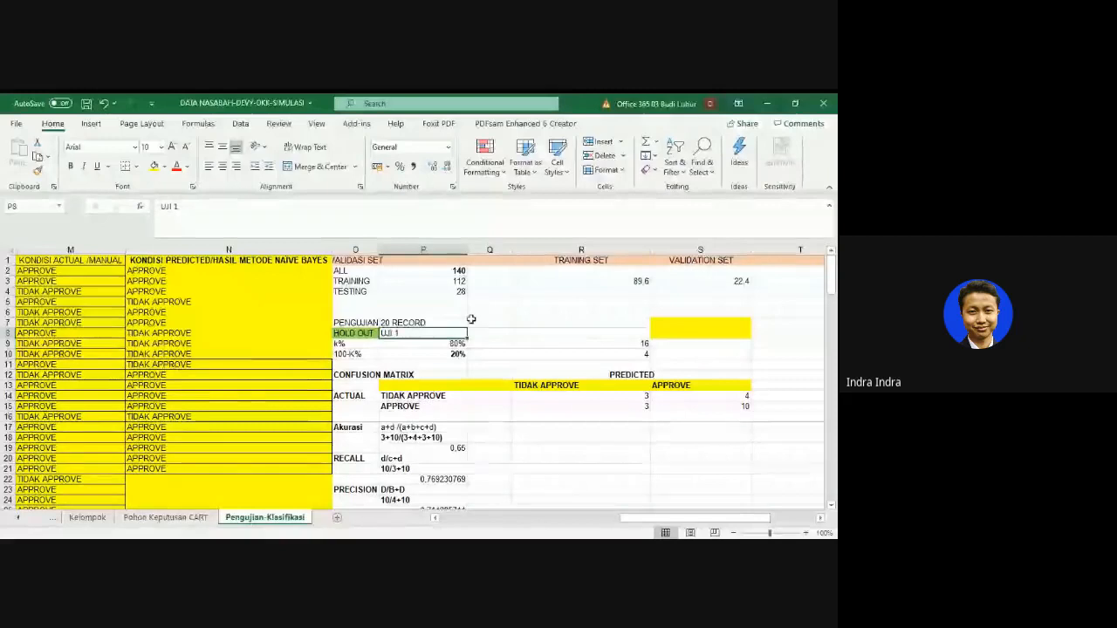
click(437, 281)
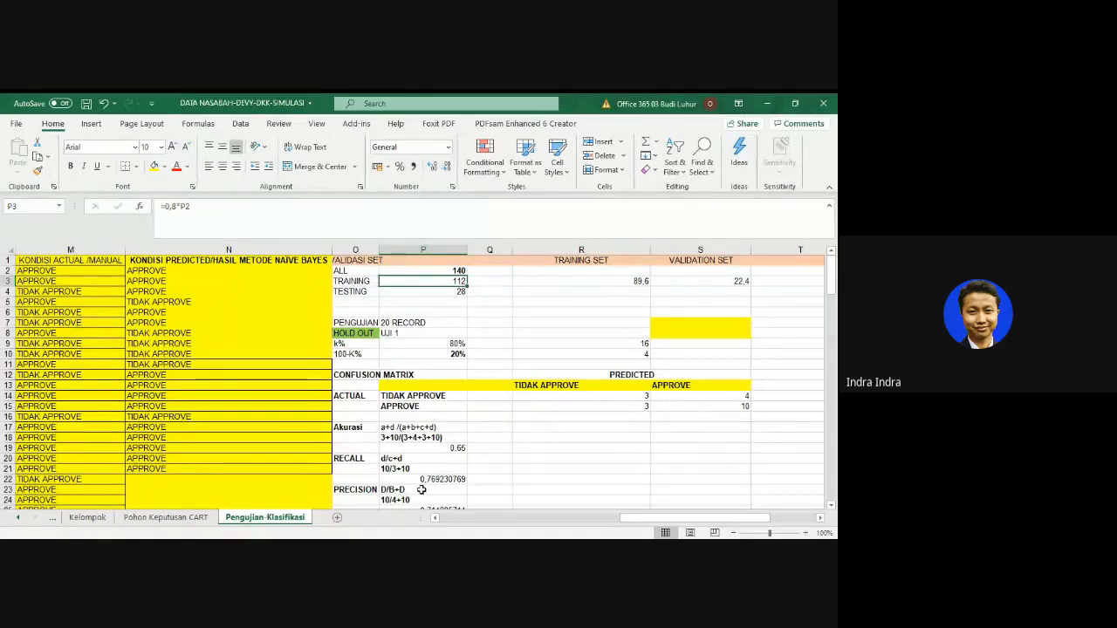
click(484, 520)
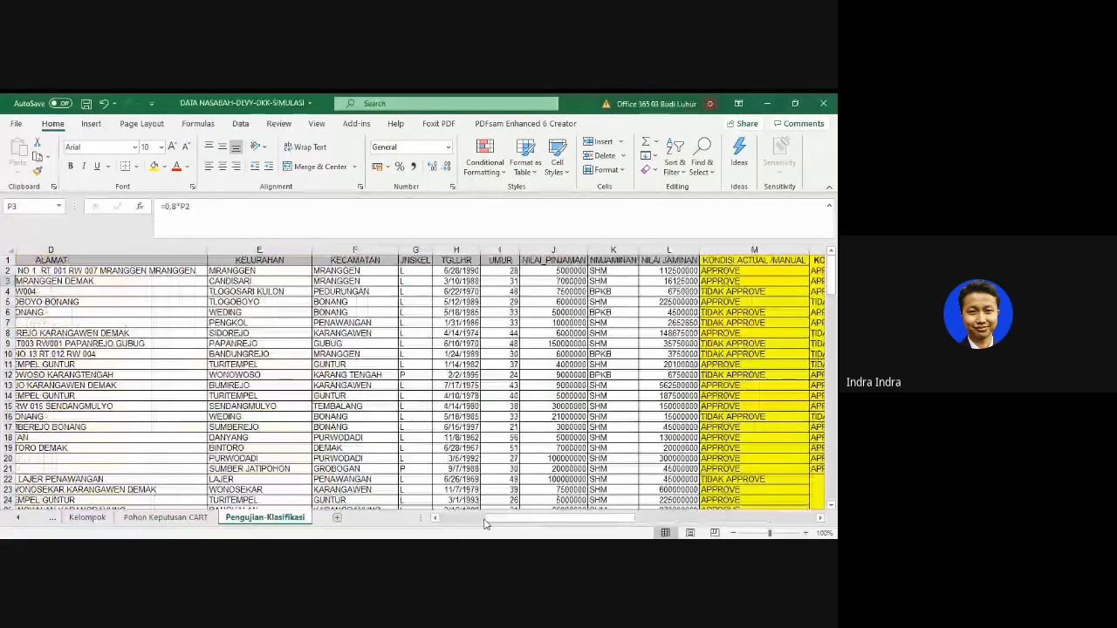
drag(527, 521, 632, 520)
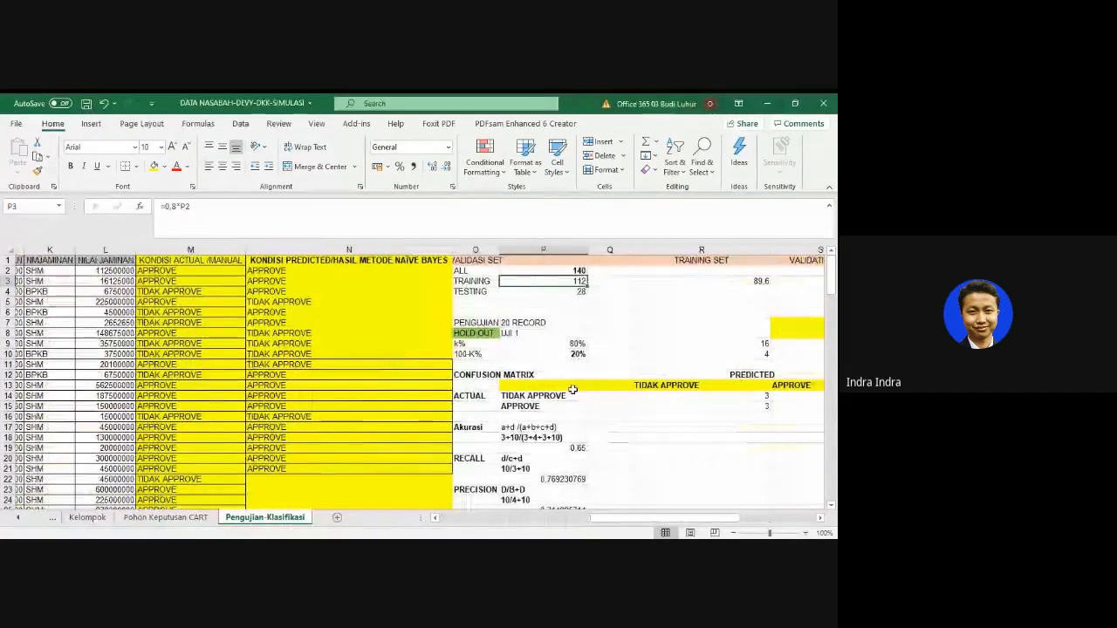
- Examine the ALL, TRAINING and TESTING counts under VALIDASI SET and the formulas in P3, R3 and S3 that split the records
click(472, 260)
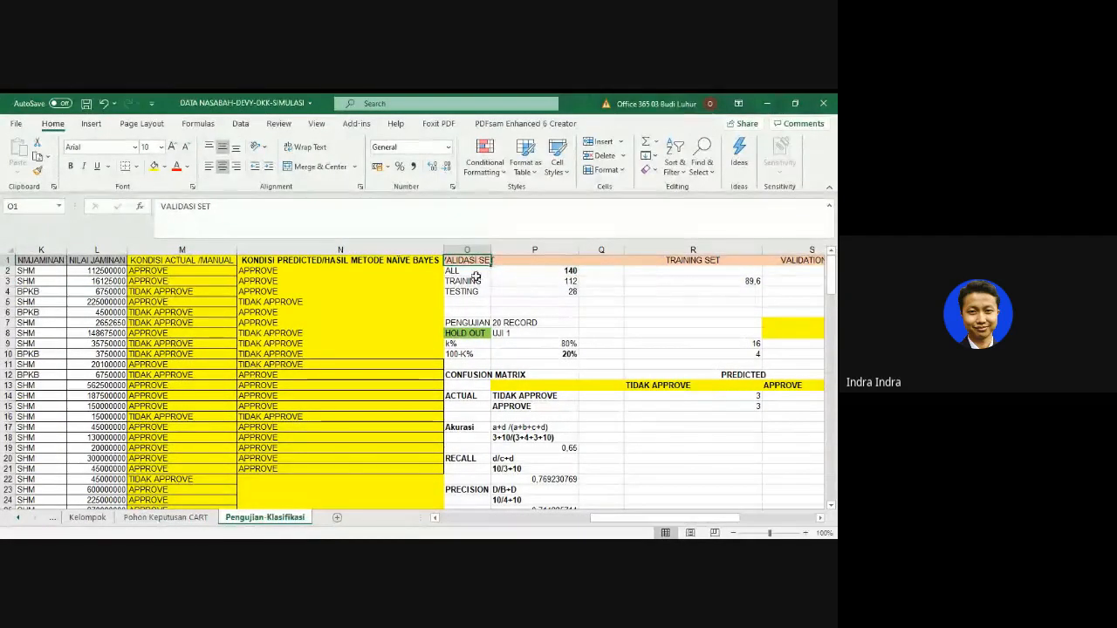
click(565, 271)
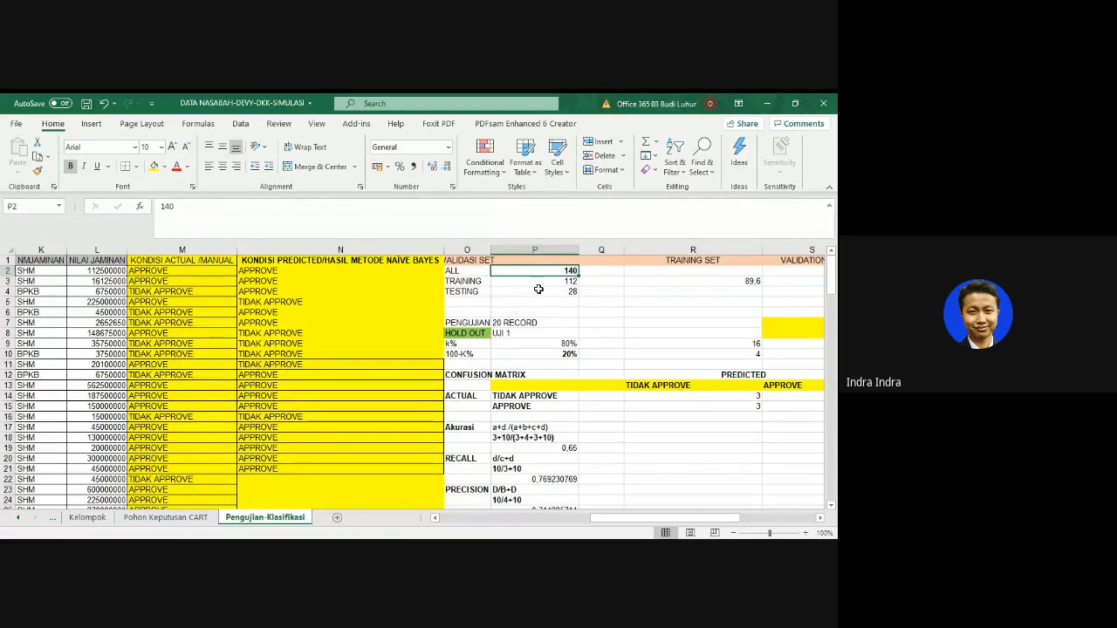
click(457, 281)
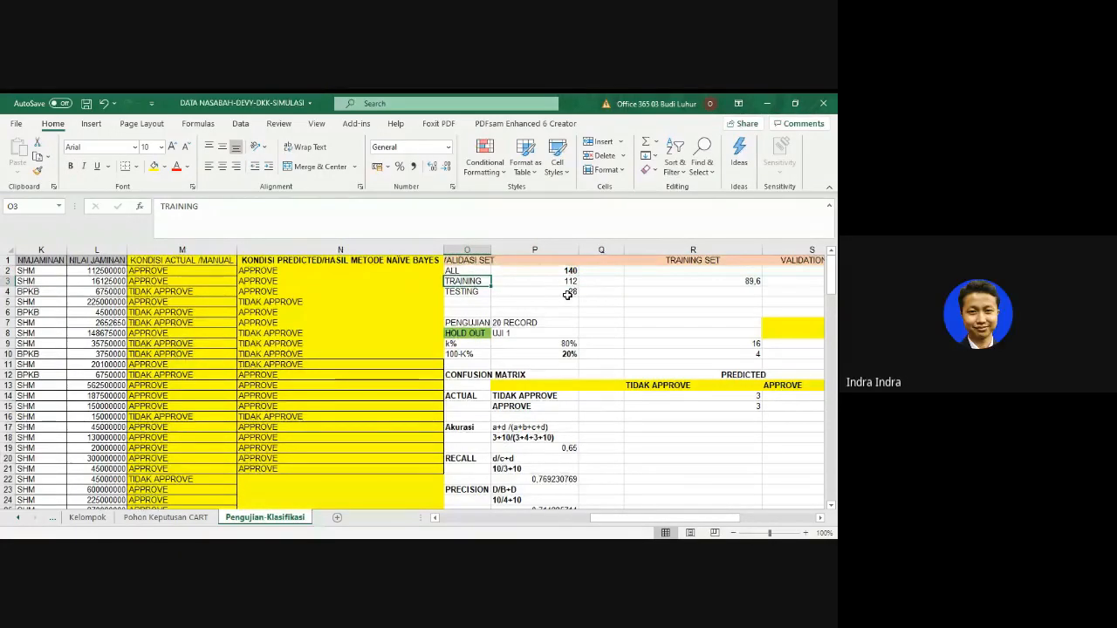
click(556, 281)
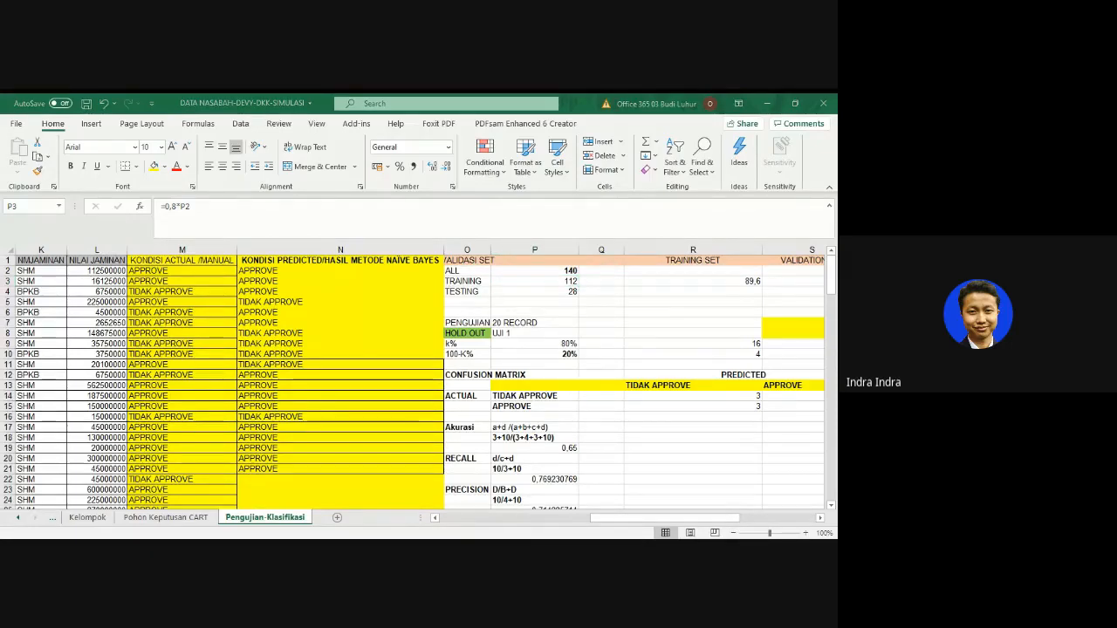
click(556, 272)
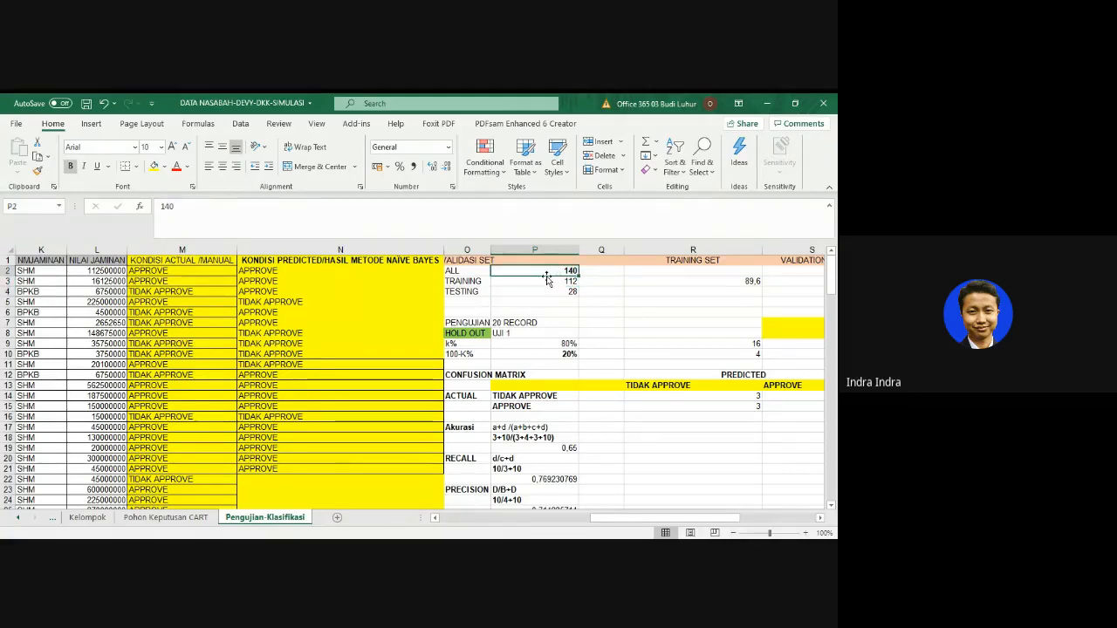
click(553, 281)
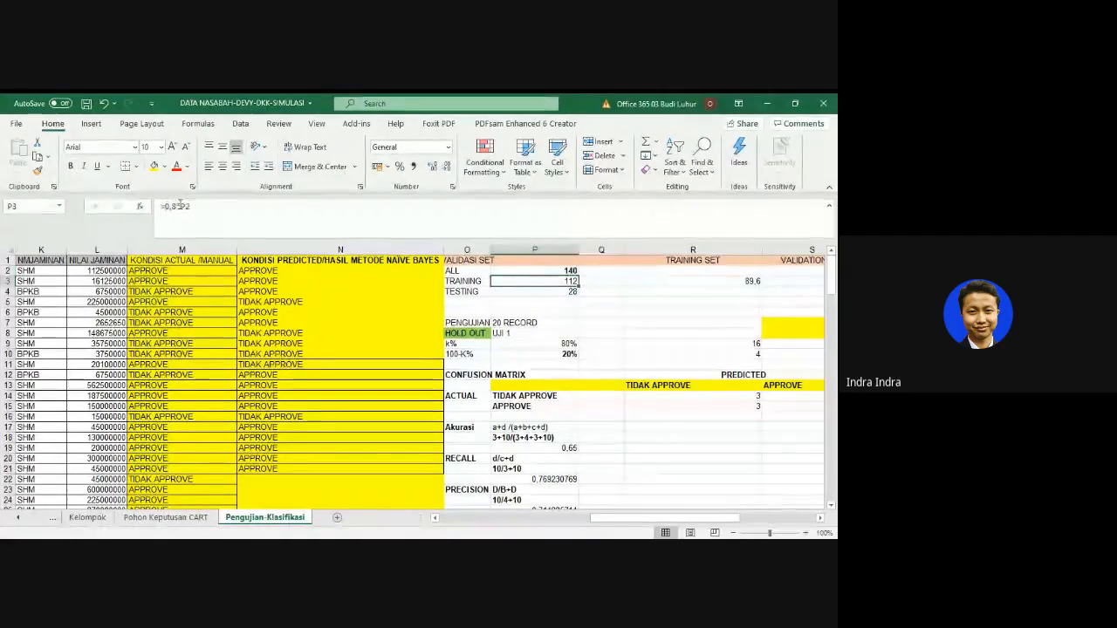
key(Down)
click(562, 280)
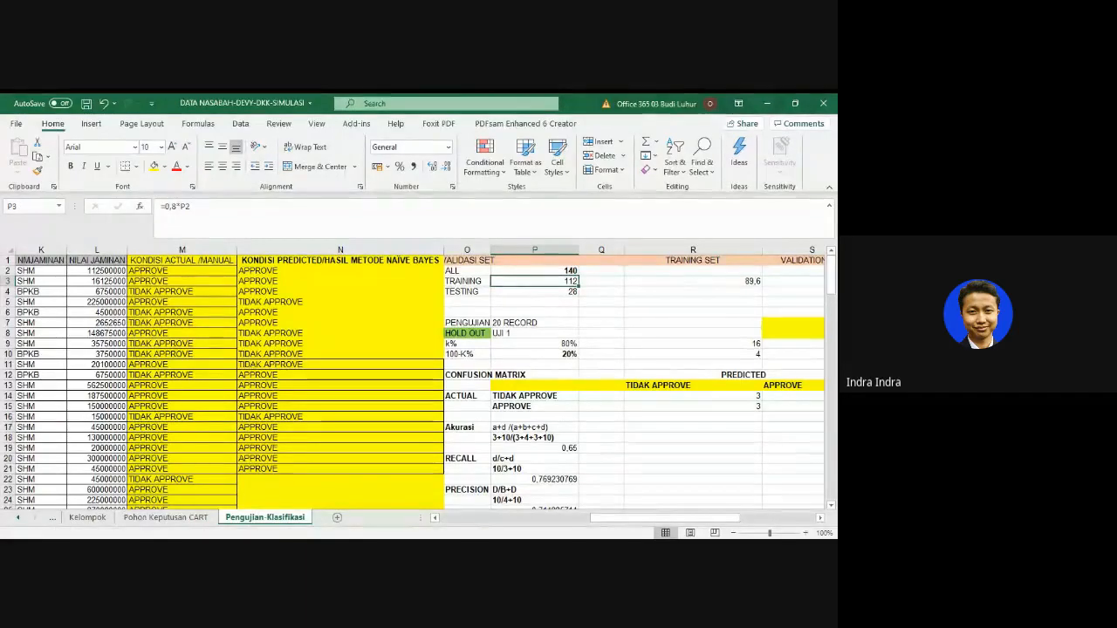
drag(733, 521, 770, 522)
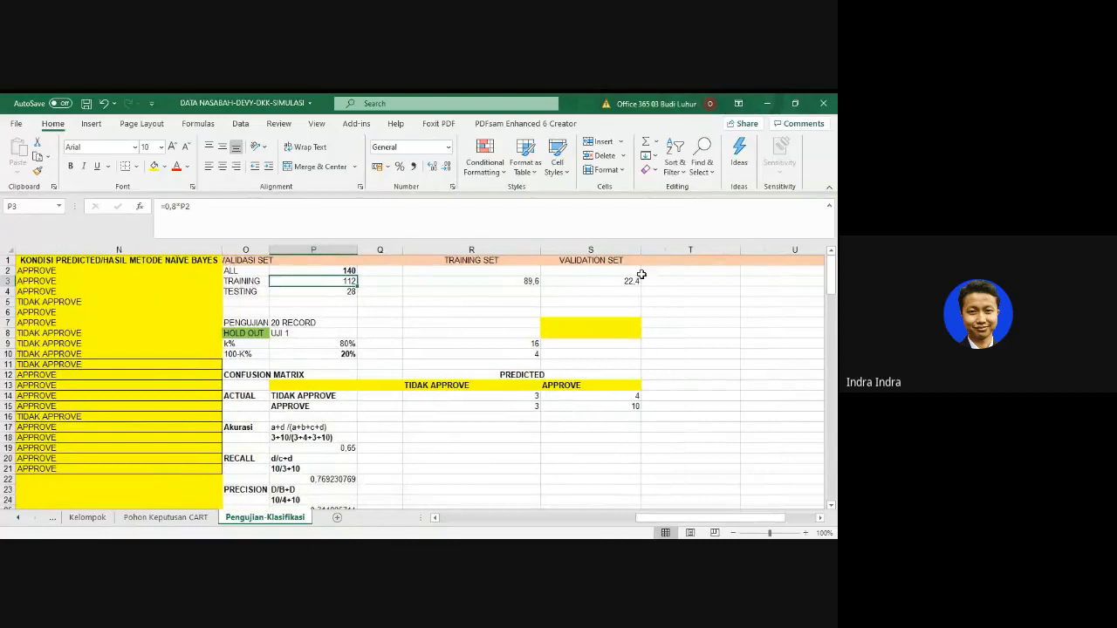
click(531, 280)
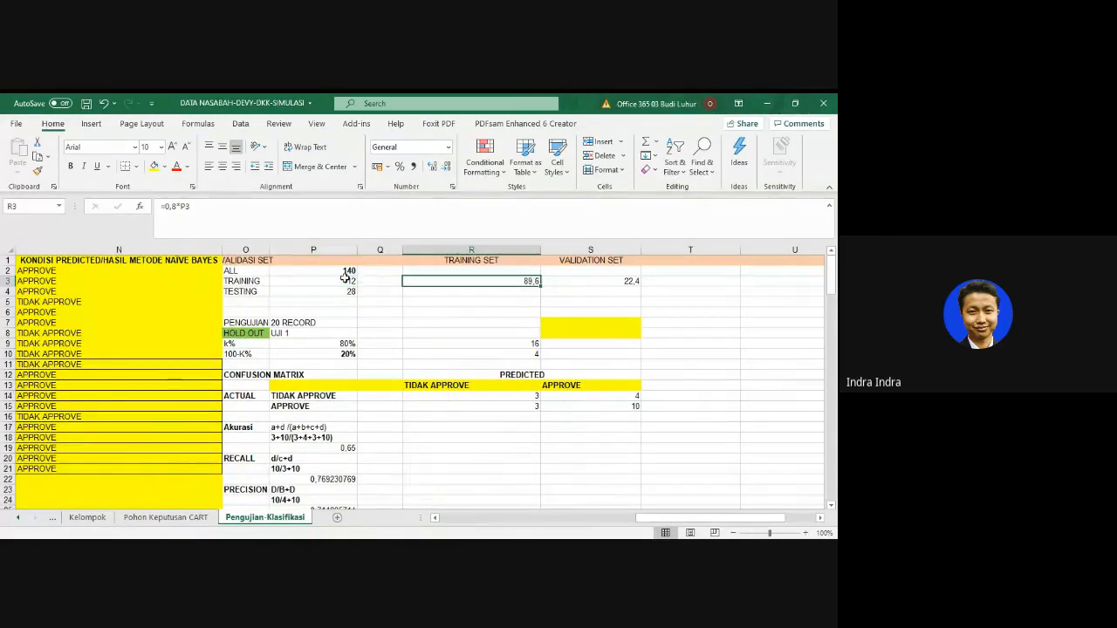
click(631, 281)
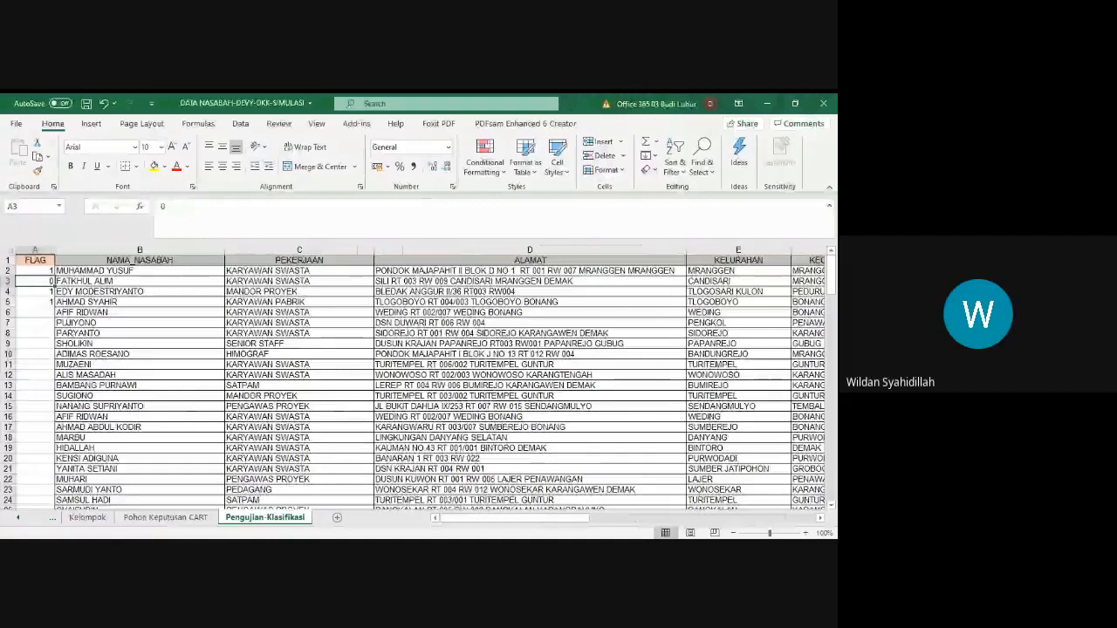
- Review how the total in P2 divides into training and testing data, and how P3 divides into the training and validation sets
drag(559, 519, 559, 521)
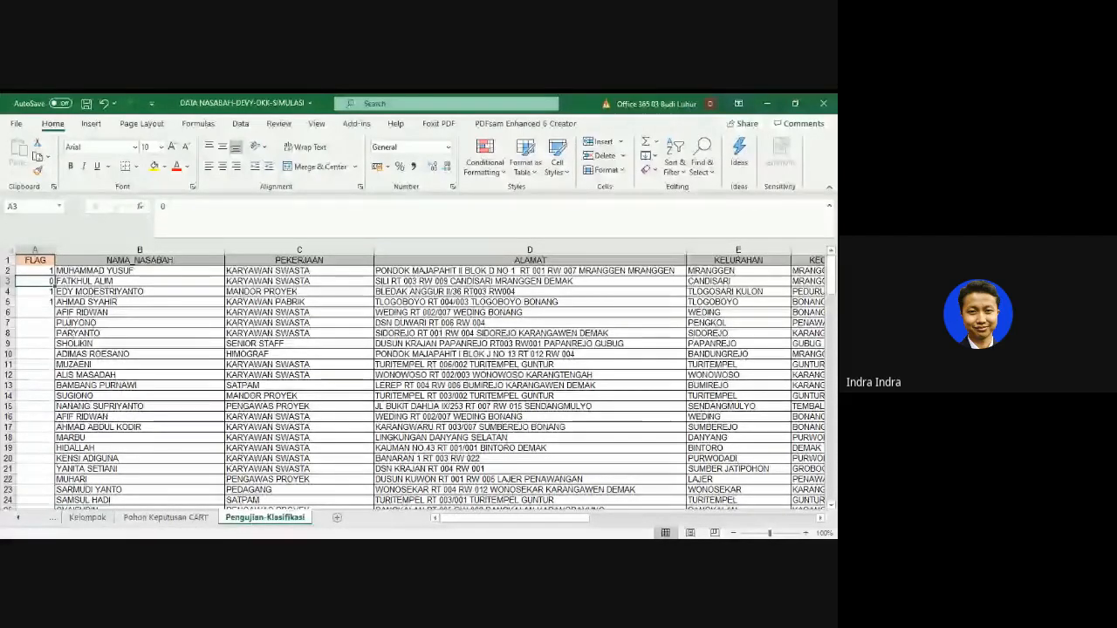
click(530, 376)
drag(523, 519, 698, 528)
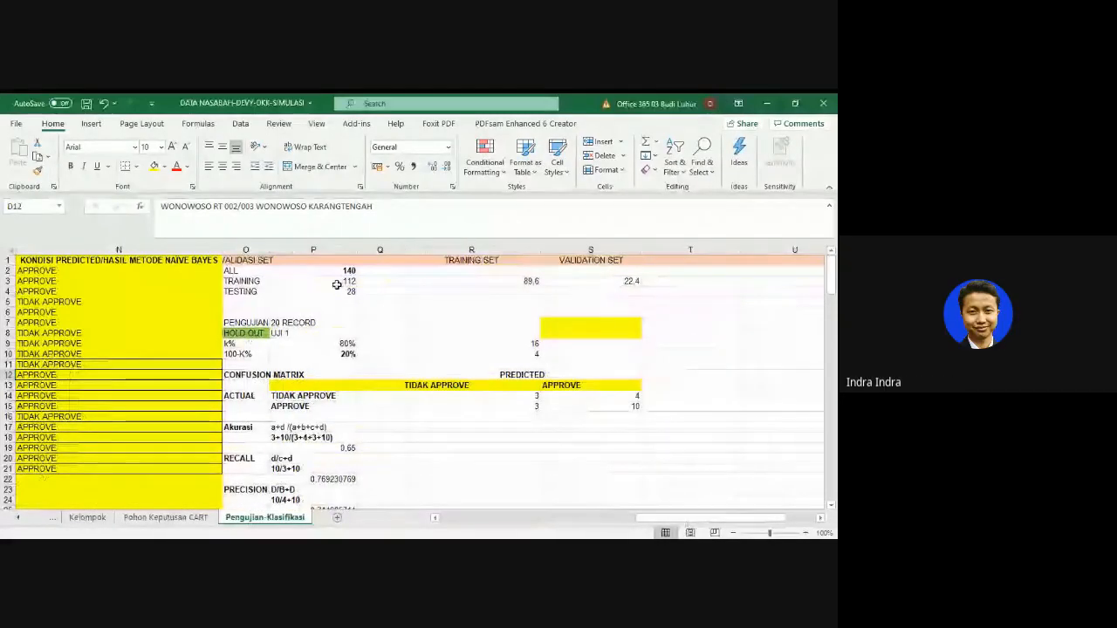
click(345, 271)
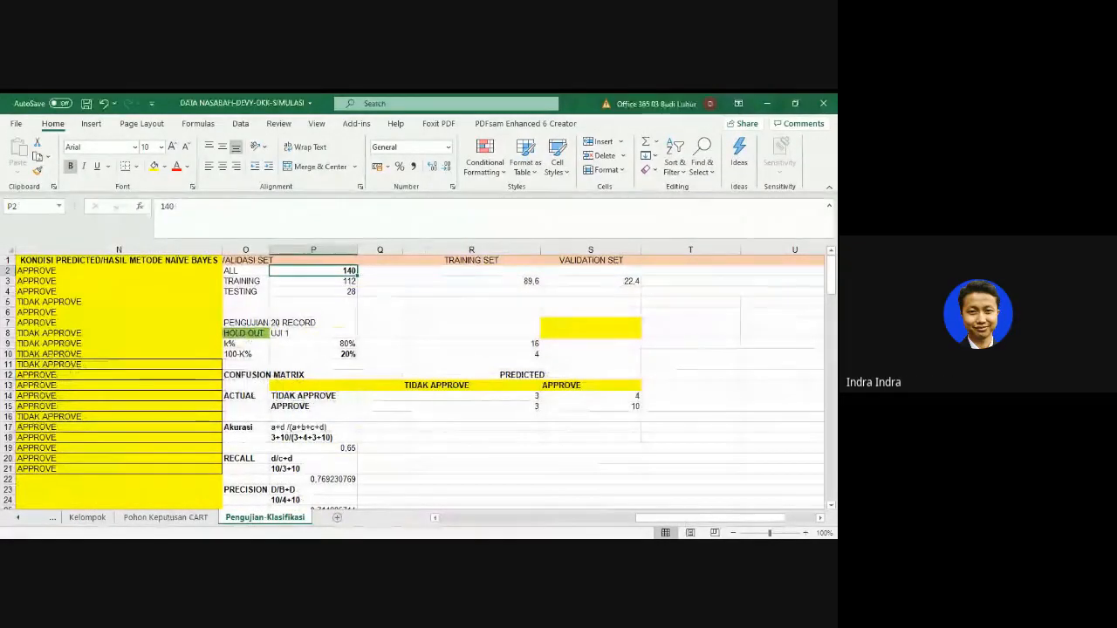
click(337, 281)
click(347, 292)
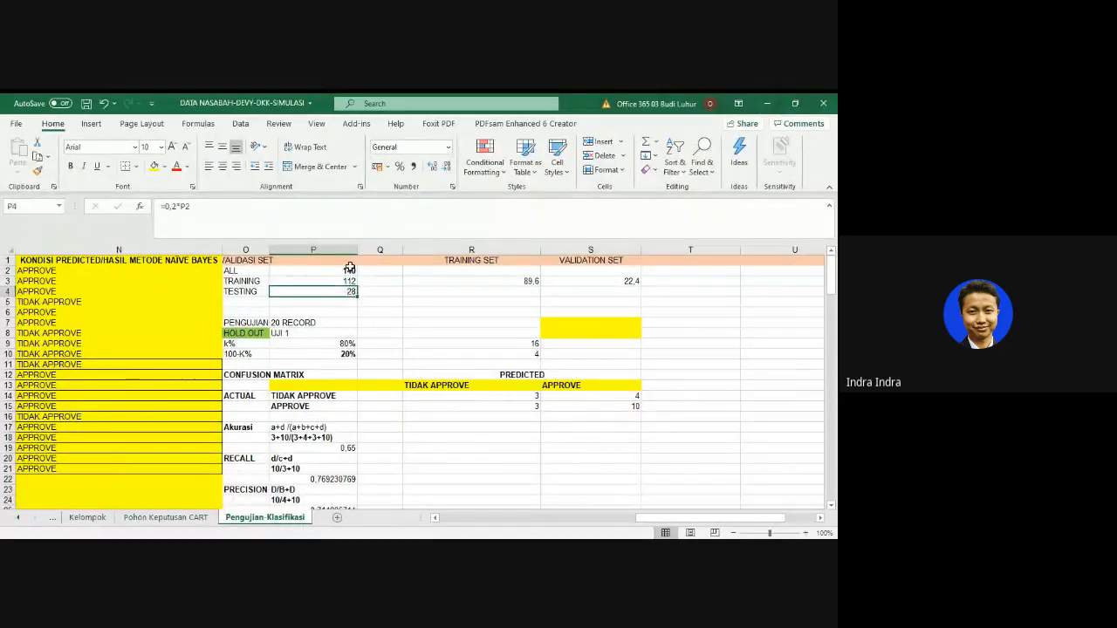
click(348, 270)
click(340, 280)
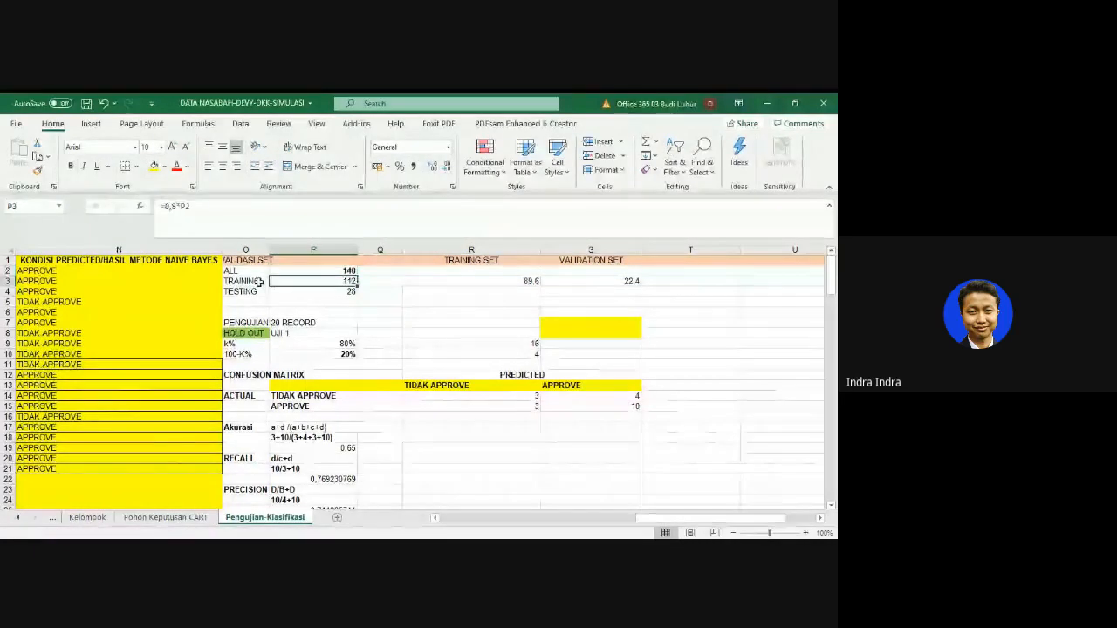
click(508, 260)
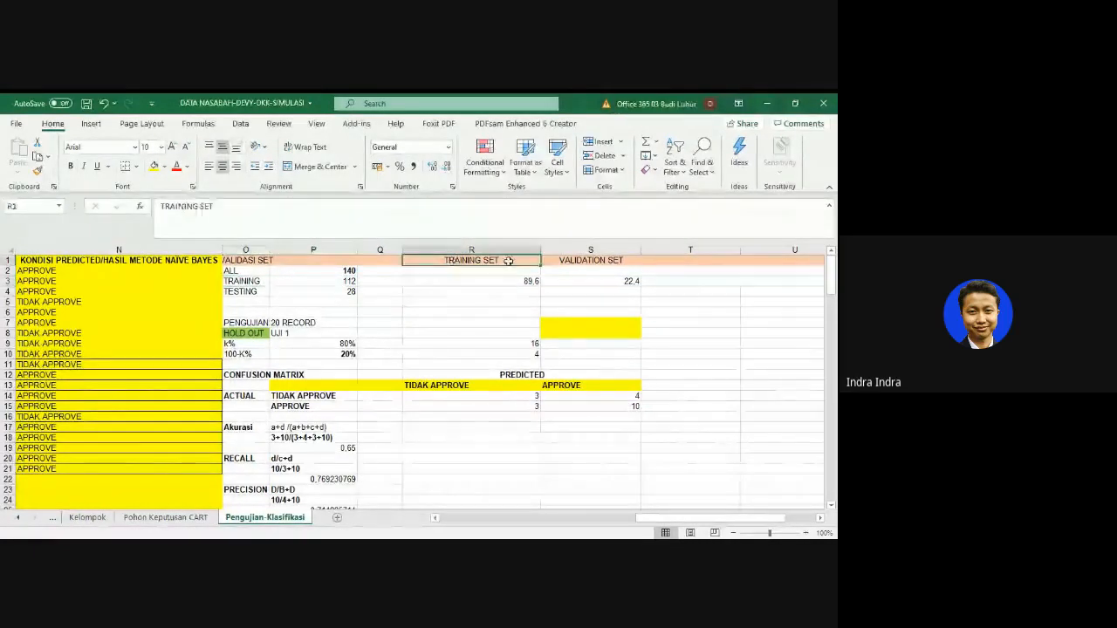
click(588, 261)
key(Return)
click(525, 282)
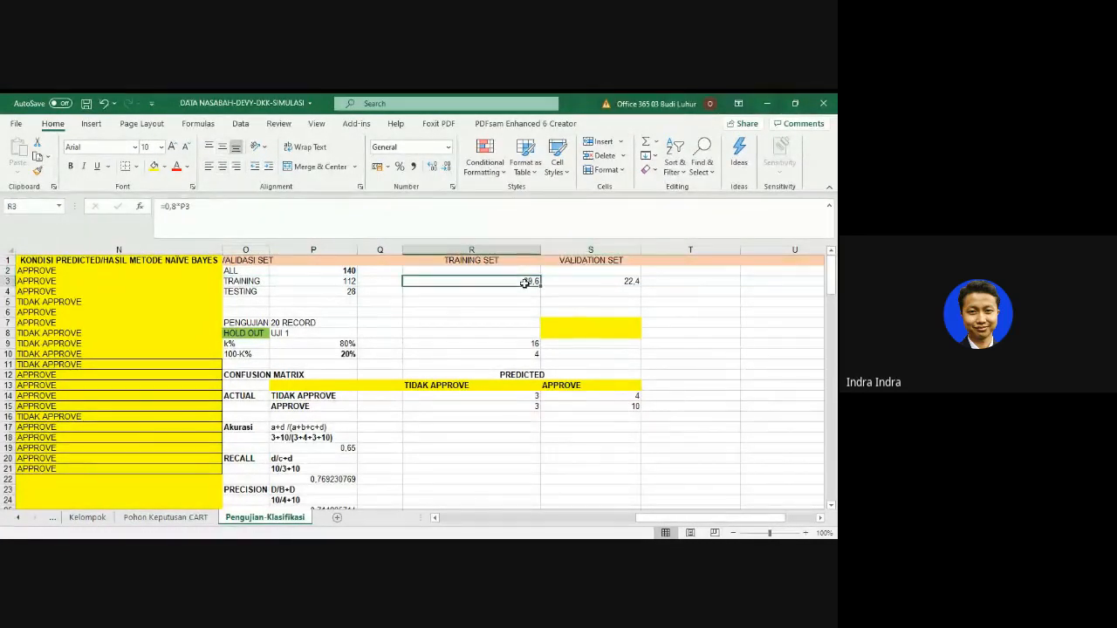
click(345, 280)
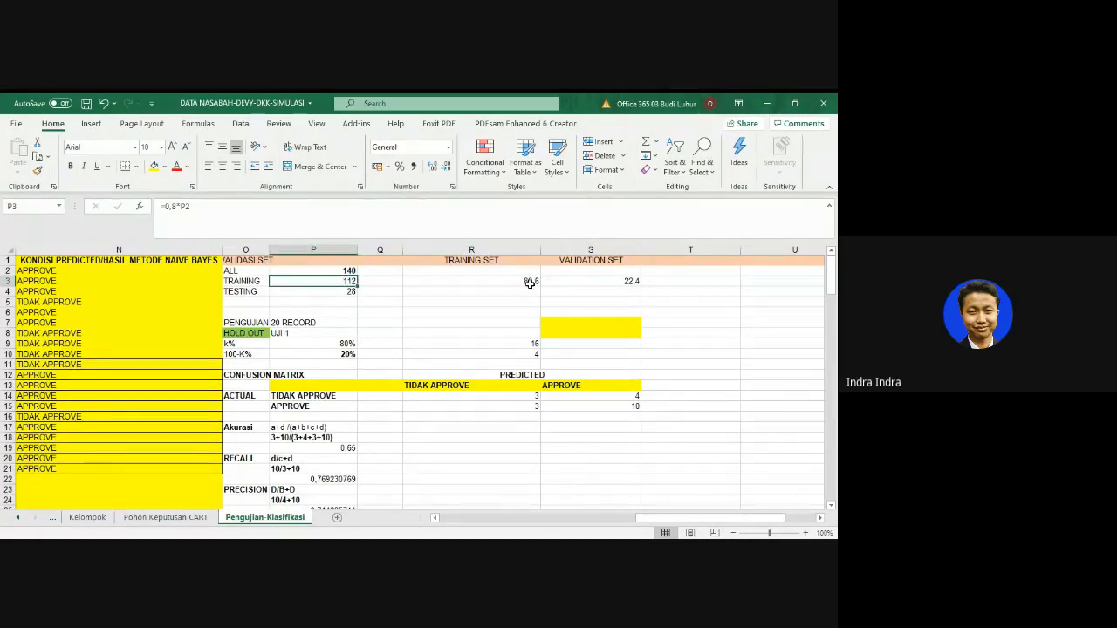
click(613, 282)
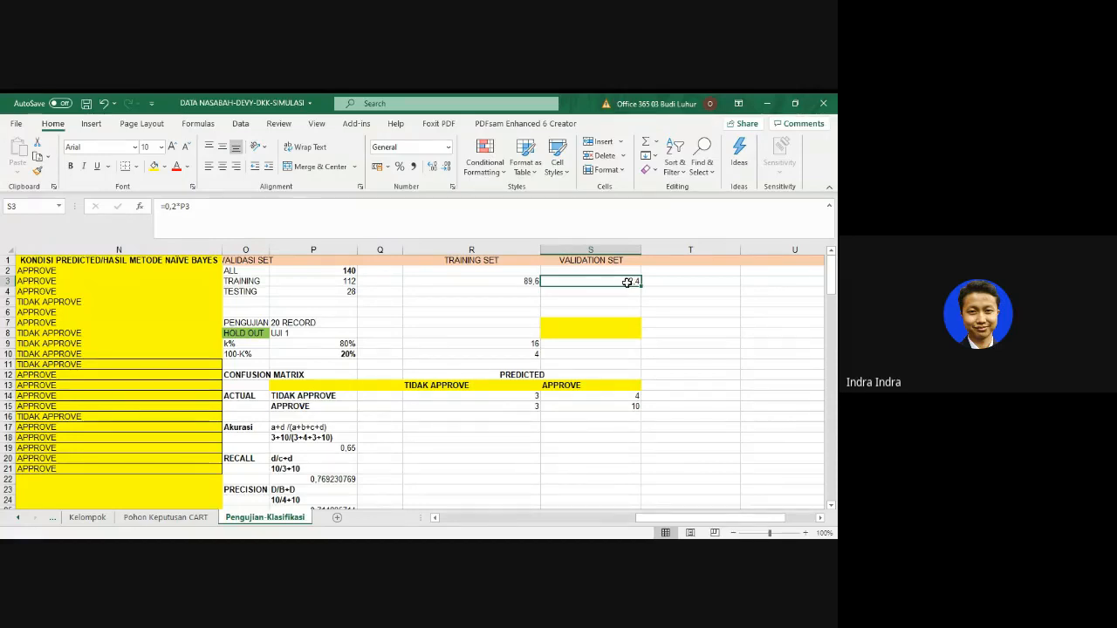
- Set the FLAG value of the customer record in row 5 (cell A5) to 0
click(466, 518)
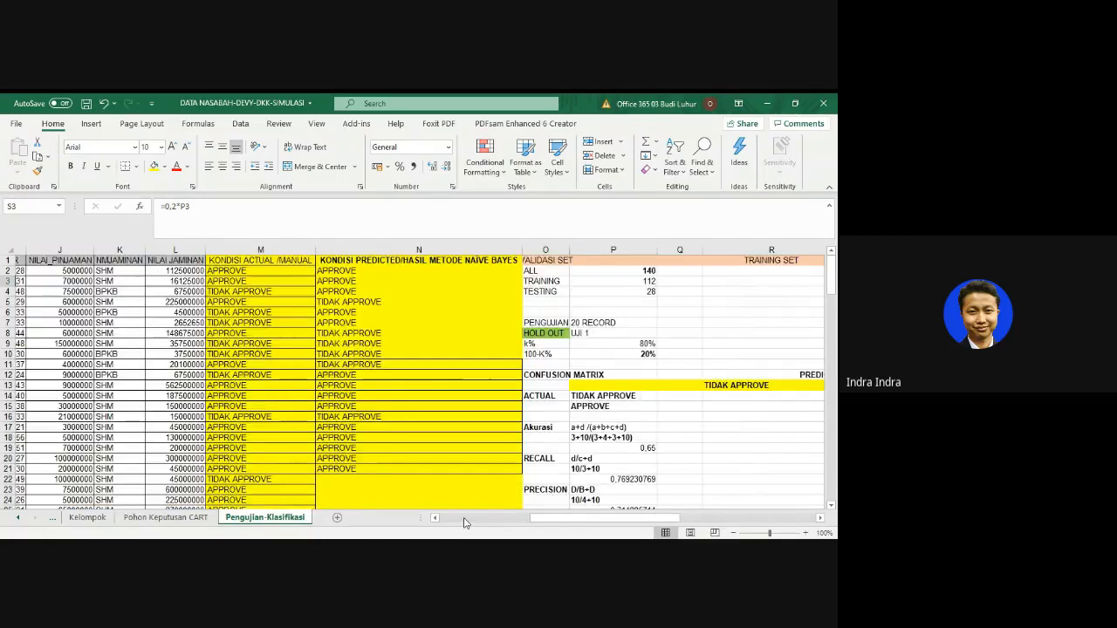
click(465, 518)
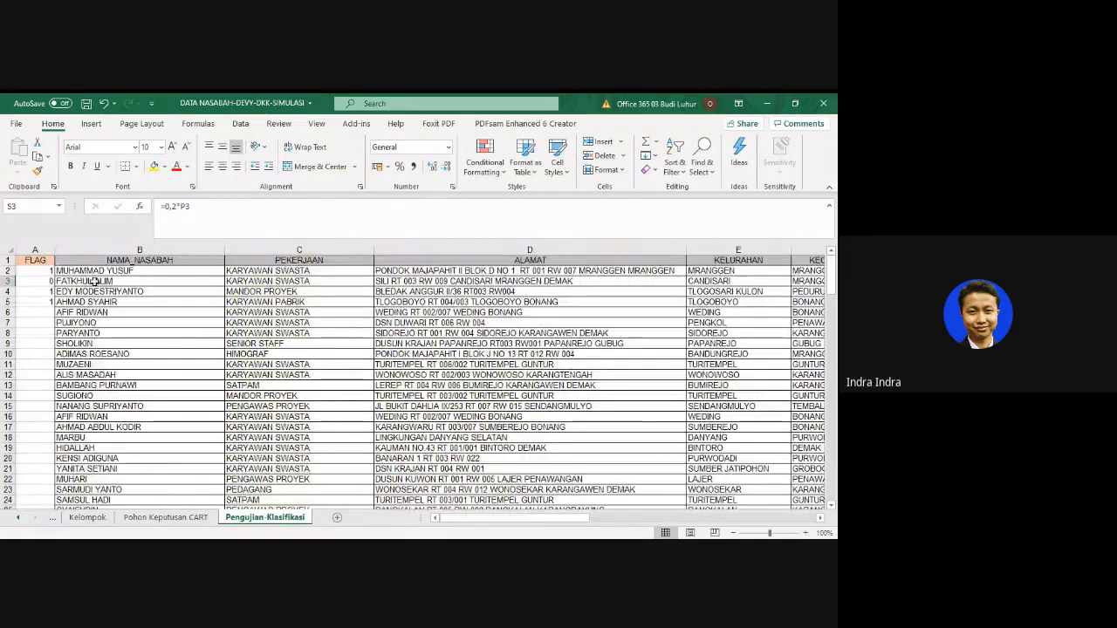
click(40, 271)
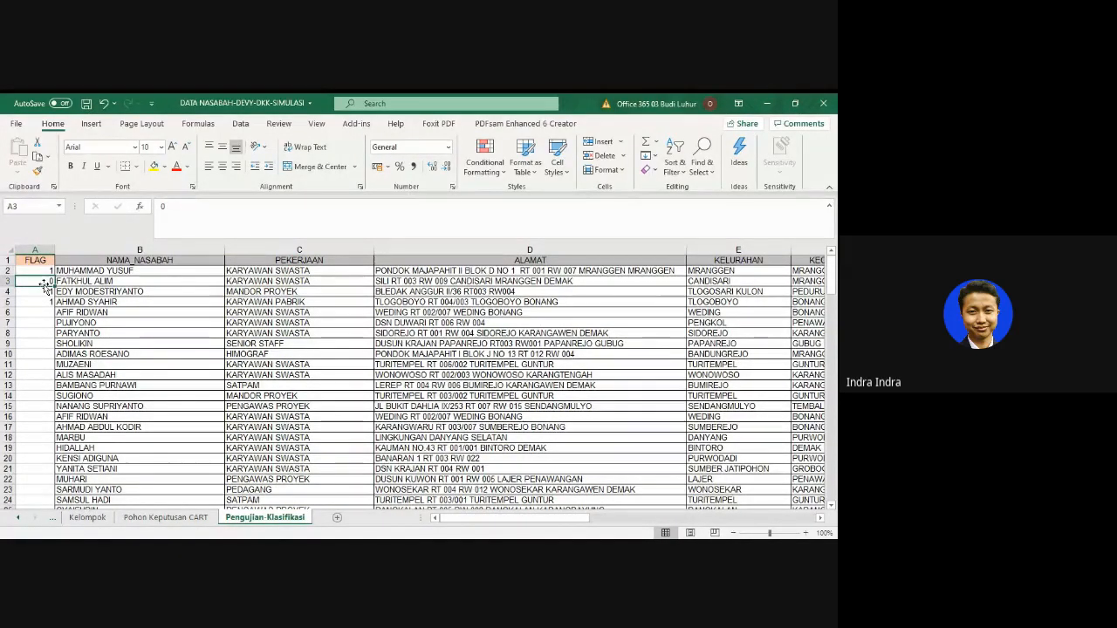
click(48, 295)
click(48, 302)
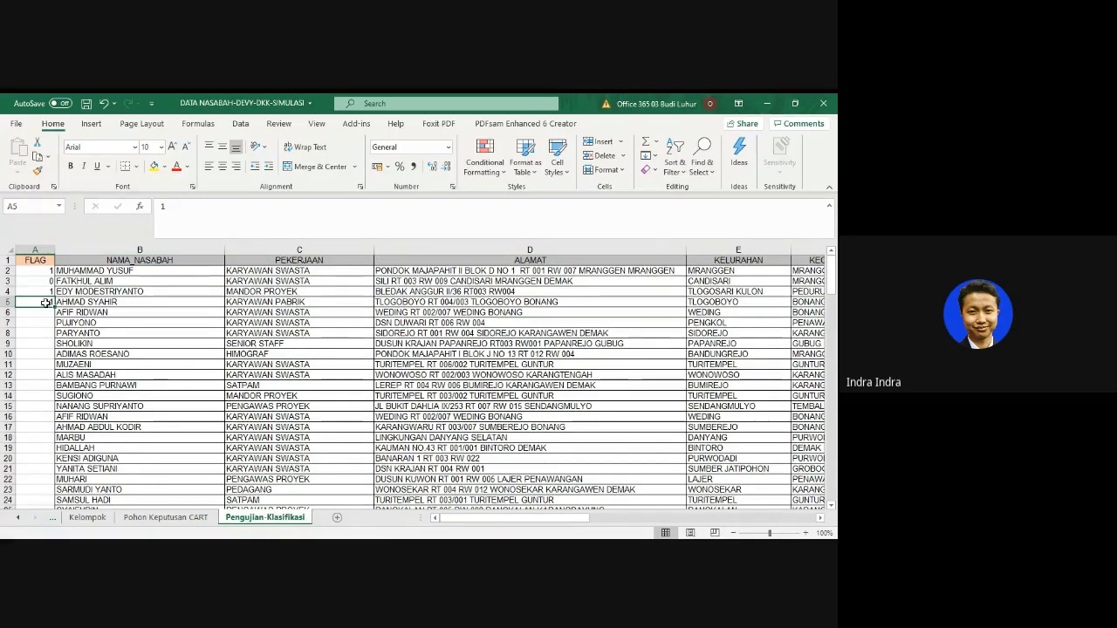
text(0)
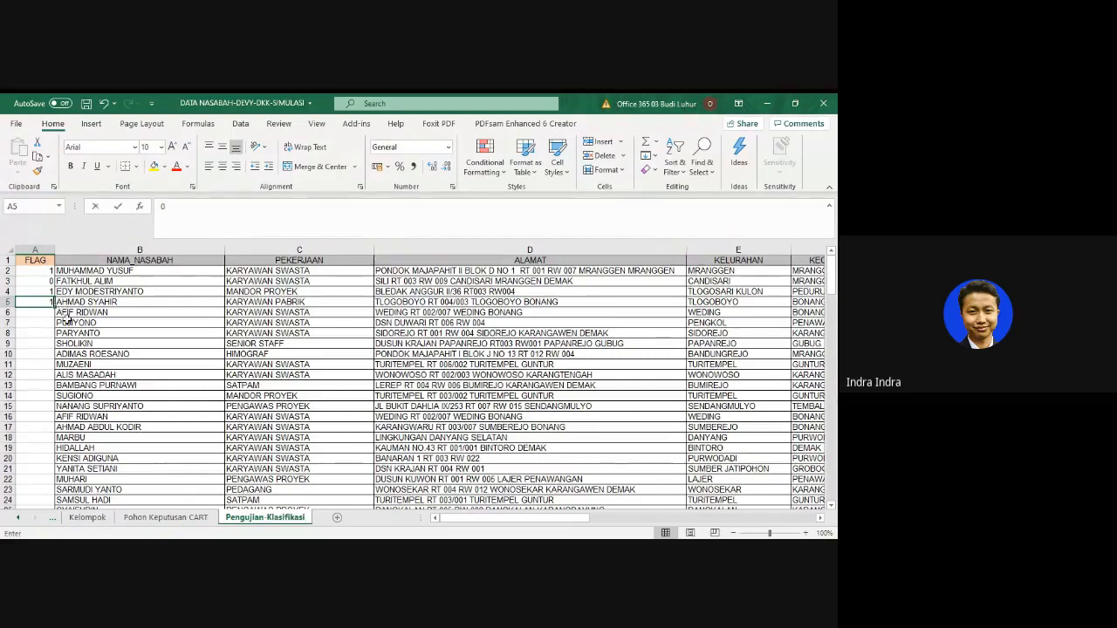
click(52, 324)
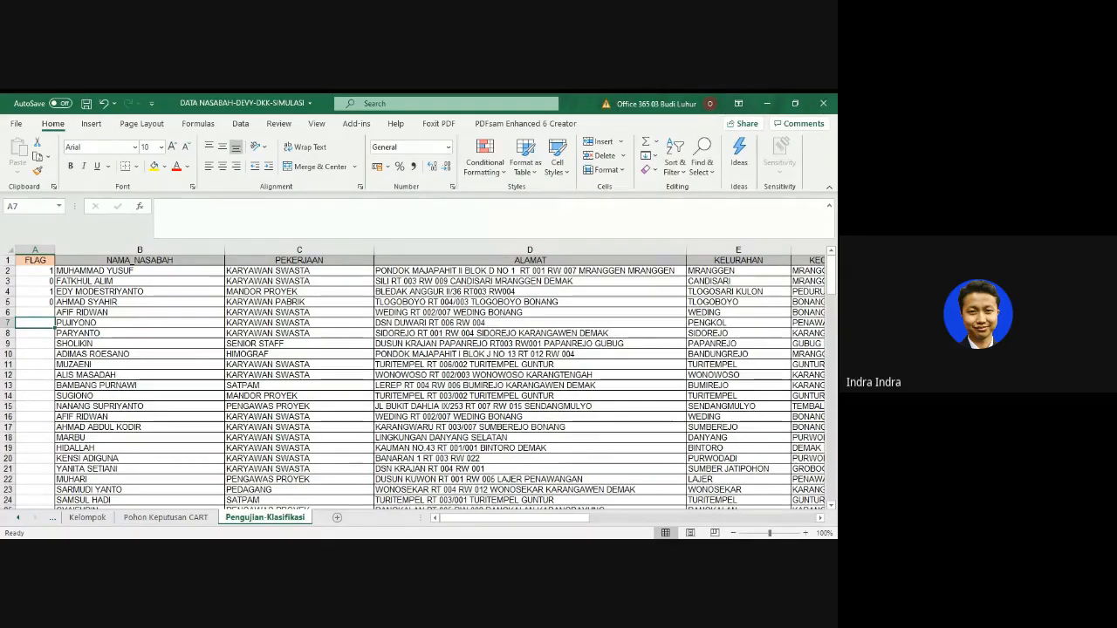
drag(491, 521, 702, 522)
click(627, 282)
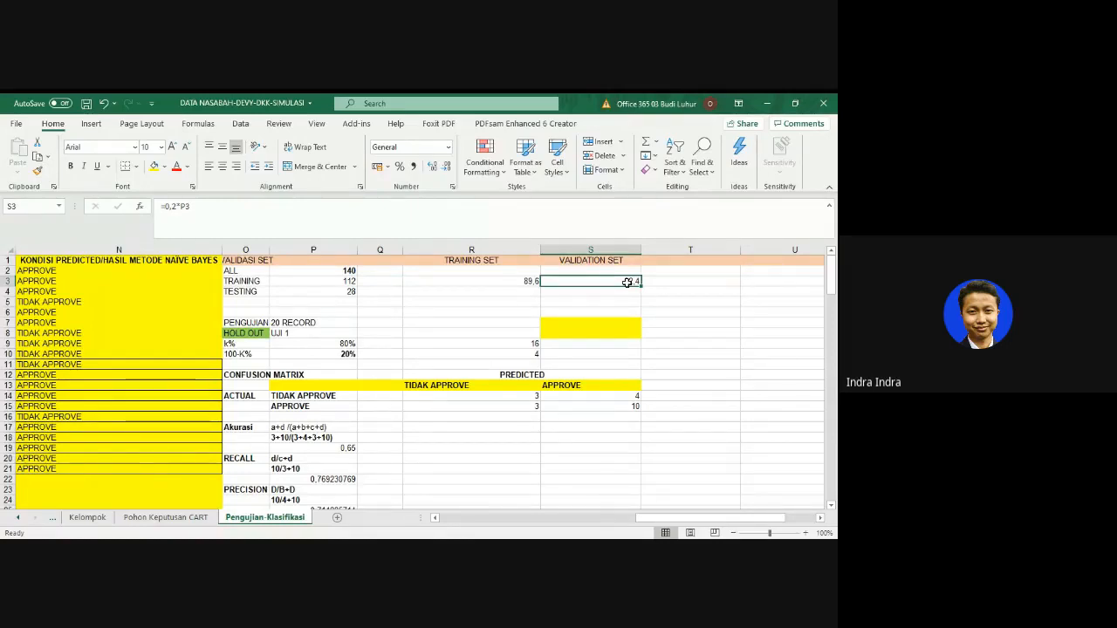
click(661, 280)
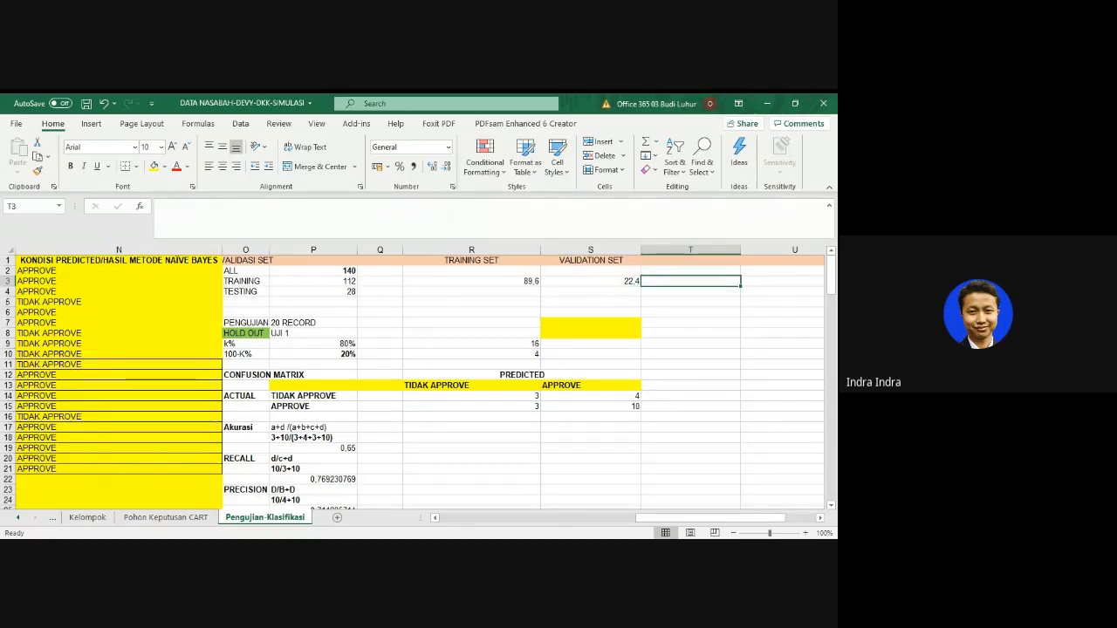
key(alt+Tab)
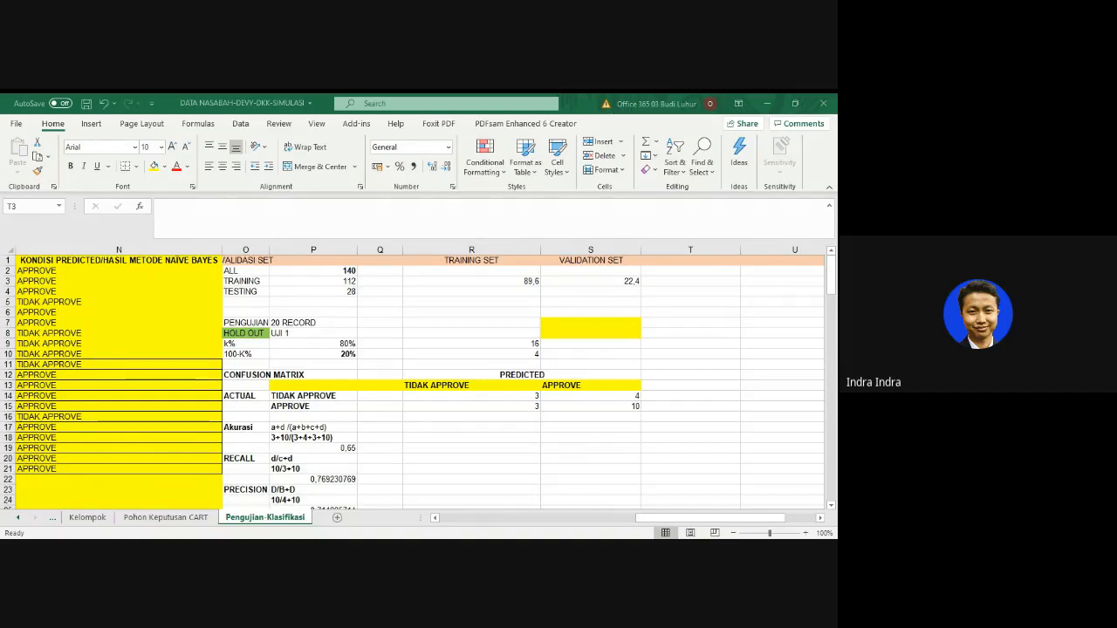
key(alt+Tab)
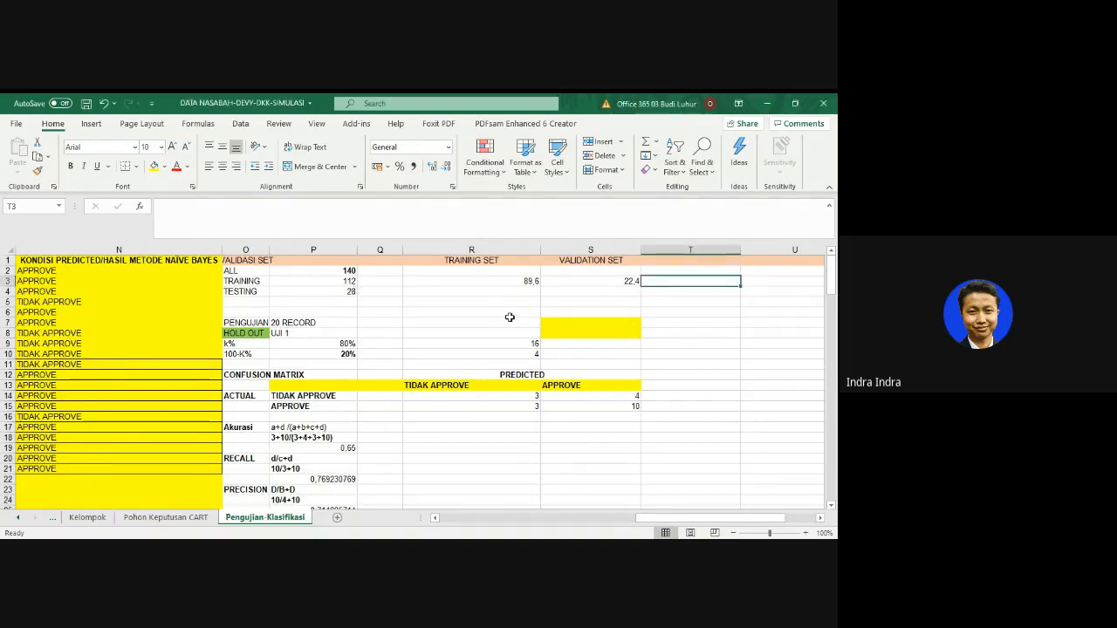
- Check the formulas under TRAINING SET in R3 and VALIDATION SET in S3
click(472, 294)
click(471, 281)
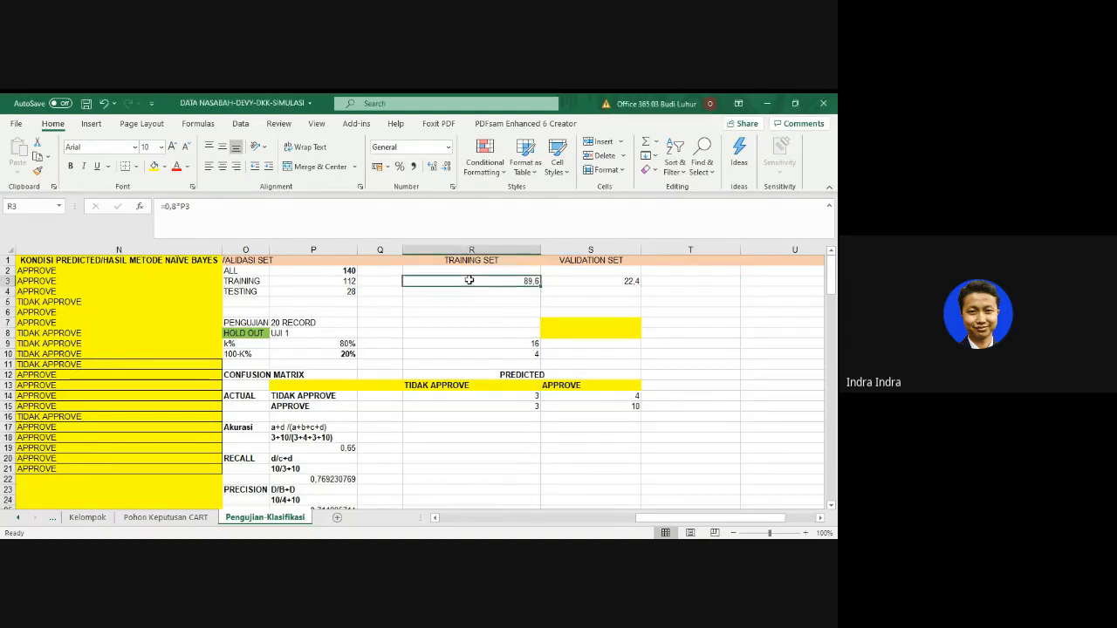
click(589, 282)
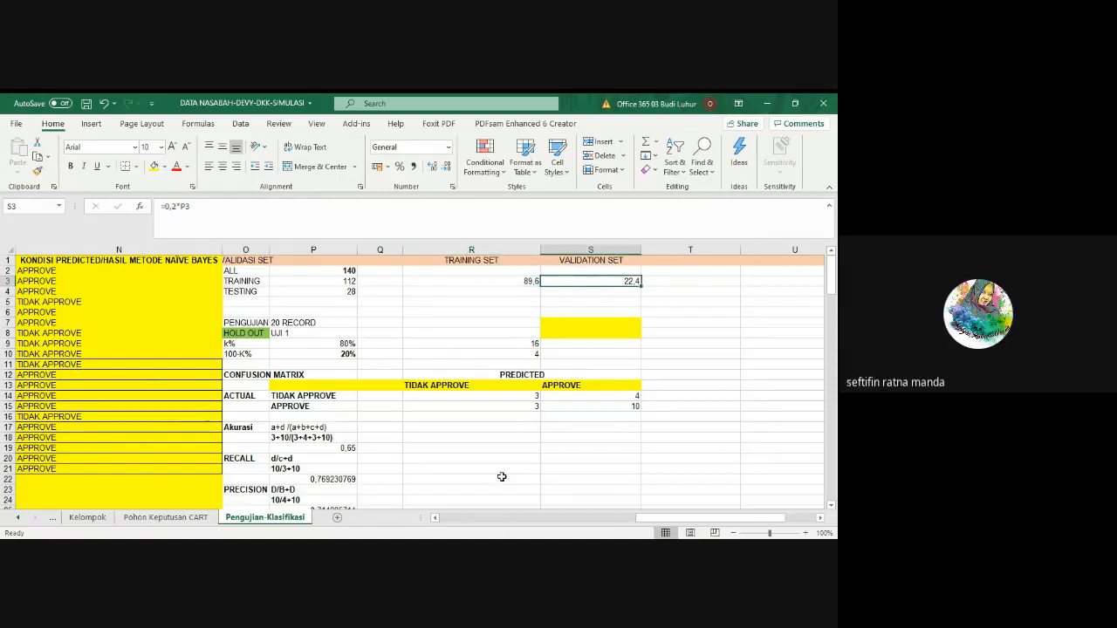
- Examine the FLAG values in A2 to A4 against the customer records in the adjacent columns
click(470, 519)
click(470, 519)
click(36, 272)
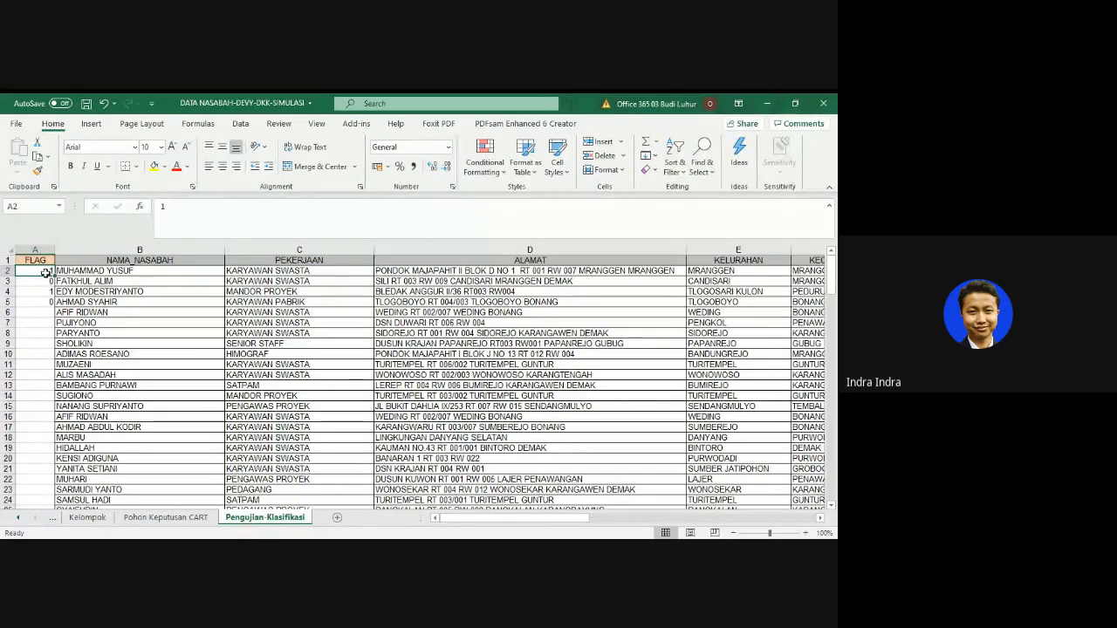
click(77, 271)
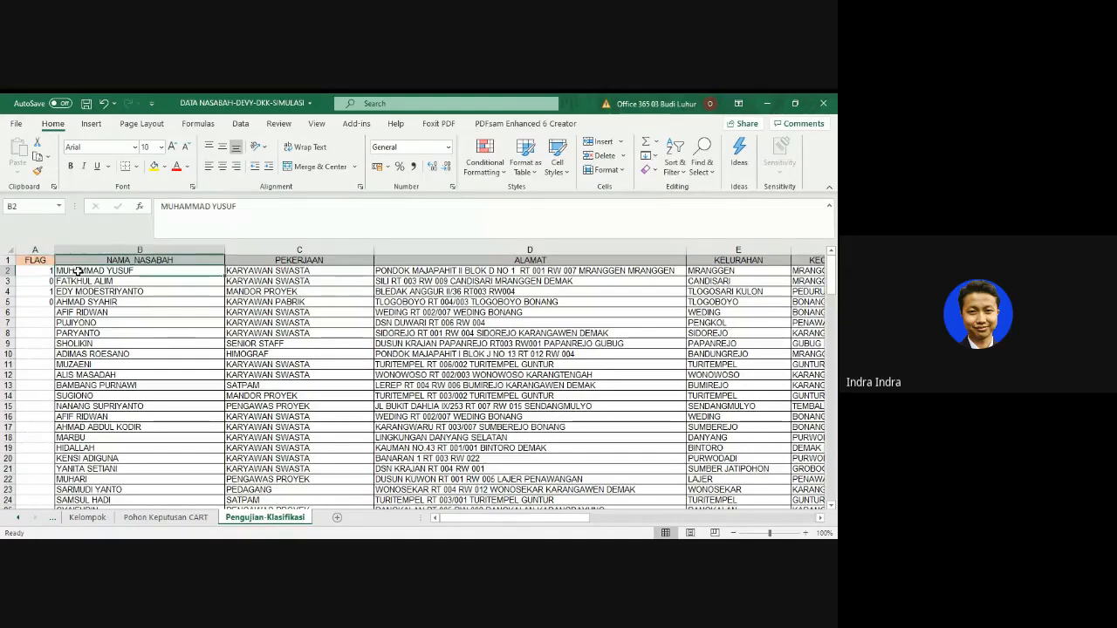
drag(77, 271, 330, 272)
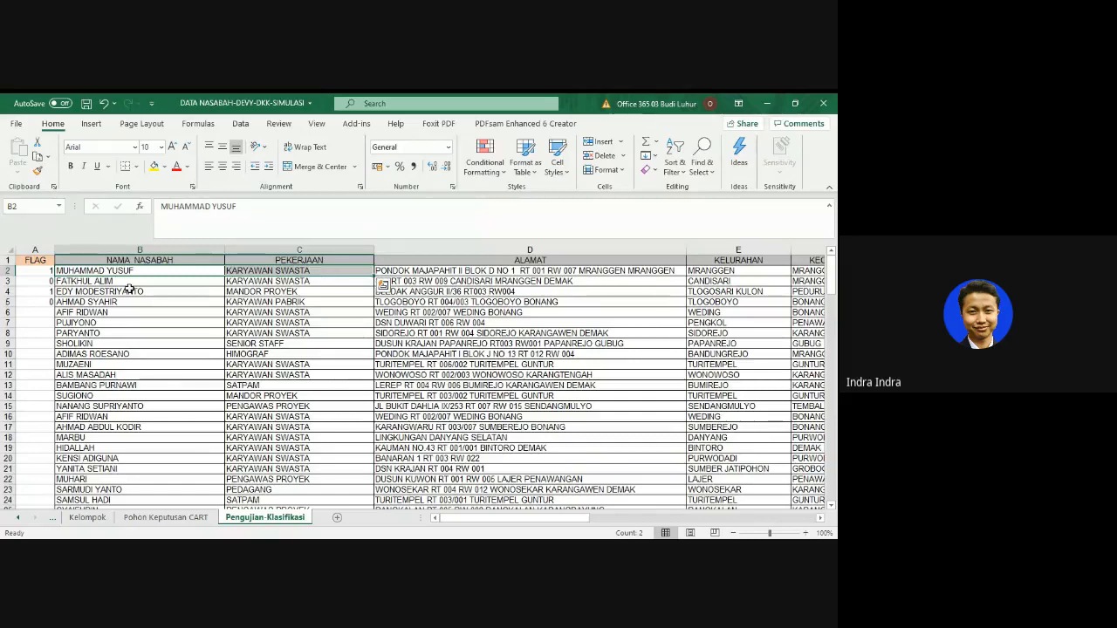
click(77, 271)
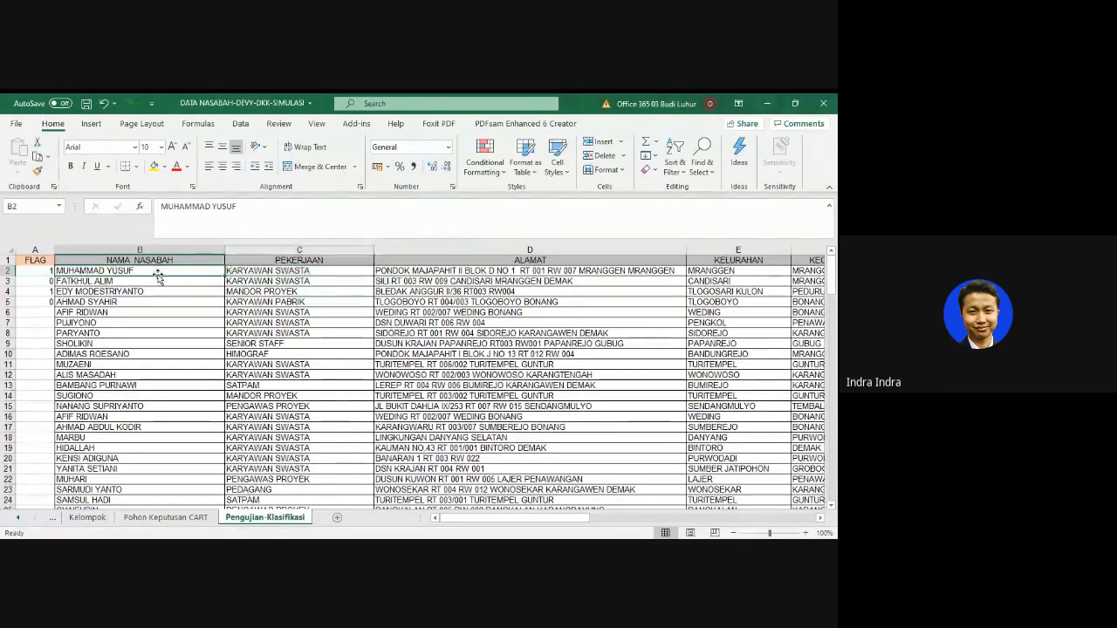
click(36, 273)
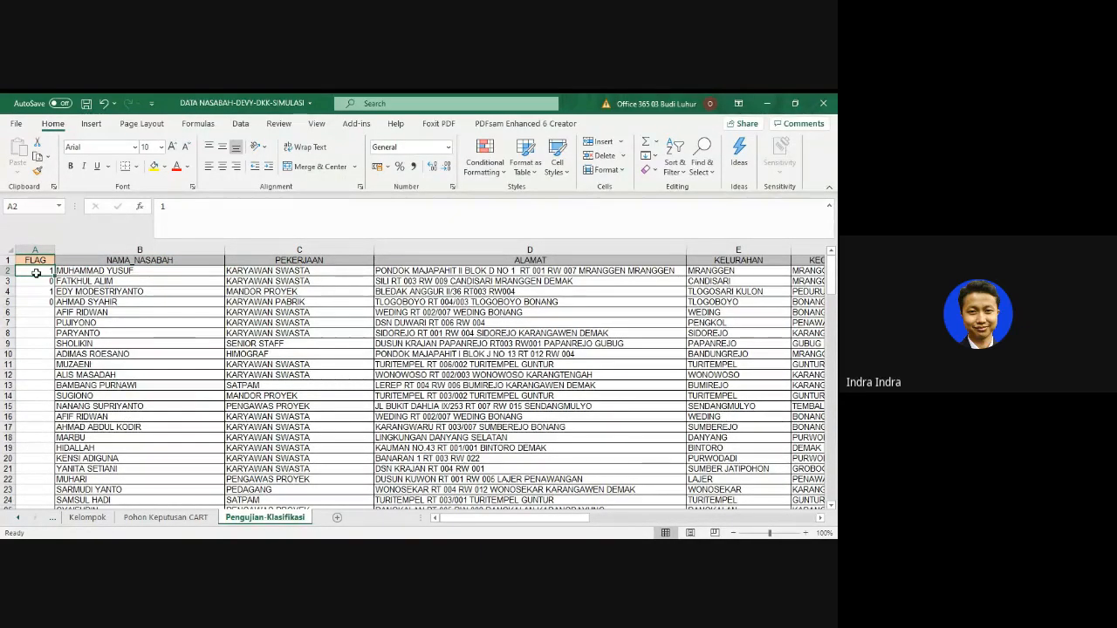
click(94, 281)
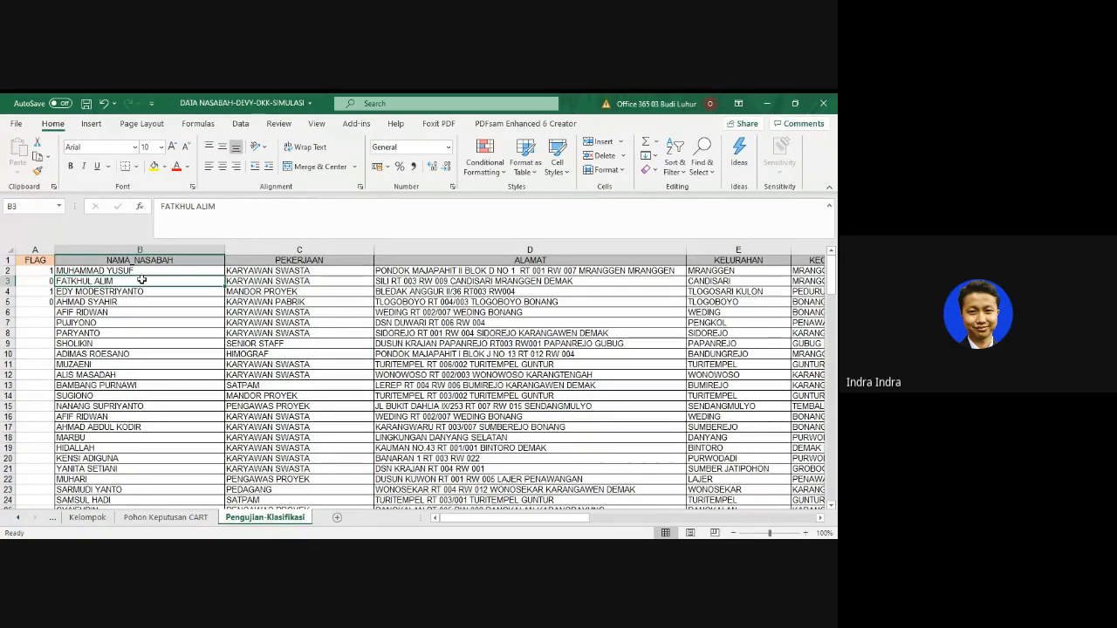
click(42, 278)
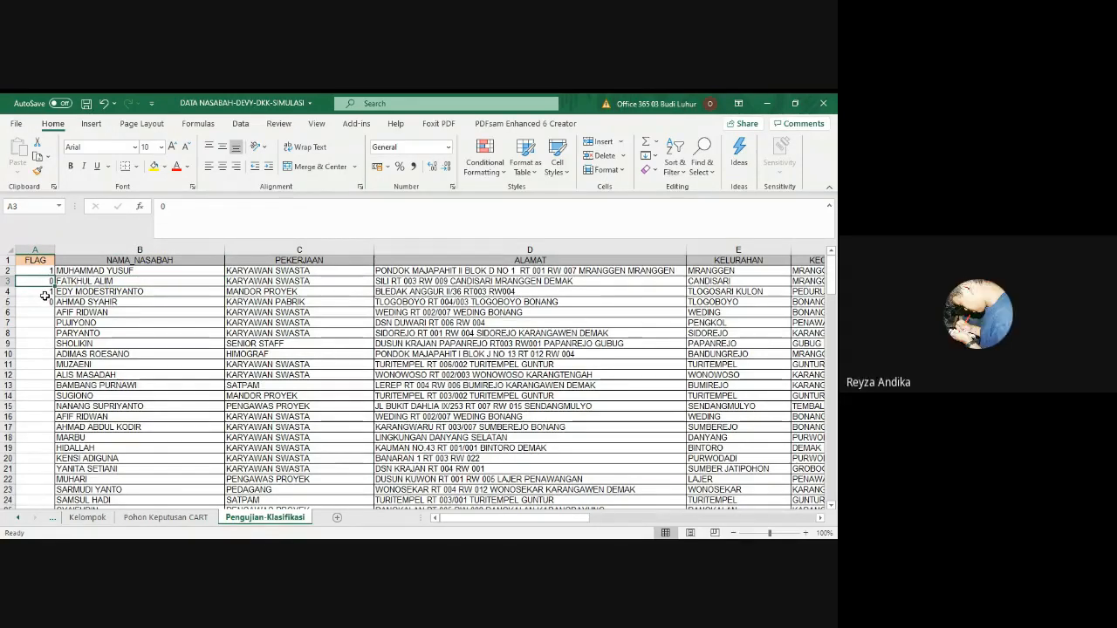
click(43, 293)
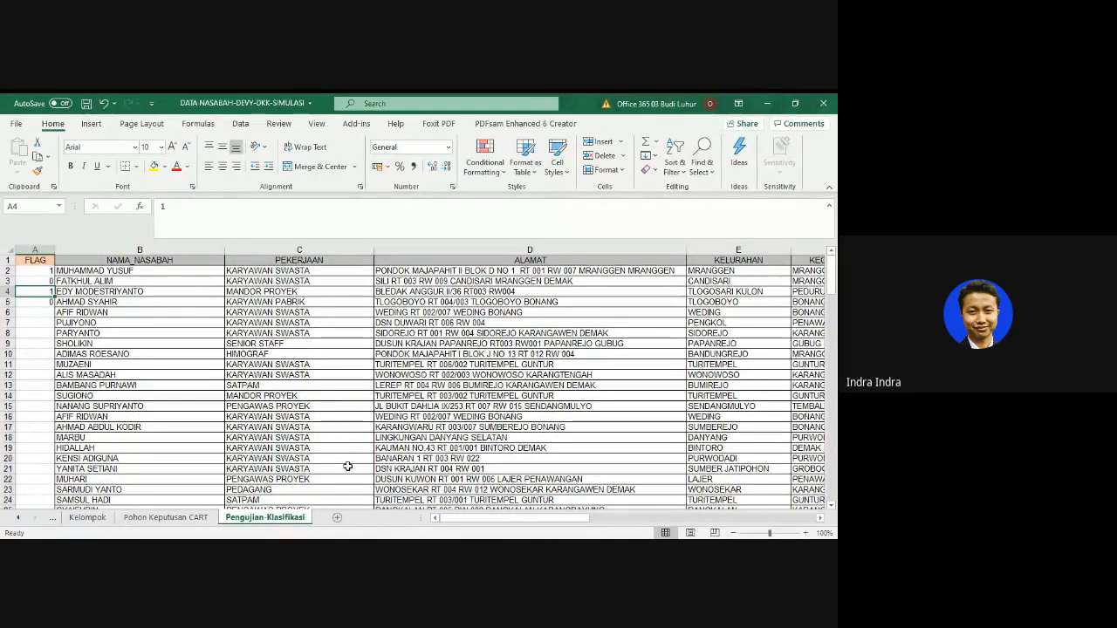
click(140, 321)
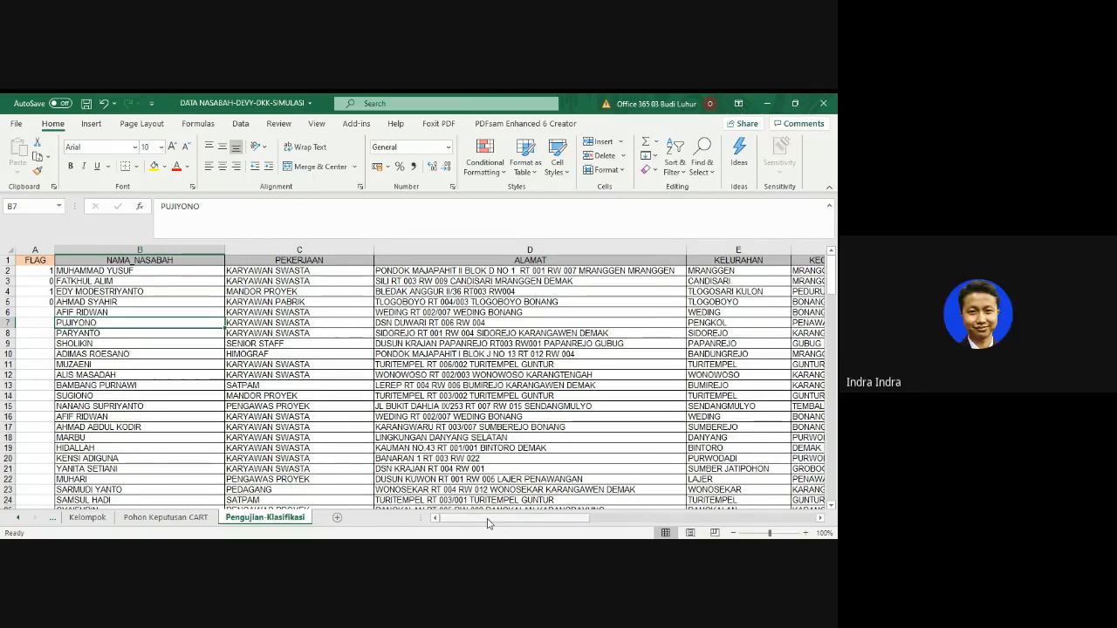
drag(489, 524, 439, 530)
click(459, 522)
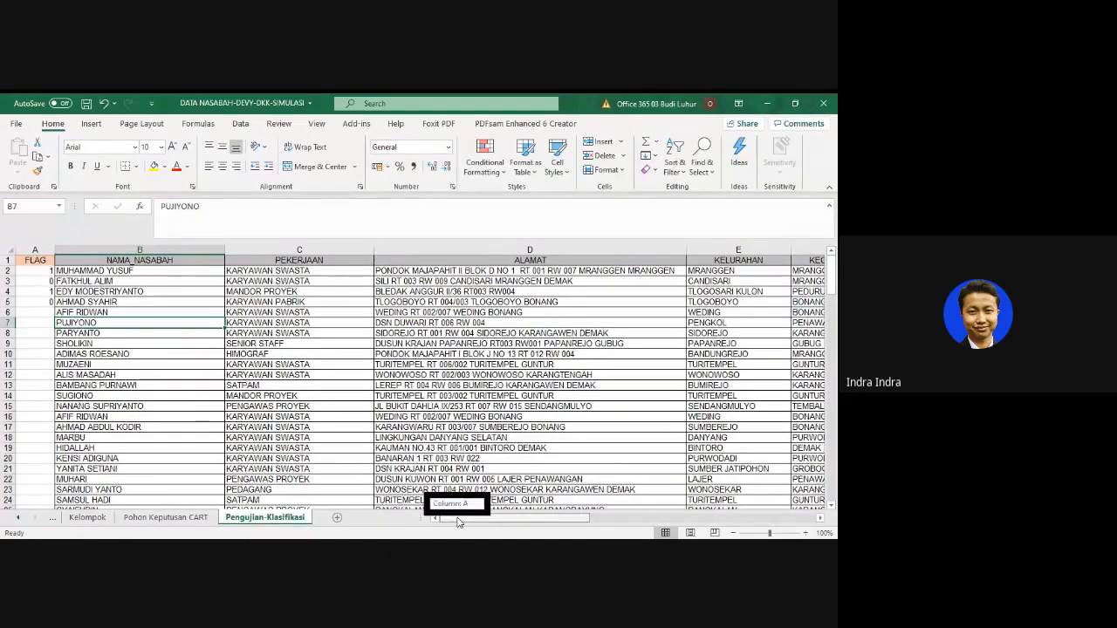
drag(458, 522, 448, 522)
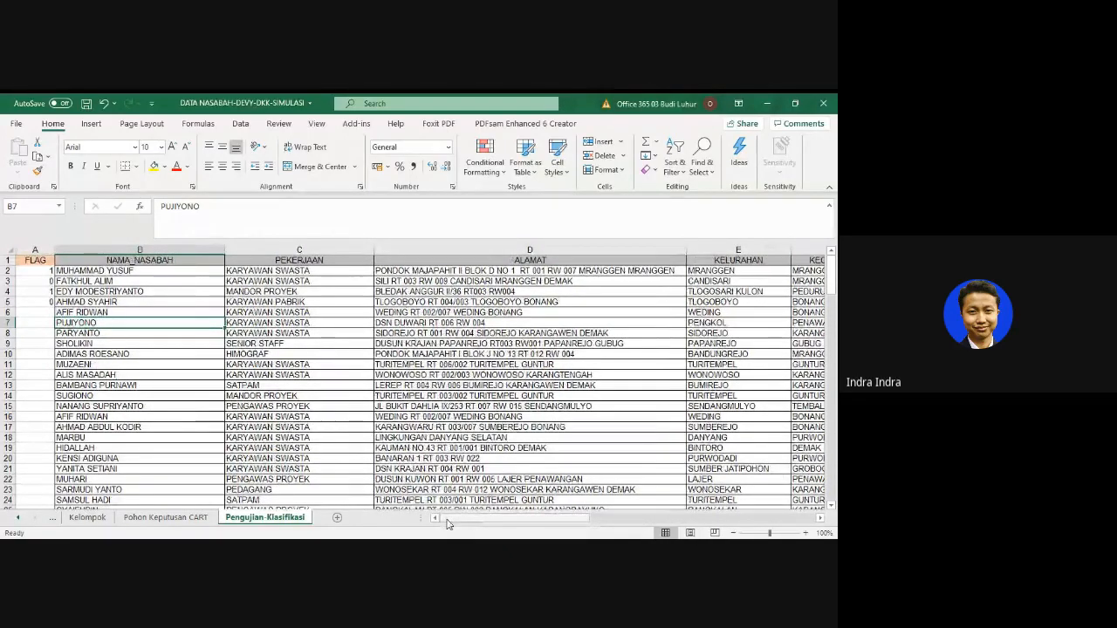
- Widen column O so the VALIDASI SET heading and the PENGUJIAN label fit inside it
drag(448, 522, 641, 527)
click(515, 260)
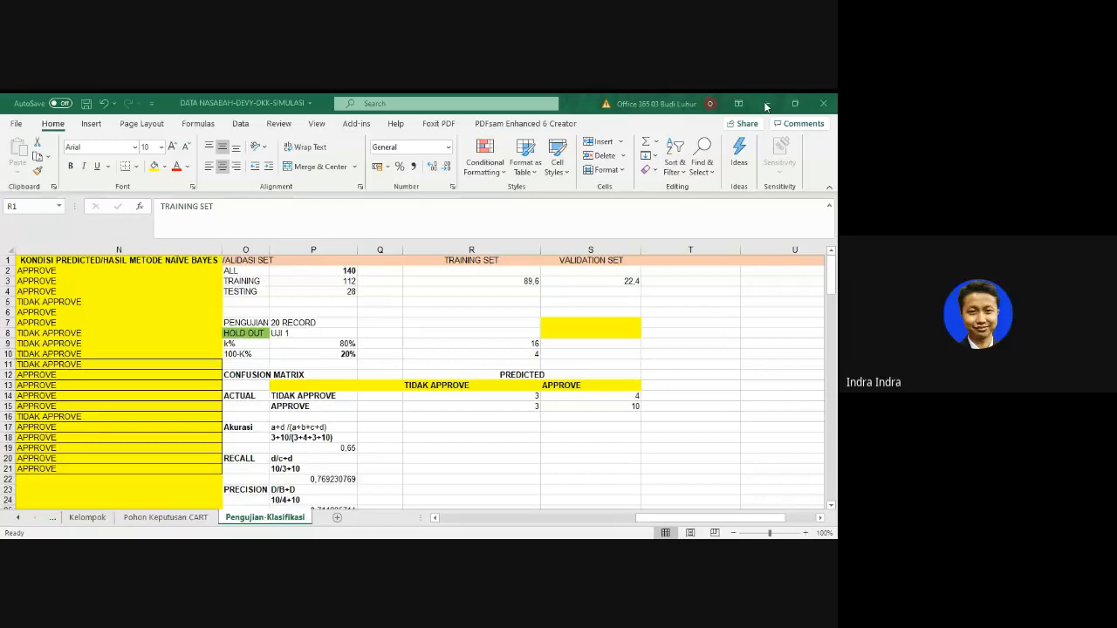
click(302, 344)
click(289, 333)
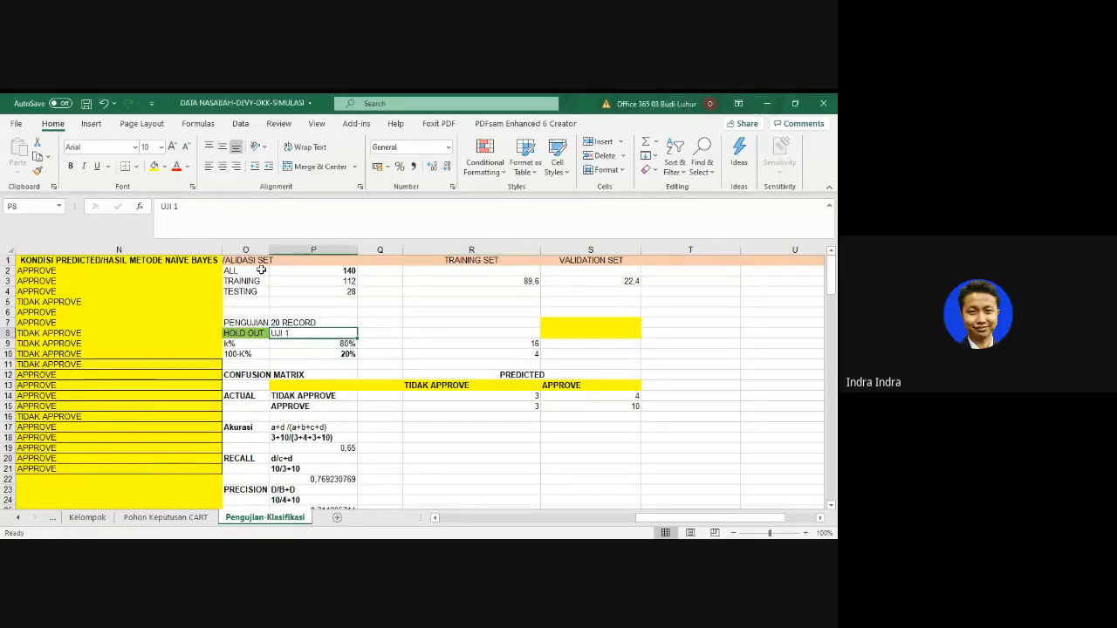
drag(268, 250, 294, 250)
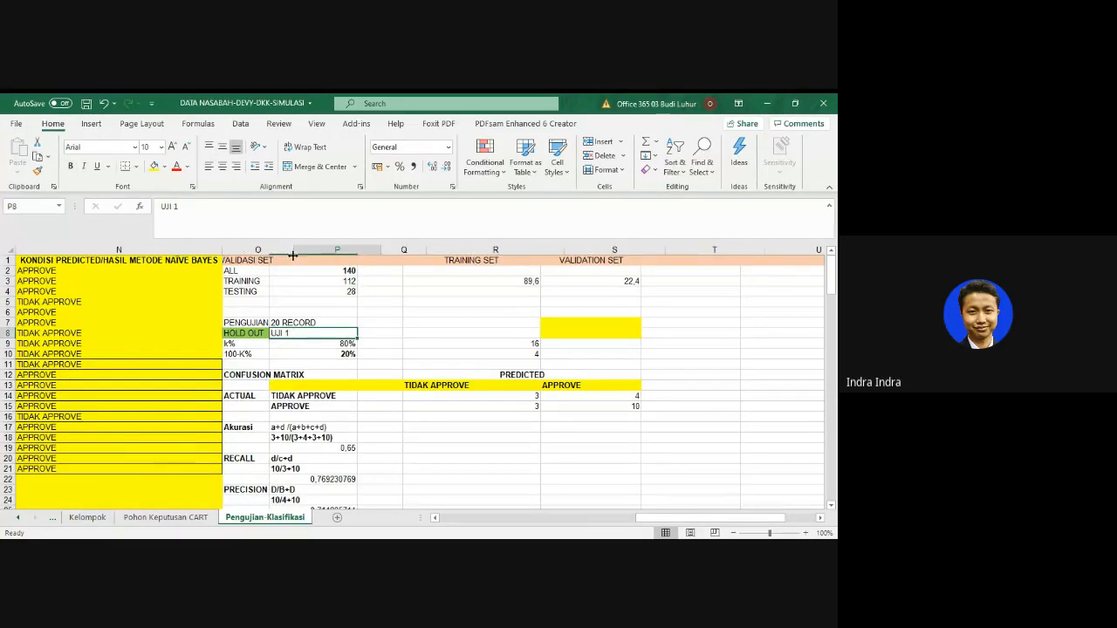
- Fill the PENGUJIAN and 20 RECORD cells (O7:P7) with yellow
click(258, 323)
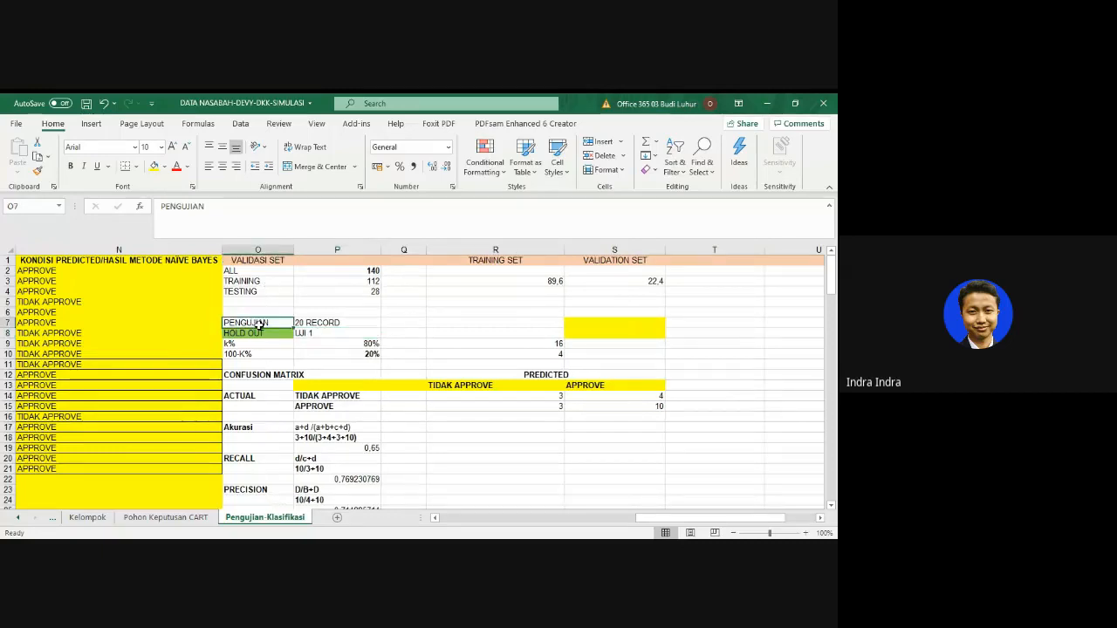
drag(258, 322, 316, 323)
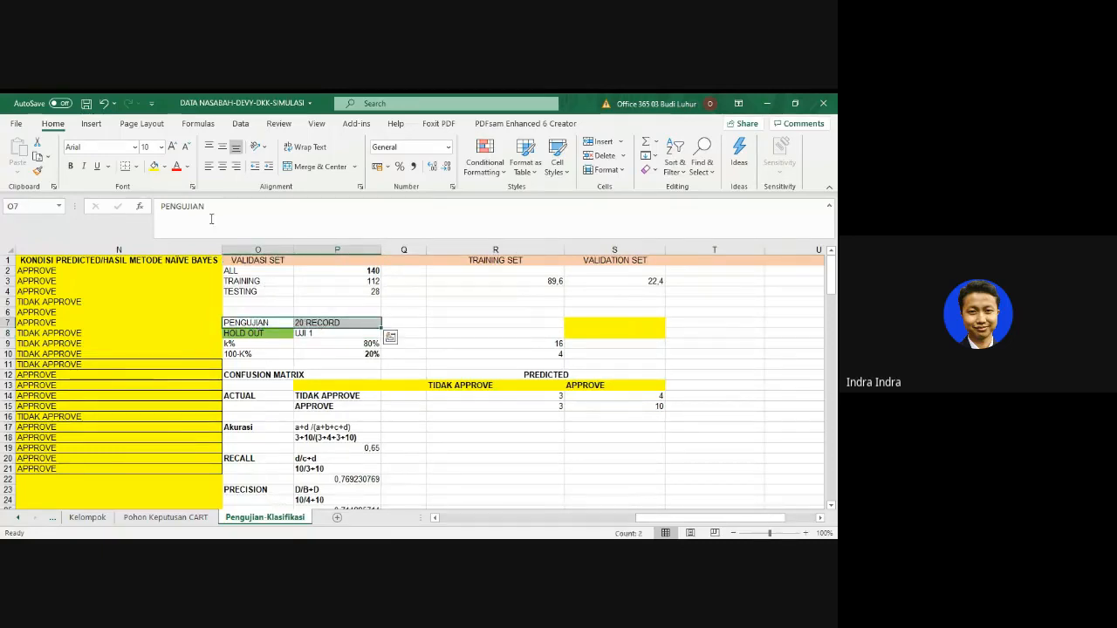
click(154, 166)
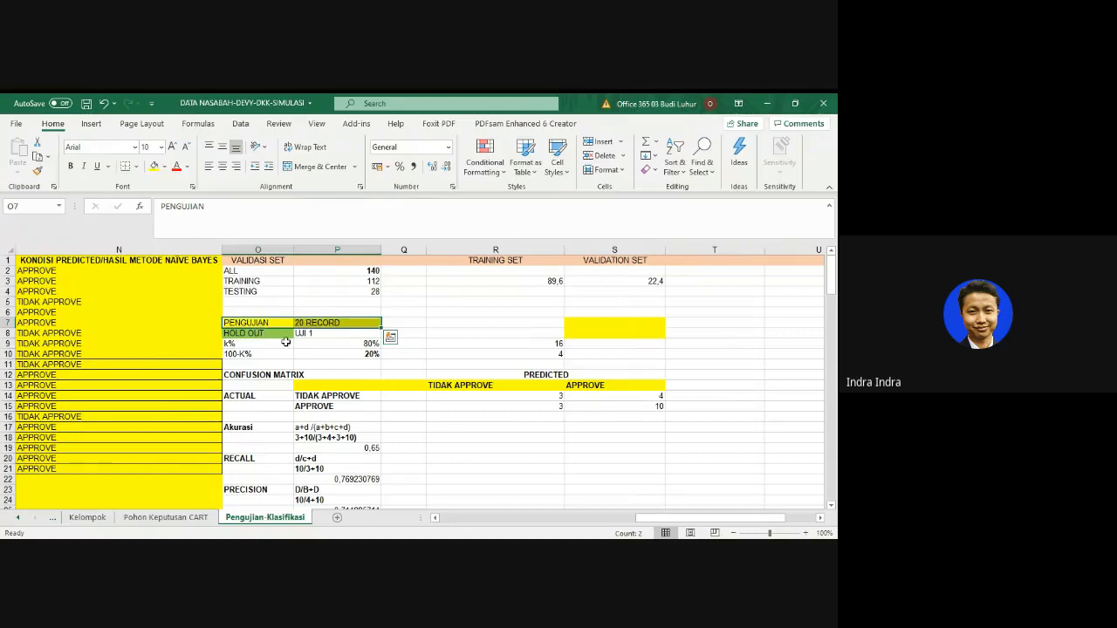
- Review the HOLD OUT percentages for k% and 100-K% in P9 and P10, and the formula in R9
click(286, 343)
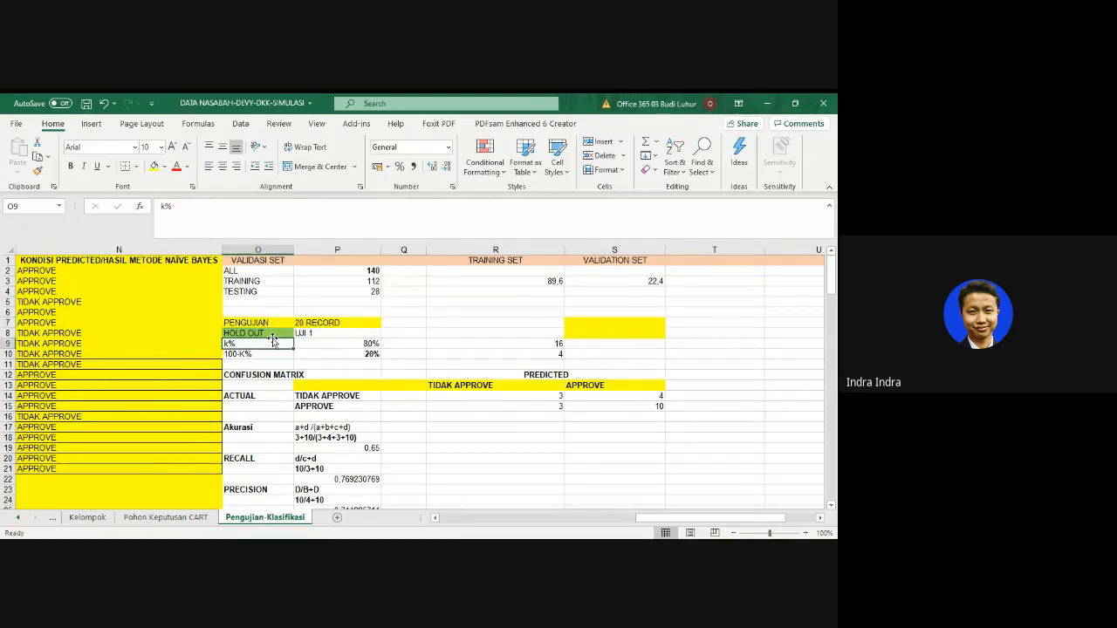
click(266, 333)
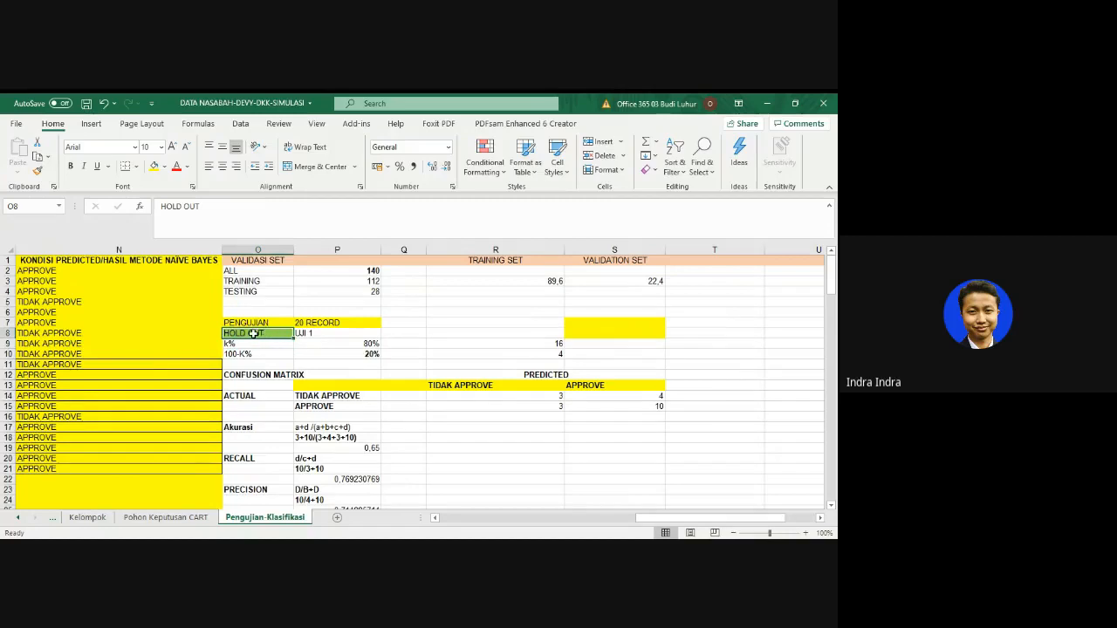
click(255, 343)
drag(353, 344, 327, 354)
click(326, 354)
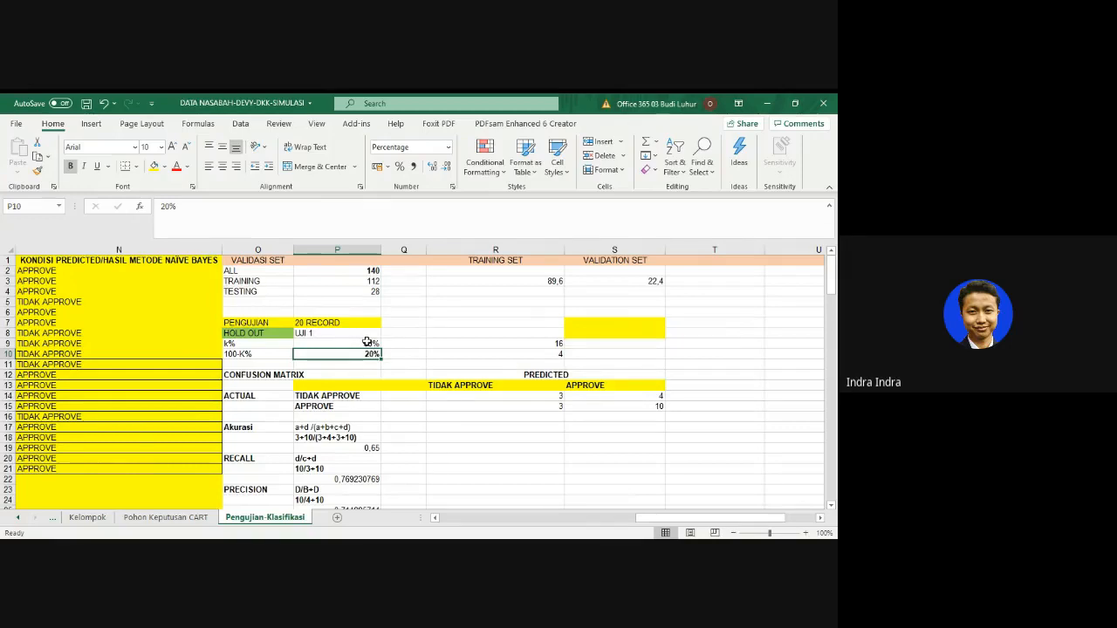
click(366, 344)
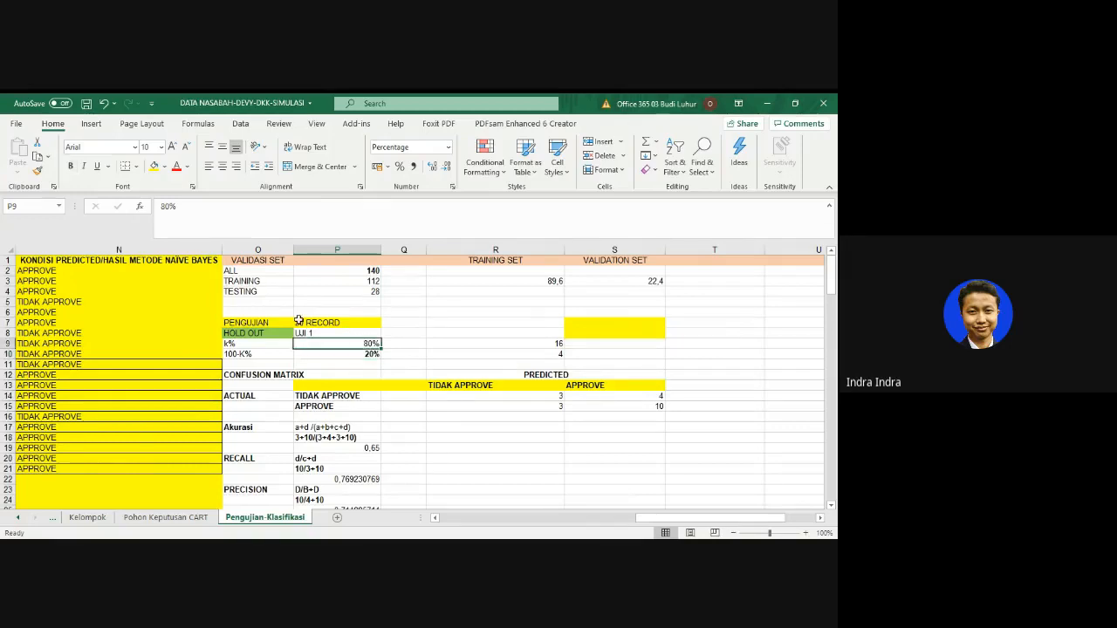
click(535, 346)
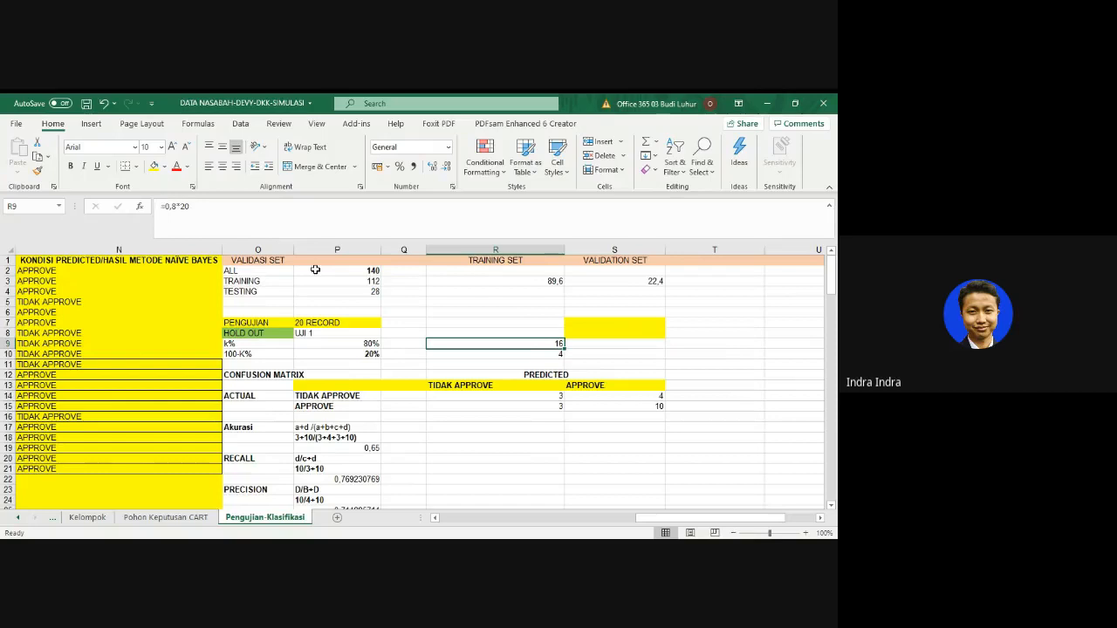
- Split the PENGUJIAN record count into the number 20 in P7 and the text "record" in Q7
click(341, 323)
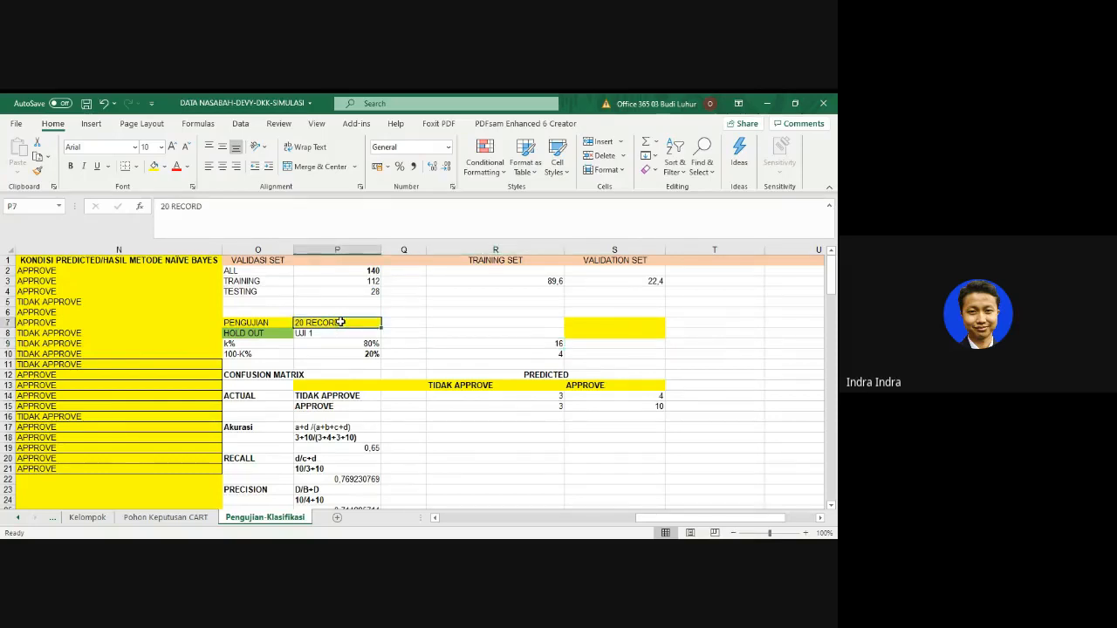
text(20)
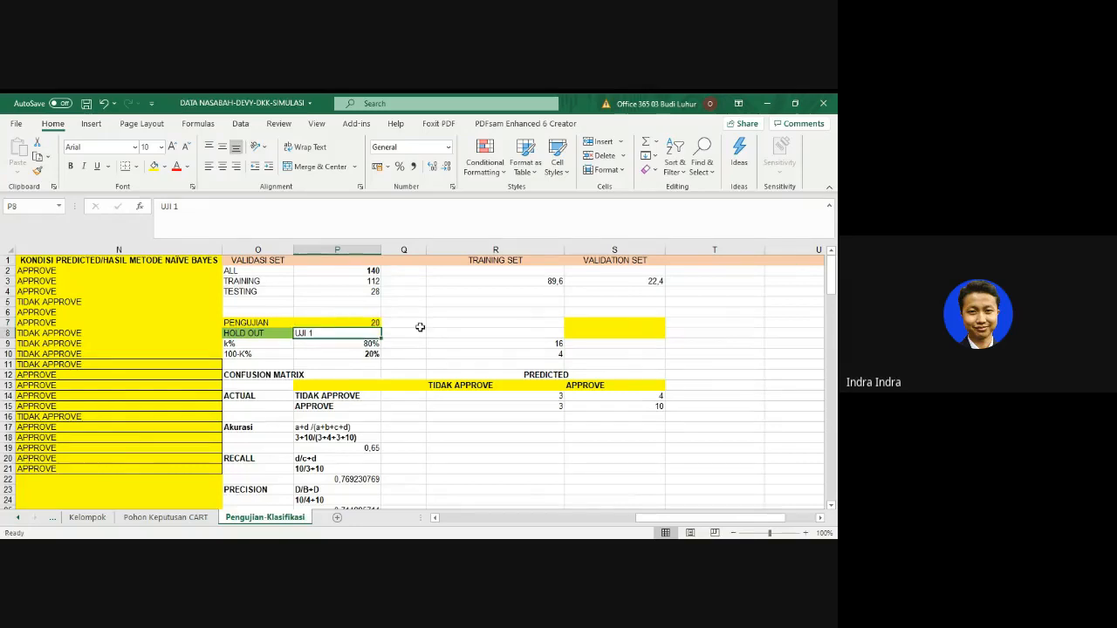
click(420, 327)
text(record)
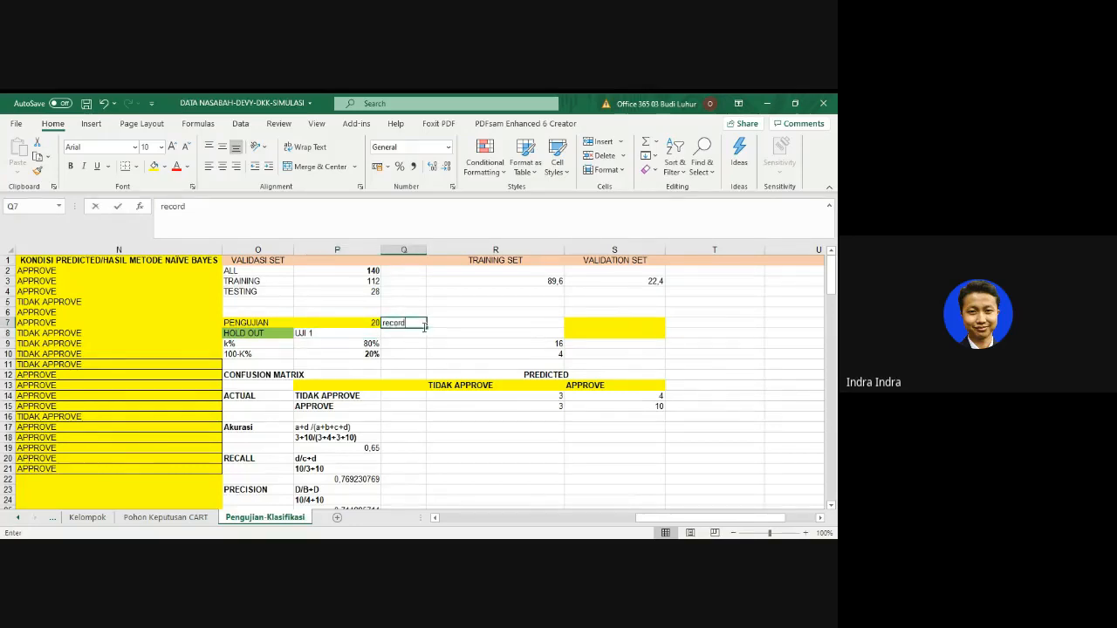
key(Return)
- Enter the formula =0,8*P7 in R9 for the k% share and save the workbook
click(555, 346)
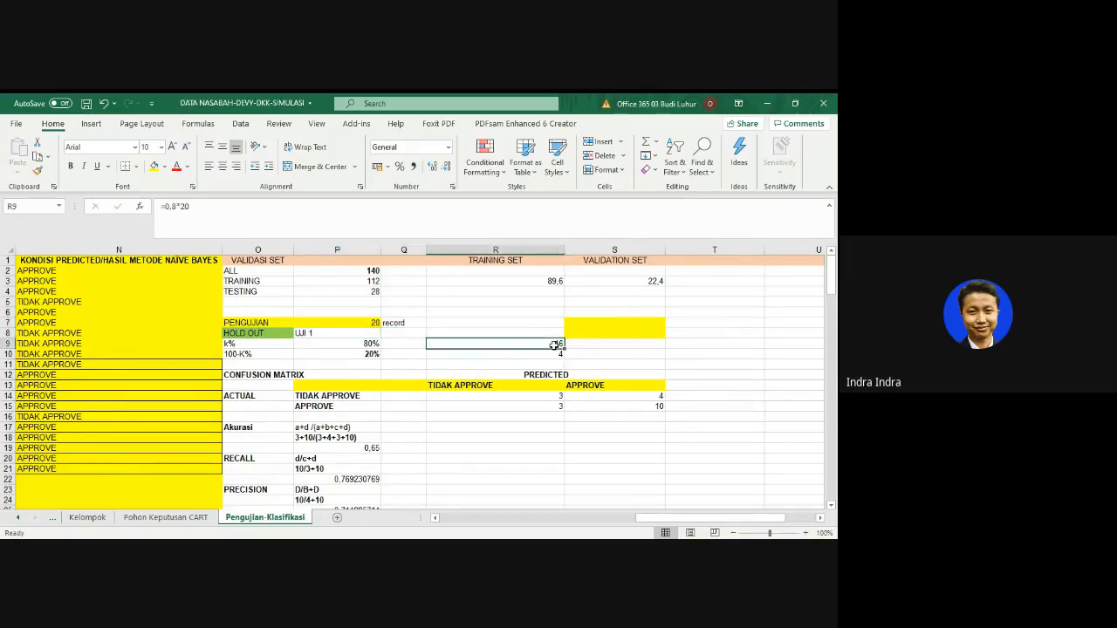
text(=0,8*)
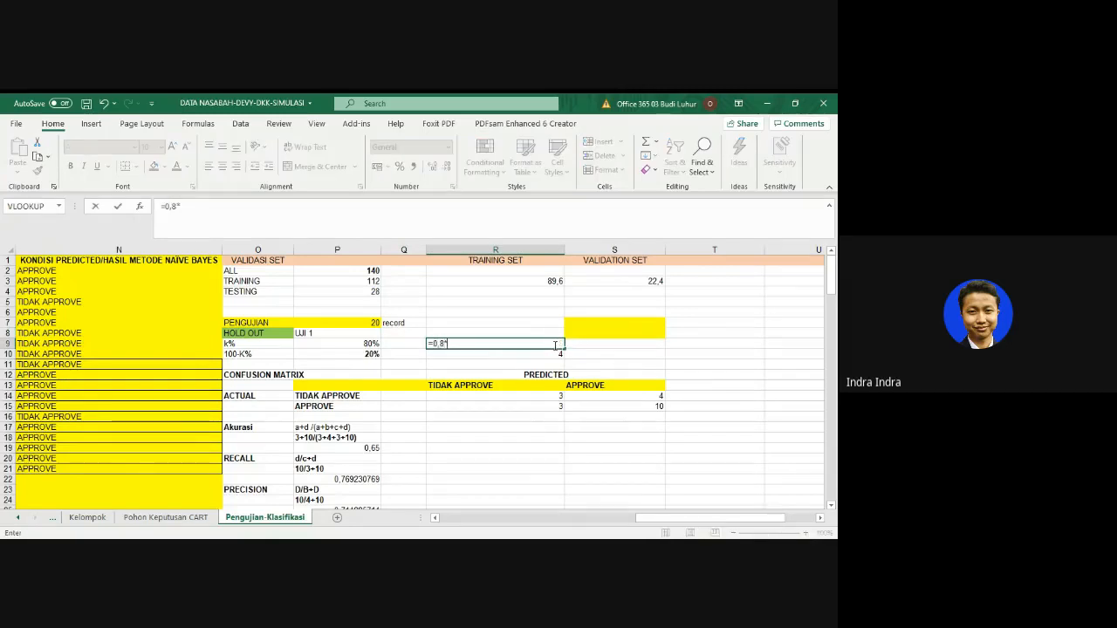
click(370, 323)
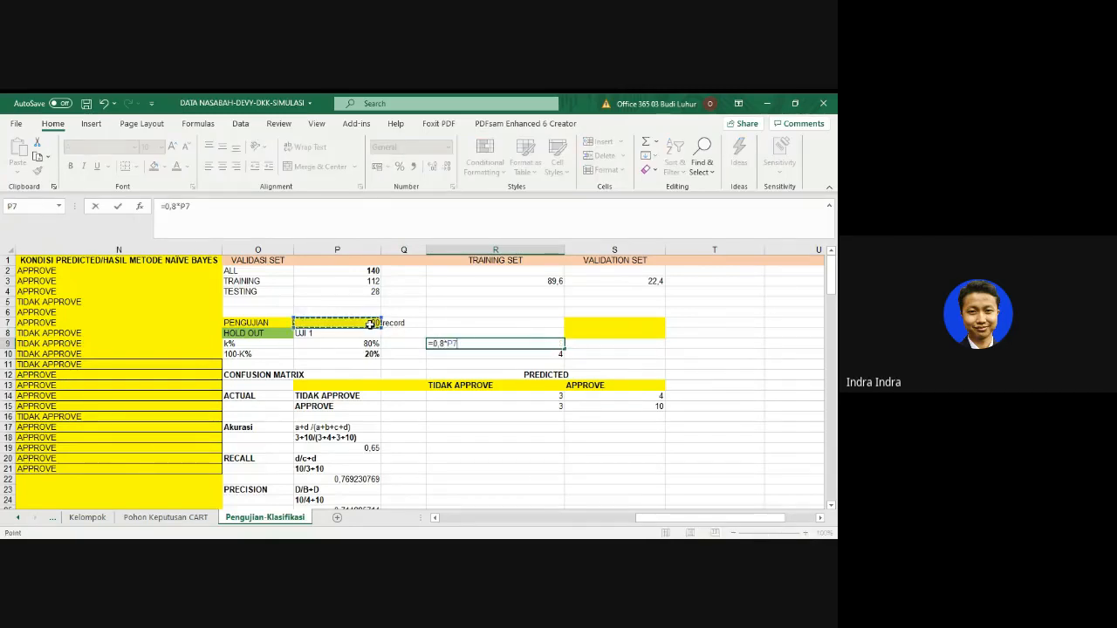
key(Return)
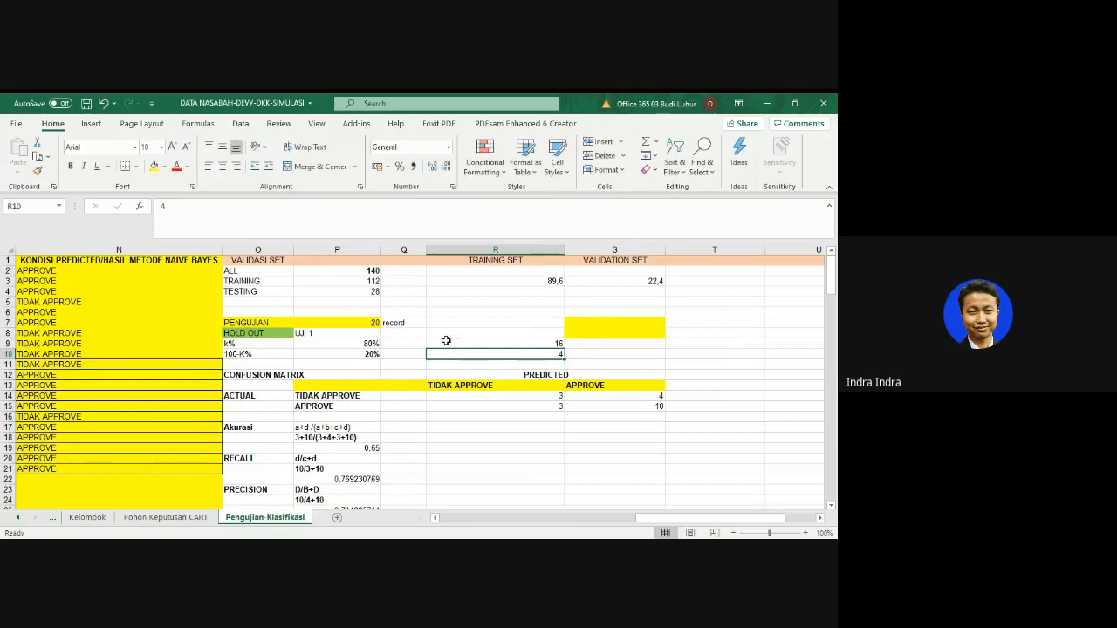
key(ctrl+s)
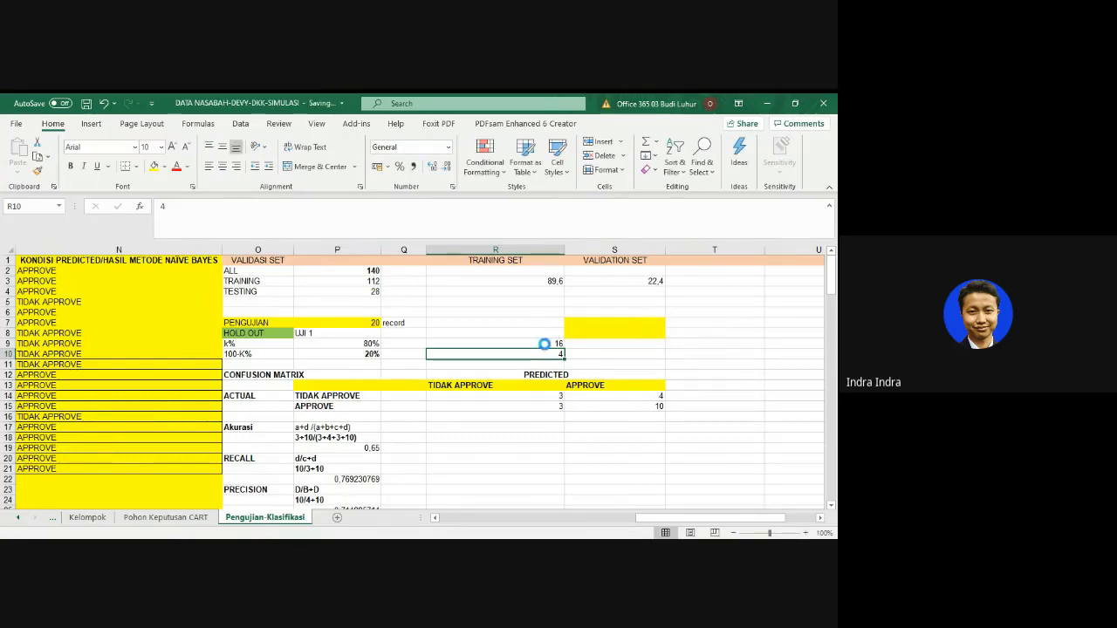
- Enter the formula =0,2*P7 in R10 for the 100-K% share and save the workbook
click(545, 344)
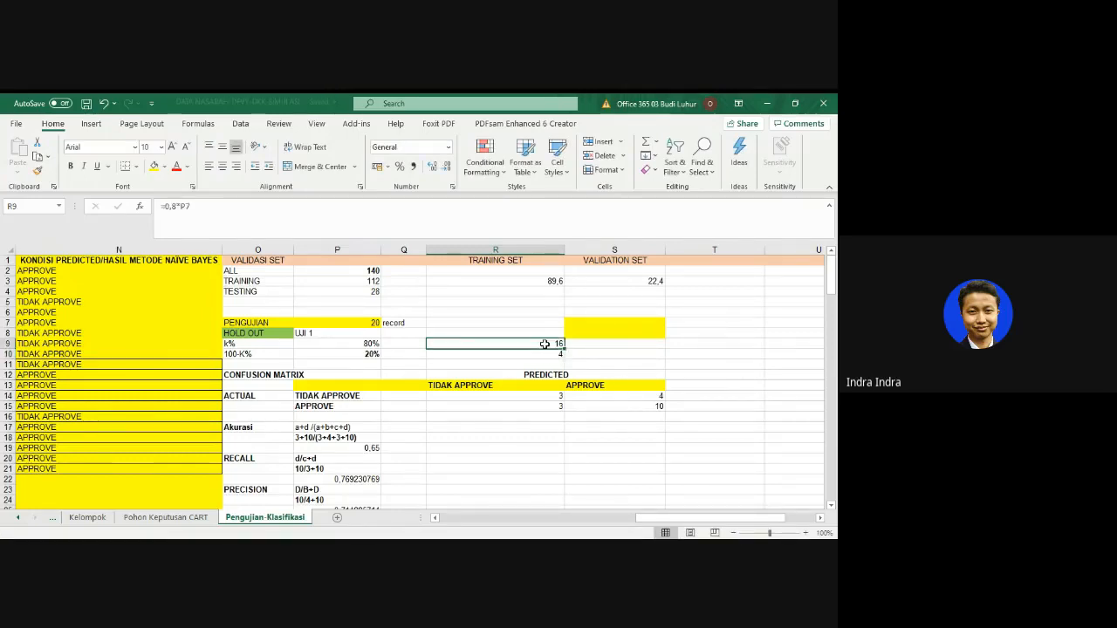
key(Down)
click(181, 206)
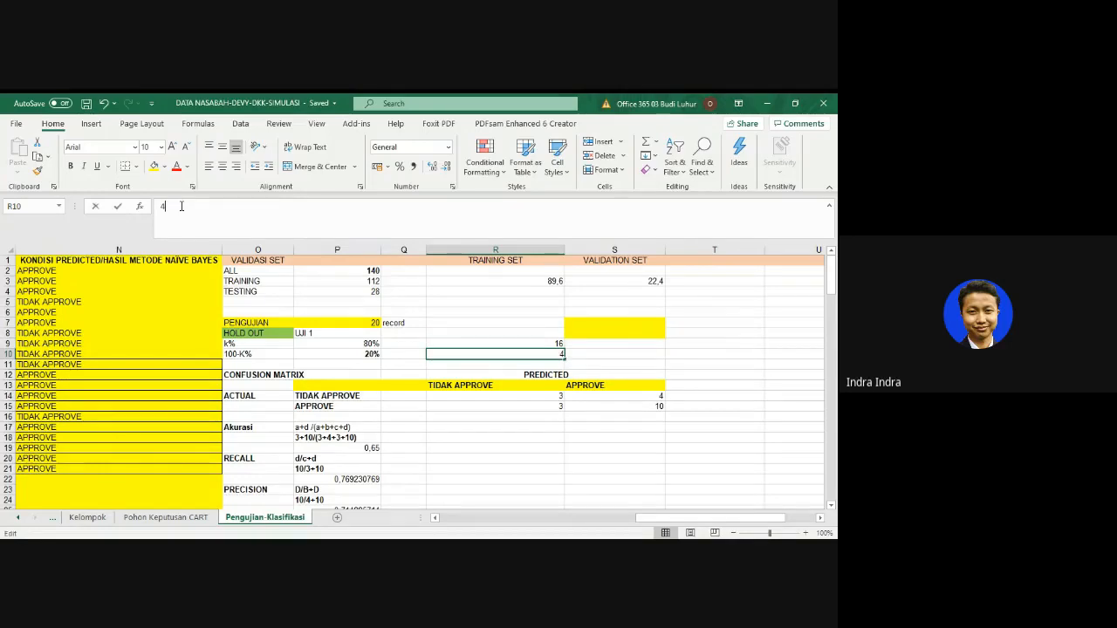
key(BackSpace)
text(=0,2)
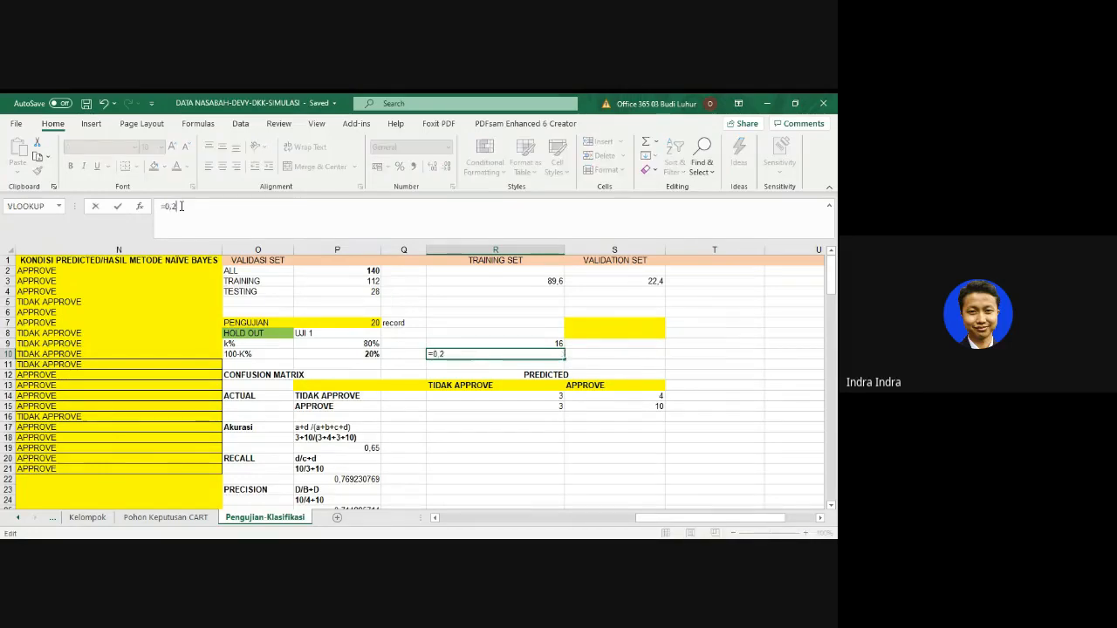
text(*)
click(370, 324)
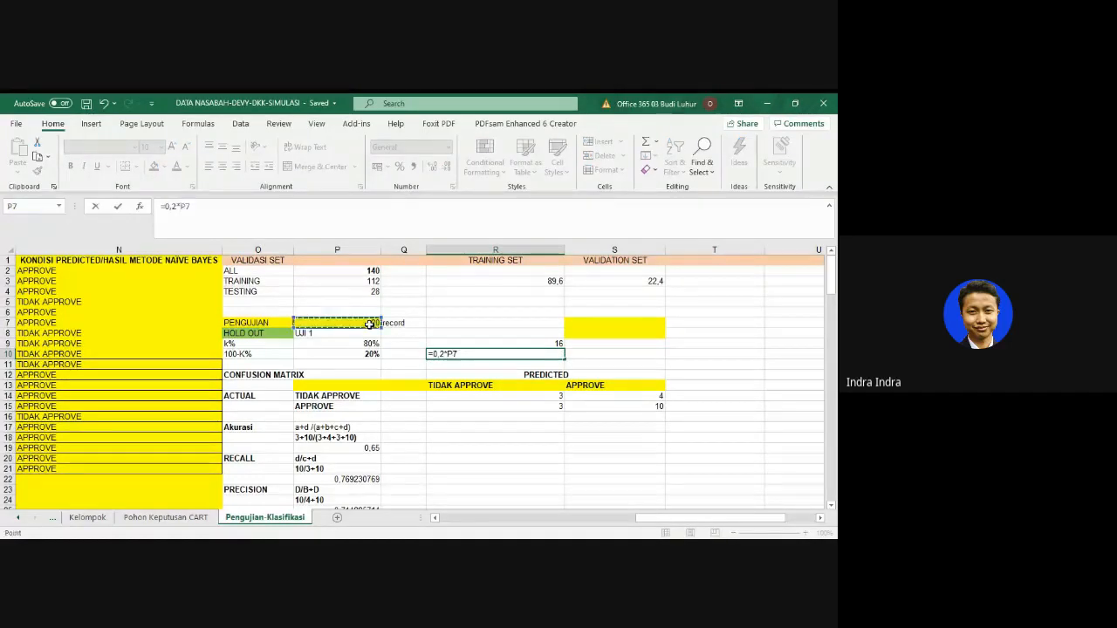
key(Return)
key(ctrl+s)
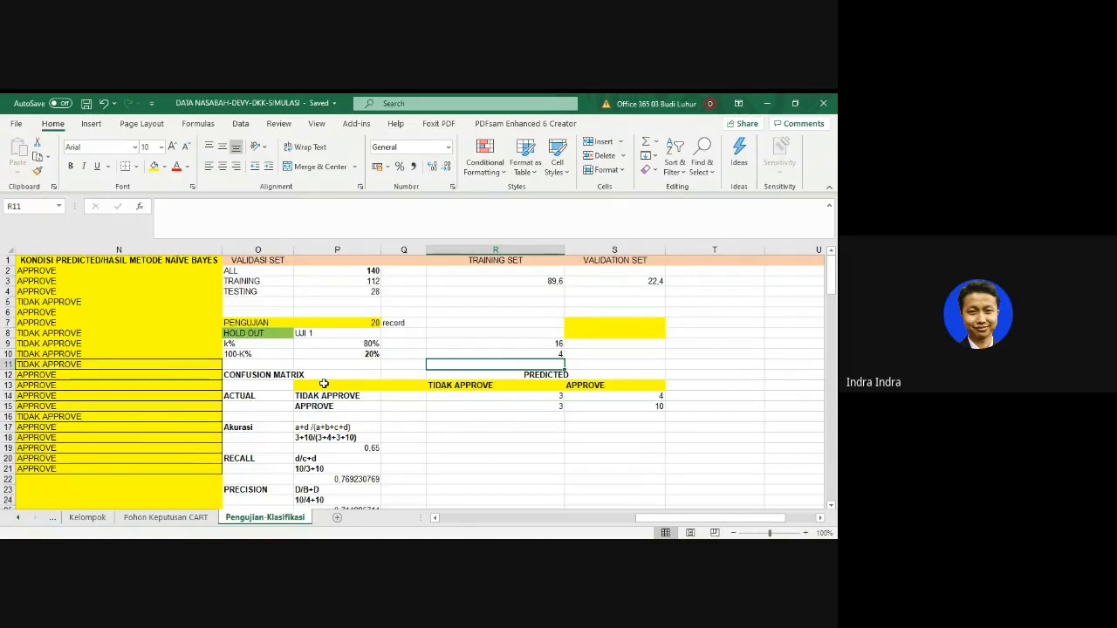
scroll(324, 384, down, 1)
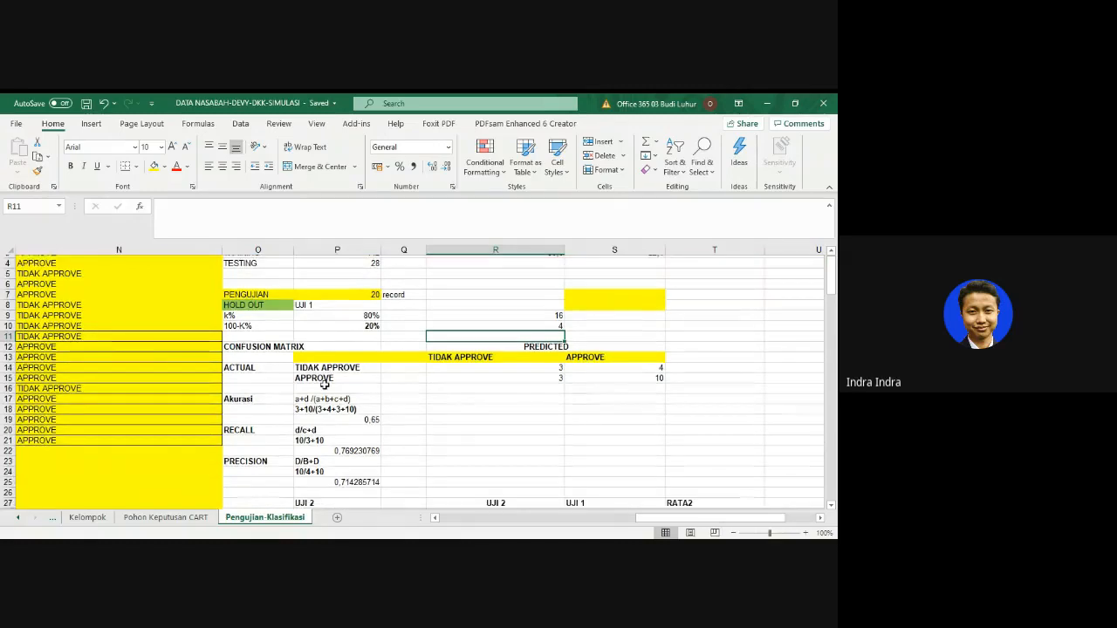
scroll(324, 389, up, 1)
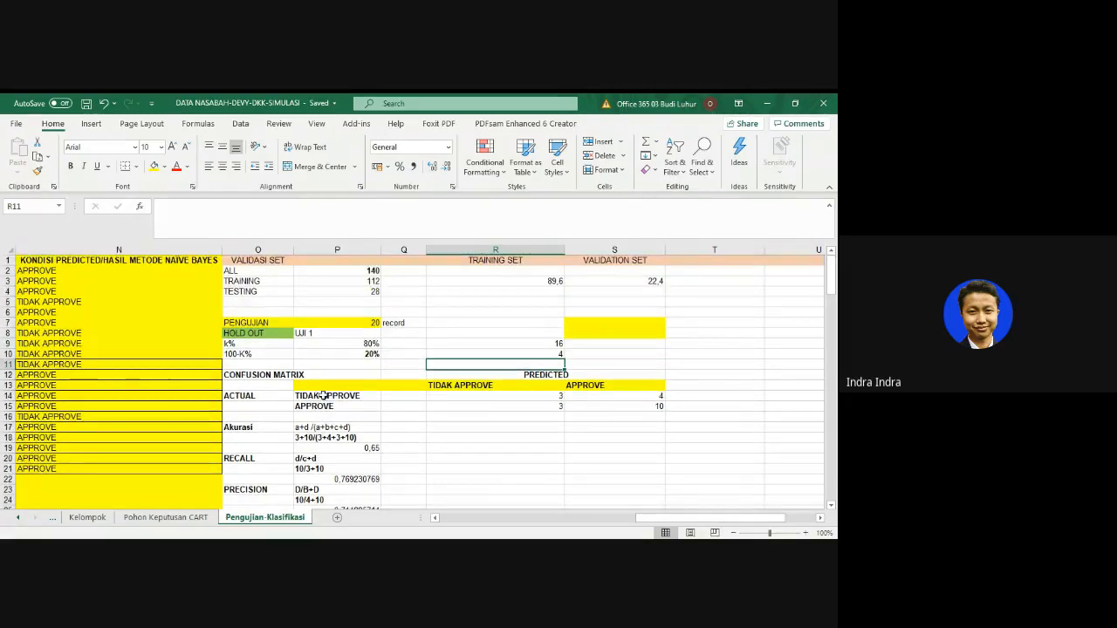
click(465, 519)
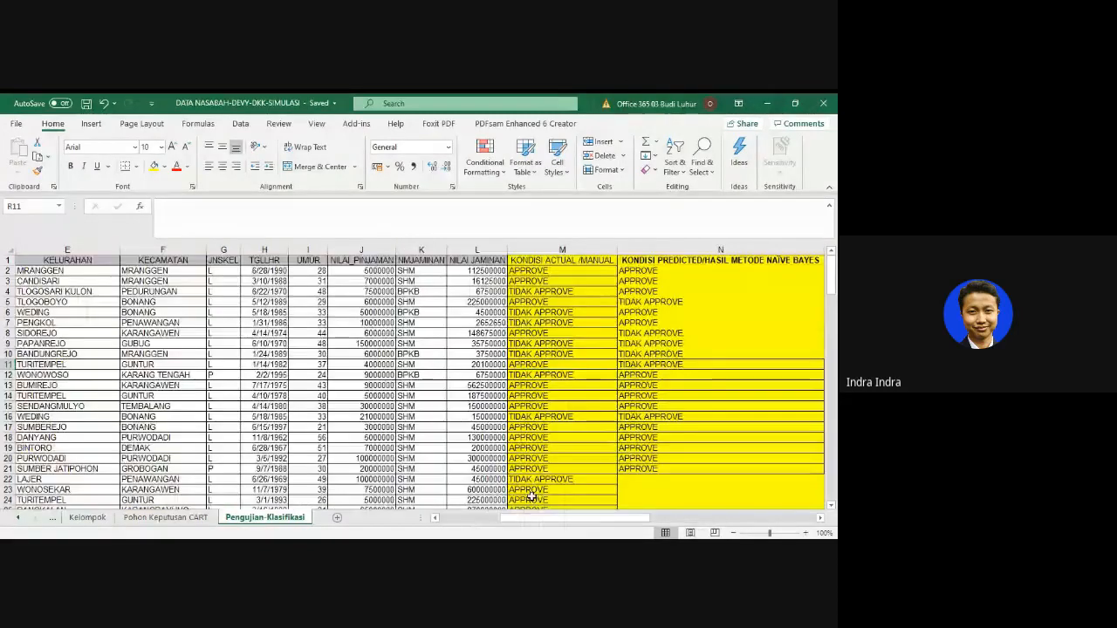
drag(576, 518, 775, 524)
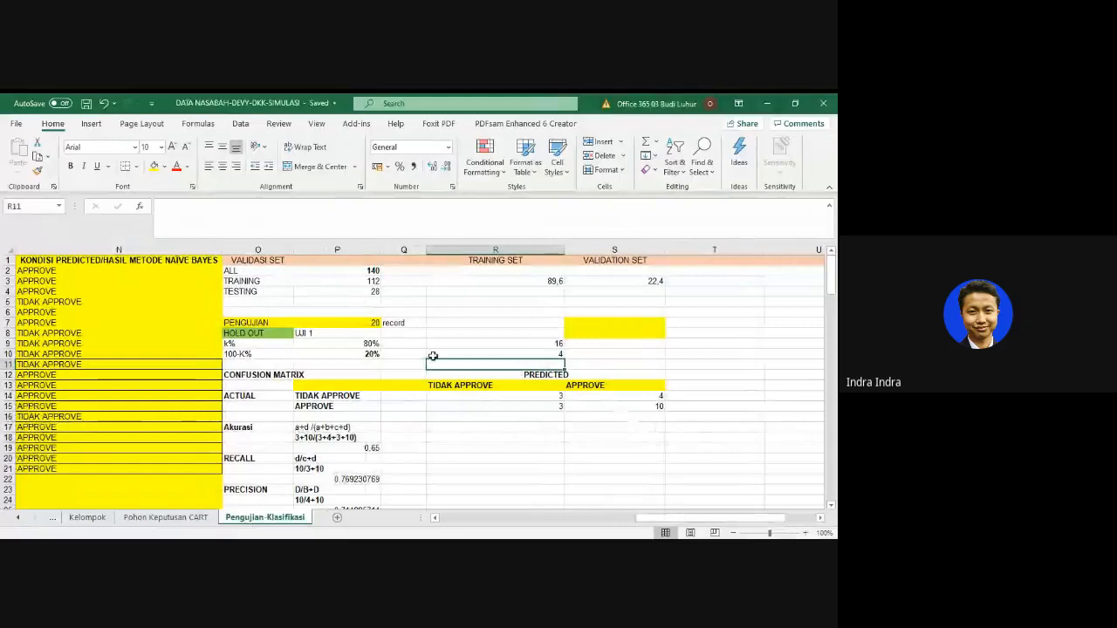
- Set the PENGUJIAN record count in P7 to 100 to test the hold-out formulas
click(557, 353)
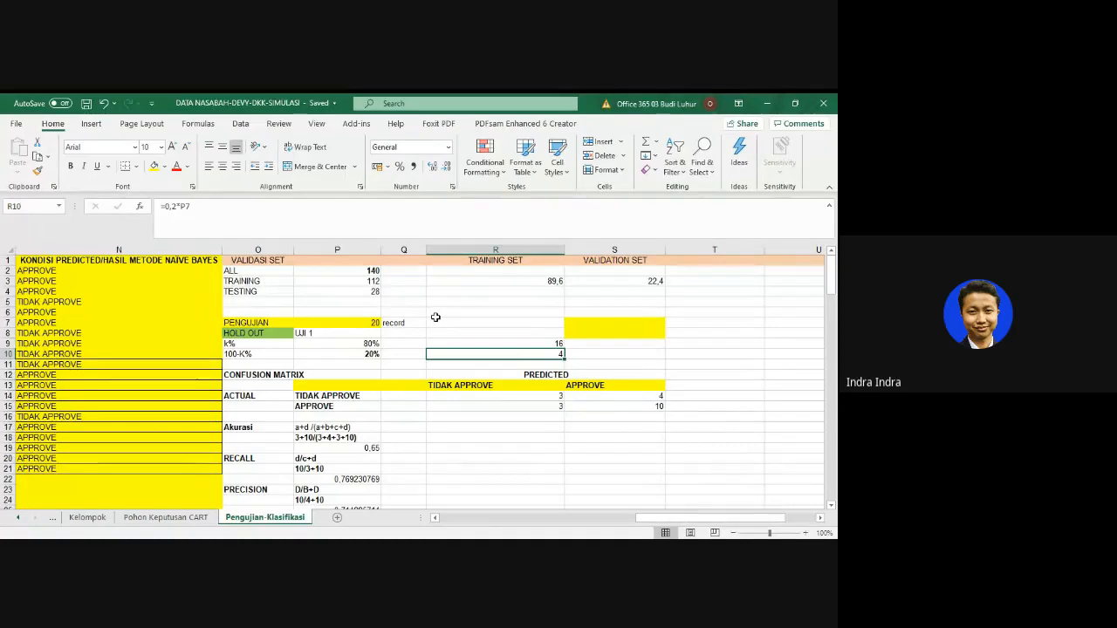
click(372, 322)
double_click(374, 323)
text(10)
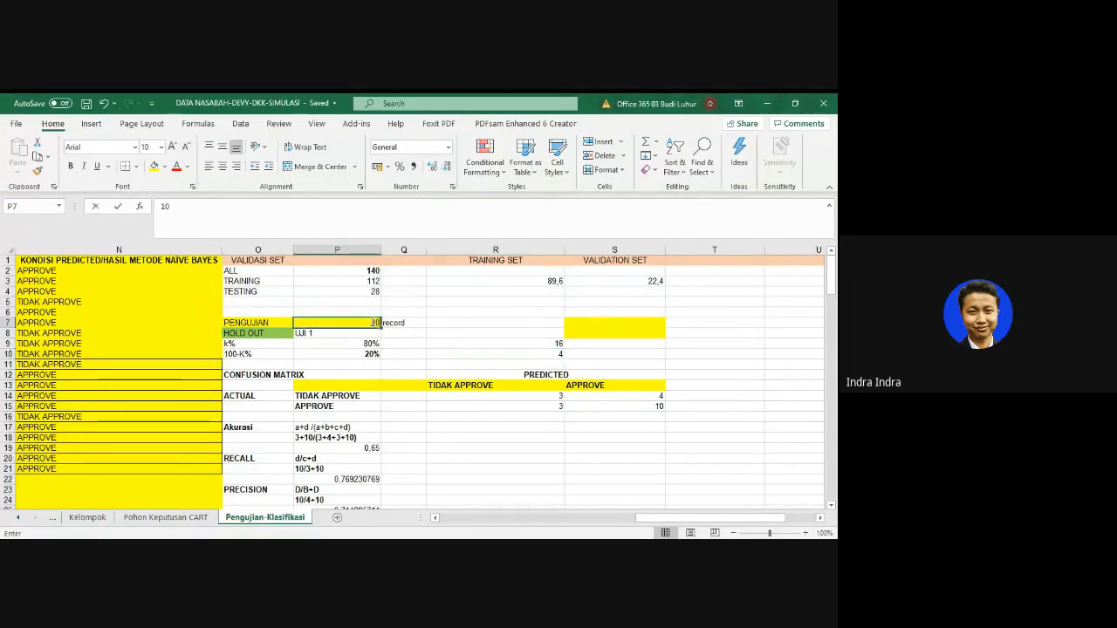
text(0)
key(Return)
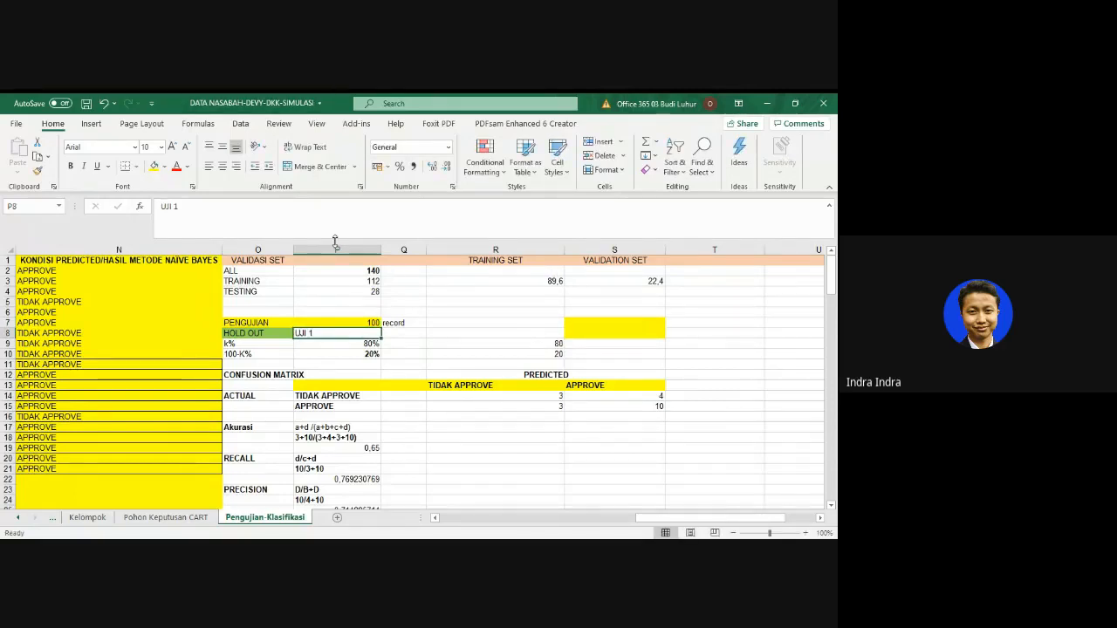
- Review the PENGUJIAN record count in P7 against the VALIDATION SET formula in S3 and the 100-K% formula in R10
click(356, 323)
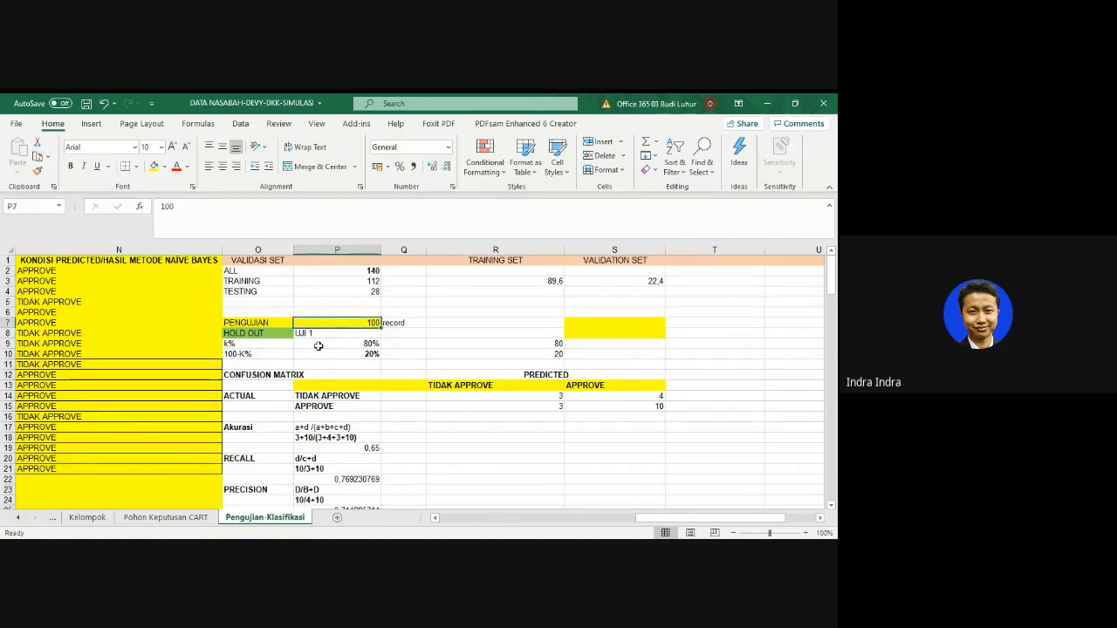
drag(248, 323, 314, 325)
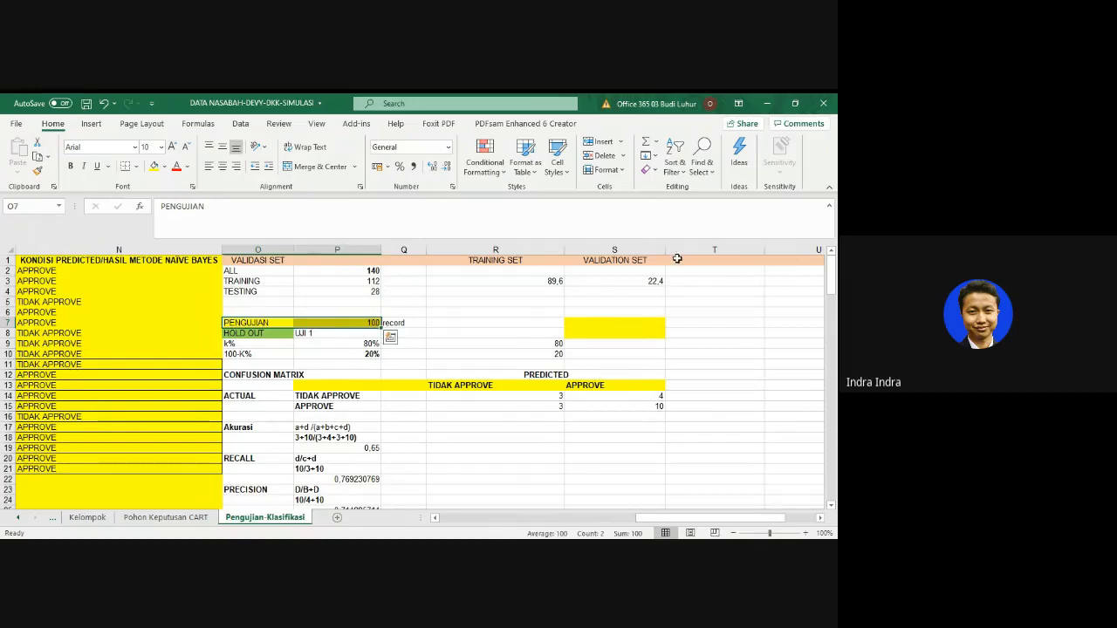
click(586, 261)
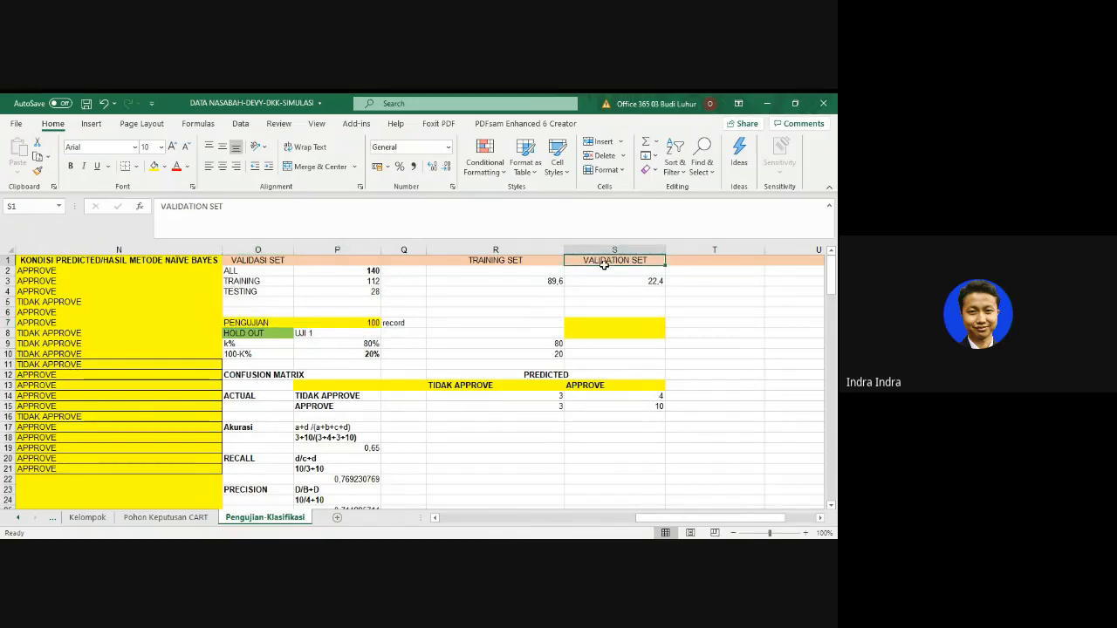
key(Down)
key(Down)
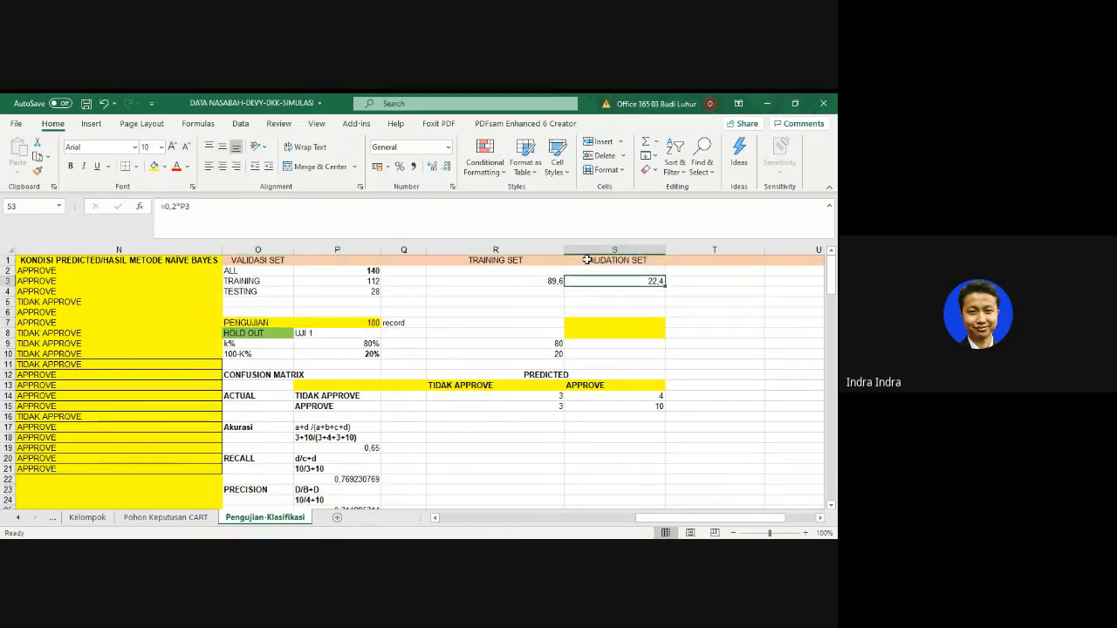
drag(611, 260, 614, 280)
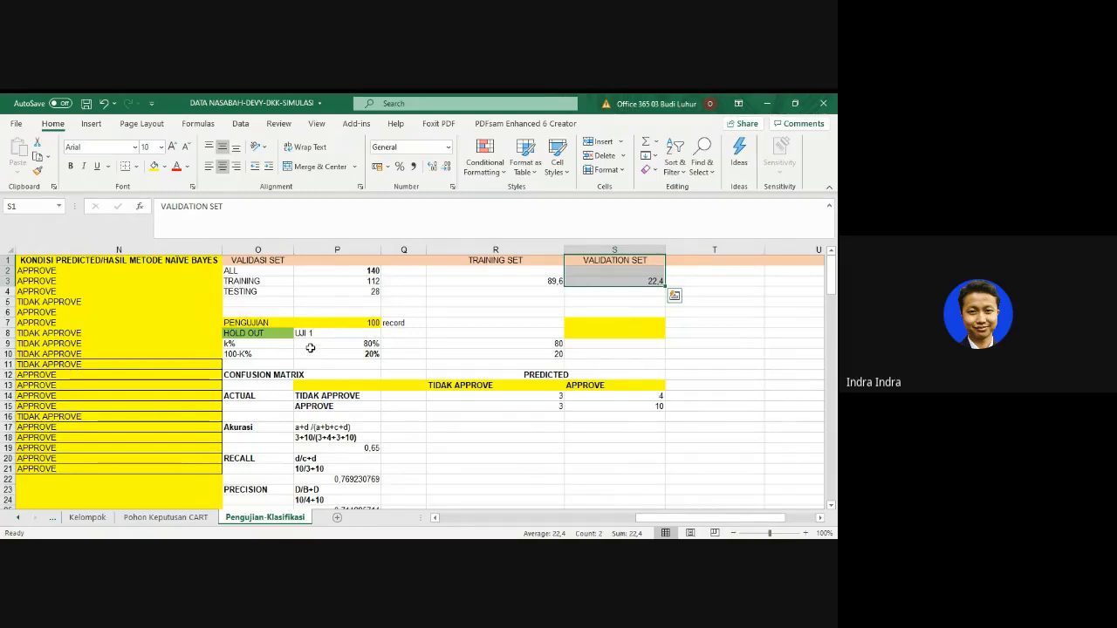
click(273, 321)
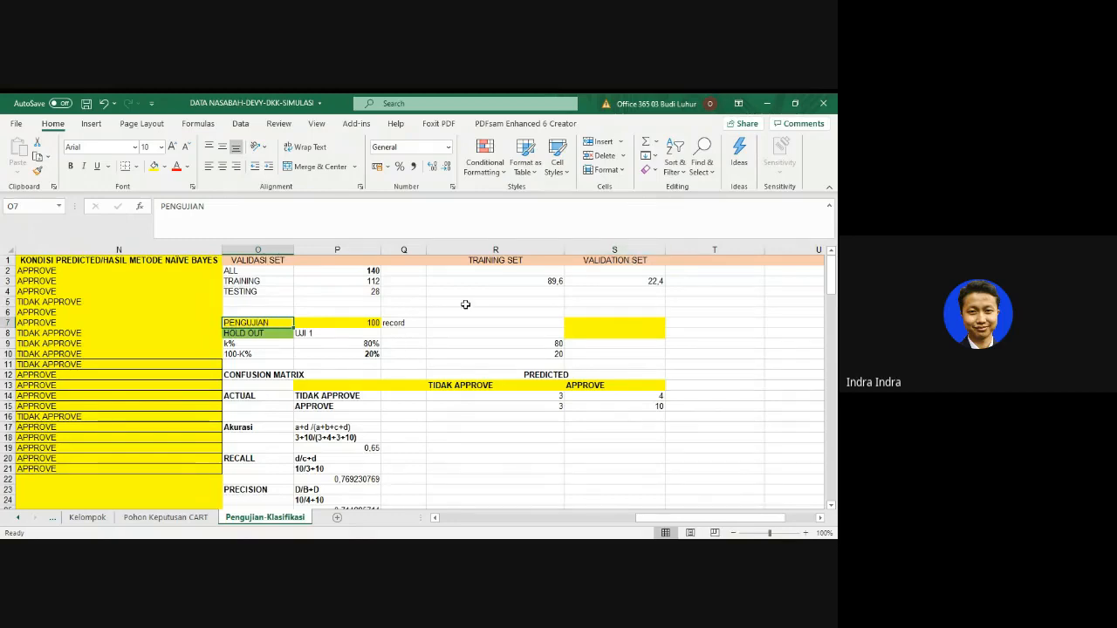
click(370, 324)
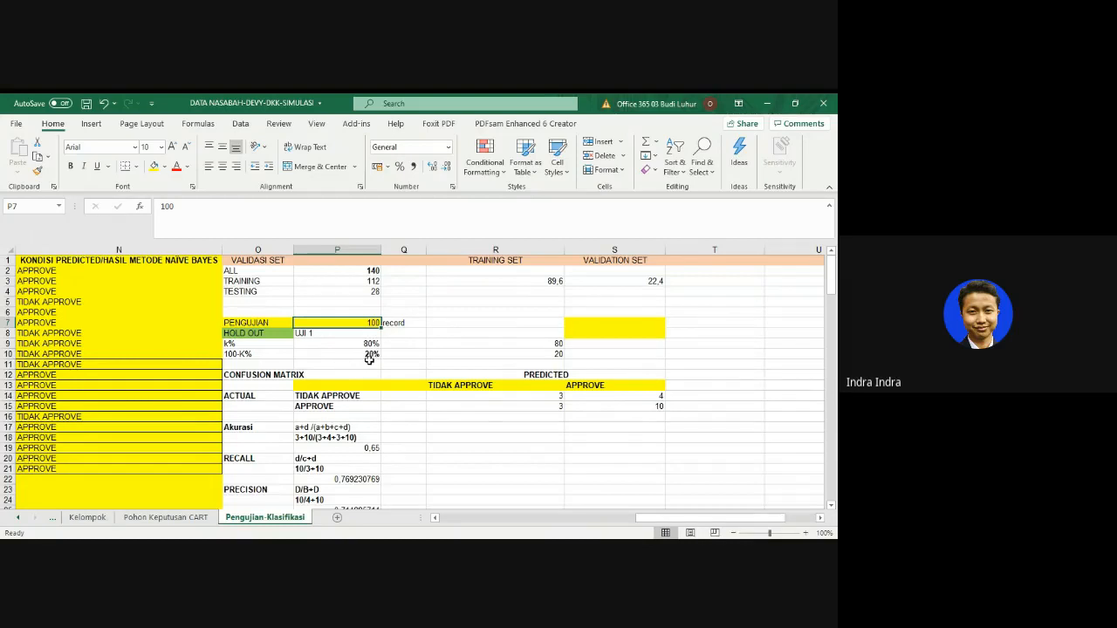
click(538, 355)
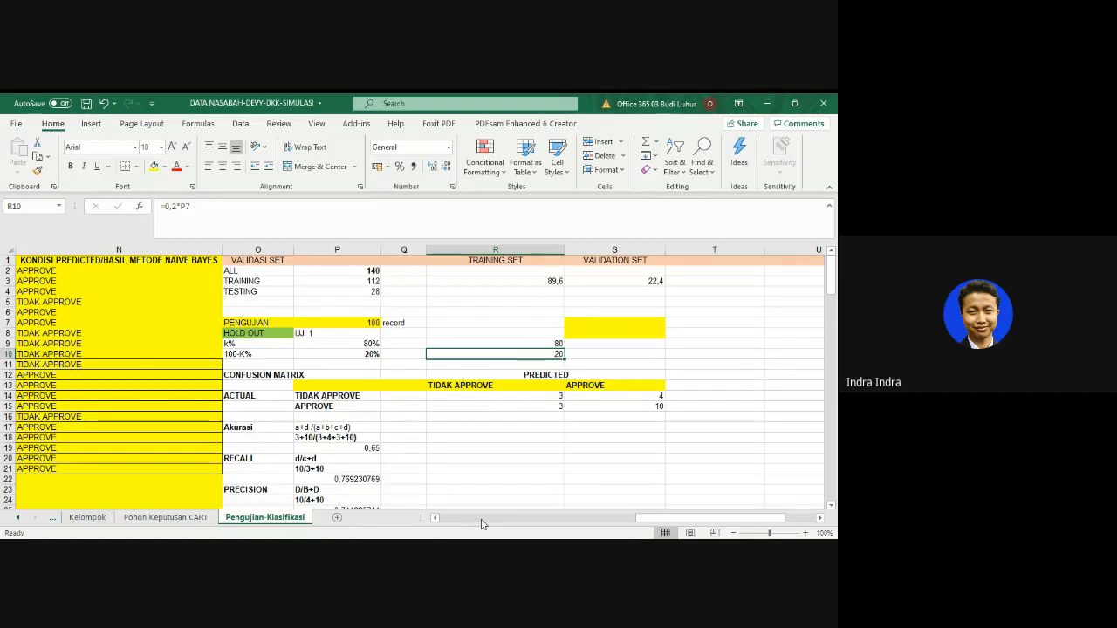
- Examine the KONDISI ACTUAL /MANUAL column with its IF formulas and the KONDISI PREDICTED/HASIL METODE NAÏVE BAYES column heading
scroll(471, 524, left, 2)
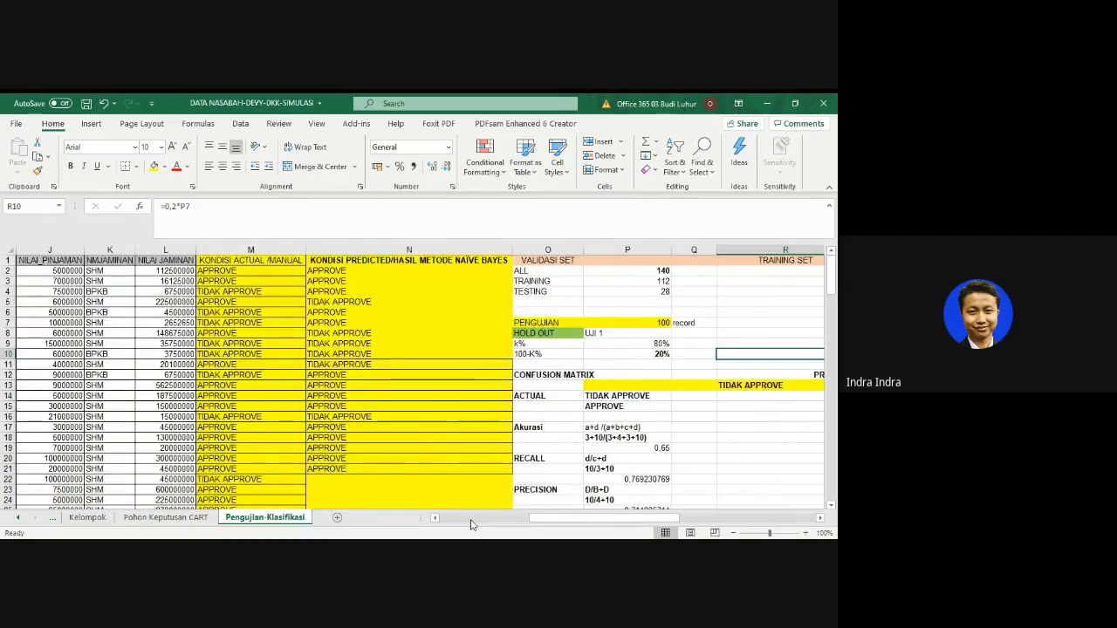
scroll(471, 523, left, 2)
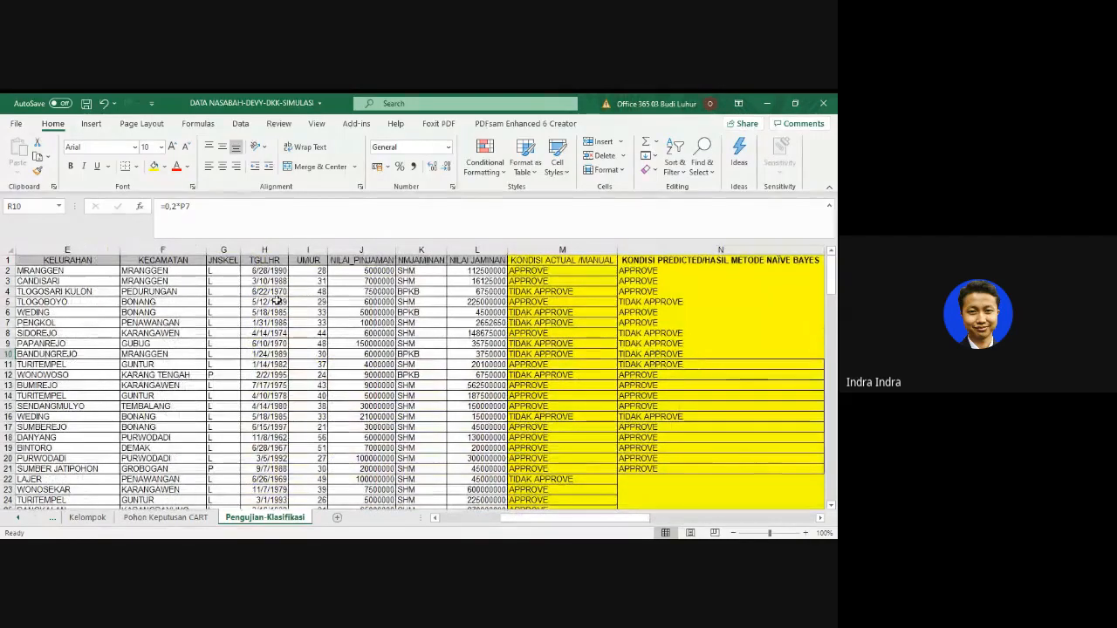
click(567, 261)
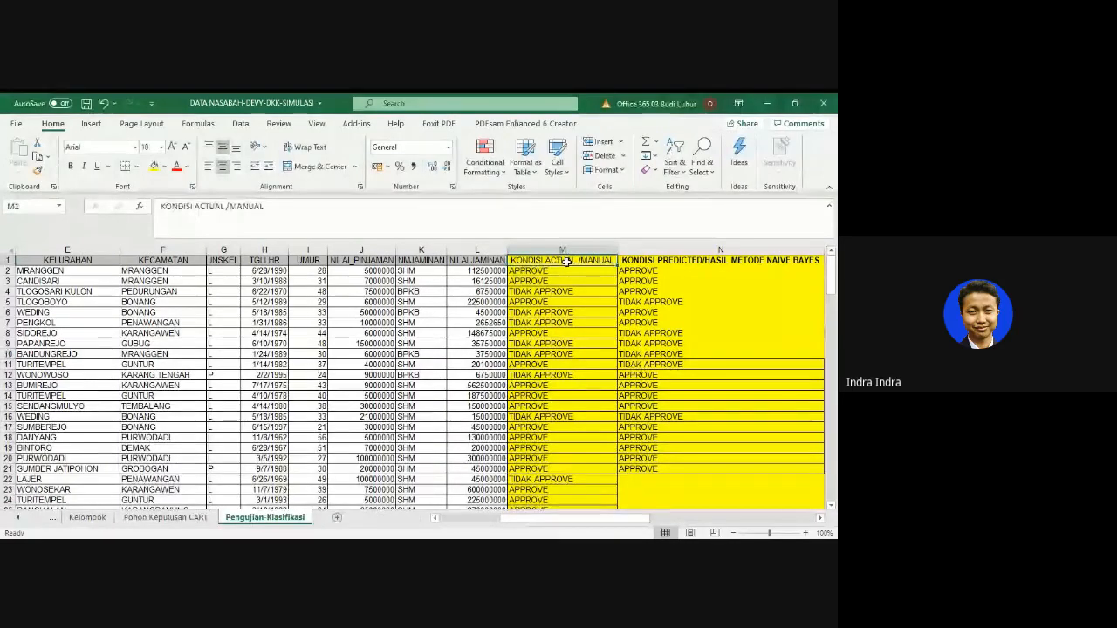
click(547, 281)
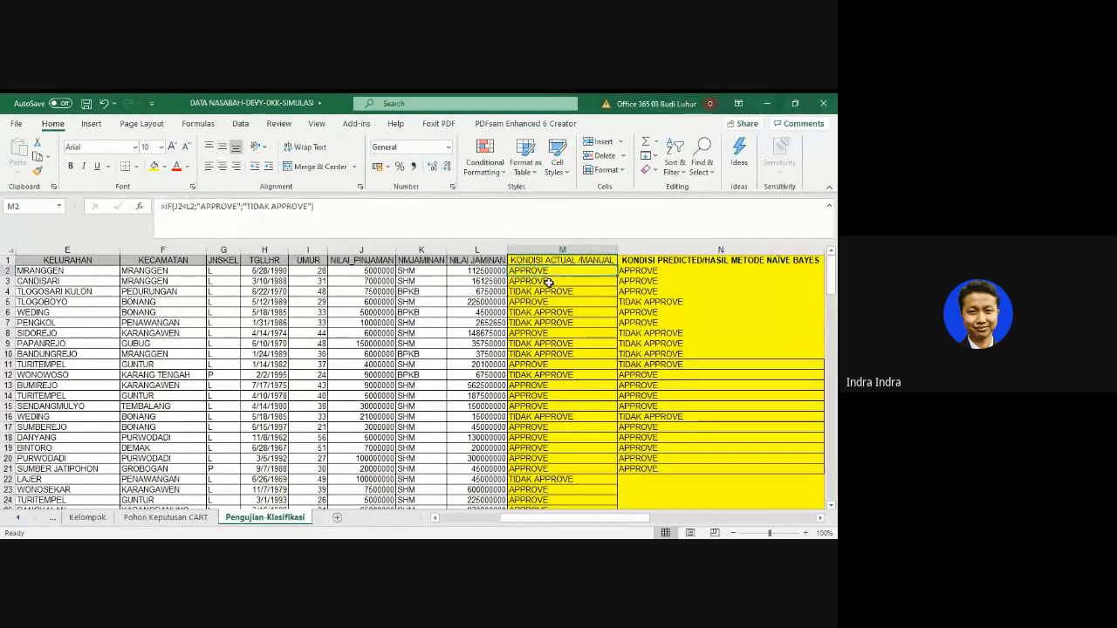
click(548, 289)
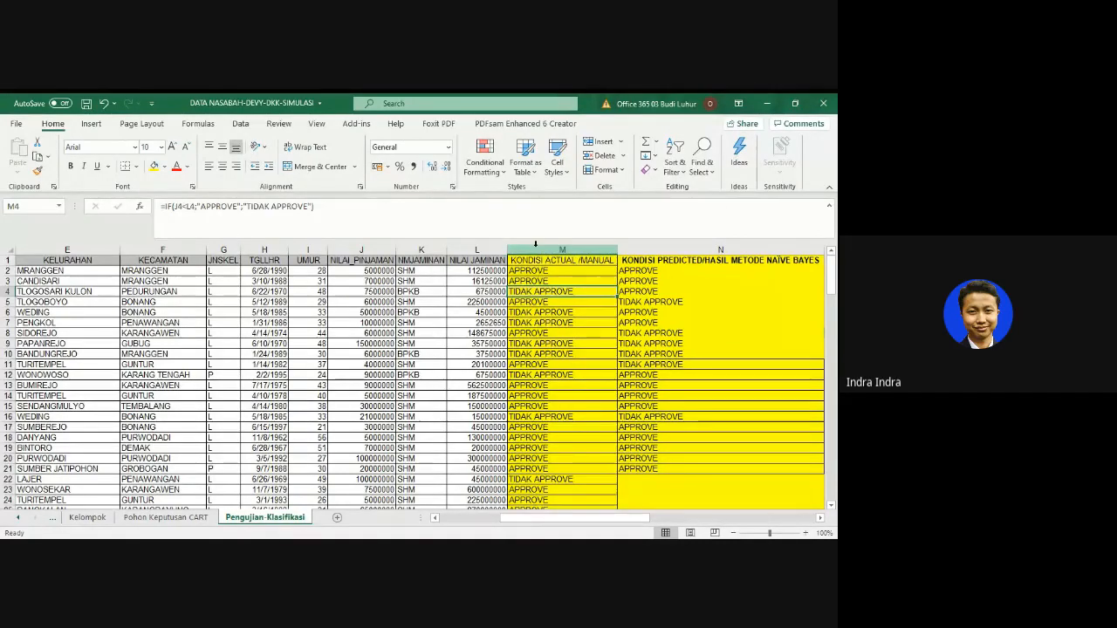
click(563, 250)
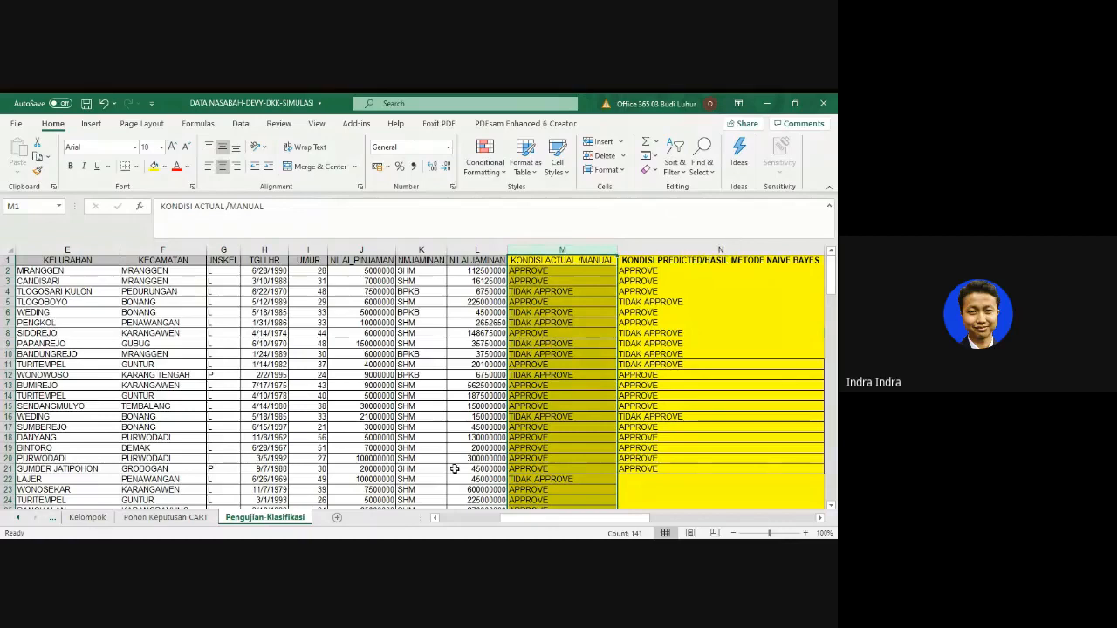
click(664, 301)
click(673, 259)
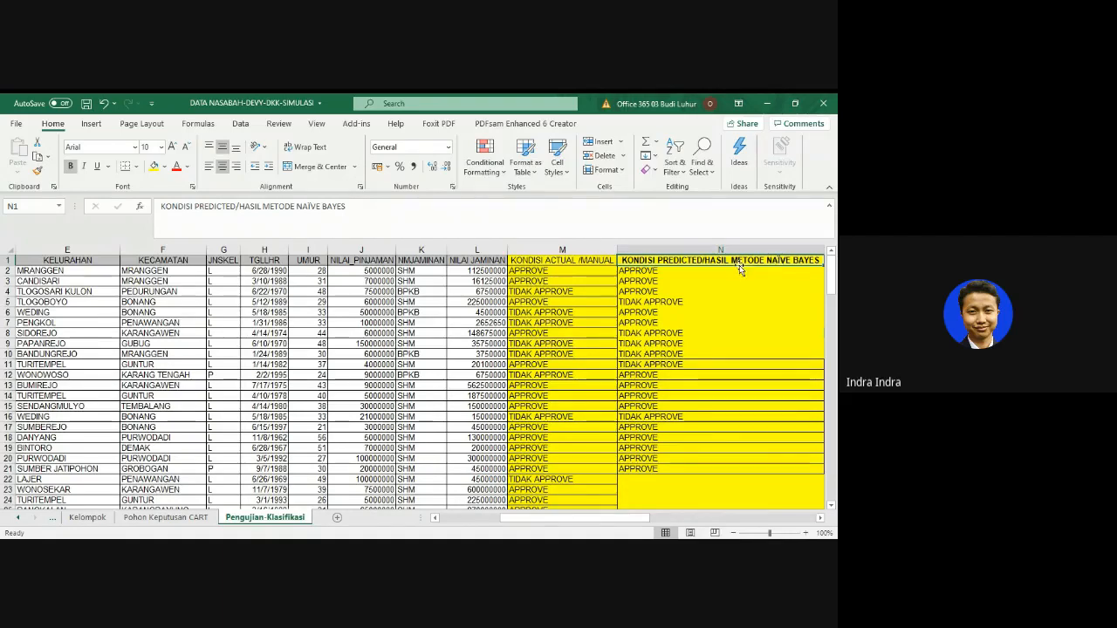
- Compare the actual and Naïve Bayes predicted conditions record by record in rows 2 to 5
click(529, 273)
click(618, 271)
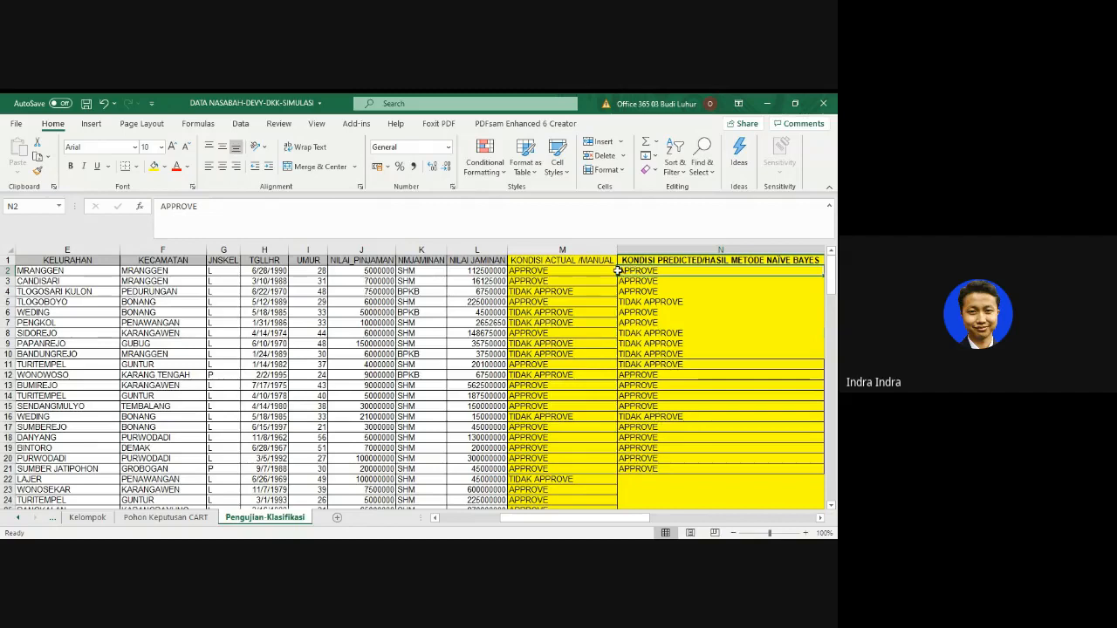
click(541, 282)
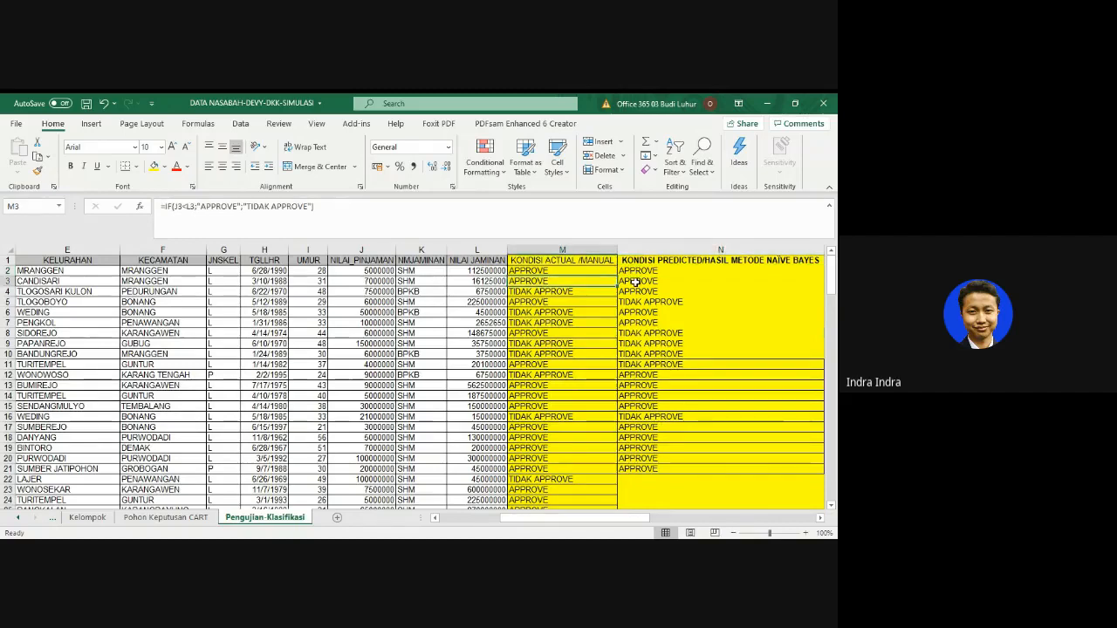
click(635, 282)
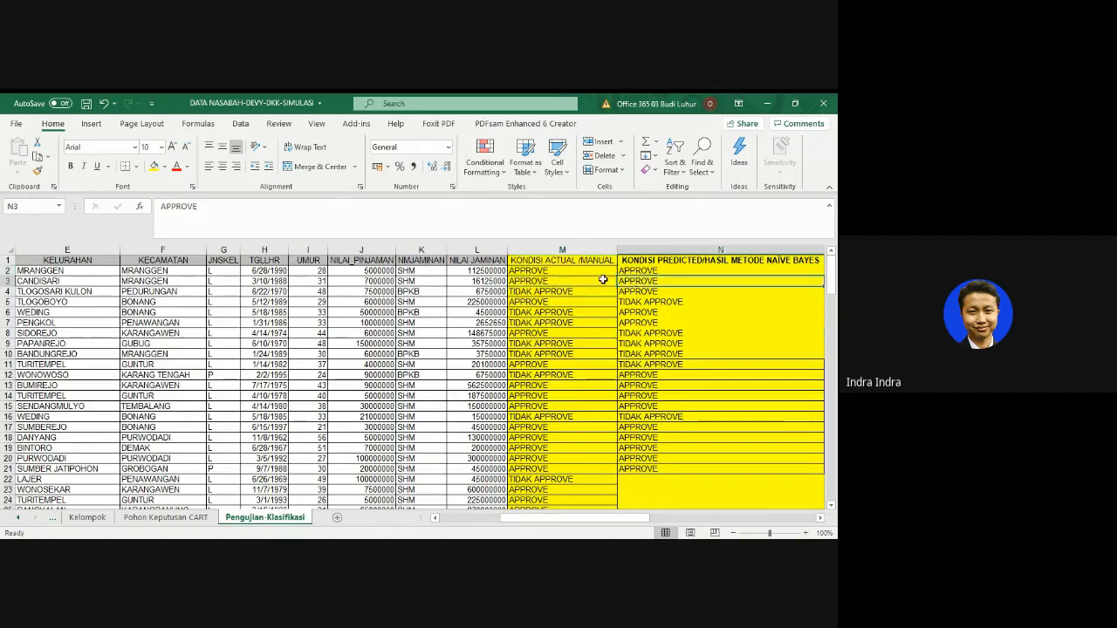
click(559, 291)
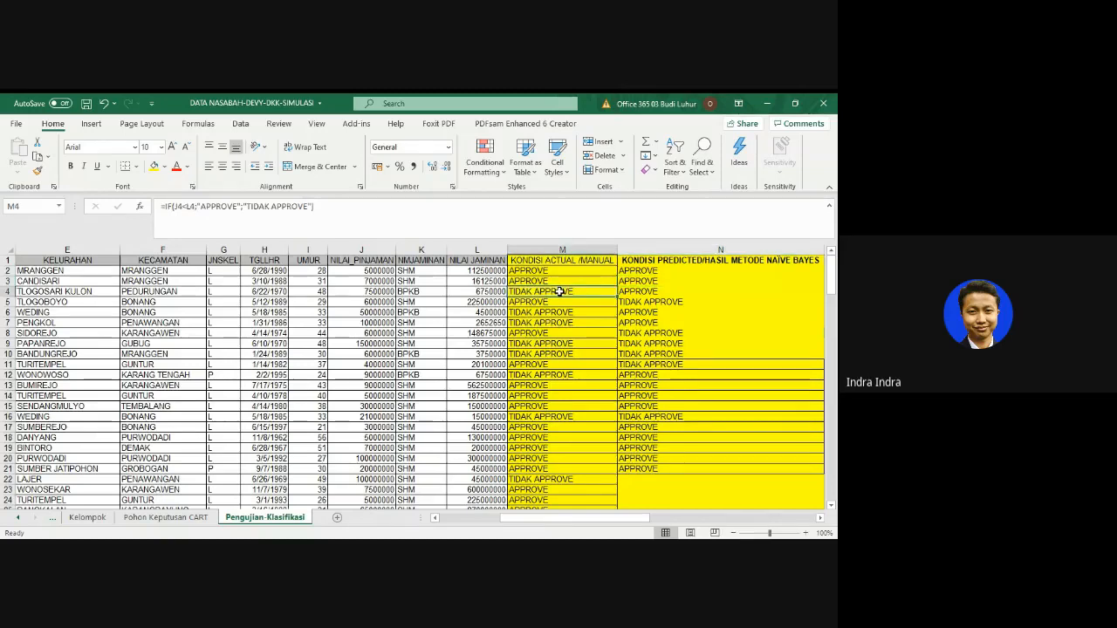
click(637, 290)
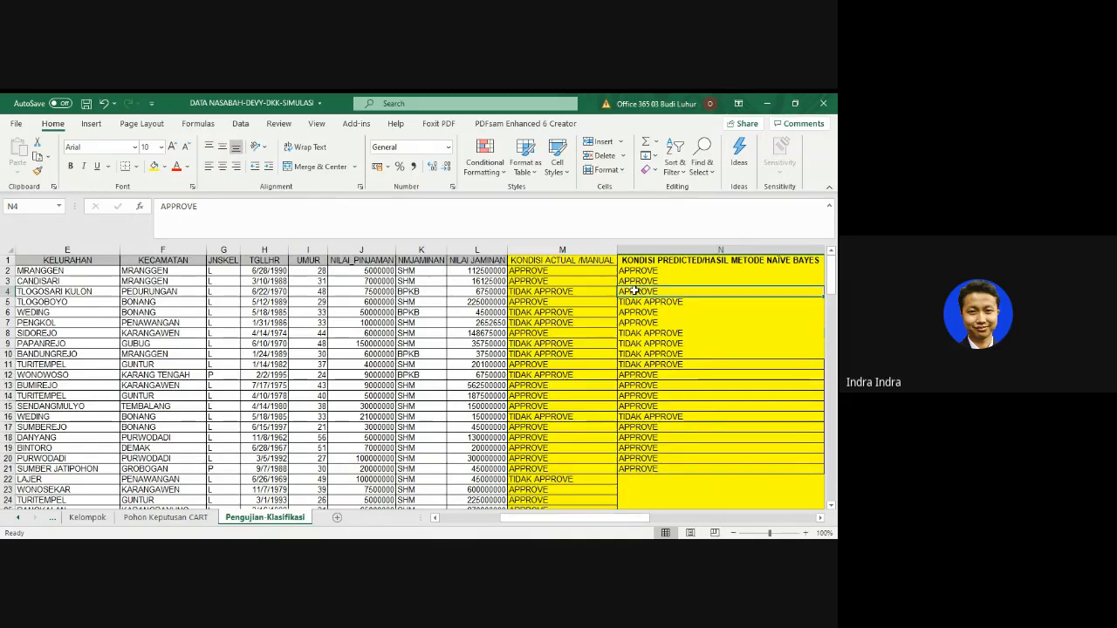
click(540, 300)
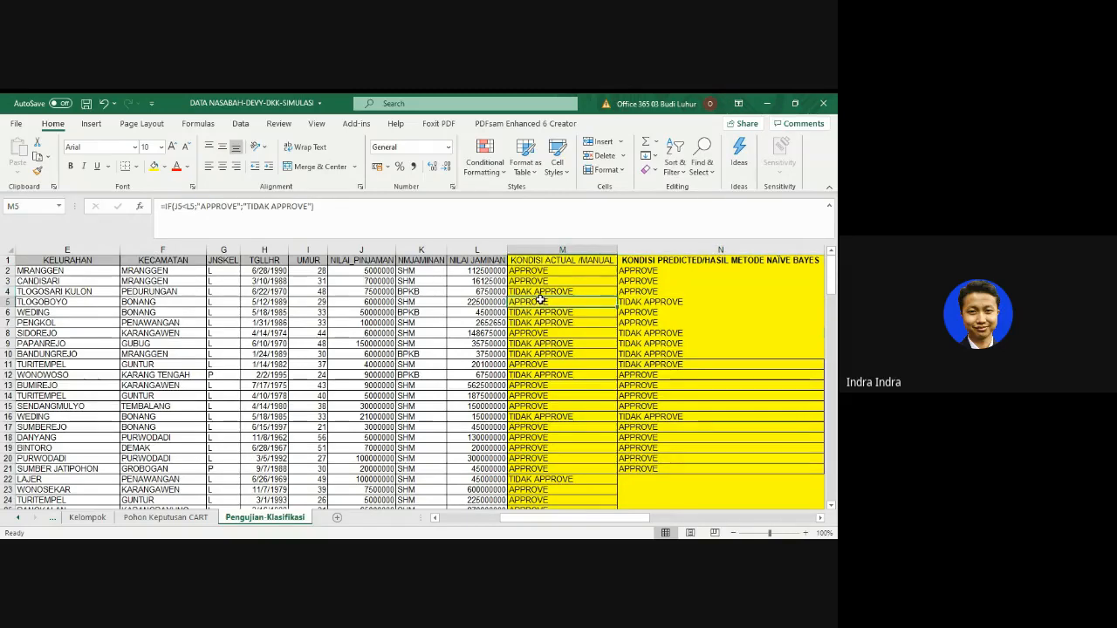
click(653, 301)
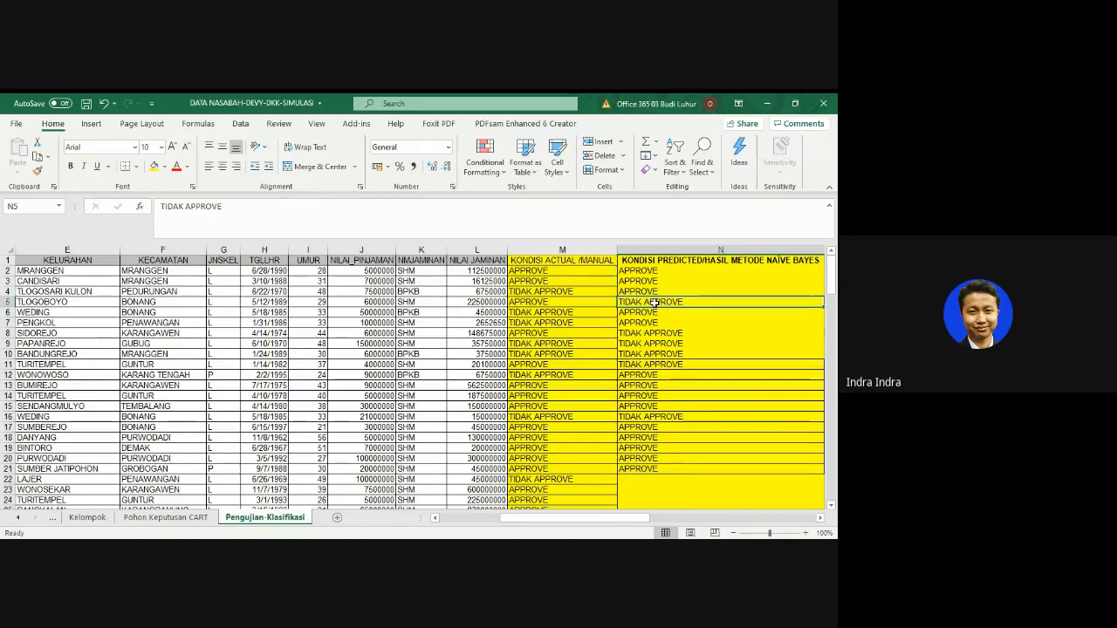
- Compare the actual and predicted conditions in rows 6 and 7, then review the two condition column headings
click(549, 313)
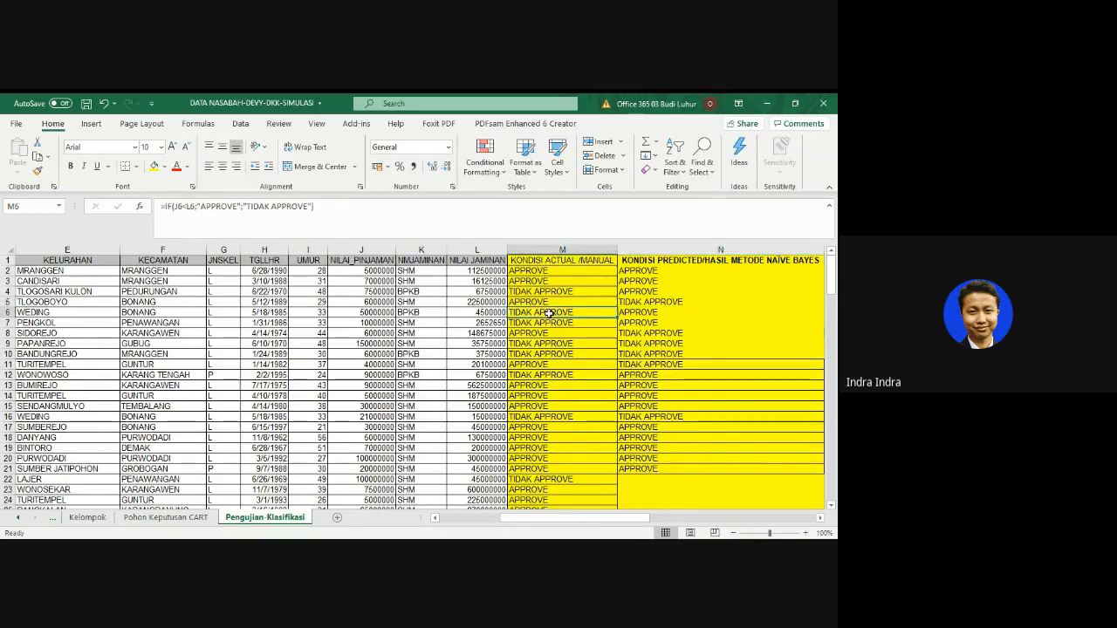
click(643, 316)
click(643, 320)
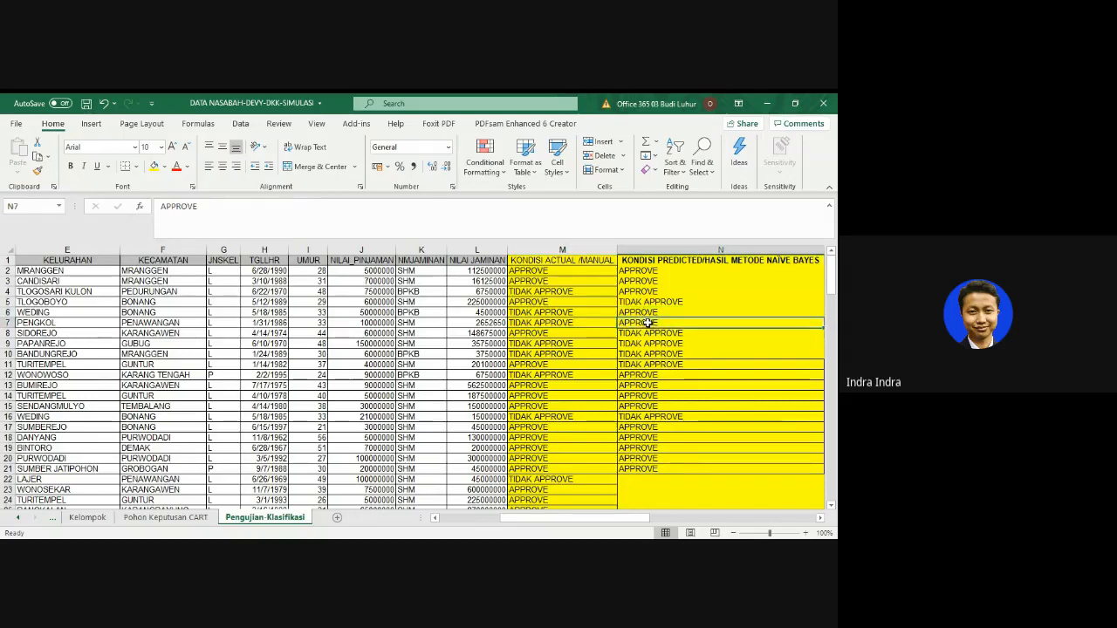
click(558, 314)
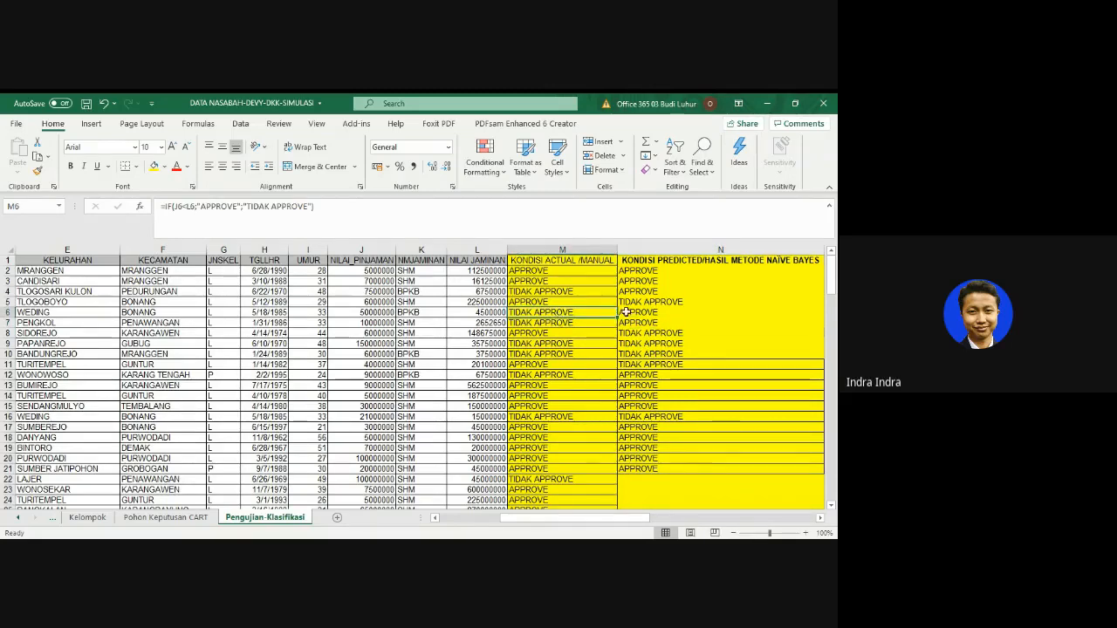
key(Right)
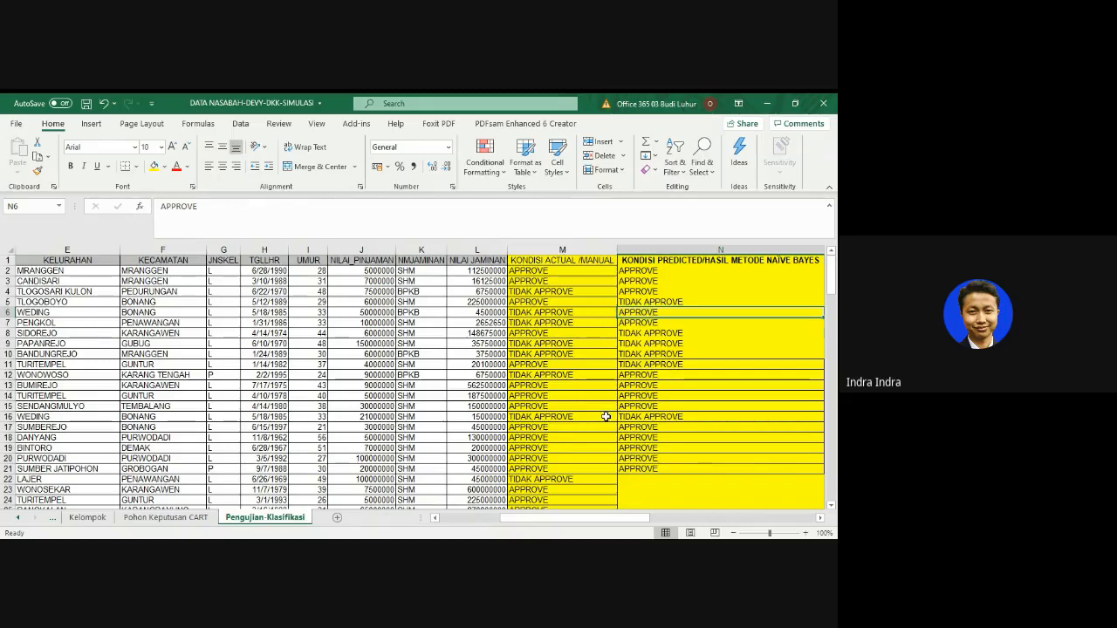
click(578, 261)
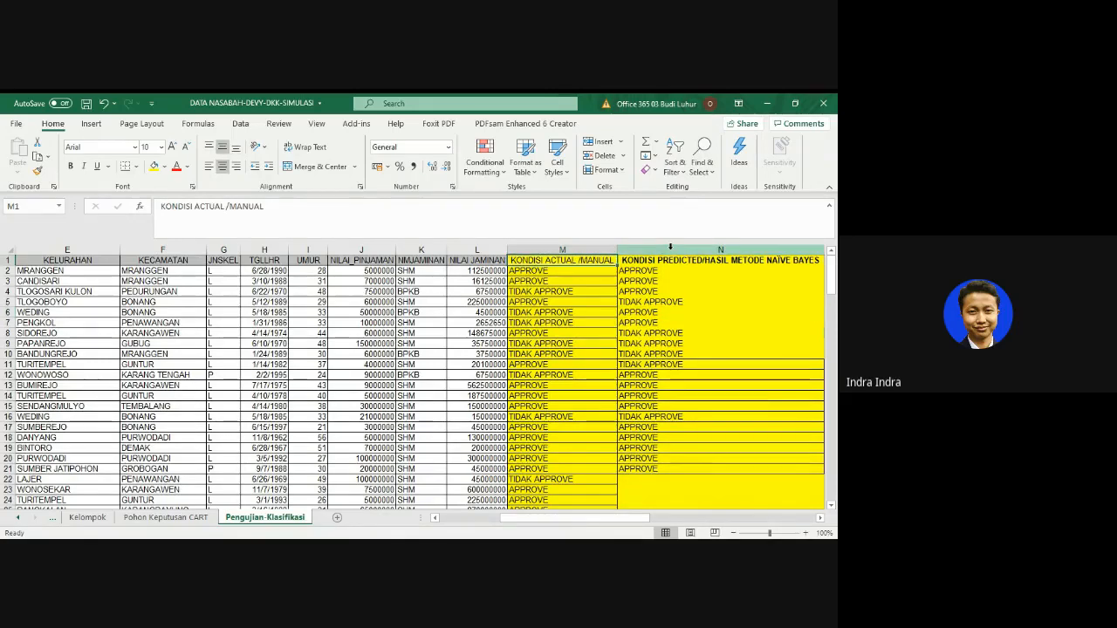
click(671, 248)
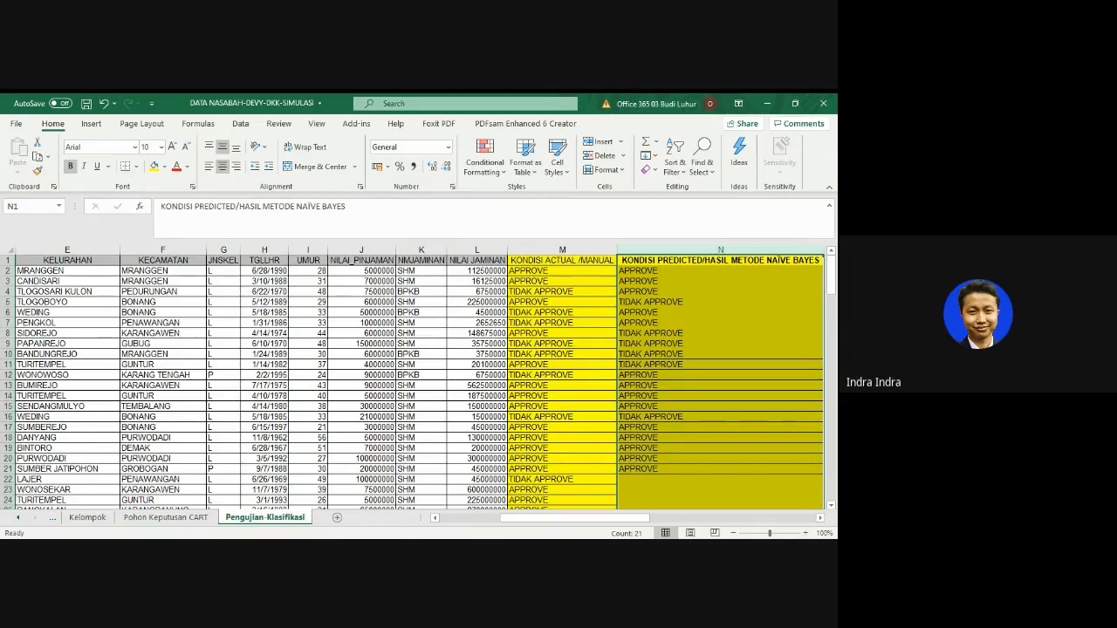
key(alt+Tab)
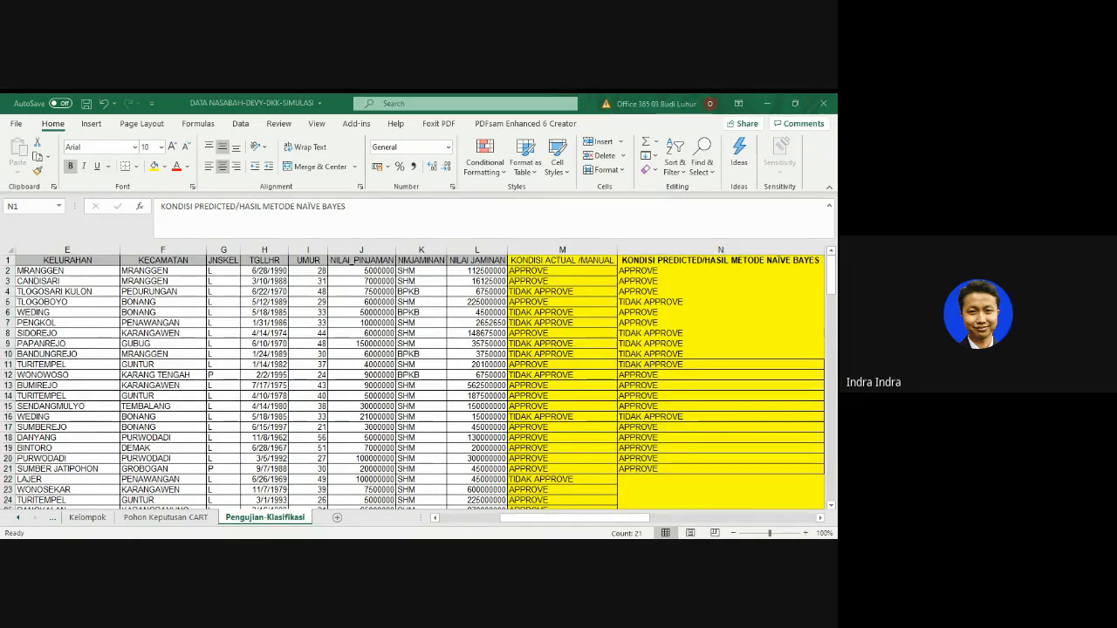
key(alt+Tab)
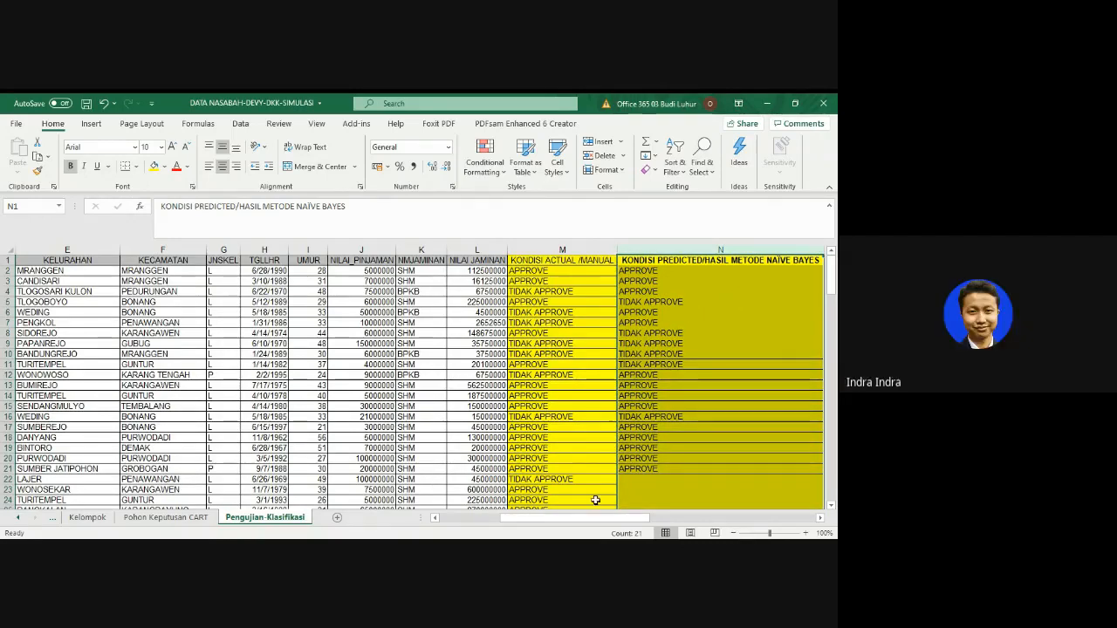
drag(583, 520, 586, 525)
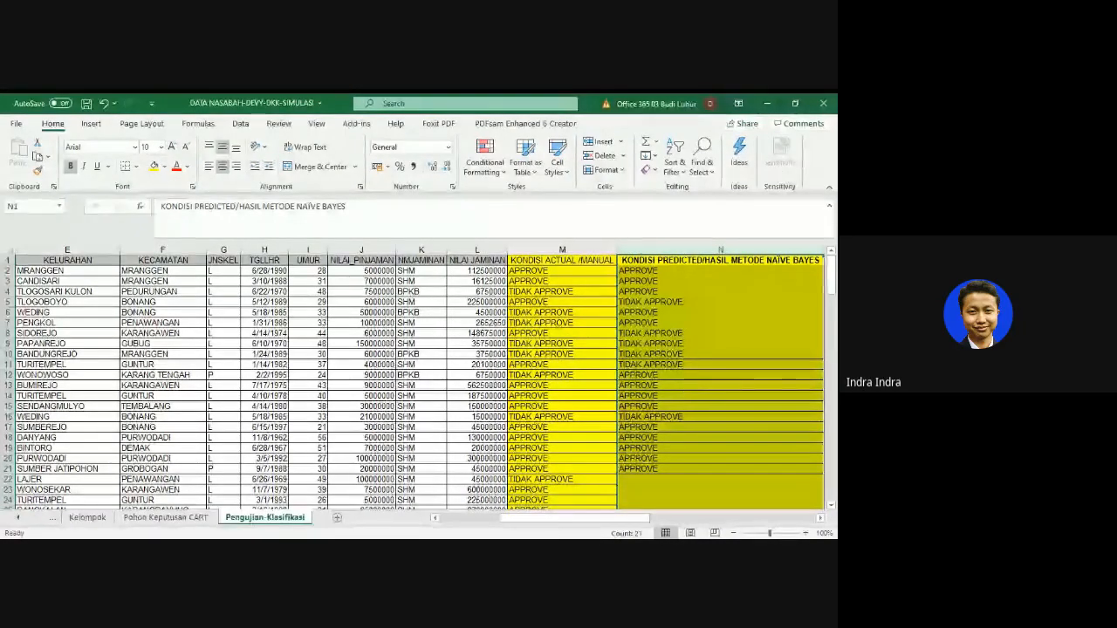
key(alt+Tab)
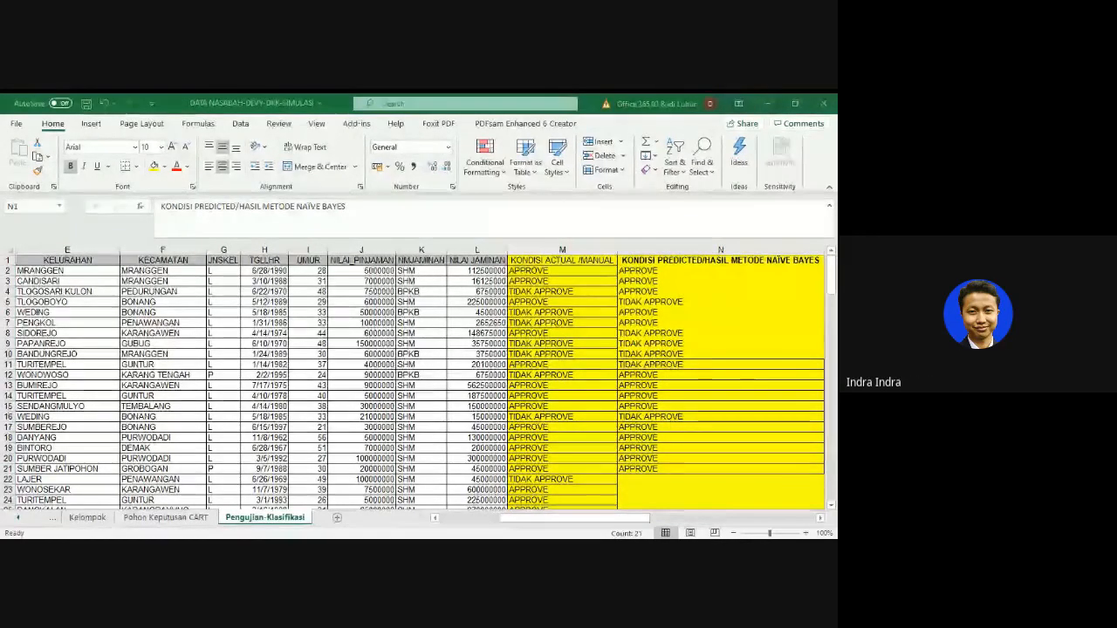
- Examine the confusion matrix layout, matching the ACTUAL row labels with the TIDAK APPROVE and APPROVE columns under PREDICTED
click(508, 519)
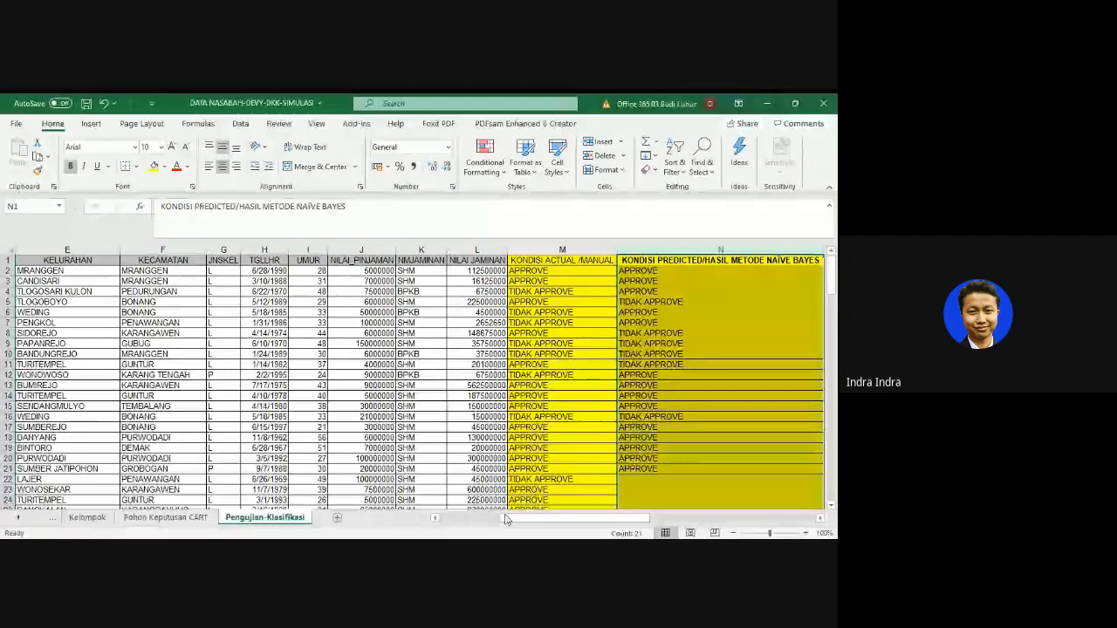
drag(508, 519, 660, 522)
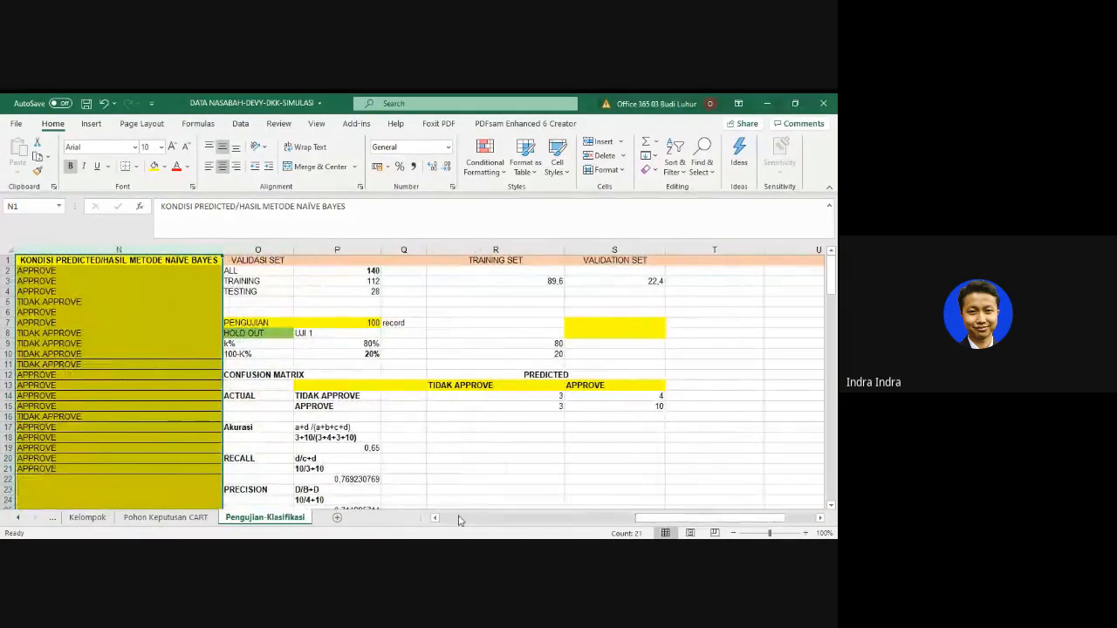
scroll(381, 441, down, 1)
scroll(381, 441, down, 1)
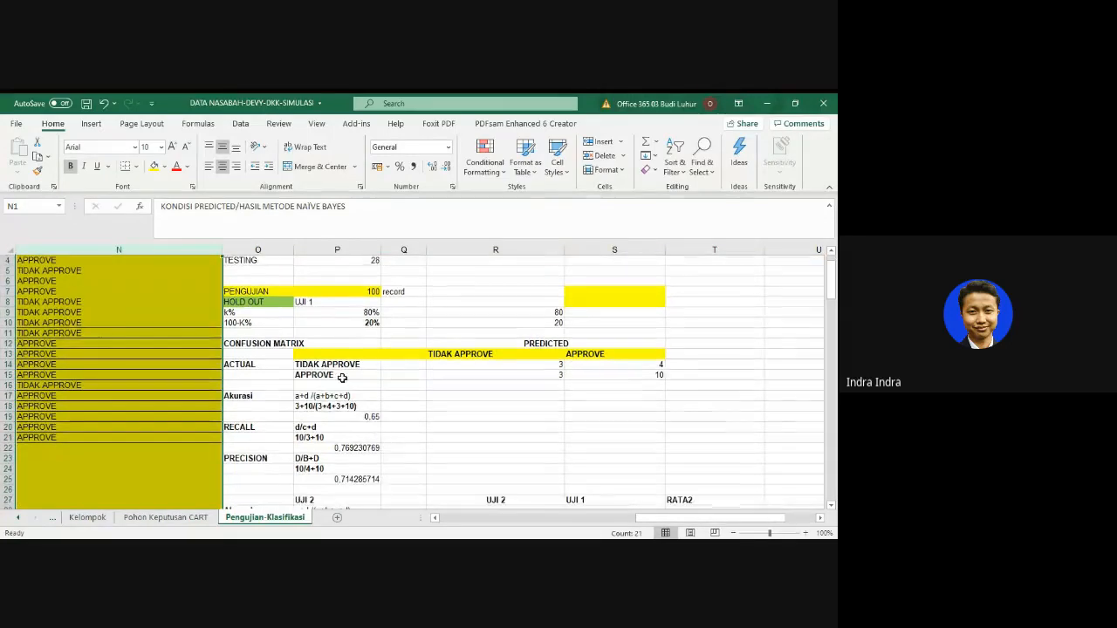
scroll(292, 354, down, 1)
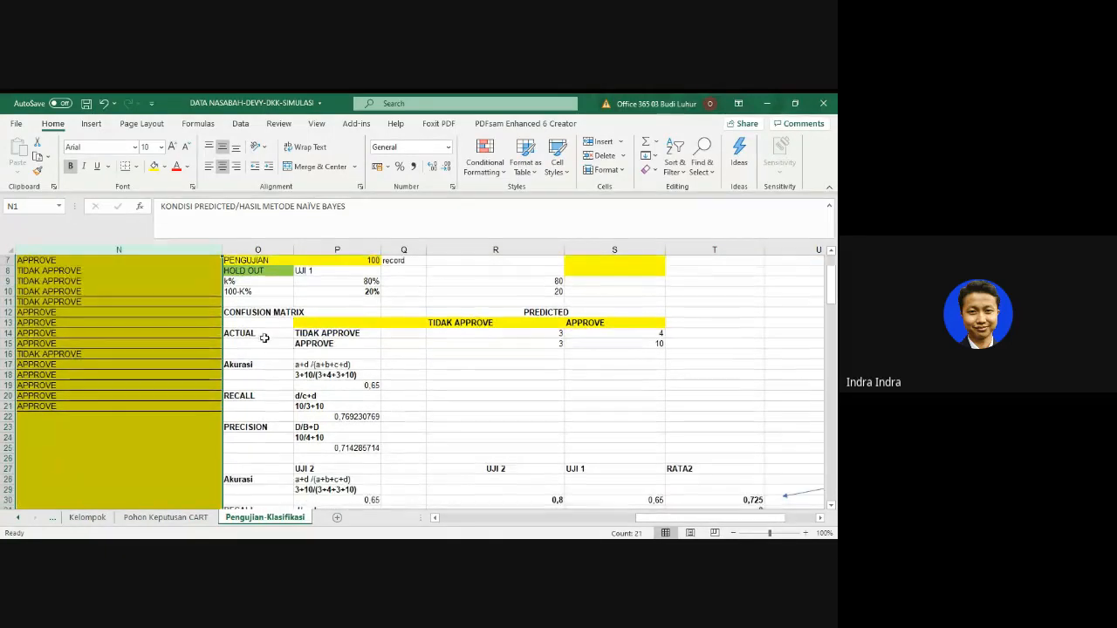
click(249, 333)
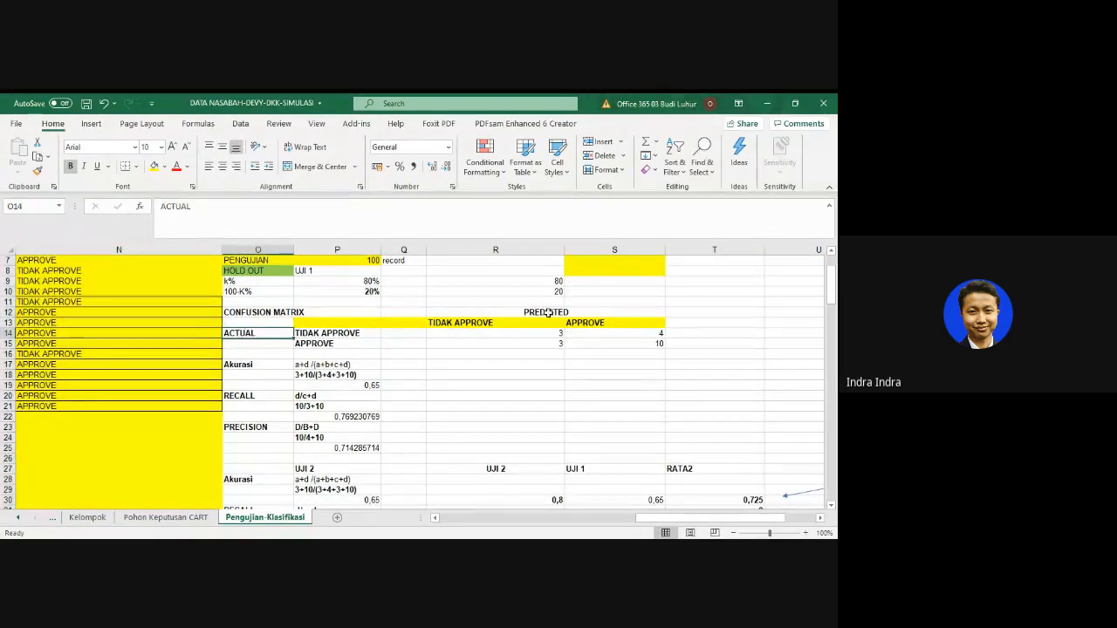
click(497, 313)
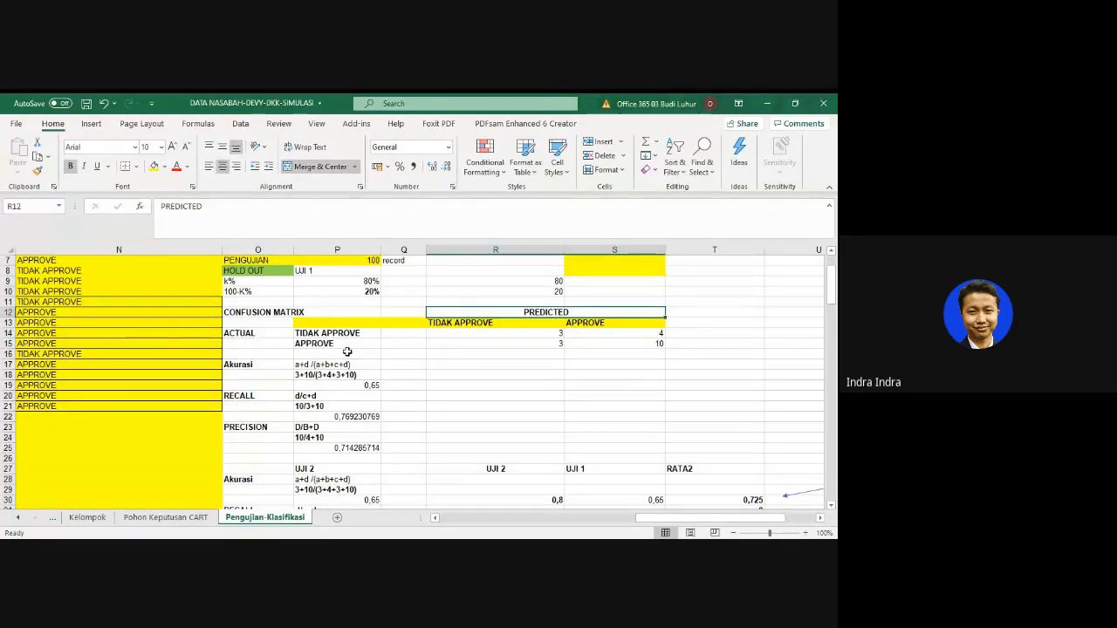
click(341, 336)
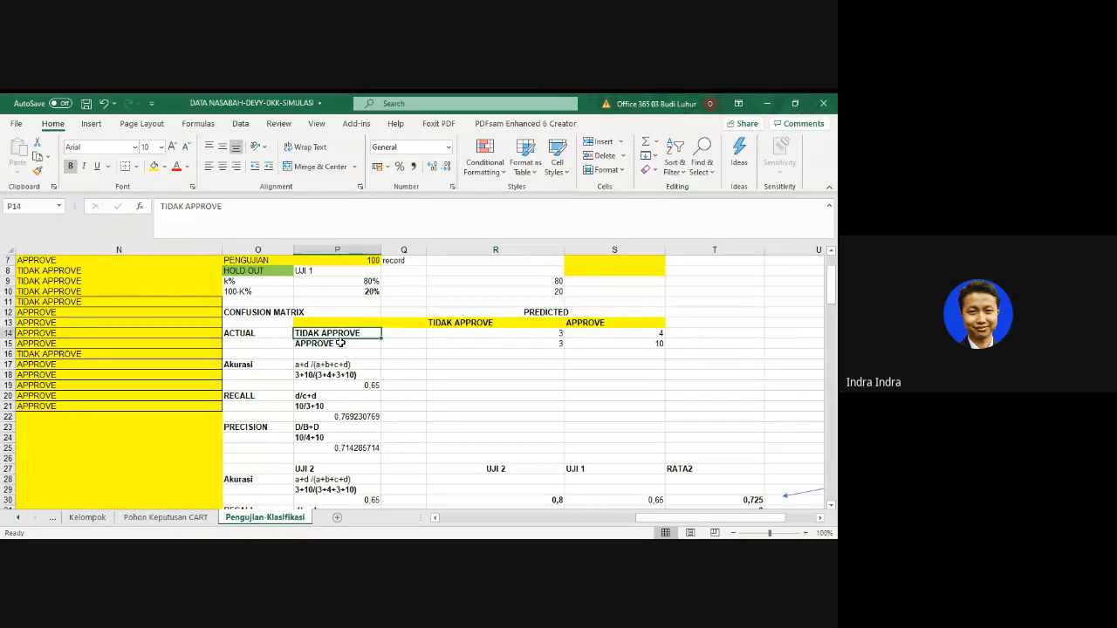
click(338, 344)
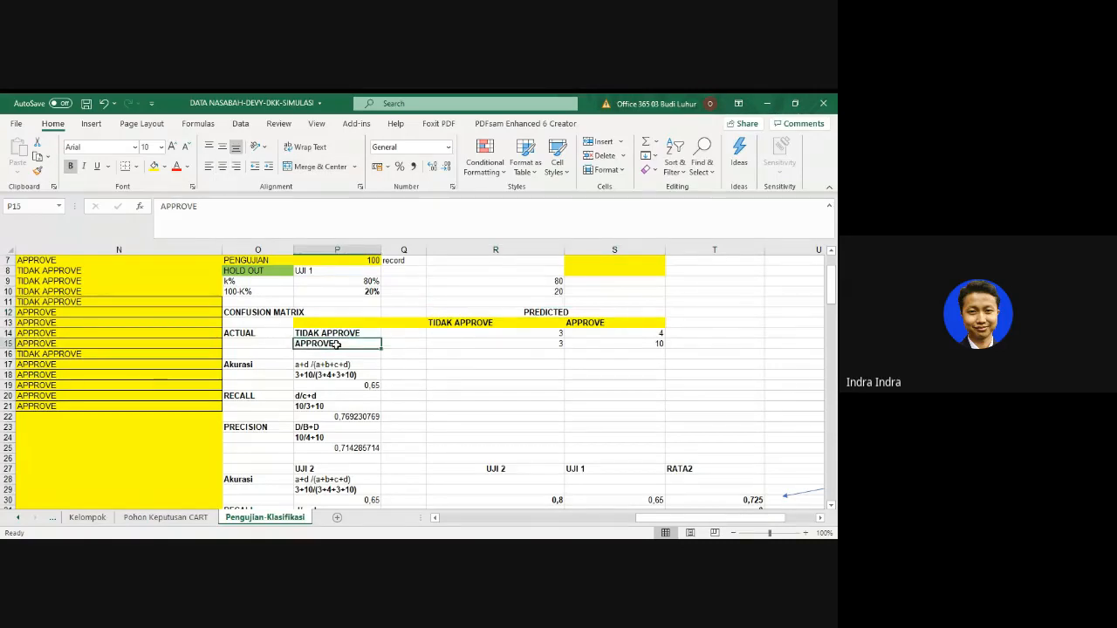
click(343, 333)
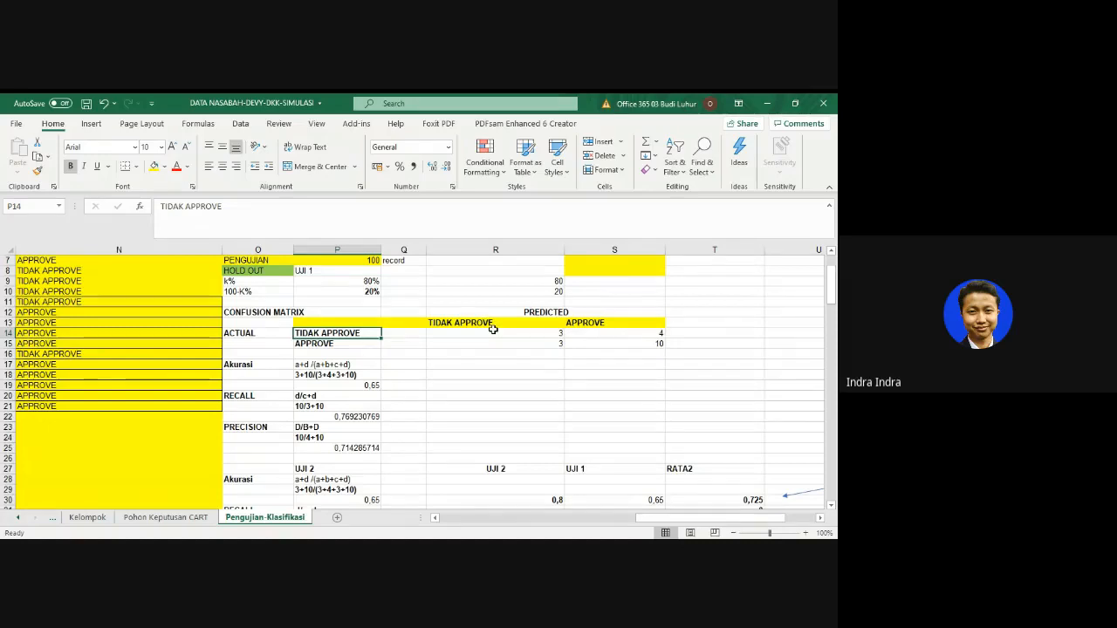
click(493, 324)
click(576, 323)
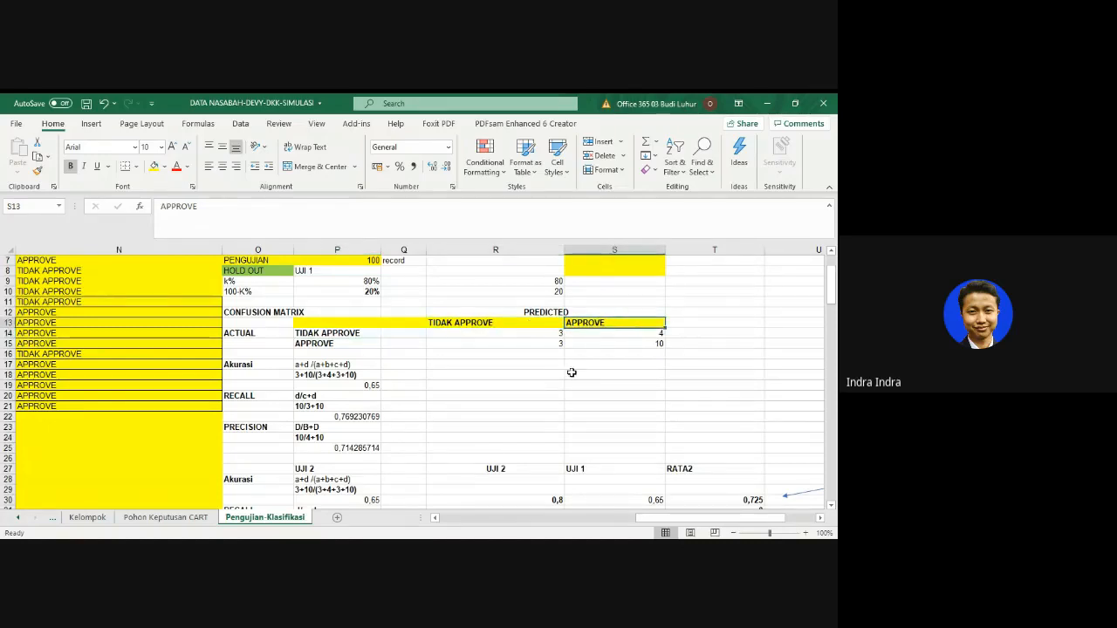
- Trace the matrix's actual TIDAK APPROVE and predicted TIDAK APPROVE pairing to the matching records in the KONDISI ACTUAL and KONDISI PREDICTED columns
scroll(523, 400, up, 2)
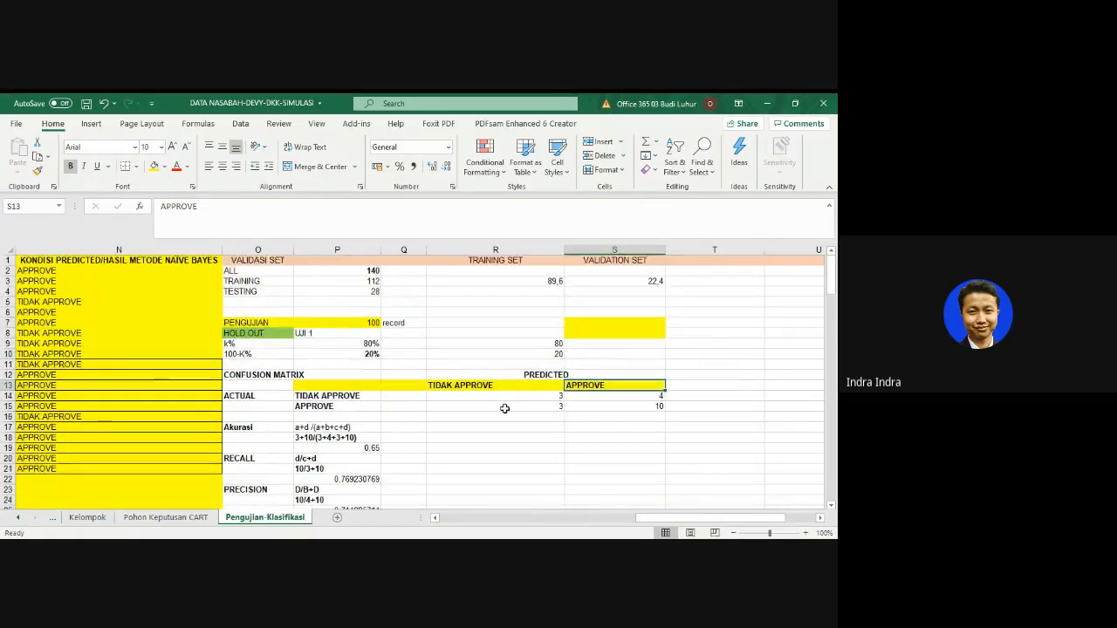
click(265, 396)
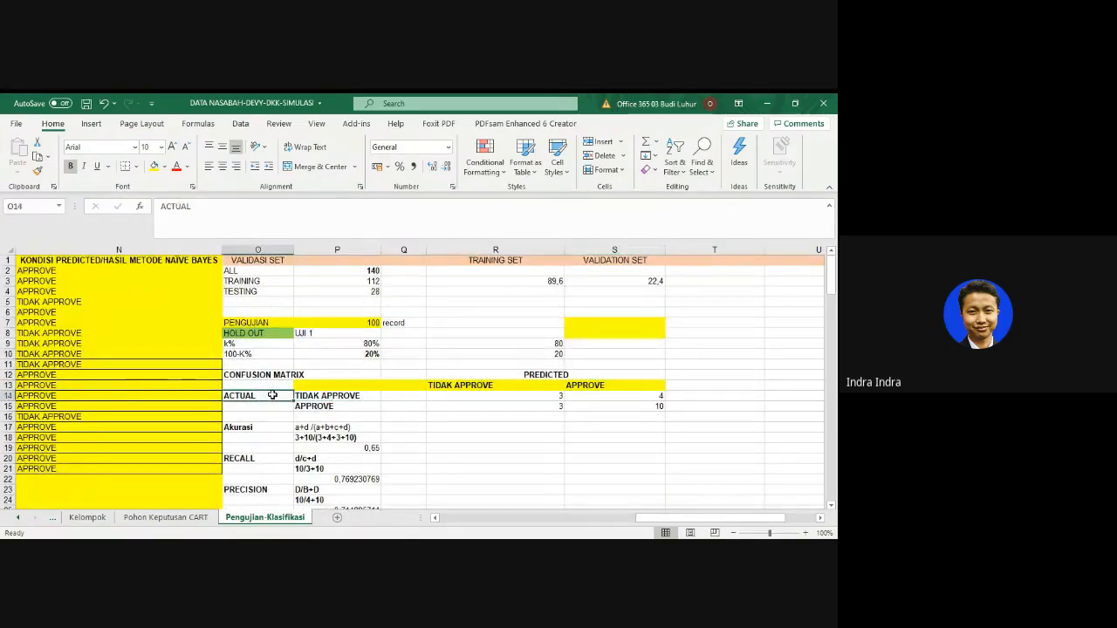
click(322, 396)
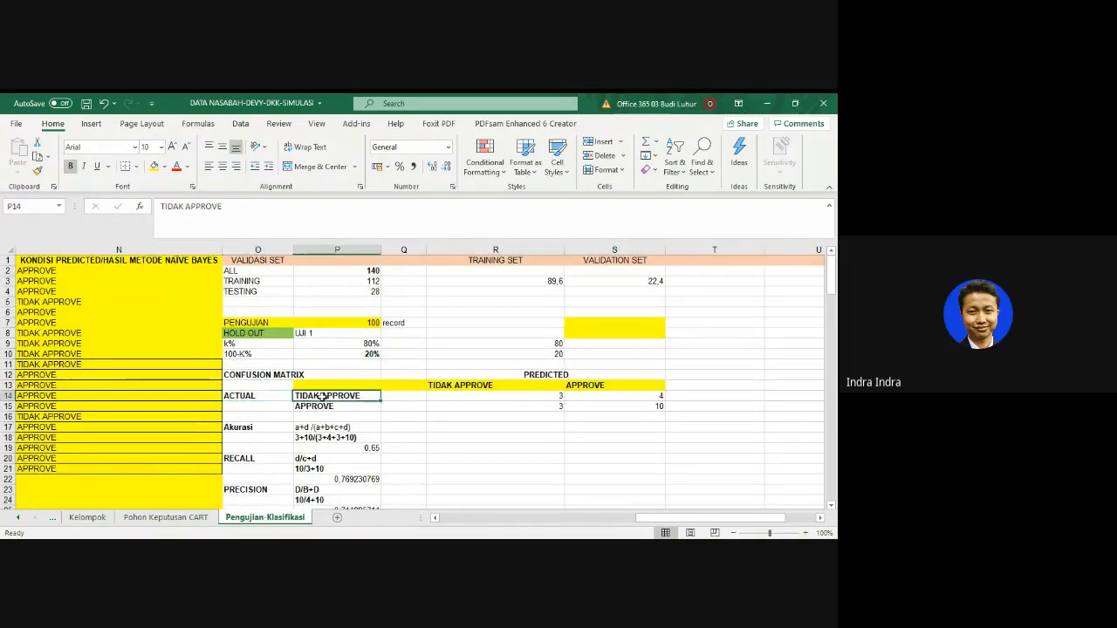
click(468, 385)
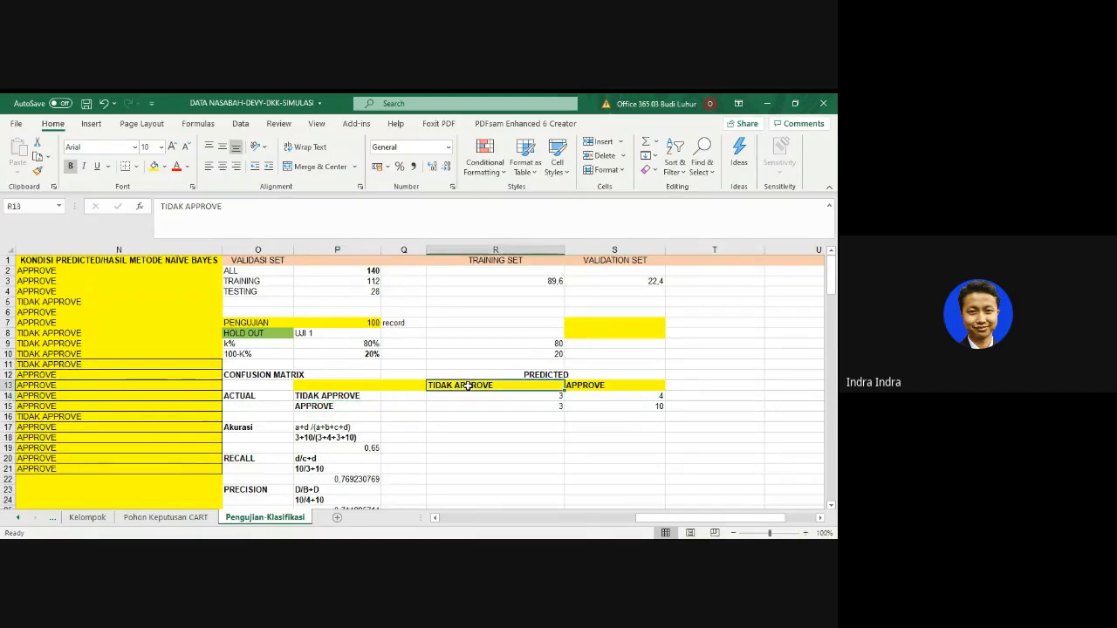
click(454, 522)
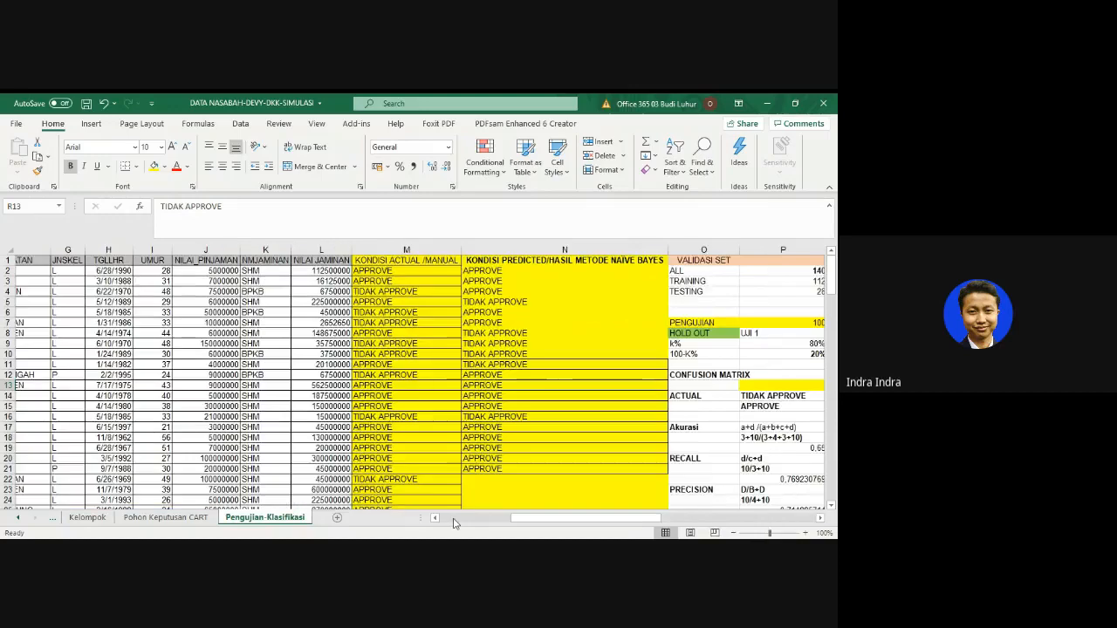
click(453, 522)
click(566, 291)
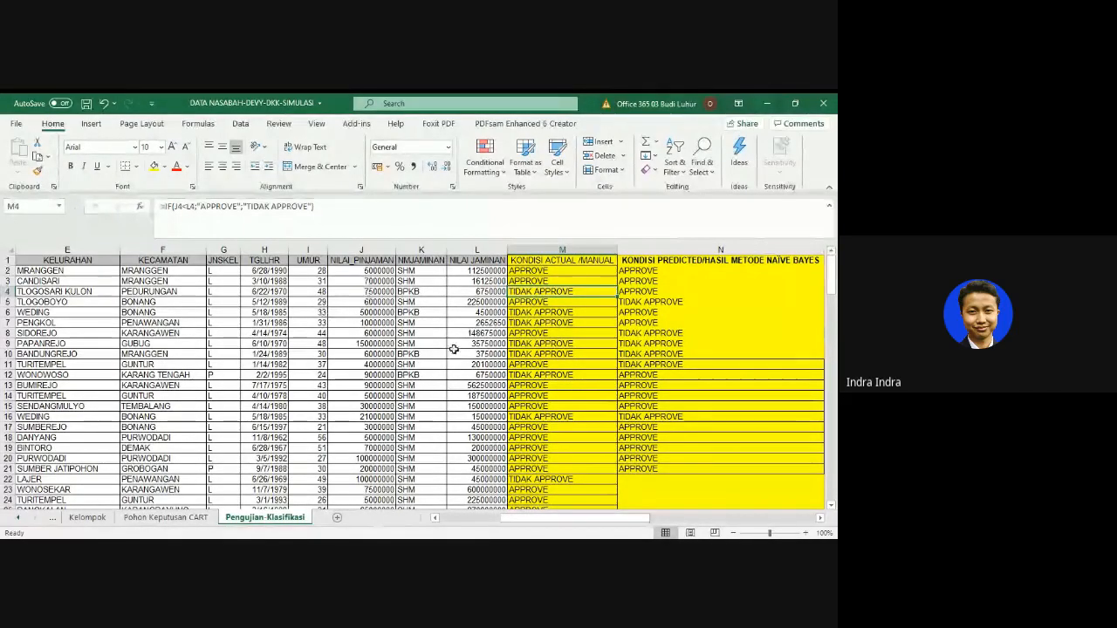
click(7, 344)
click(7, 353)
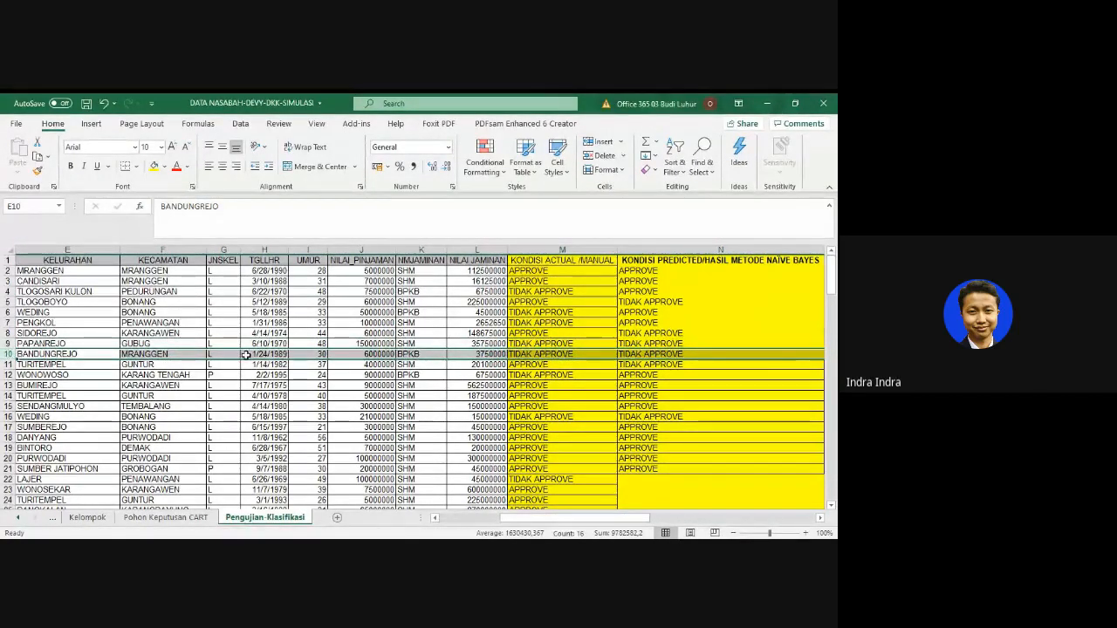
click(571, 417)
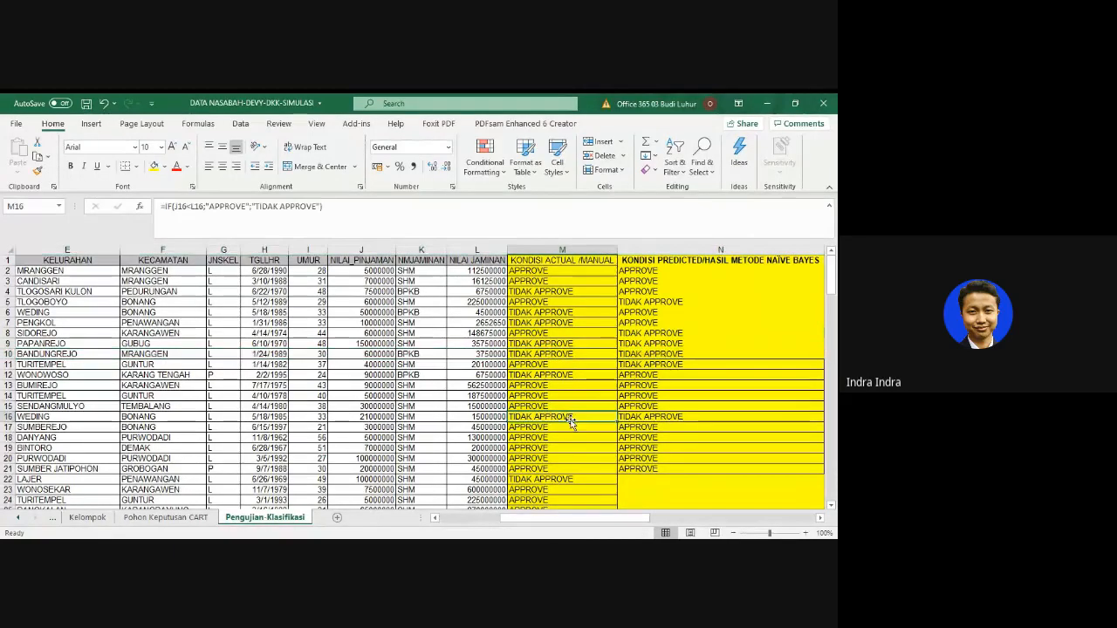
- Trace the records with both conditions TIDAK APPROVE, rows 9, 10 and 16, to the matching count cell R14 in the confusion matrix
click(7, 417)
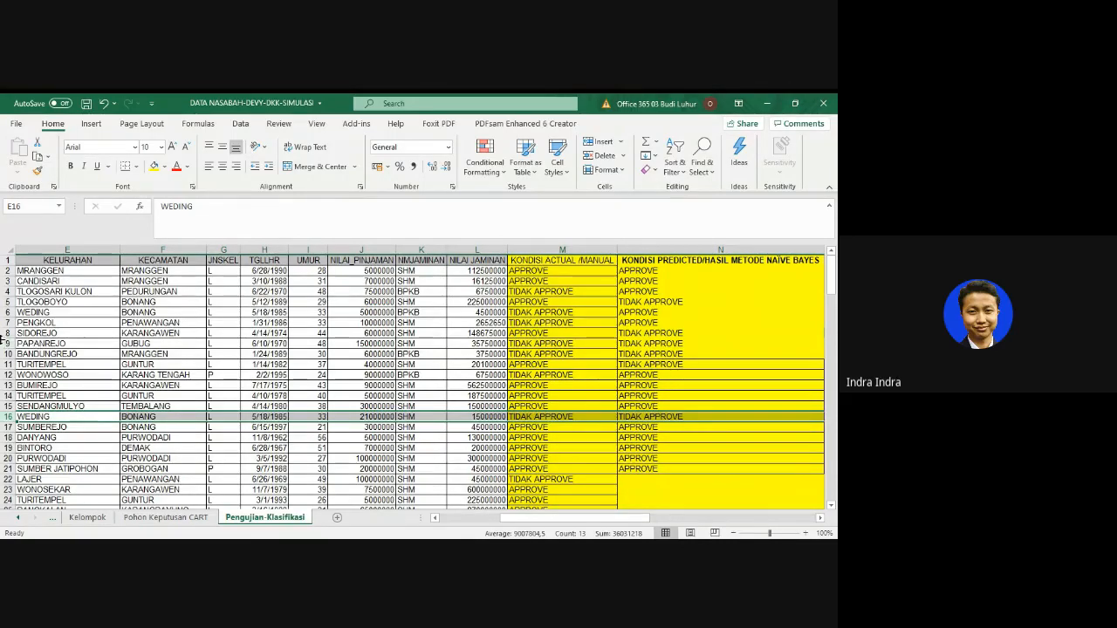
click(7, 347)
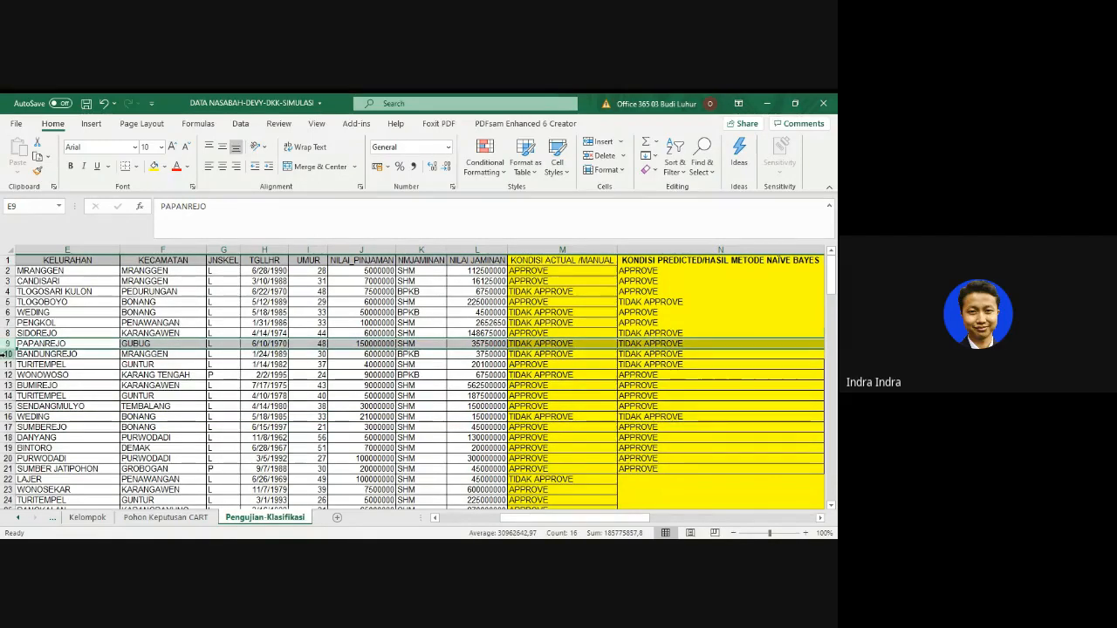
click(6, 354)
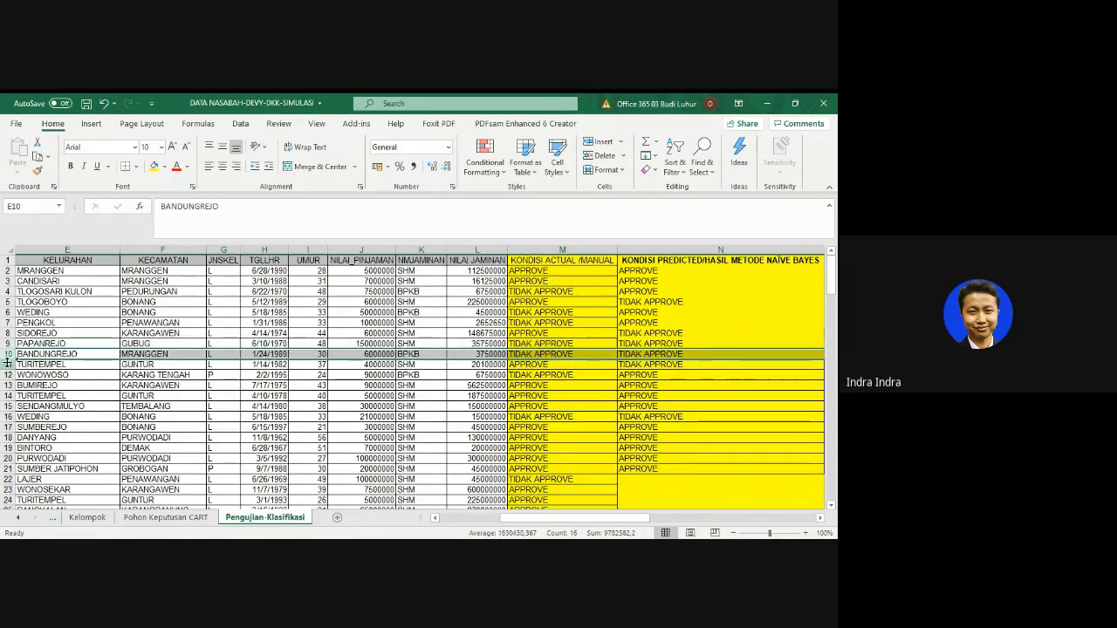
click(6, 418)
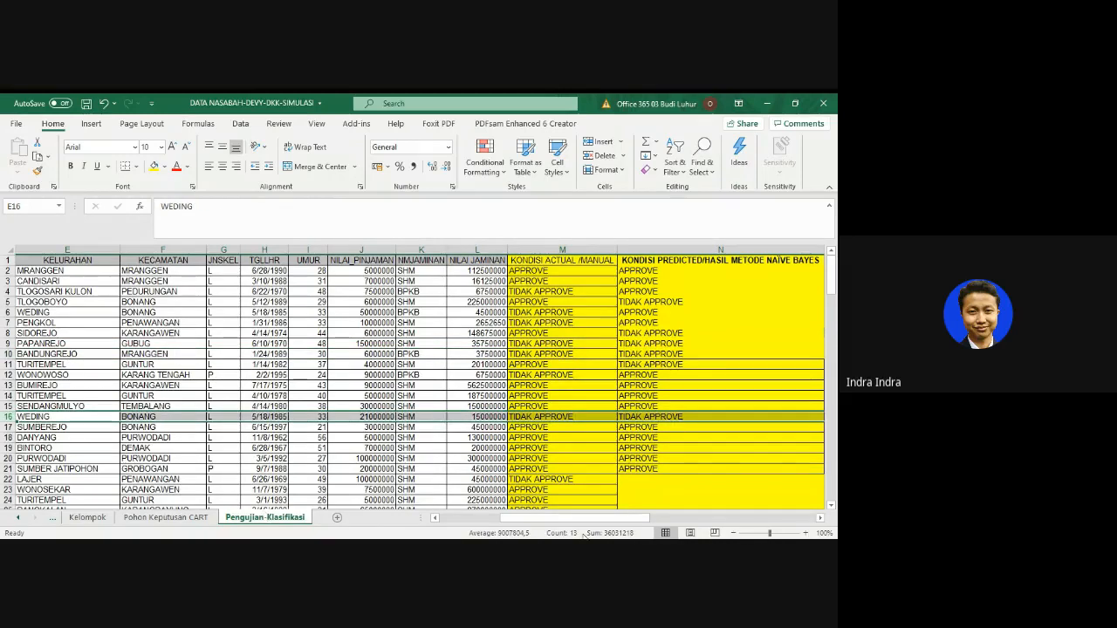
drag(588, 523, 693, 522)
click(700, 395)
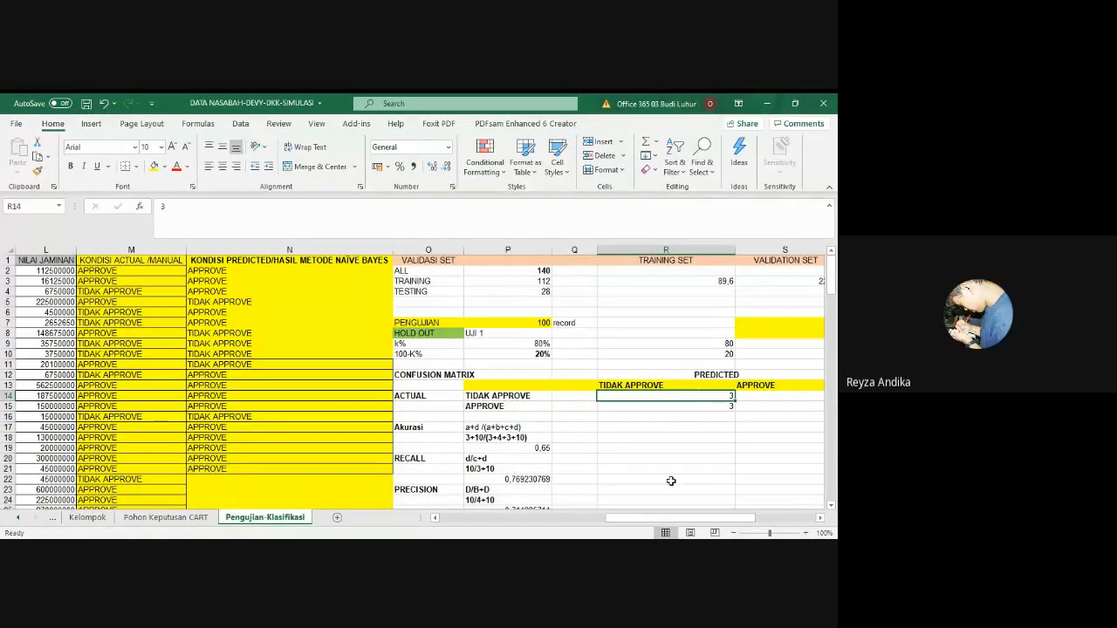
- Examine the confusion matrix pairing of actual APPROVE with predicted TIDAK APPROVE and its count cell R15
drag(687, 519, 700, 526)
click(453, 408)
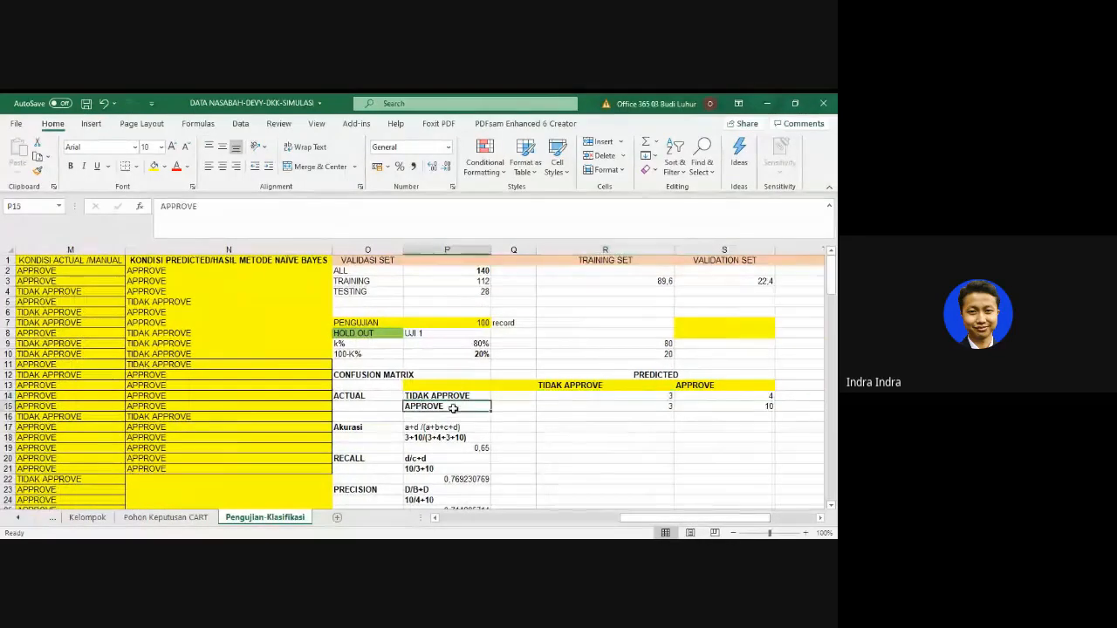
click(586, 385)
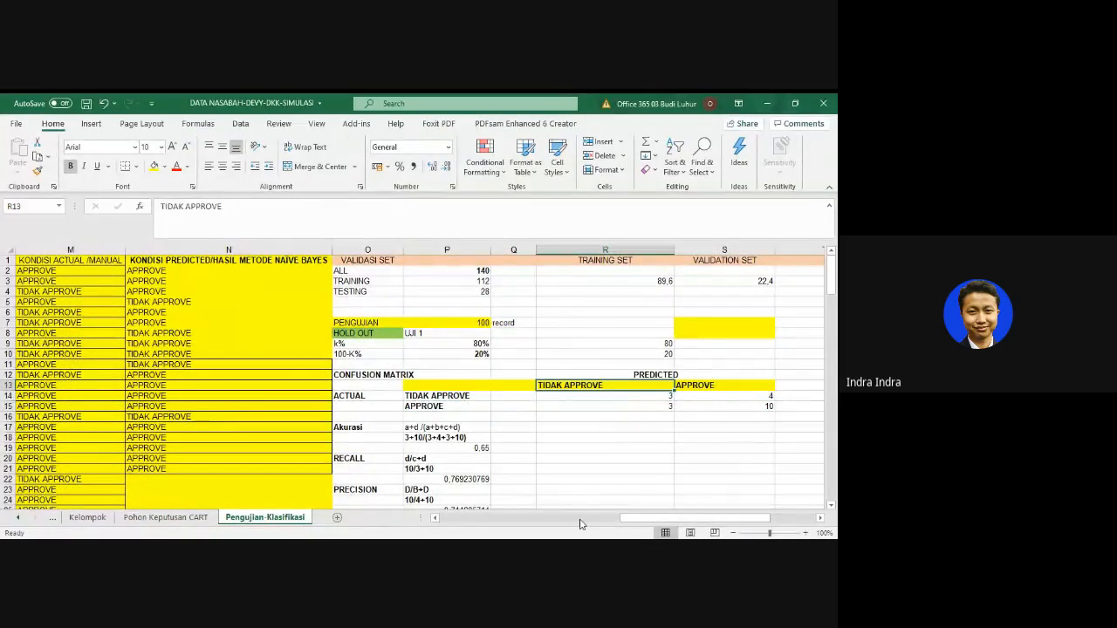
click(603, 396)
click(603, 406)
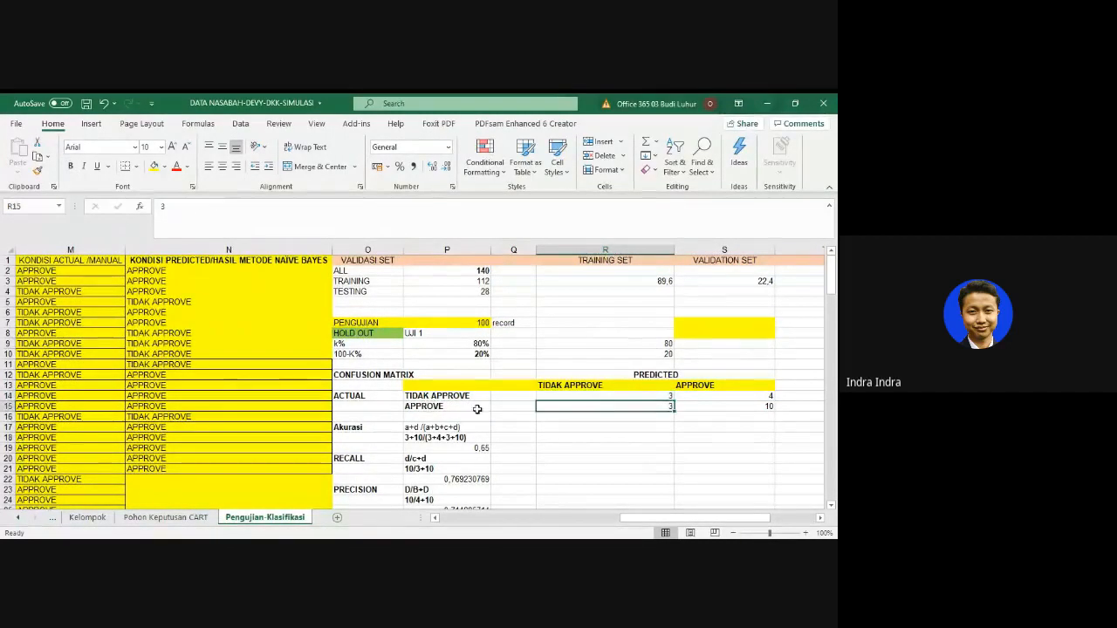
- Match rows 5, 8 and 11, actually APPROVE but predicted TIDAK APPROVE, to the matrix count in R15
click(569, 519)
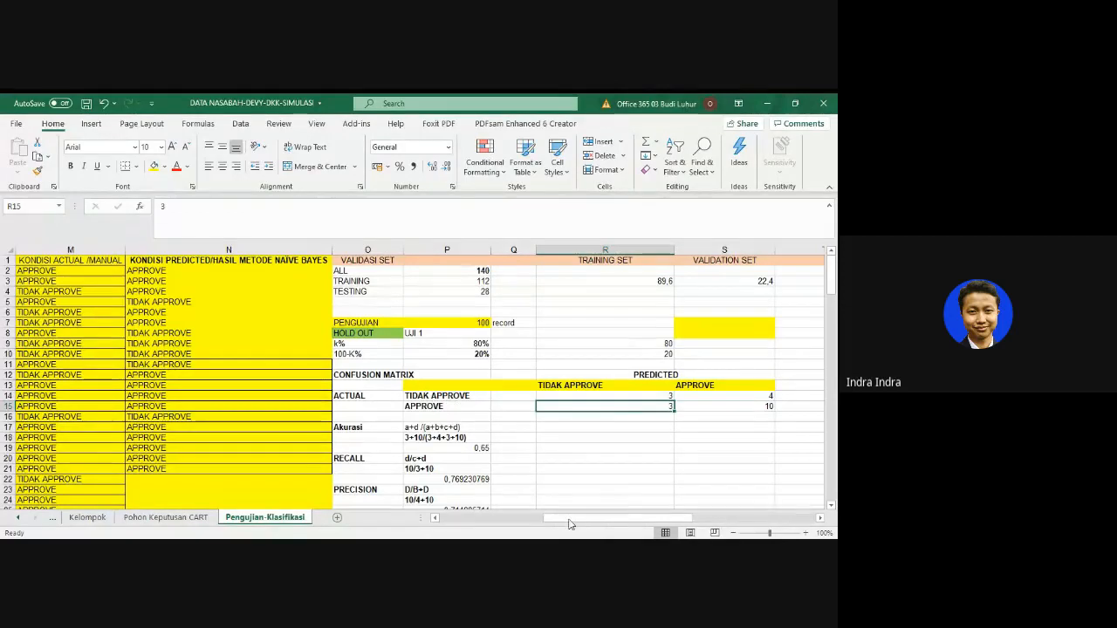
drag(569, 523, 602, 521)
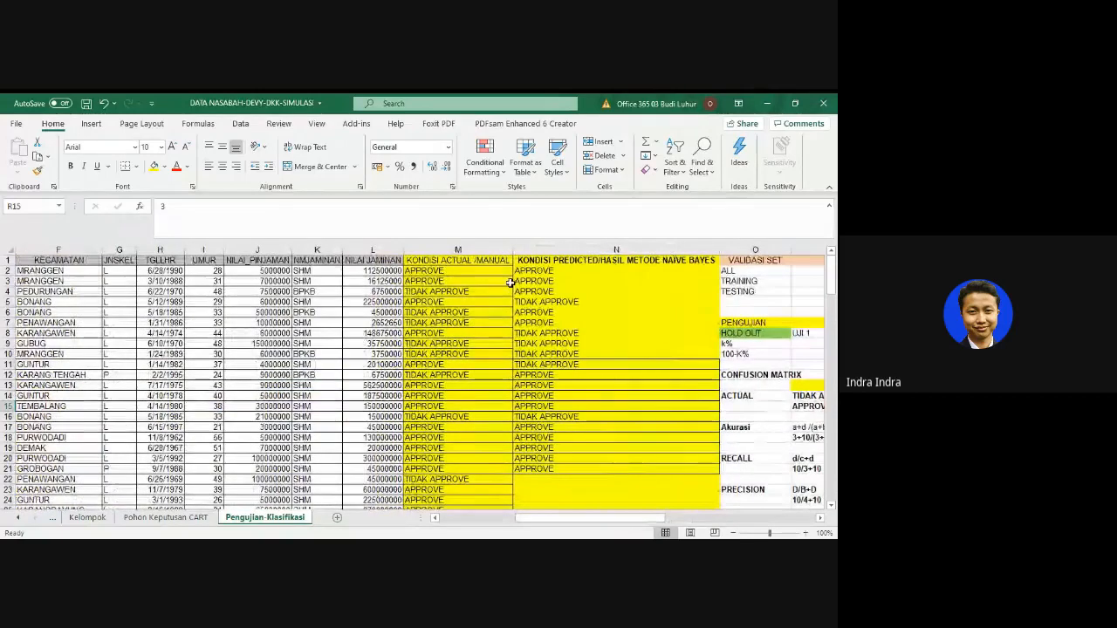
click(7, 302)
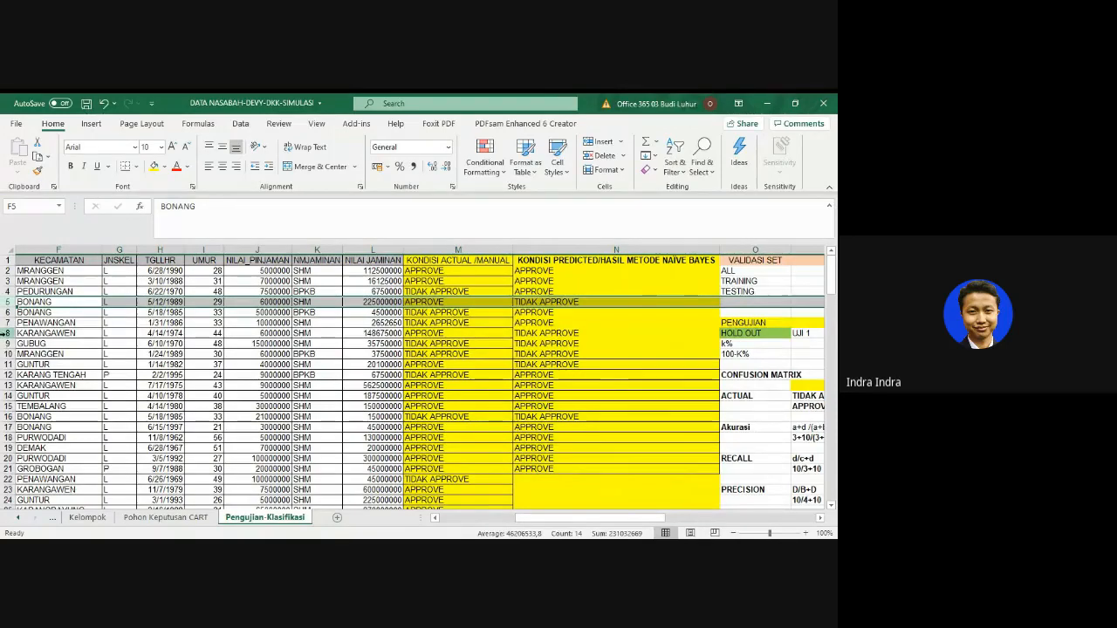
click(7, 334)
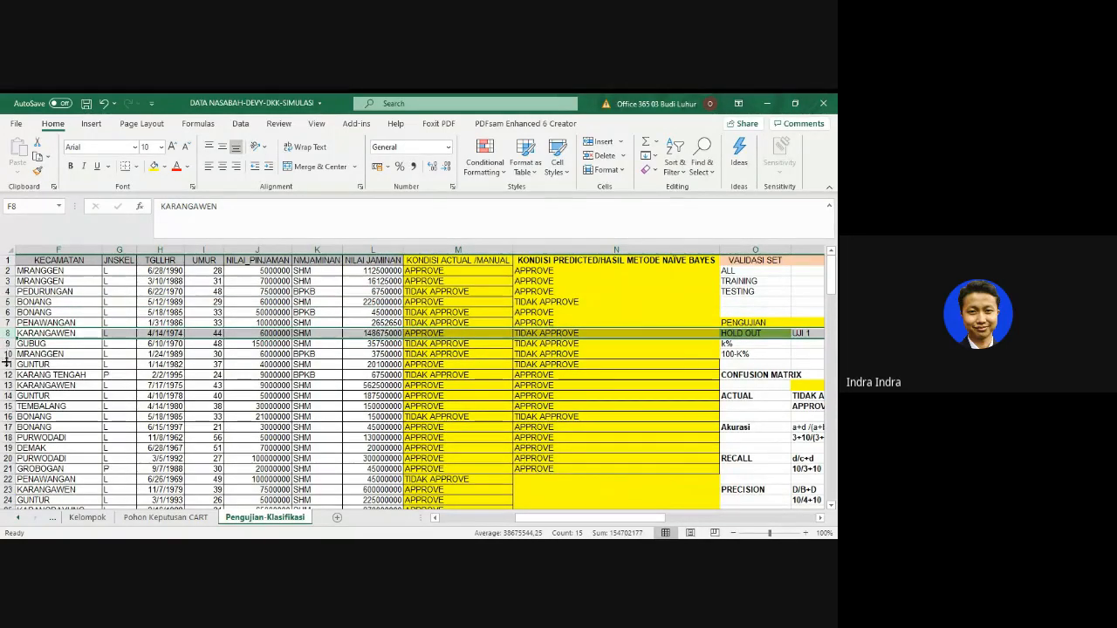
click(7, 364)
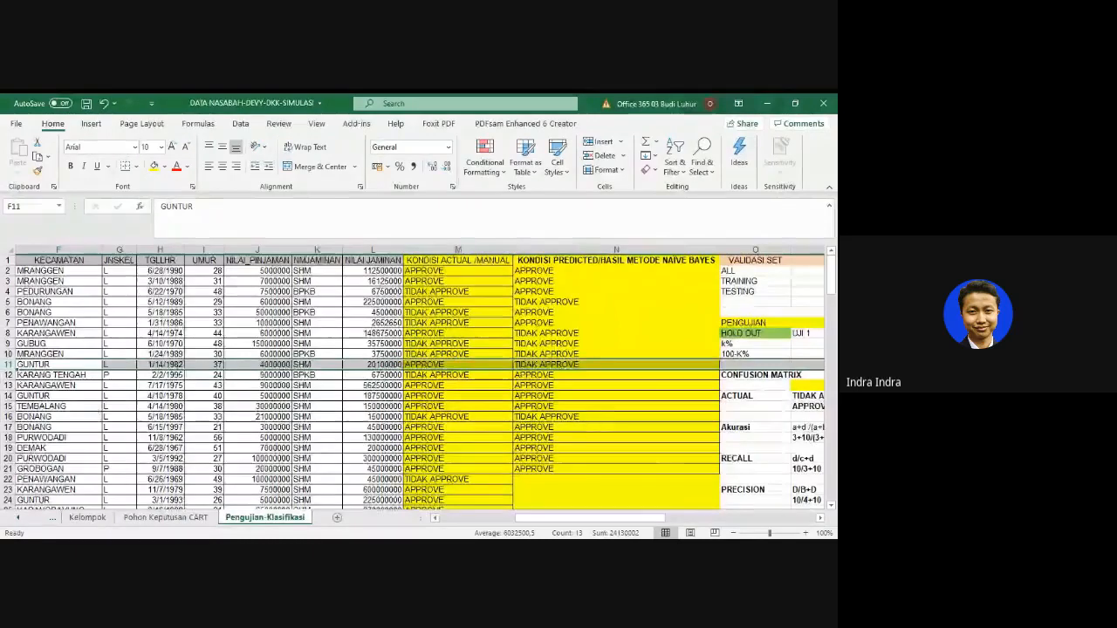
scroll(242, 399, right, 5)
click(244, 403)
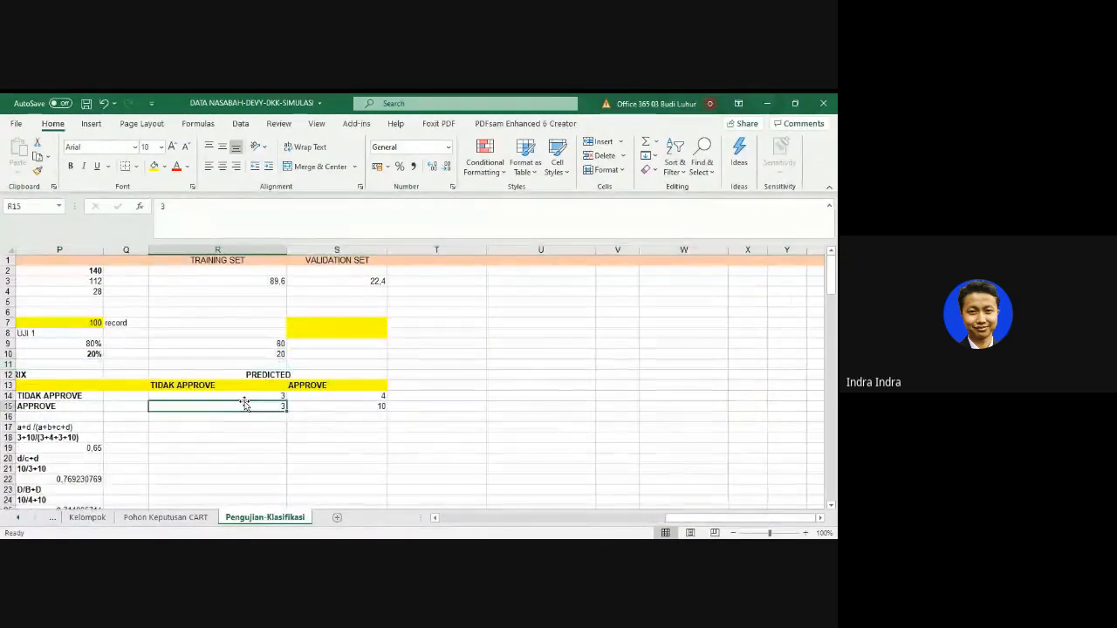
- Examine the confusion matrix pairing of actual TIDAK APPROVE with predicted APPROVE and its count cell S14
click(340, 395)
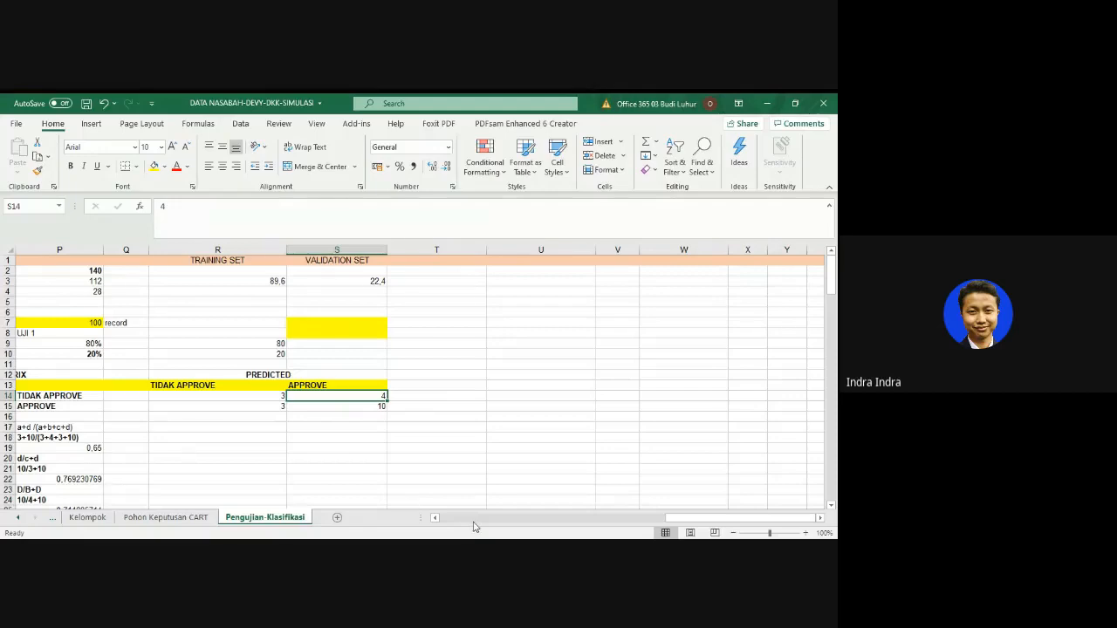
drag(474, 526, 670, 521)
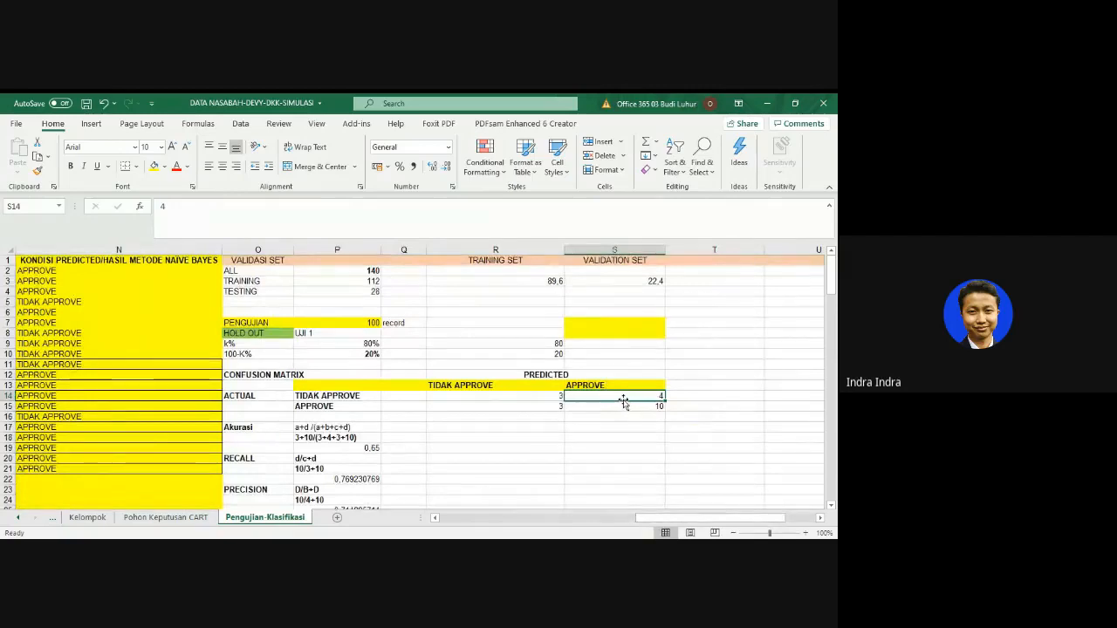
click(346, 400)
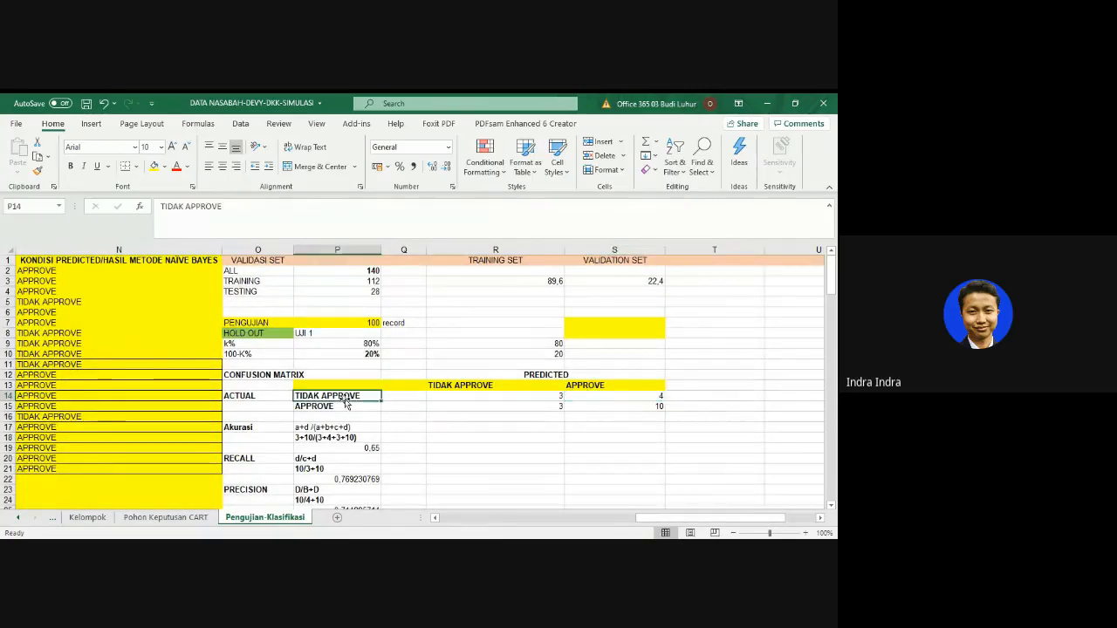
click(632, 386)
click(642, 397)
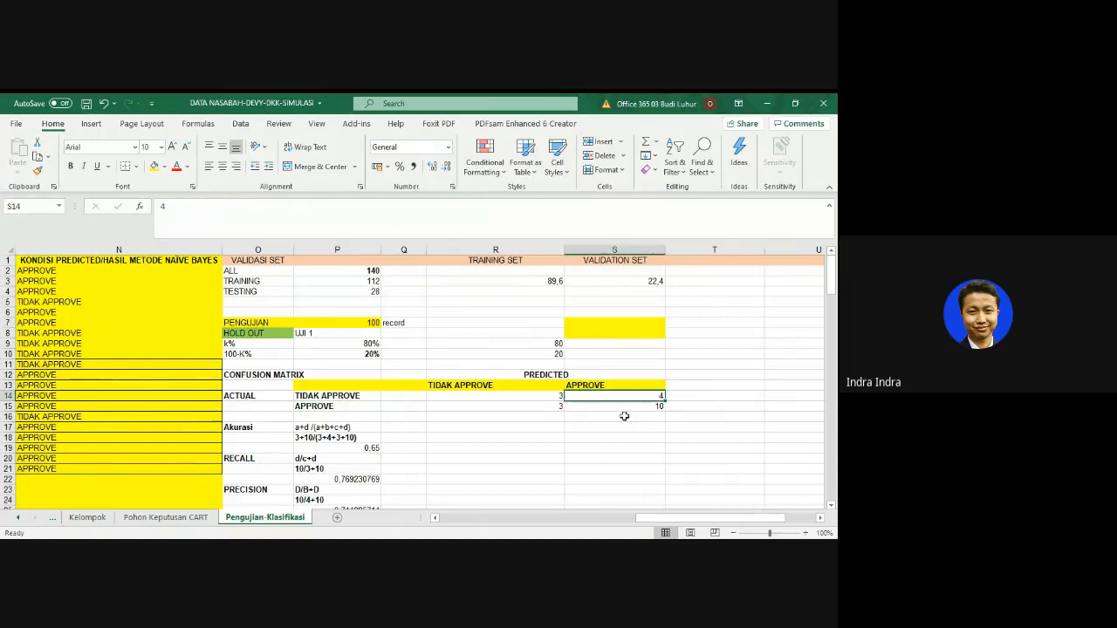
- Compare the KONDISI ACTUAL and KONDISI PREDICTED cells side by side in rows 5, 8 and 11
click(504, 519)
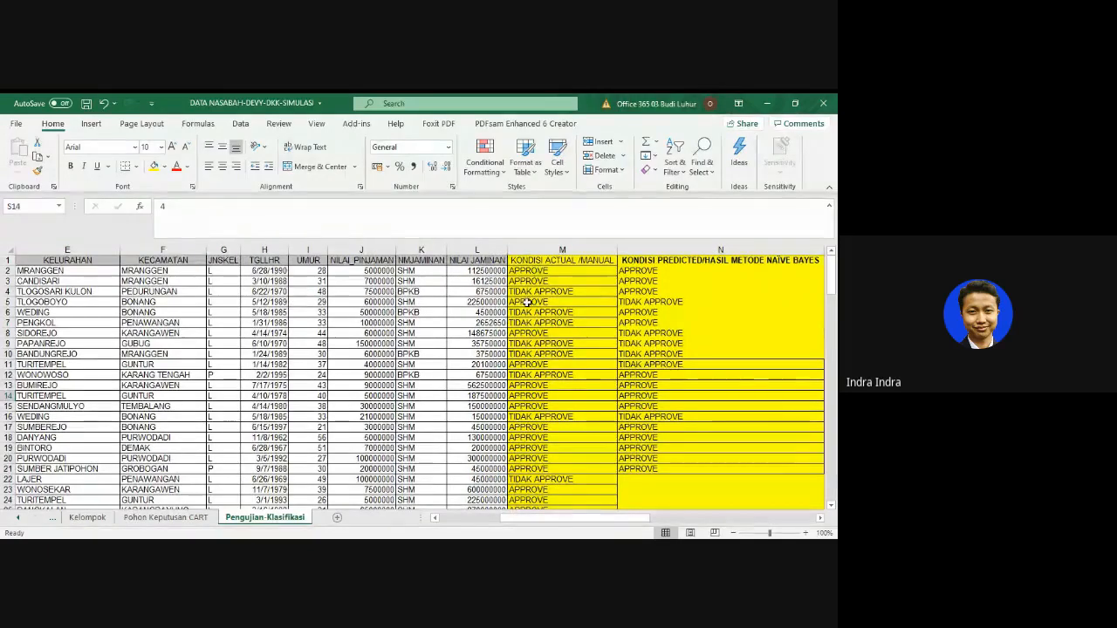
click(526, 301)
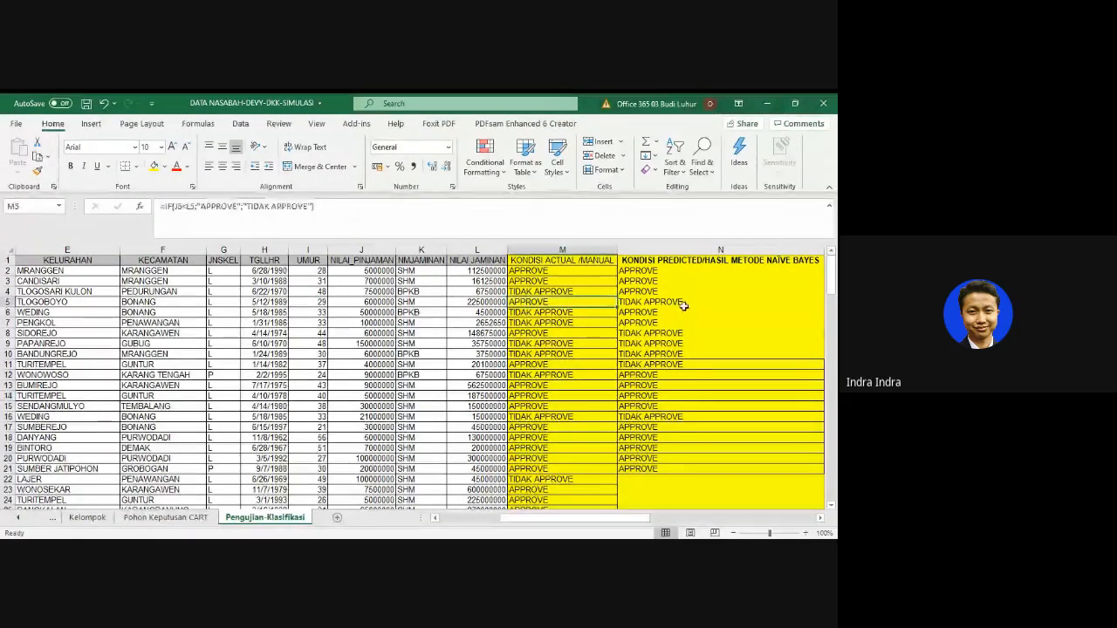
click(698, 301)
click(571, 301)
drag(571, 301, 651, 304)
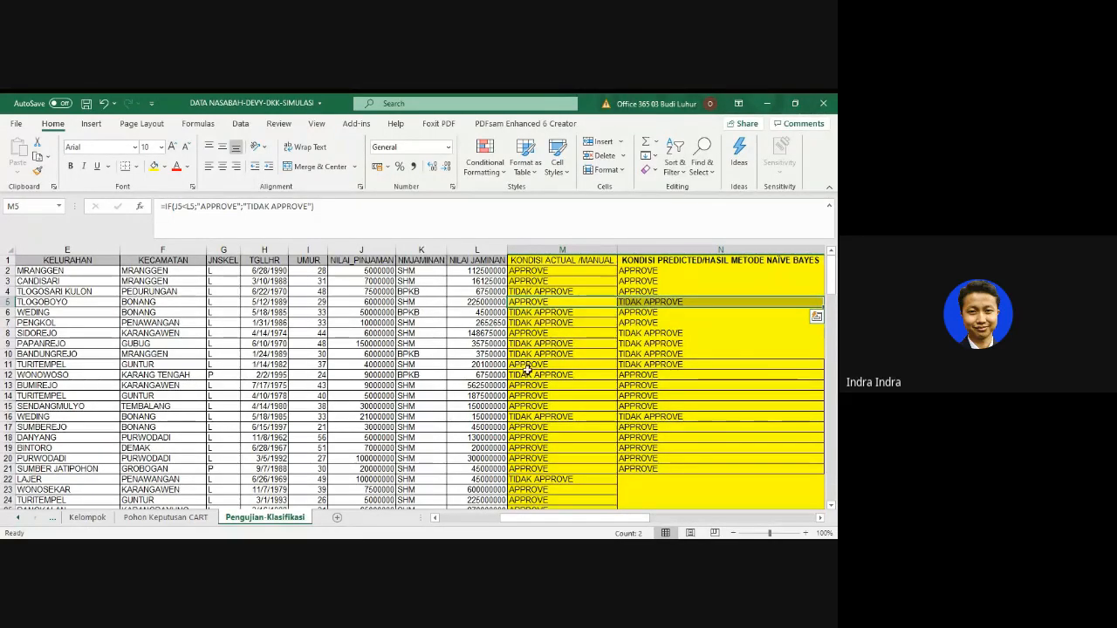
drag(534, 367, 646, 364)
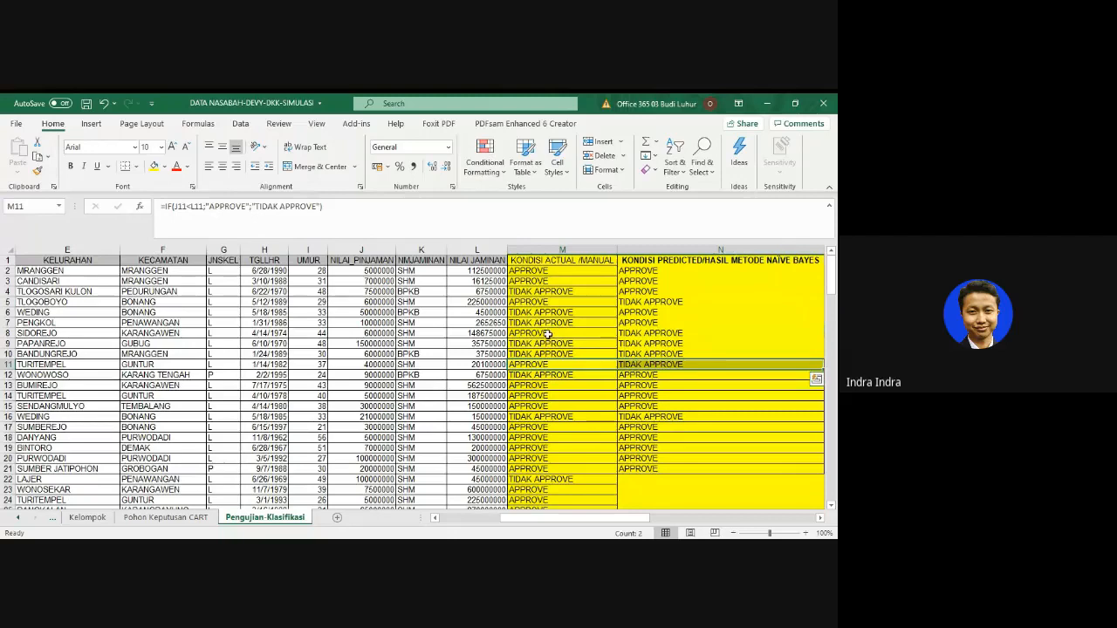
drag(604, 335, 628, 335)
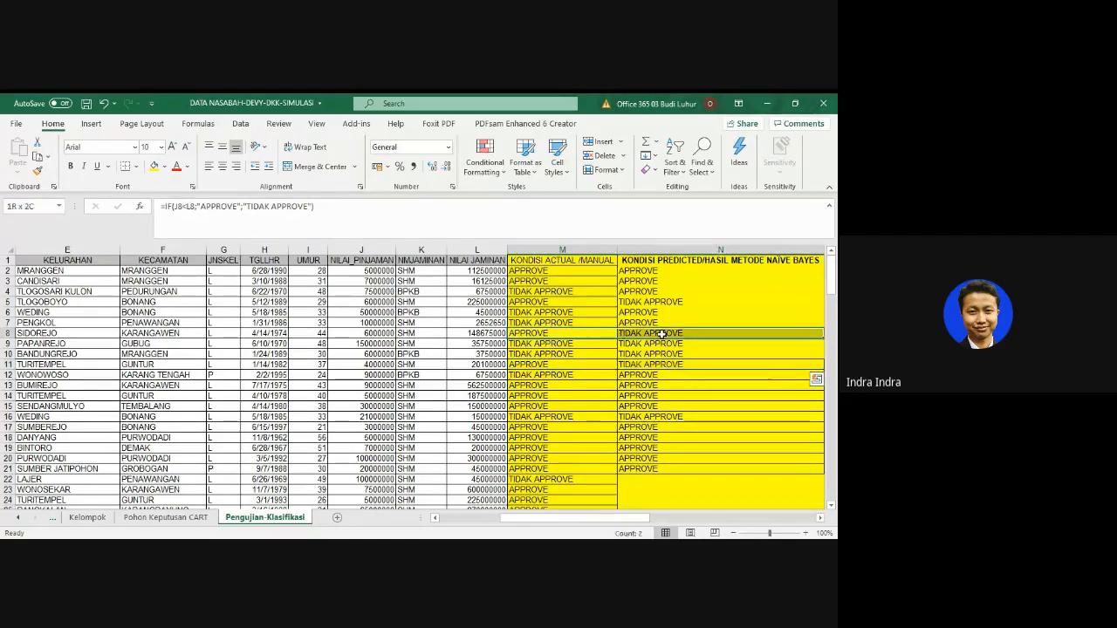
click(557, 364)
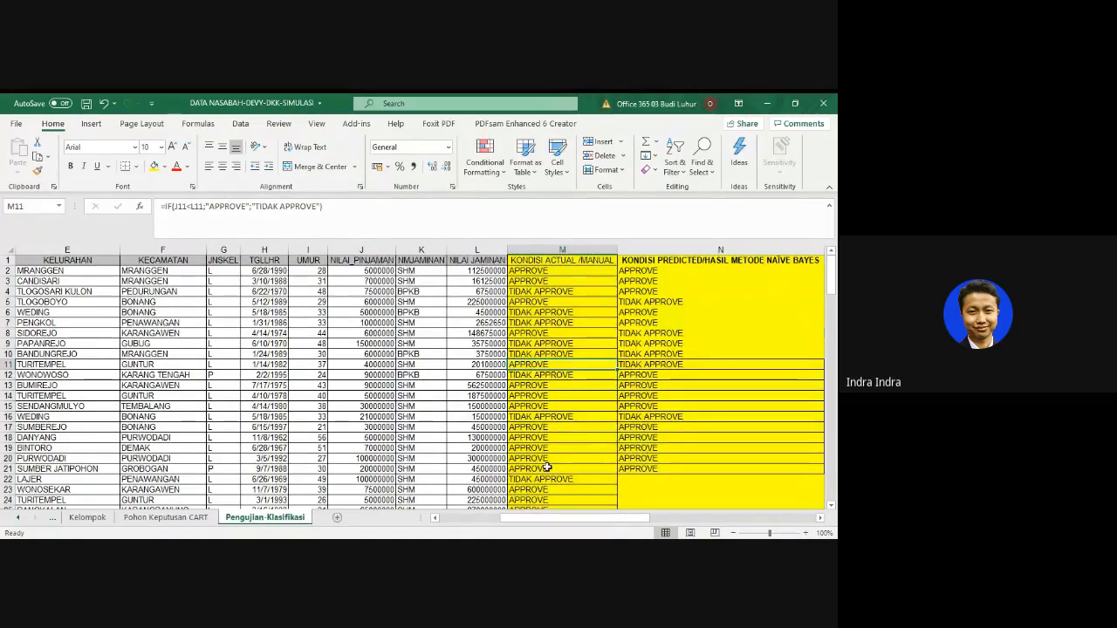
drag(576, 365, 642, 367)
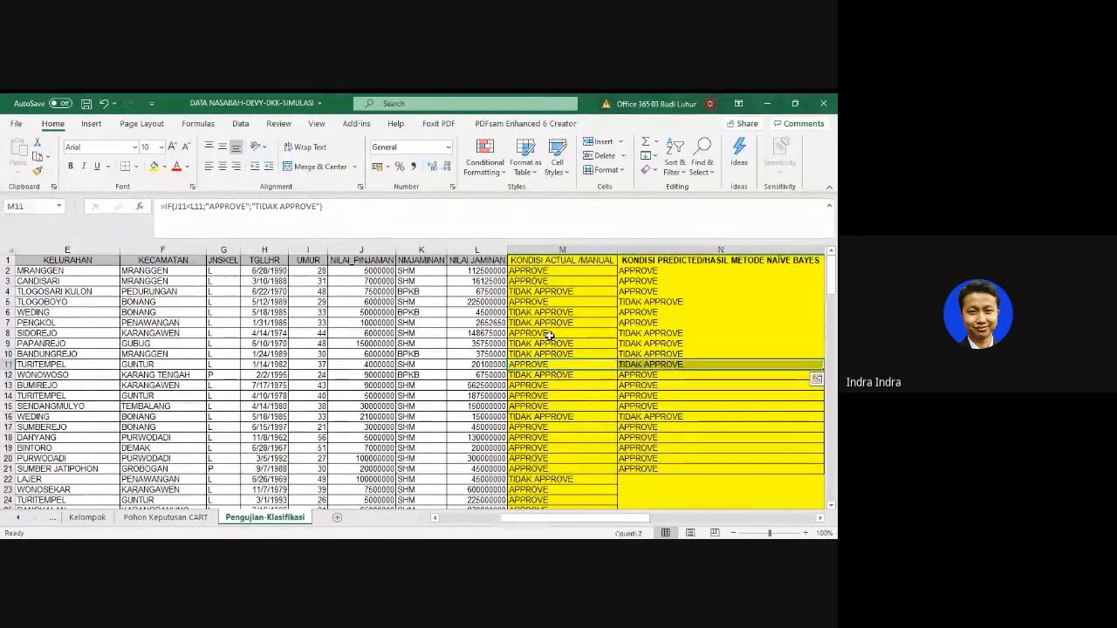
drag(563, 333, 646, 334)
drag(539, 302, 645, 302)
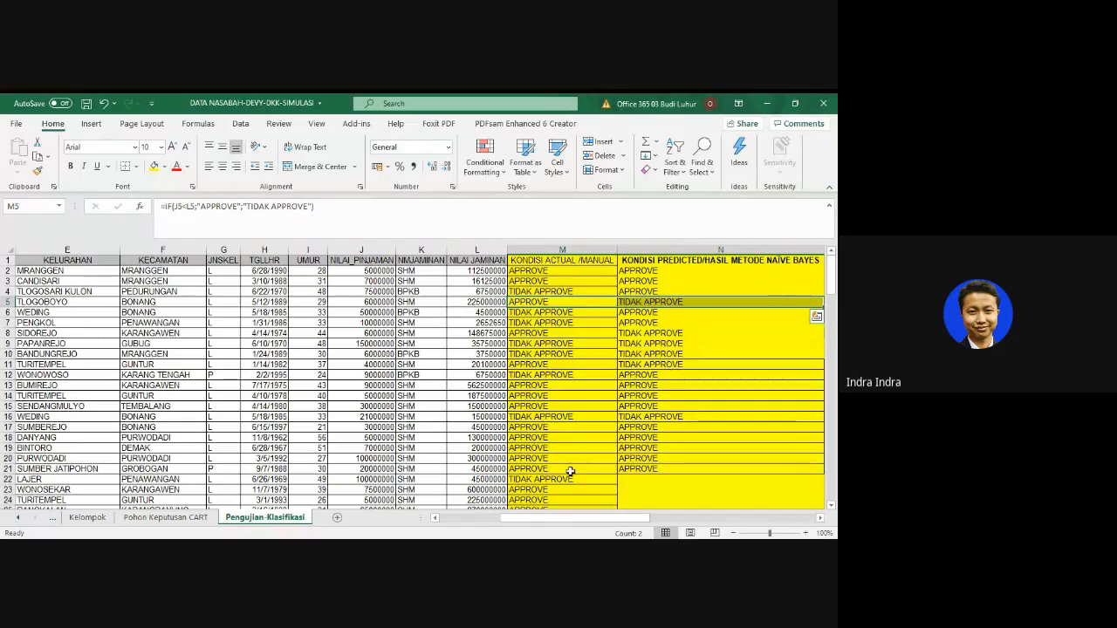
- Recheck count cell S14 in the matrix against its actual TIDAK APPROVE row label and predicted APPROVE column heading
click(758, 519)
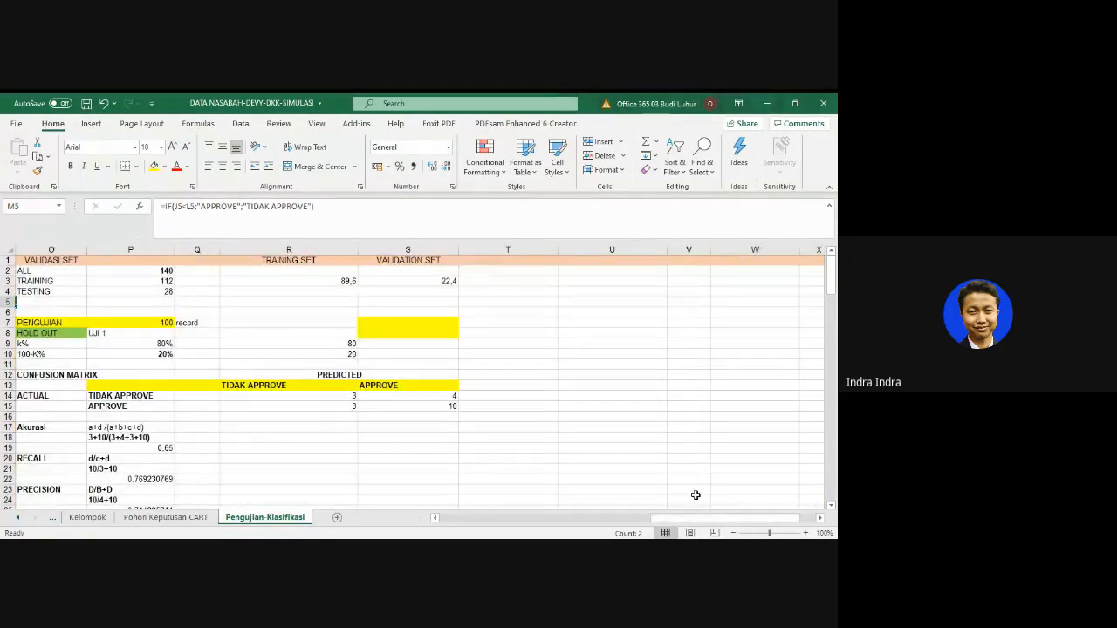
click(431, 400)
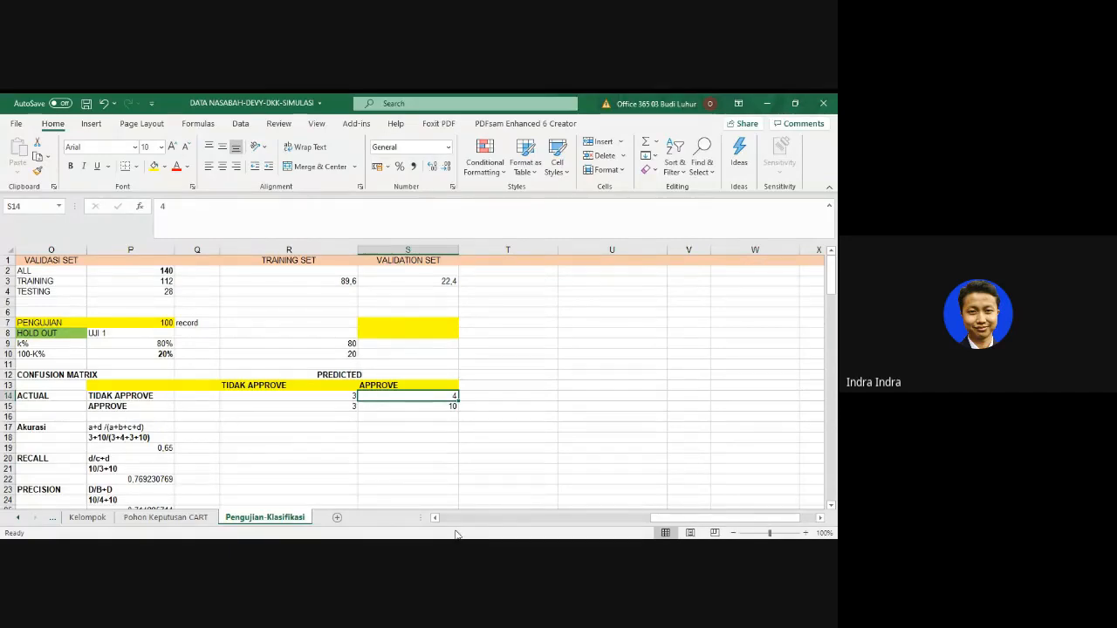
click(477, 394)
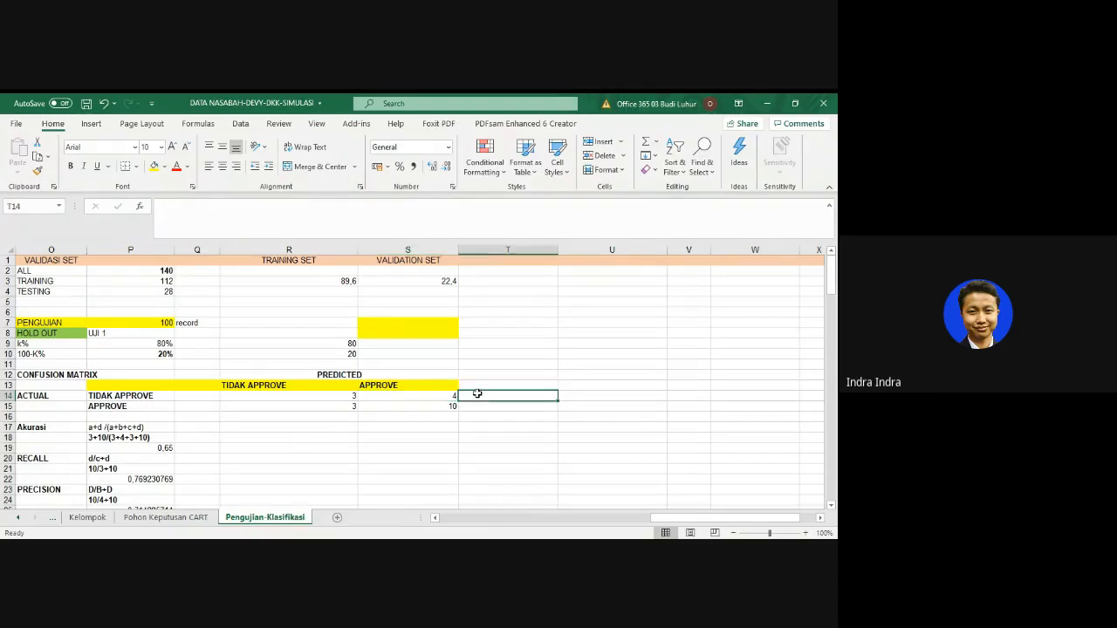
click(145, 399)
click(392, 387)
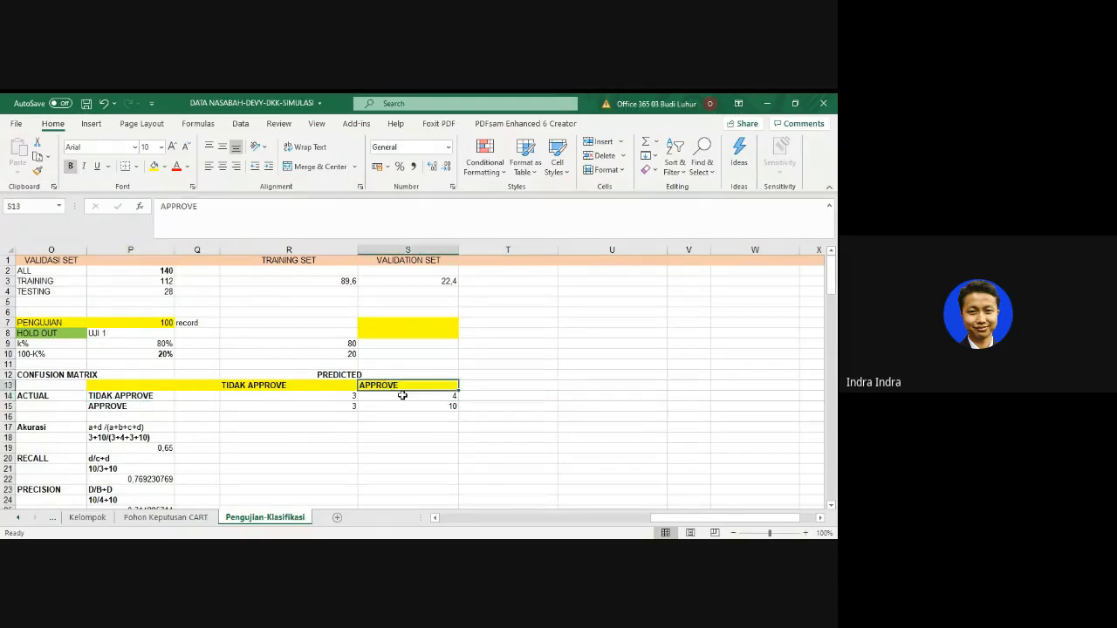
click(399, 395)
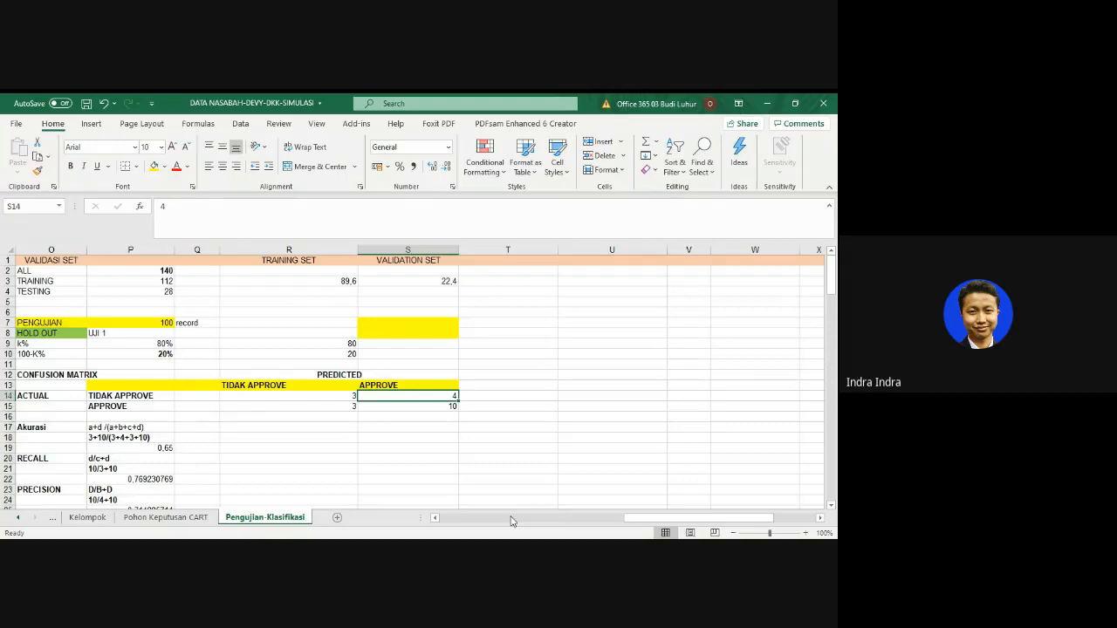
- Match rows 4, 6, 7 and 12, actually TIDAK APPROVE but predicted APPROVE, to the matrix count in S14
click(512, 521)
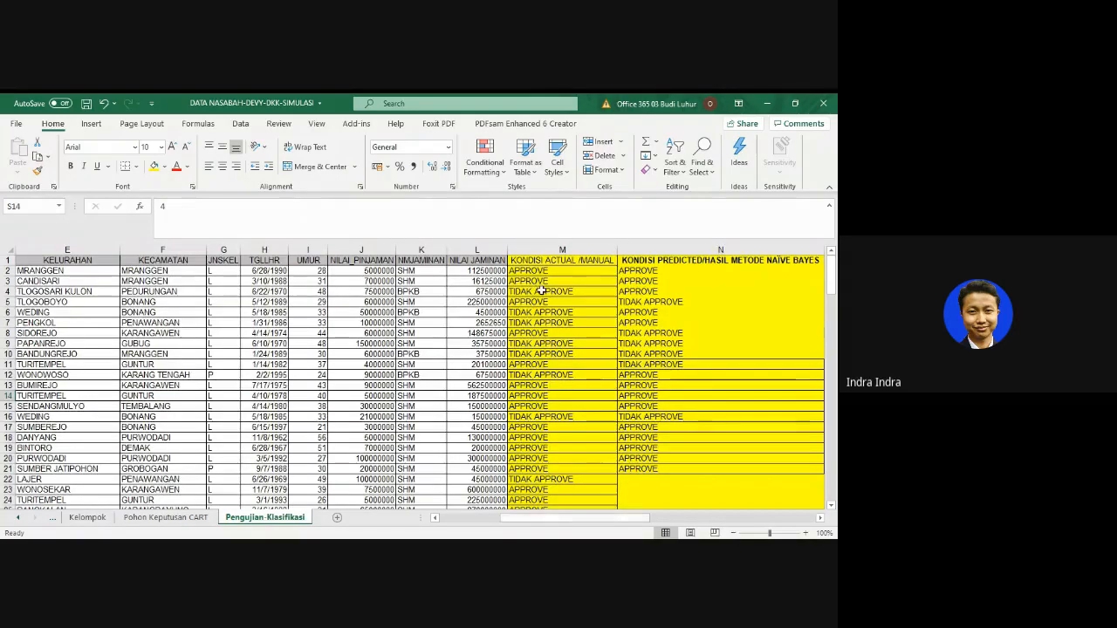
click(542, 291)
drag(608, 292, 644, 293)
click(549, 316)
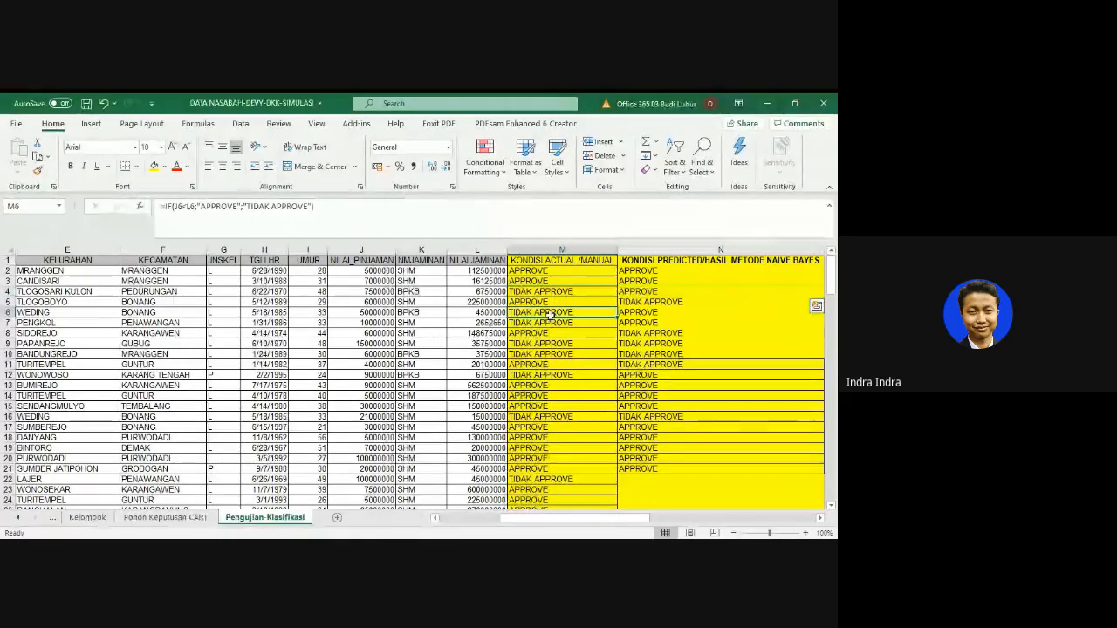
drag(549, 315, 643, 323)
drag(559, 375, 624, 375)
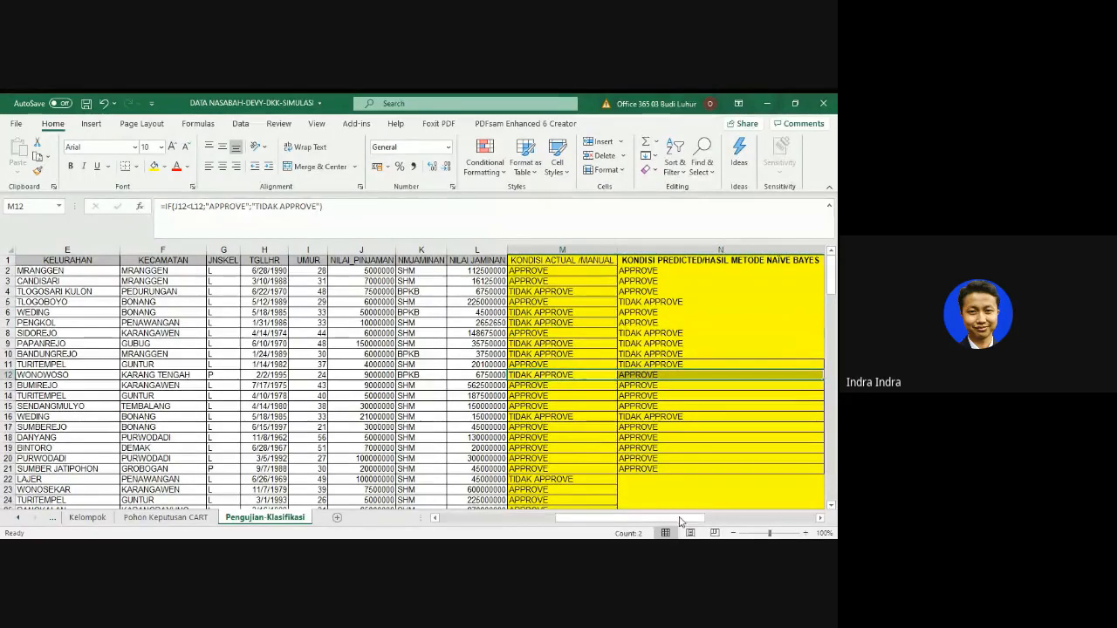
click(675, 518)
click(452, 394)
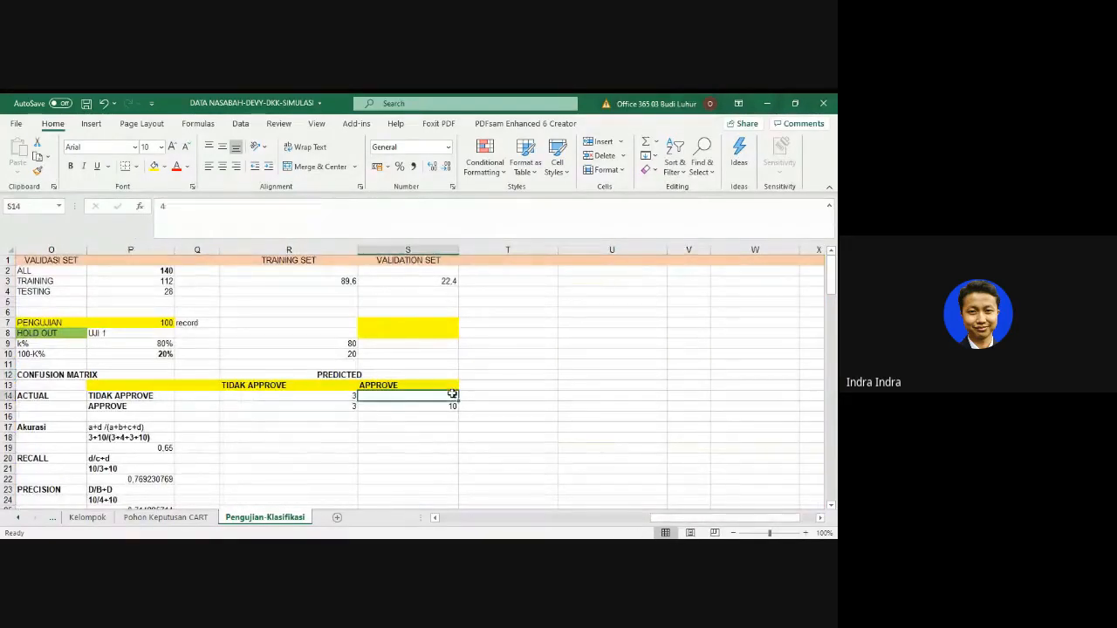
- Enter 4 in S14 as the count for actual TIDAK APPROVE predicted as APPROVE
text(4)
key(Return)
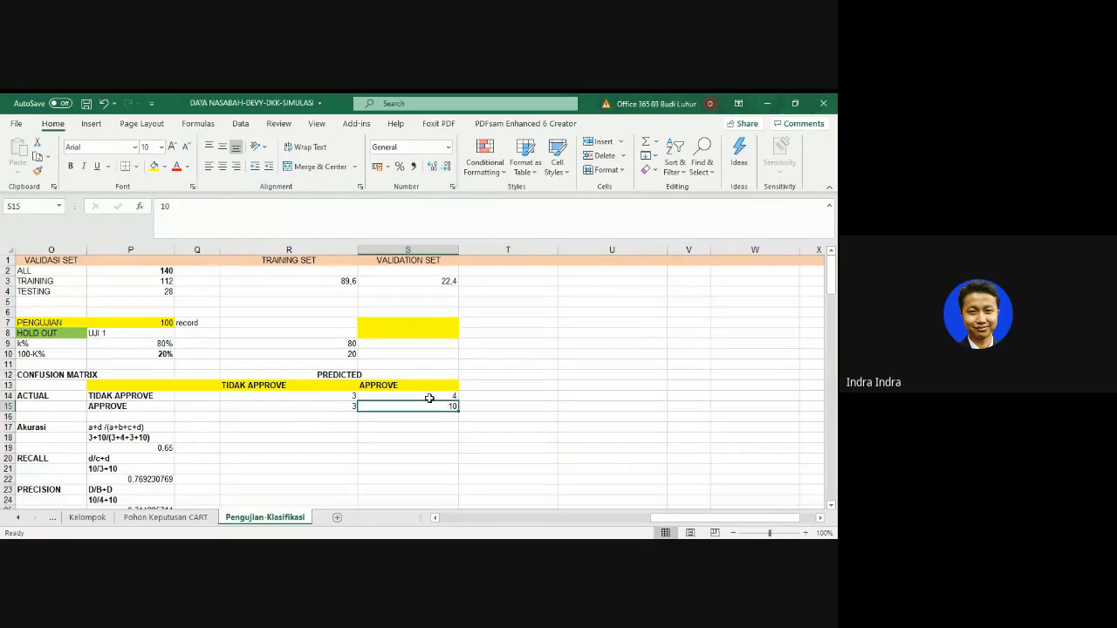
- Match actual APPROVE with predicted APPROVE in rows 2, 3, 13 to 15 and 17 to 21 for the matrix count in S15
click(564, 521)
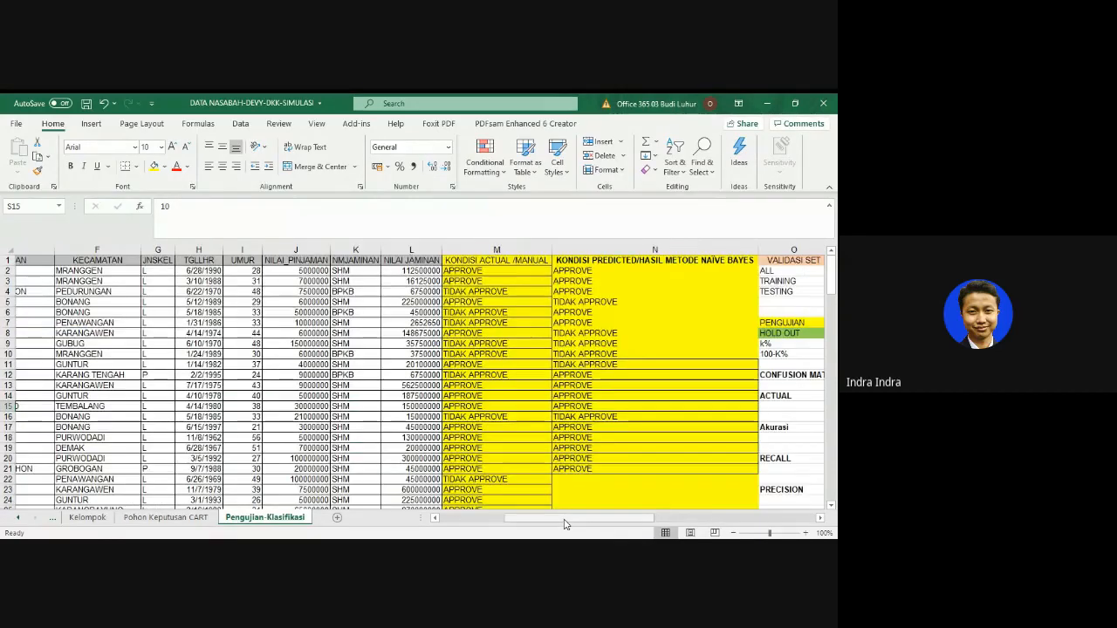
drag(546, 271, 628, 275)
drag(558, 283, 634, 285)
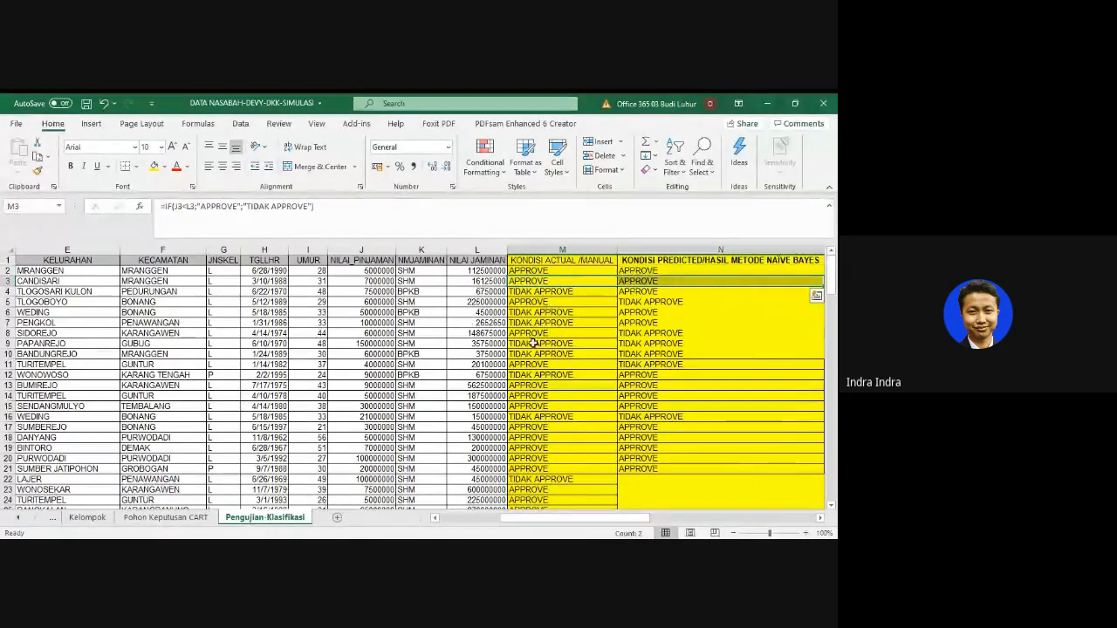
drag(529, 385, 637, 386)
click(569, 395)
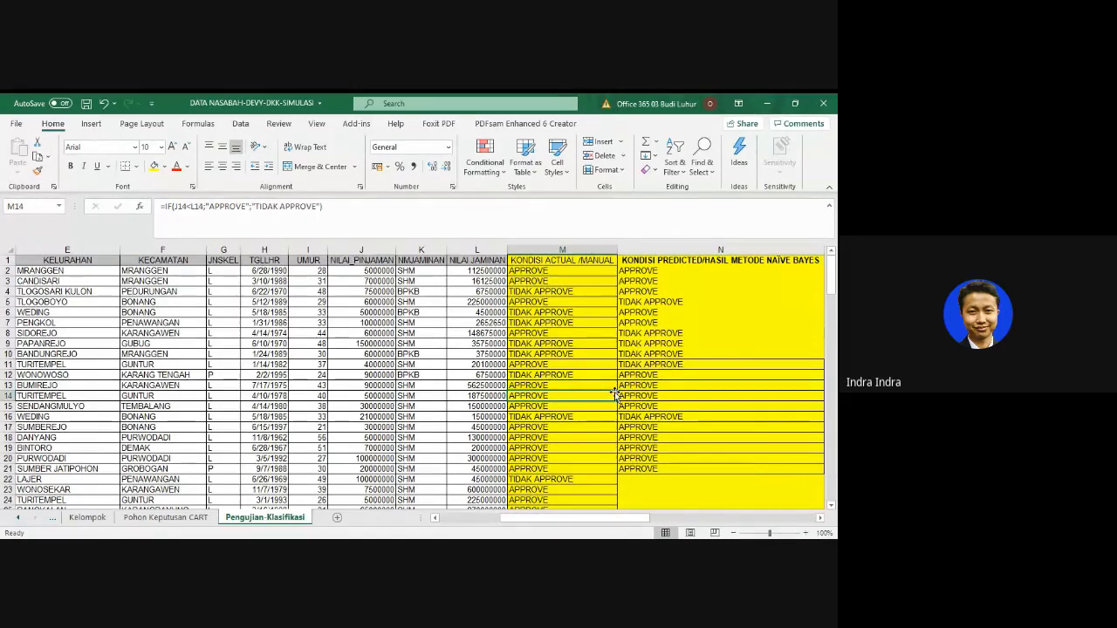
drag(548, 408, 643, 405)
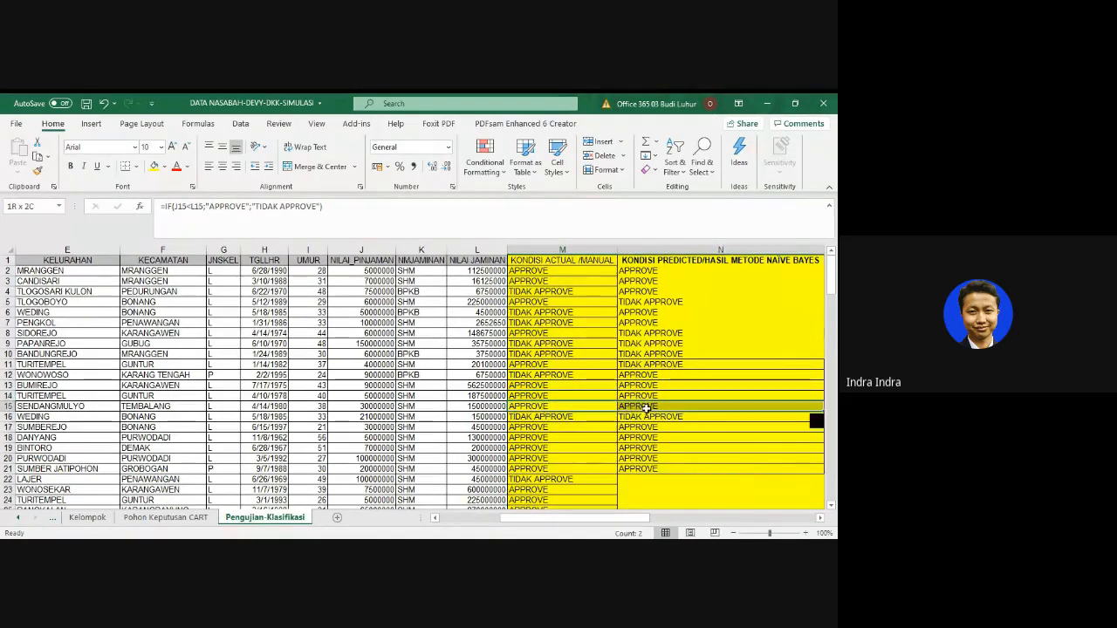
drag(543, 418, 641, 418)
click(534, 428)
drag(534, 429, 634, 468)
- Highlight the whole confusion matrix O12:S15 and view it beside the KONDISI ACTUAL and KONDISI PREDICTED columns
scroll(616, 497, right, 5)
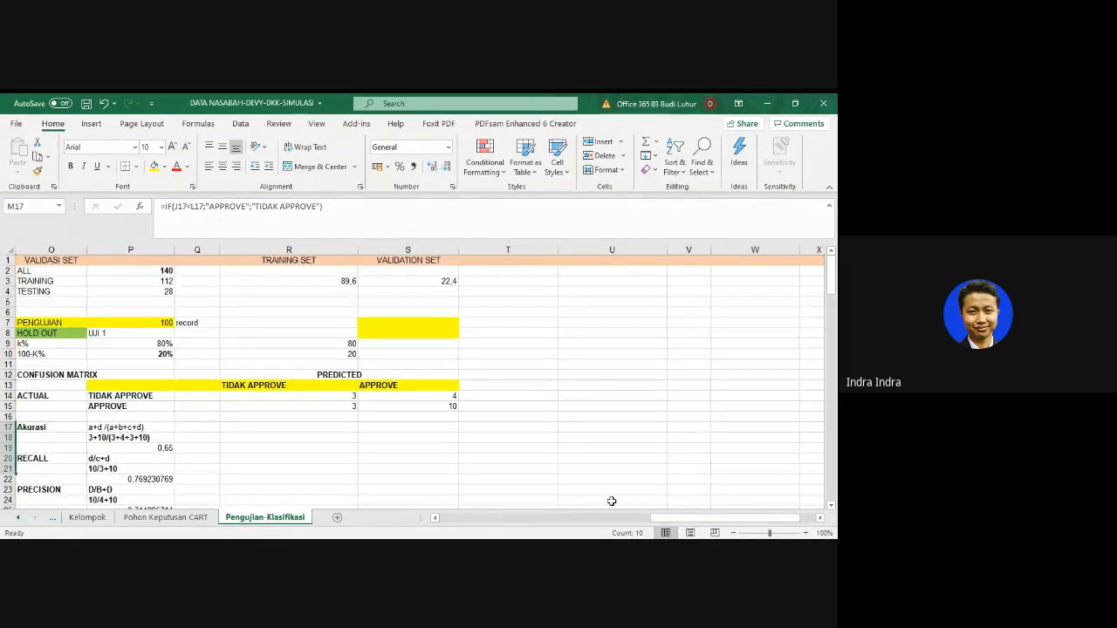
drag(30, 377, 414, 408)
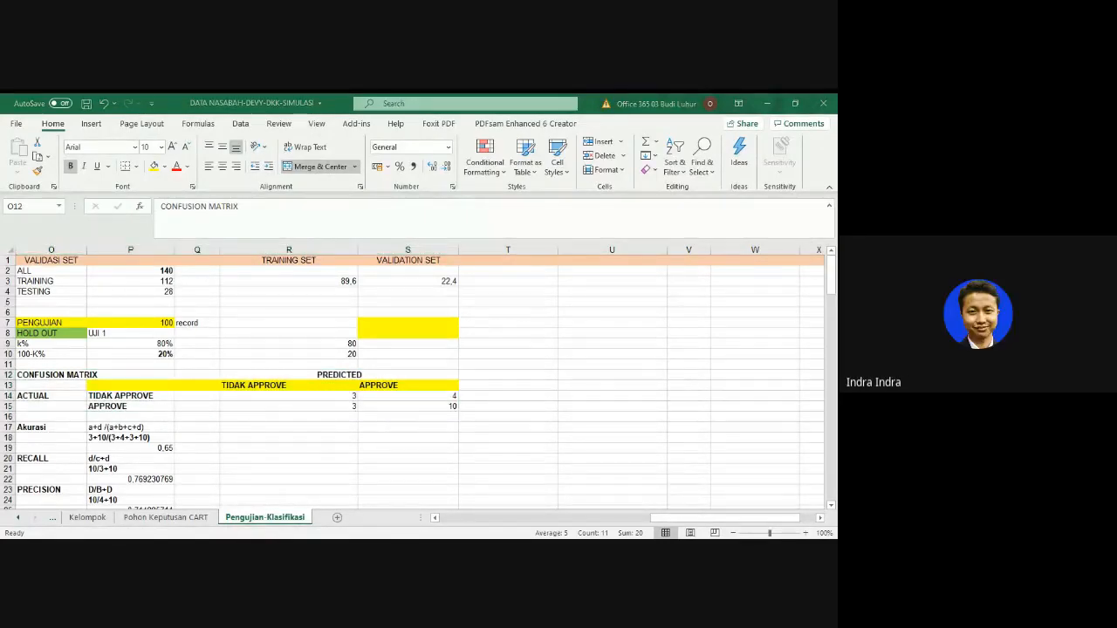
click(768, 109)
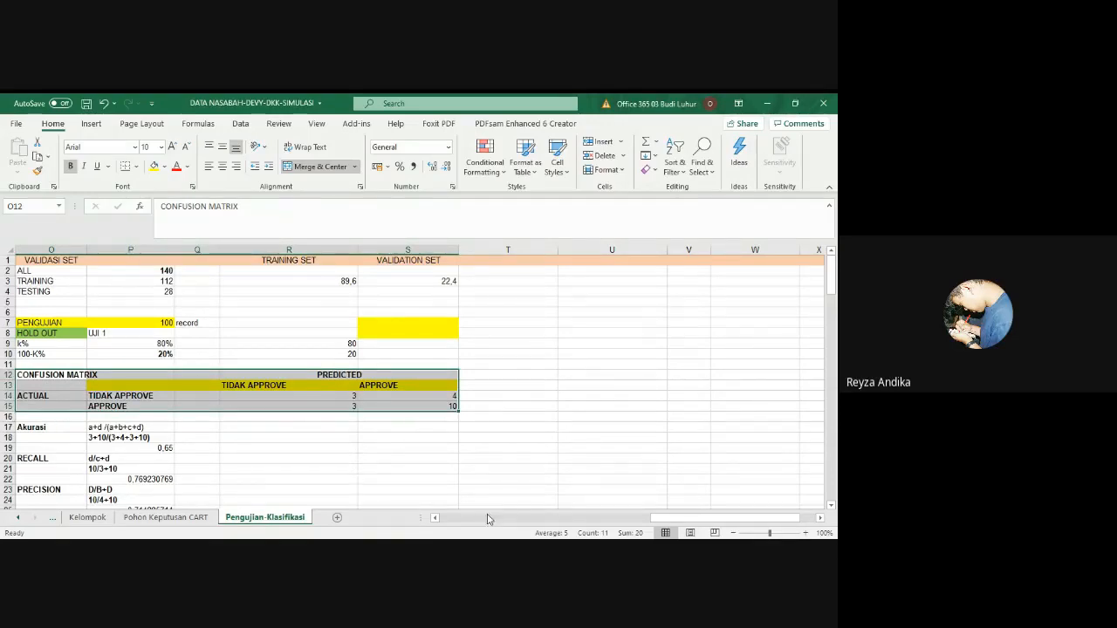
click(436, 518)
click(435, 518)
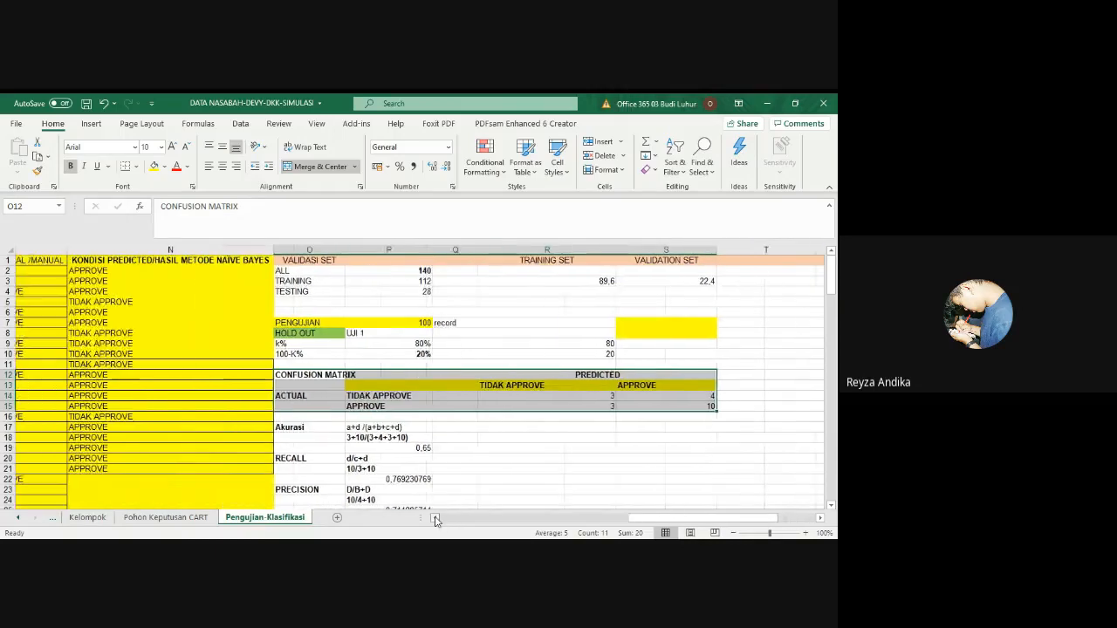
click(436, 519)
click(435, 518)
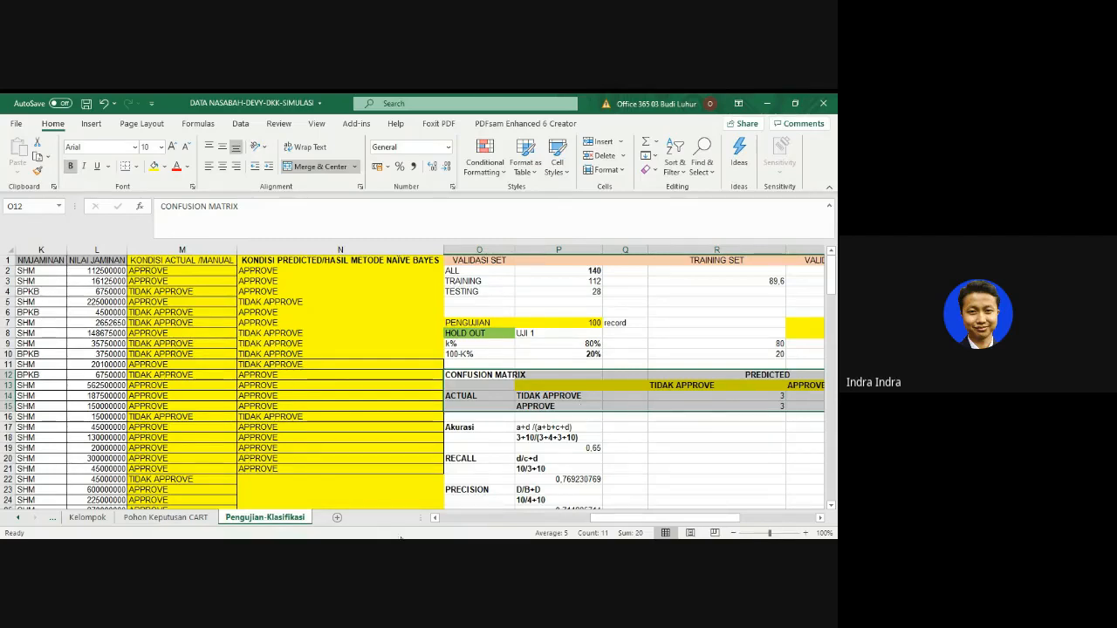
drag(669, 522, 700, 529)
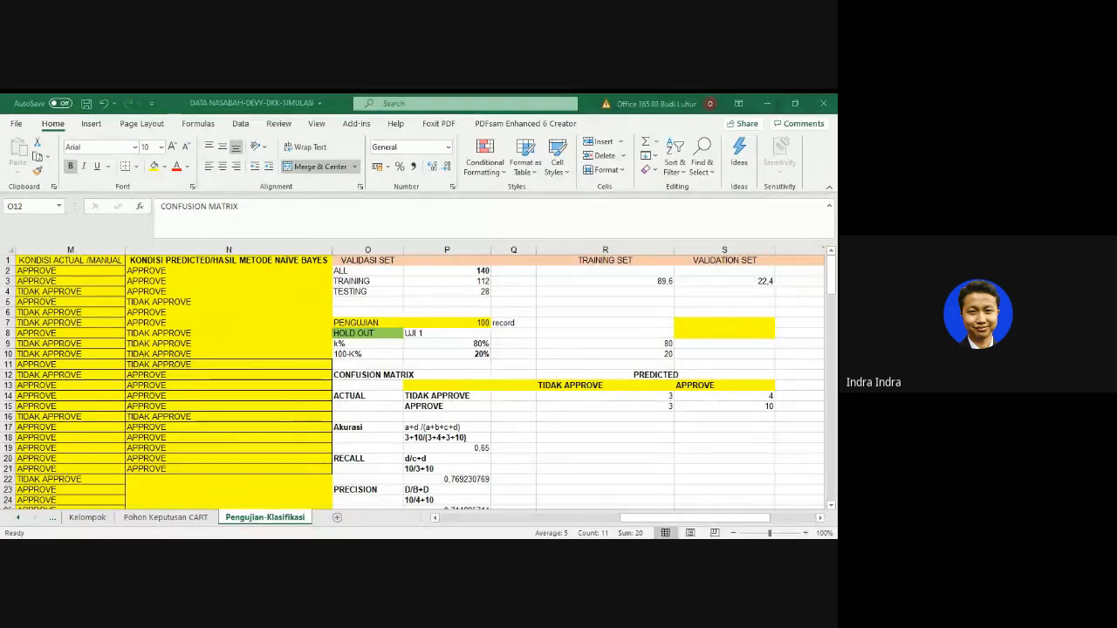
- Examine the Akurasi formula and its calculation in P17:P19, tracing the correct-prediction counts to matrix cells R14 and S15
scroll(385, 399, down, 1)
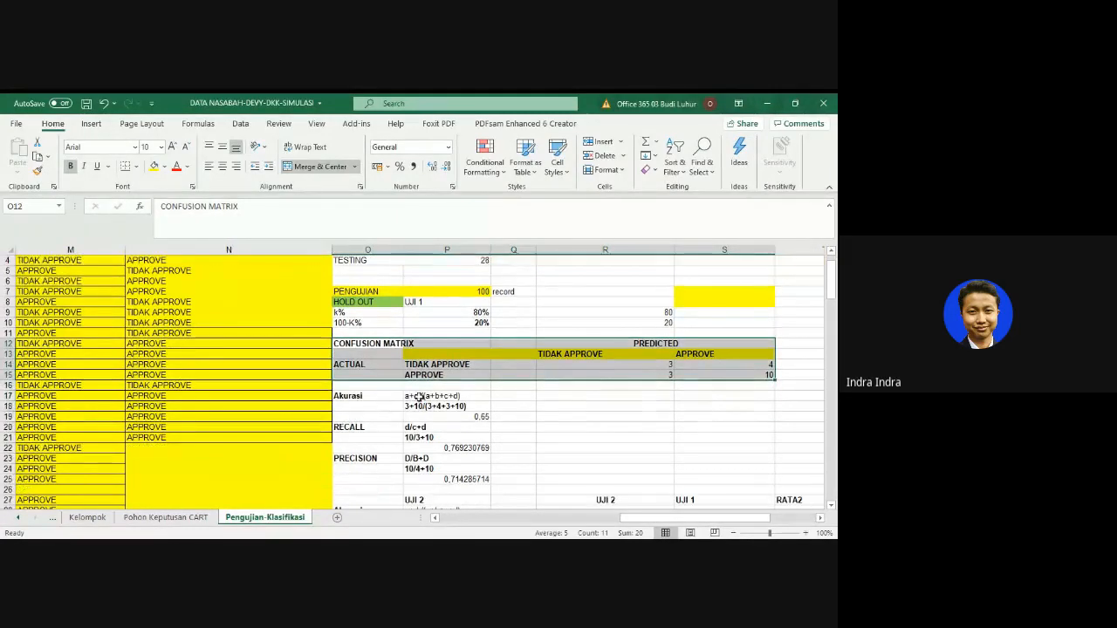
click(415, 398)
click(383, 398)
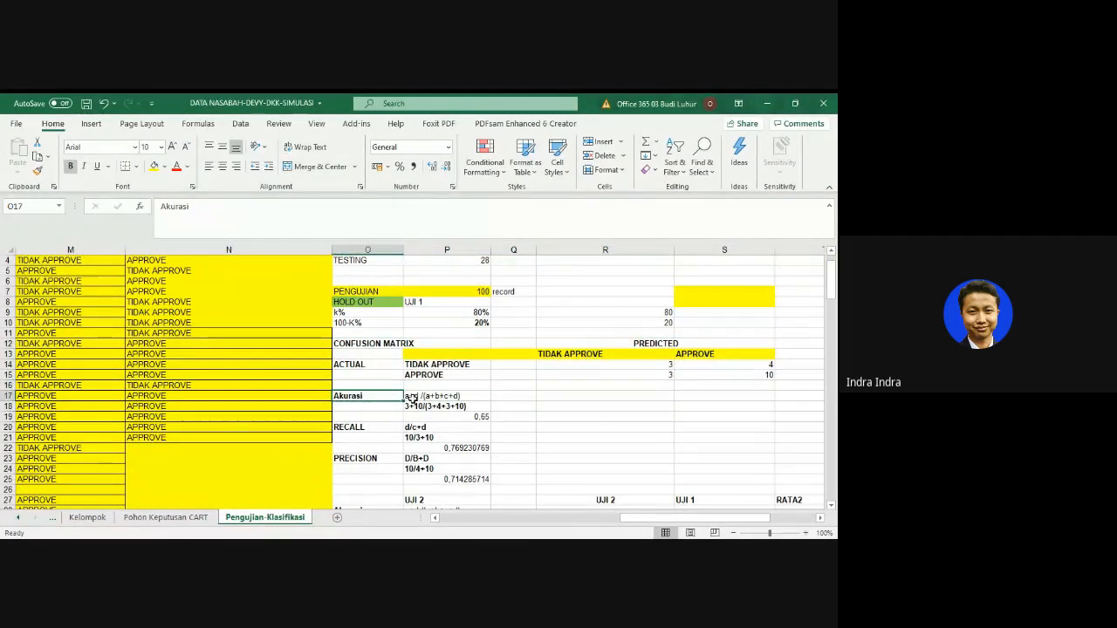
click(415, 397)
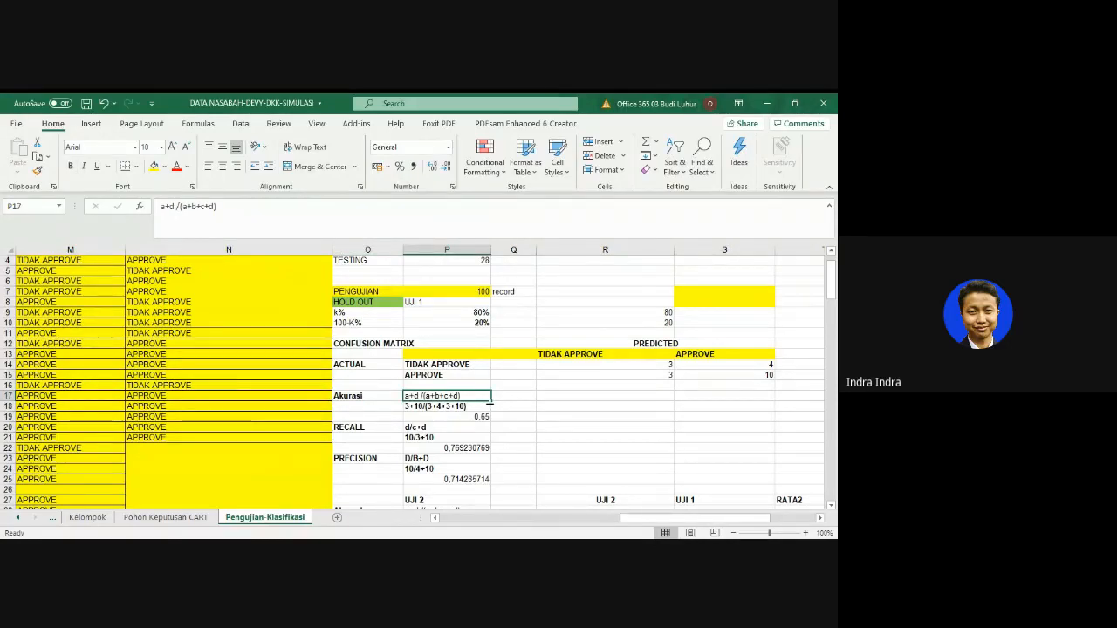
click(618, 363)
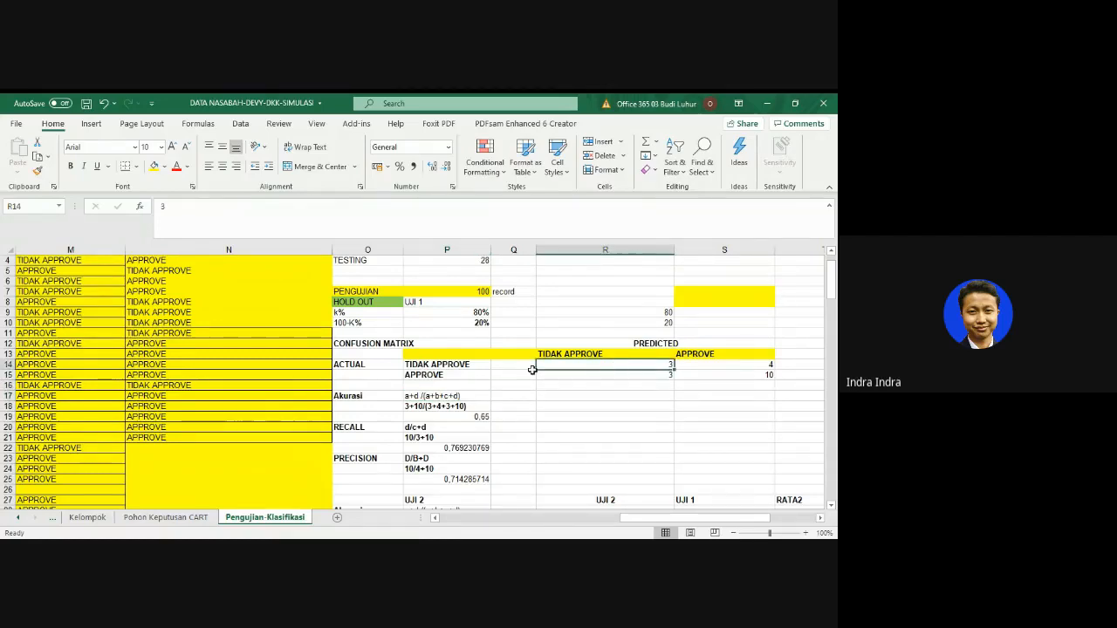
click(725, 374)
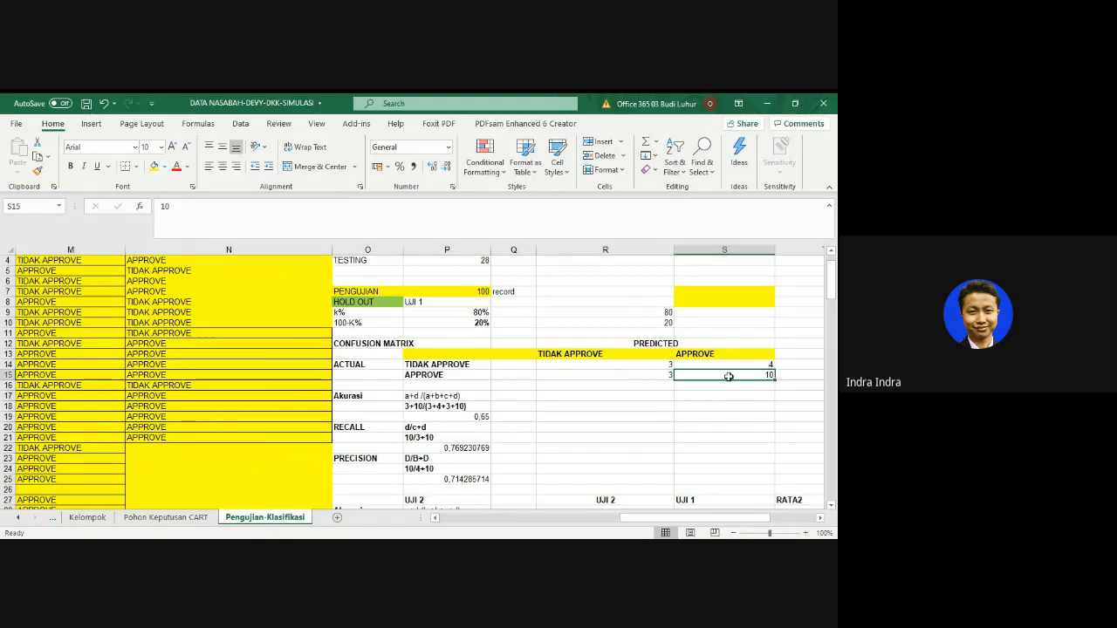
click(426, 405)
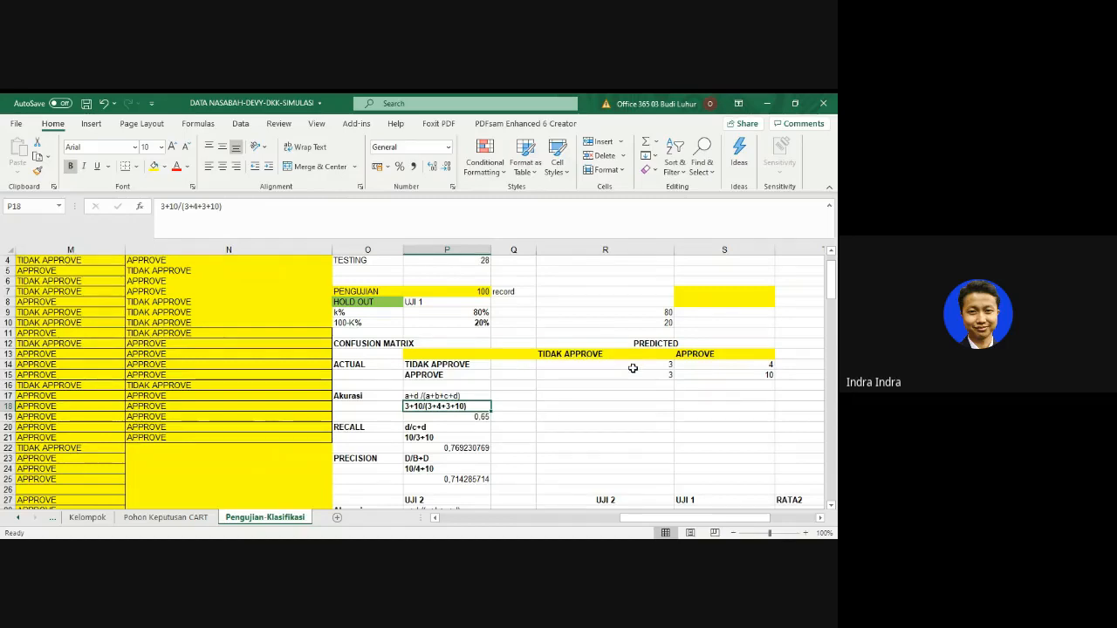
click(484, 417)
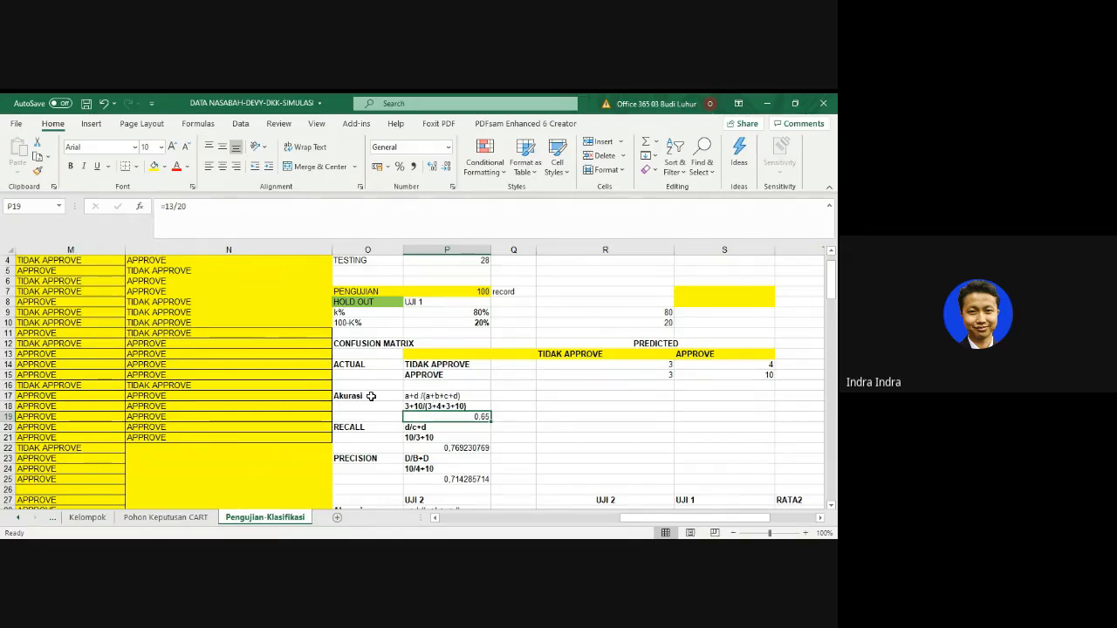
drag(371, 396, 483, 417)
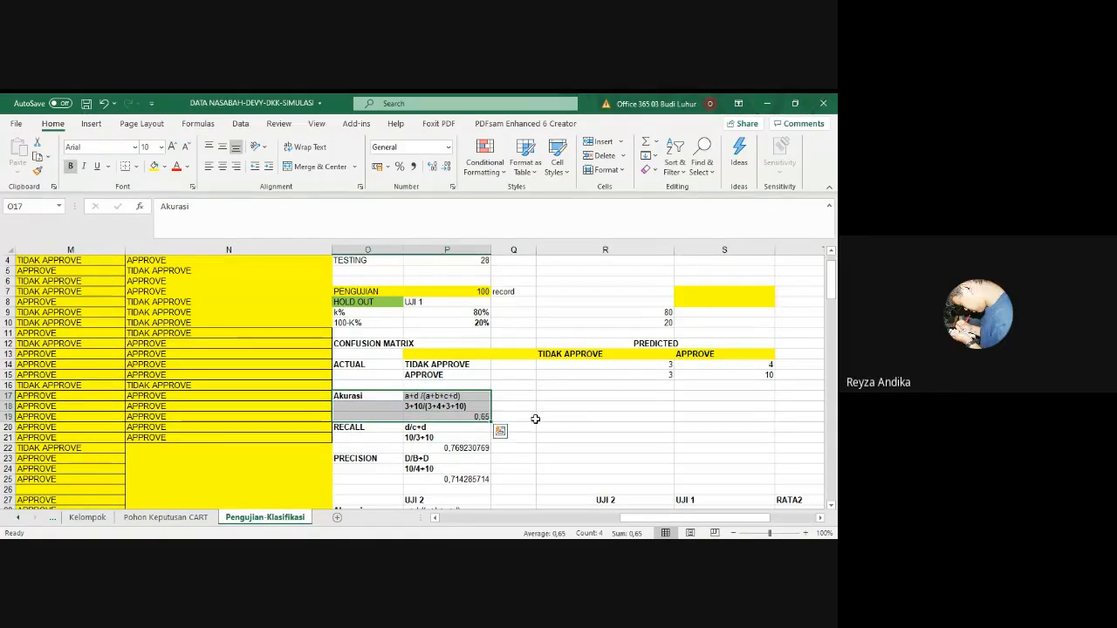
click(617, 412)
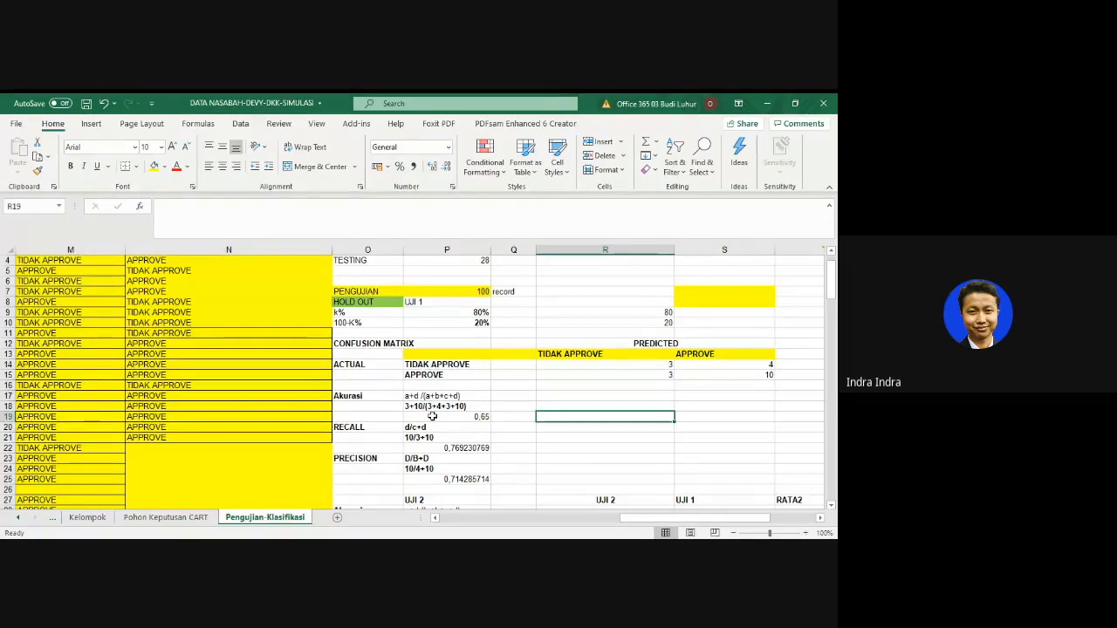
- Examine the RECALL formula d/c+d and its result in P22, tracing c and d to matrix cells R15 and S15
scroll(432, 417, down, 1)
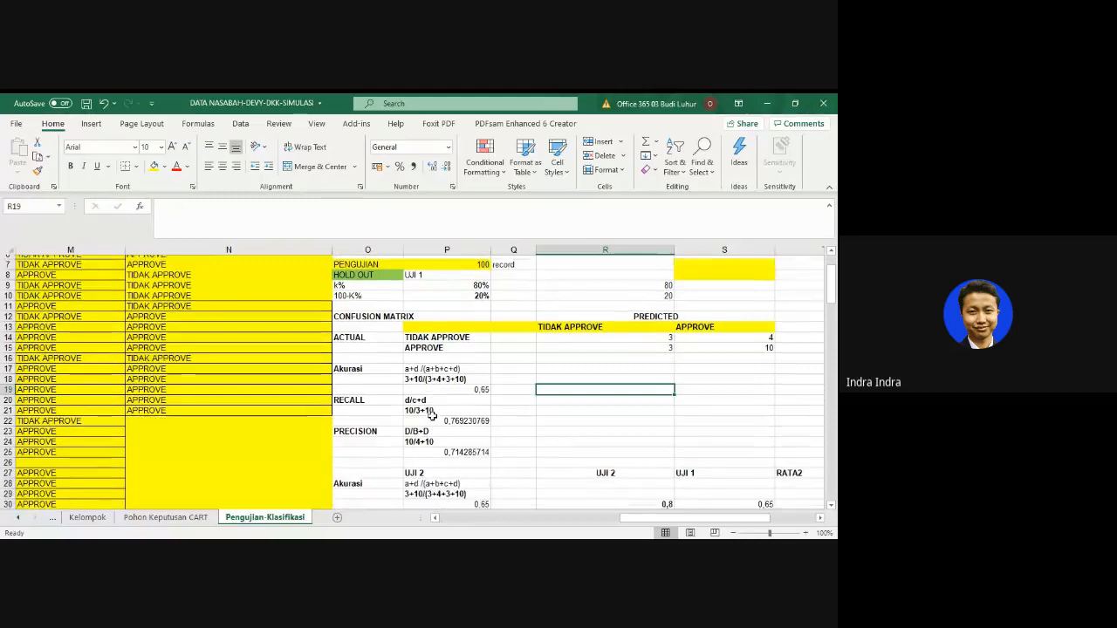
click(421, 397)
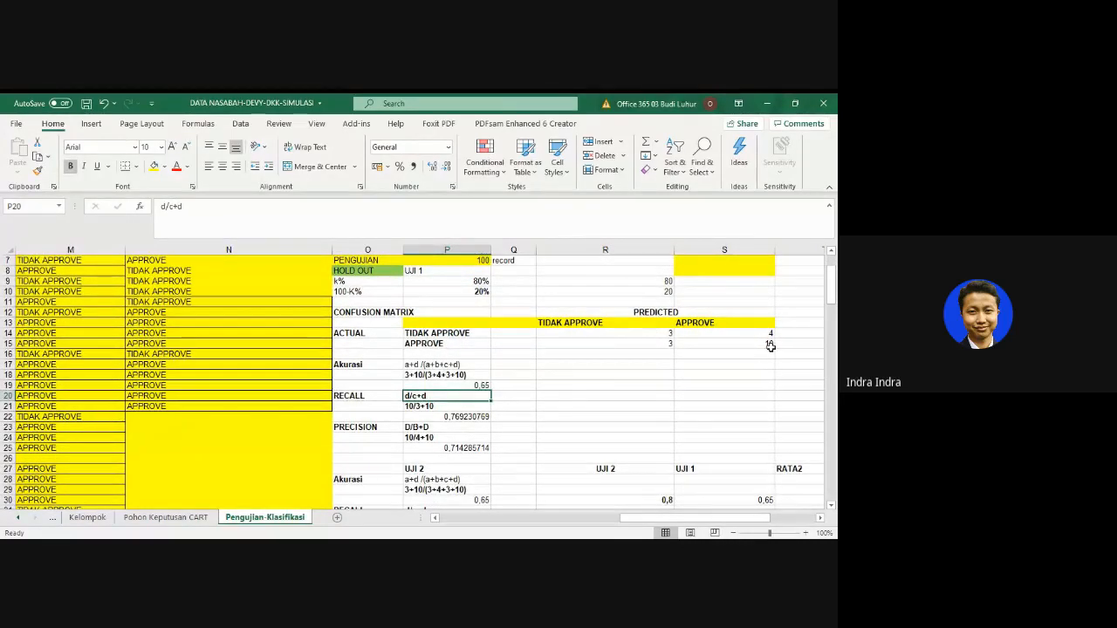
click(667, 344)
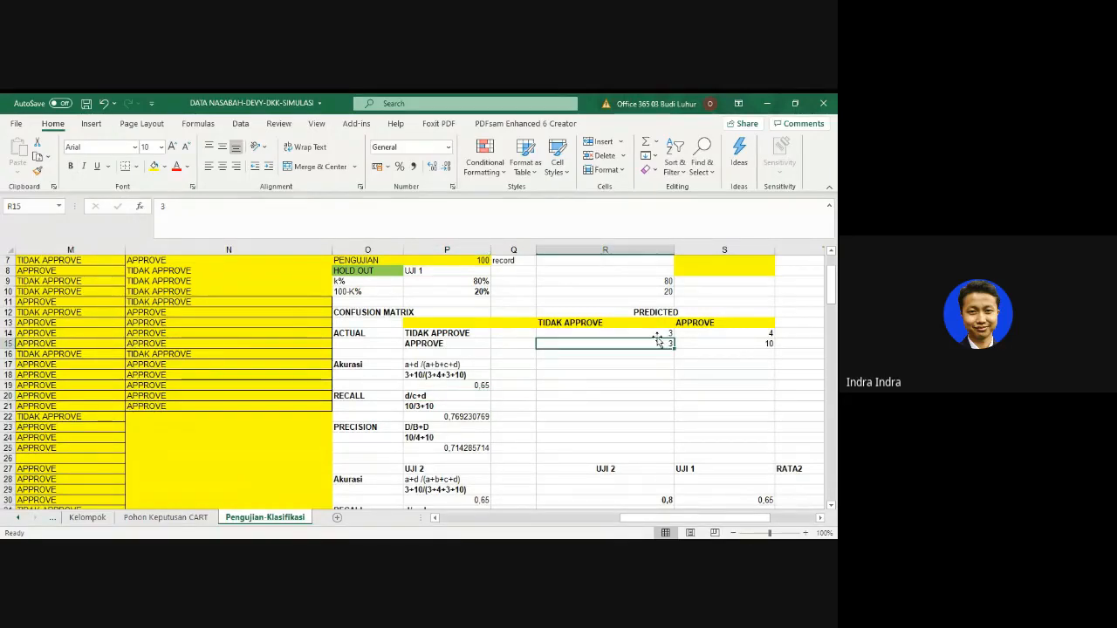
click(707, 345)
click(661, 344)
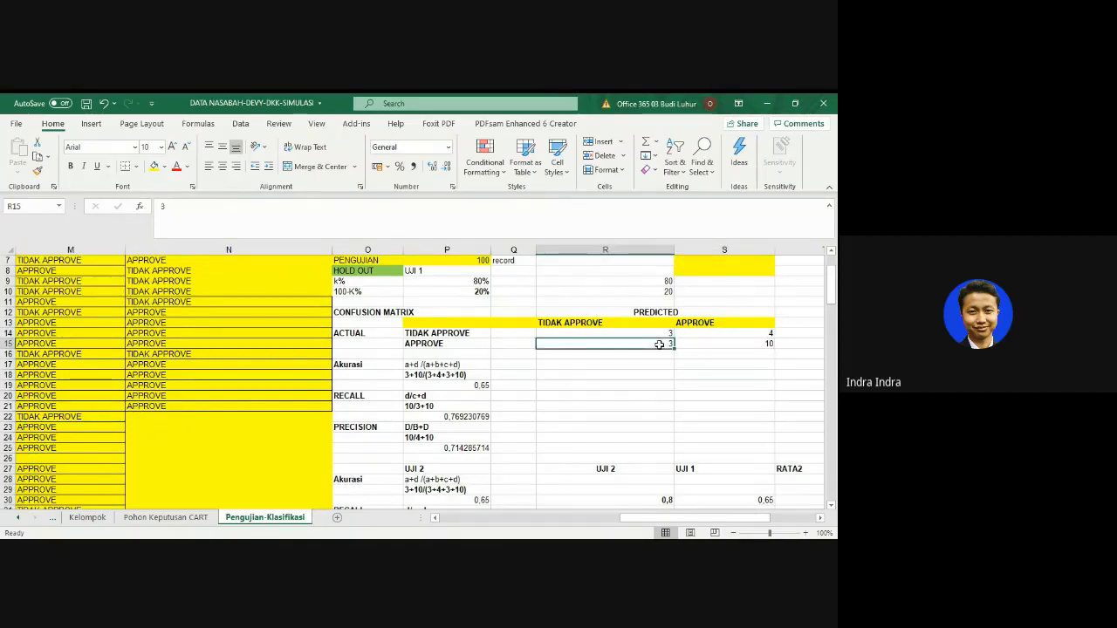
click(746, 344)
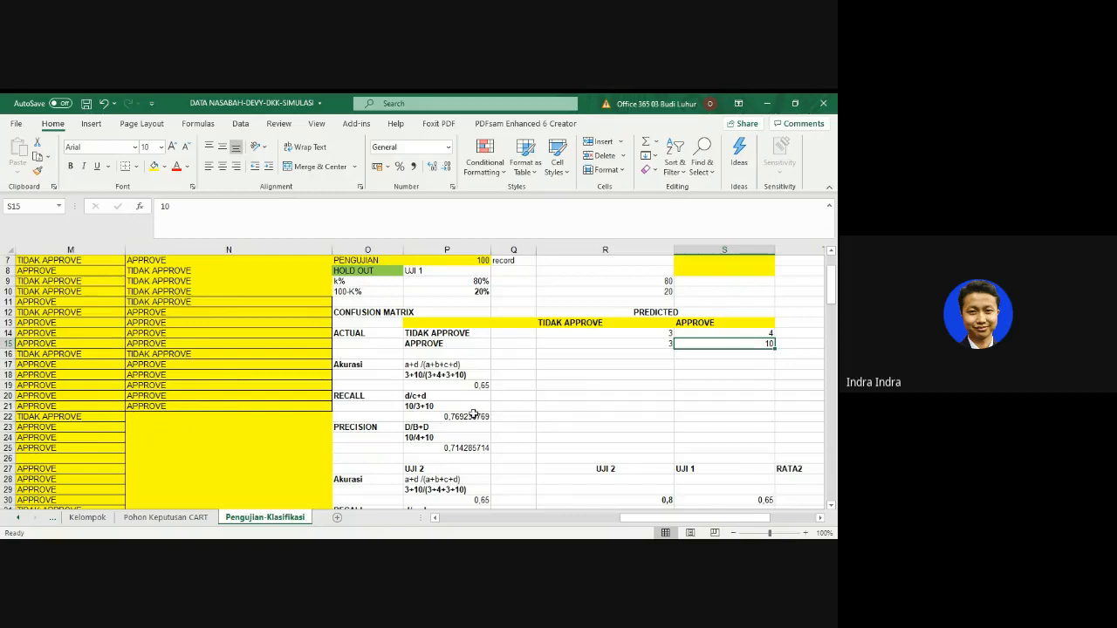
click(471, 416)
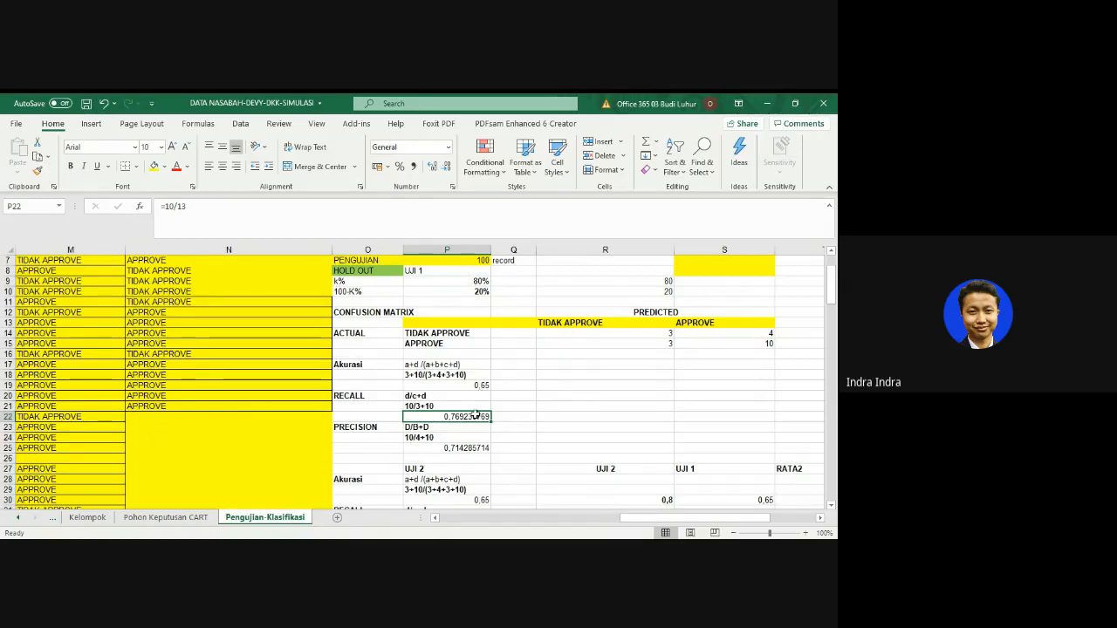
- Examine the PRECISION formula D/B+D and its result in P25, tracing D and B to matrix cells S15 and S14
click(415, 429)
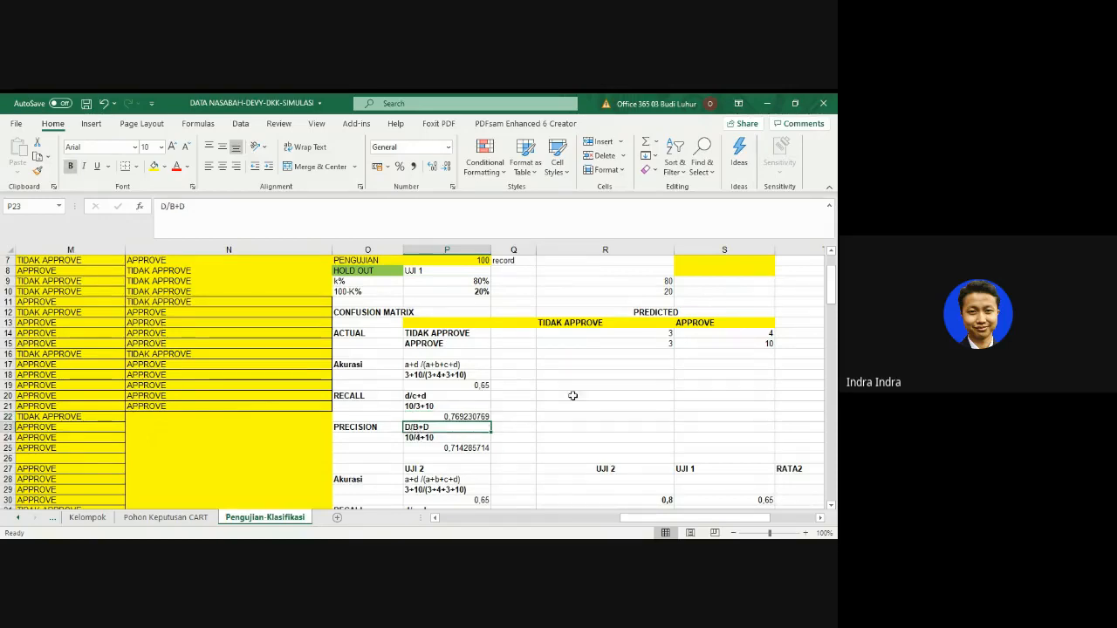
click(748, 345)
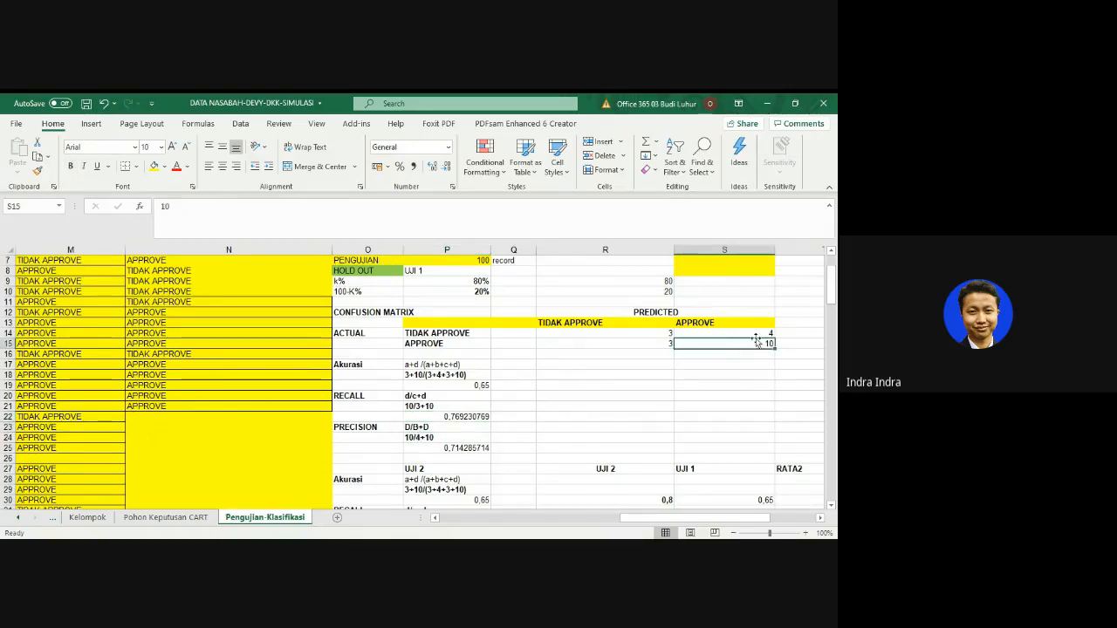
click(758, 332)
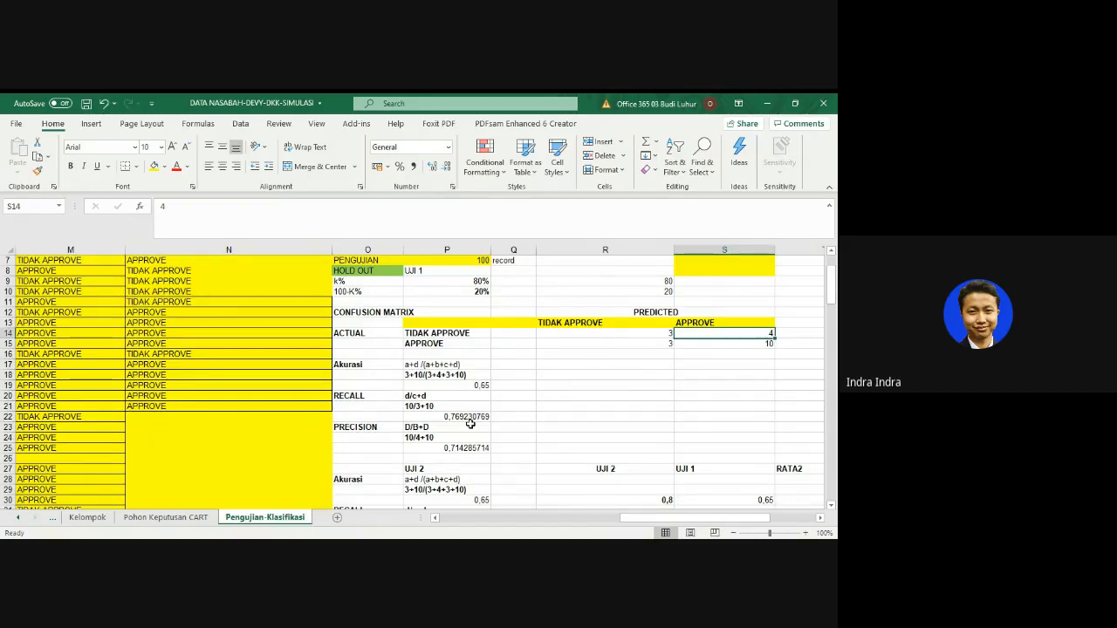
click(451, 447)
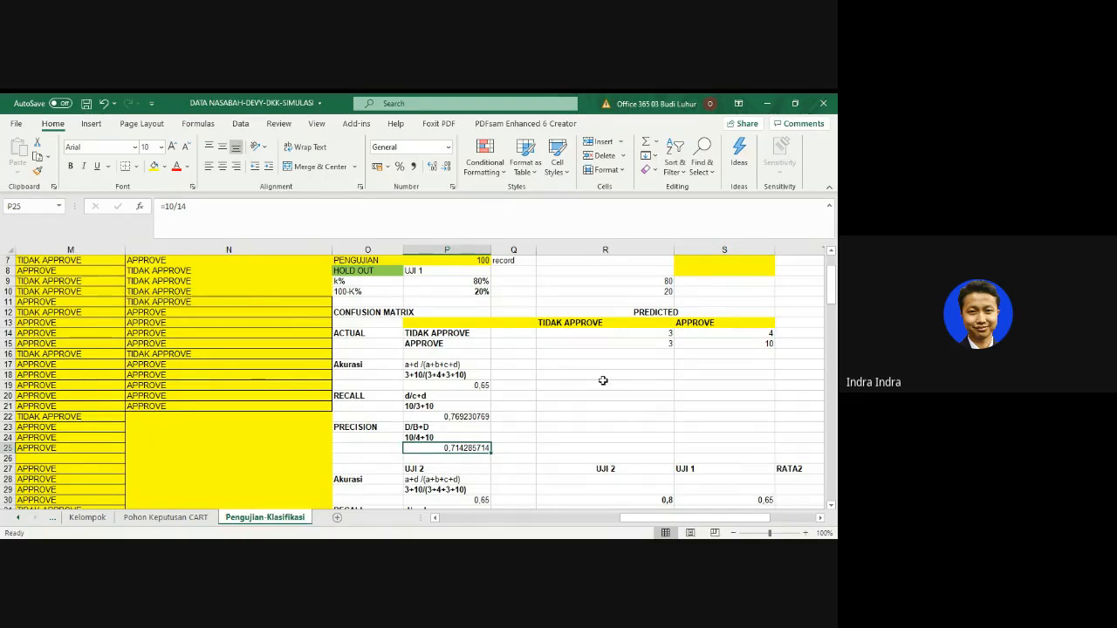
scroll(602, 380, down, 2)
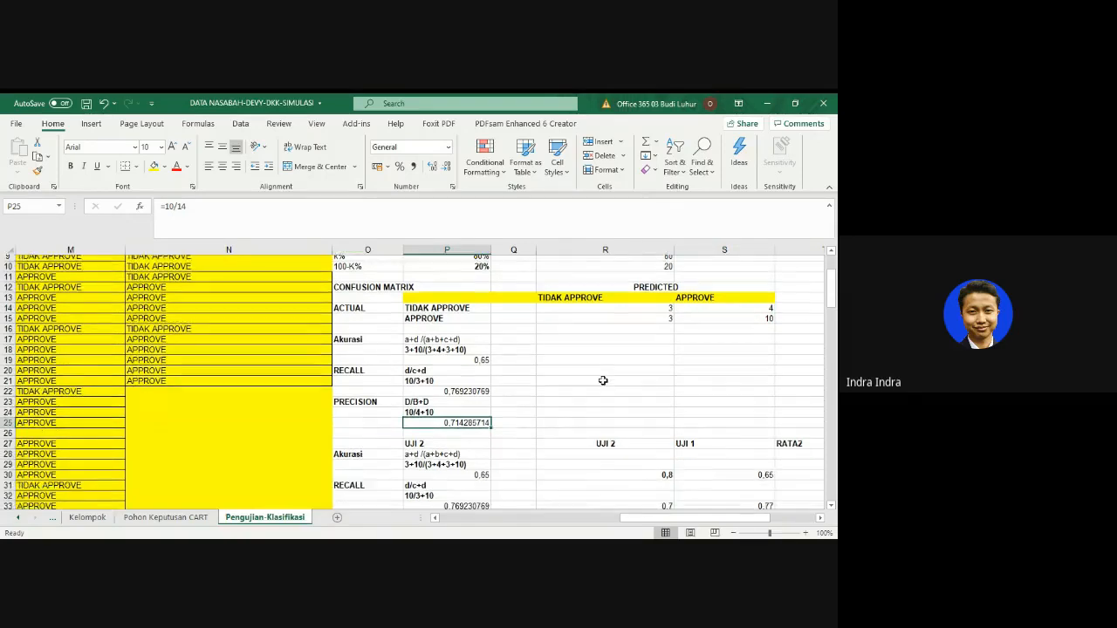
scroll(603, 380, up, 2)
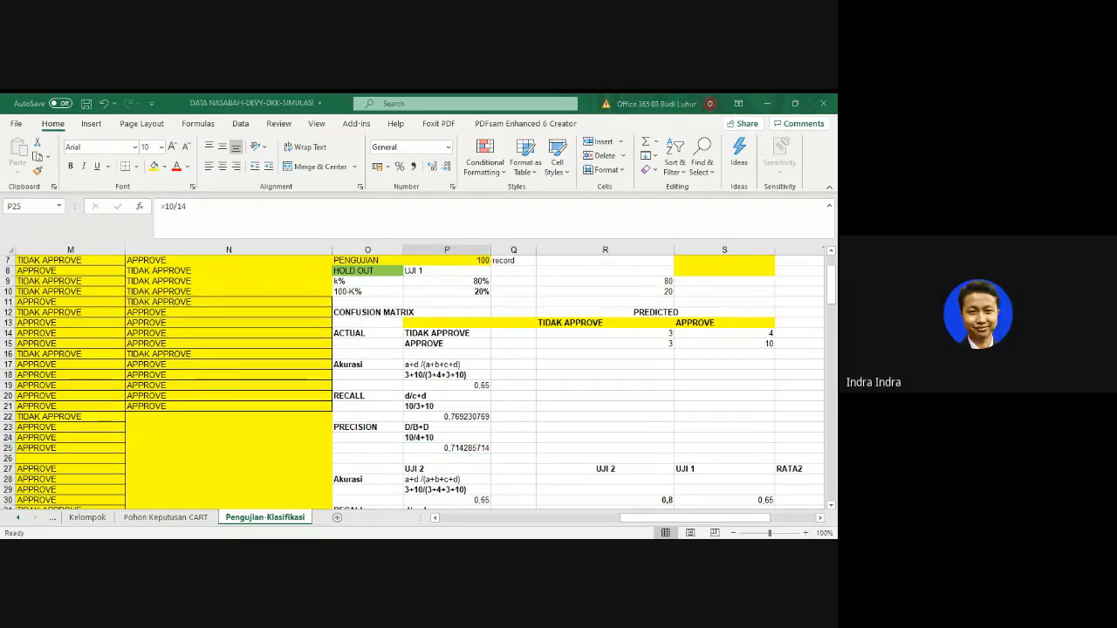
- Review the UJI 1 Akurasi, RECALL and PRECISION calculations together with the UJI 2 block in the rows below
click(425, 448)
scroll(423, 448, down, 3)
scroll(426, 437, down, 1)
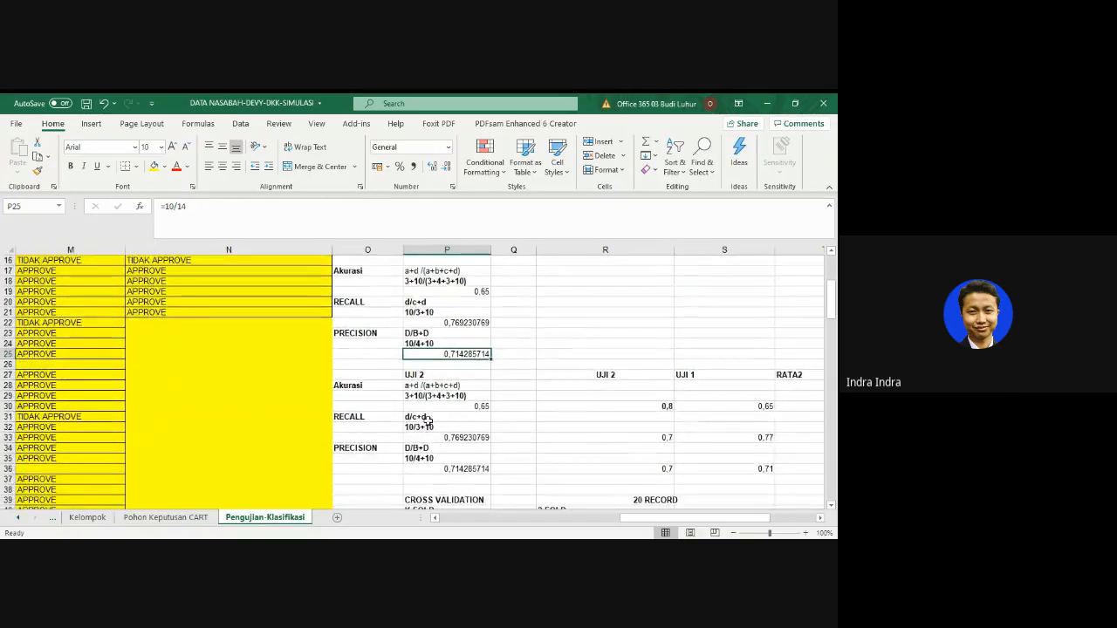
scroll(428, 424, up, 1)
scroll(427, 419, down, 1)
scroll(435, 400, up, 3)
scroll(436, 400, up, 1)
scroll(437, 400, down, 2)
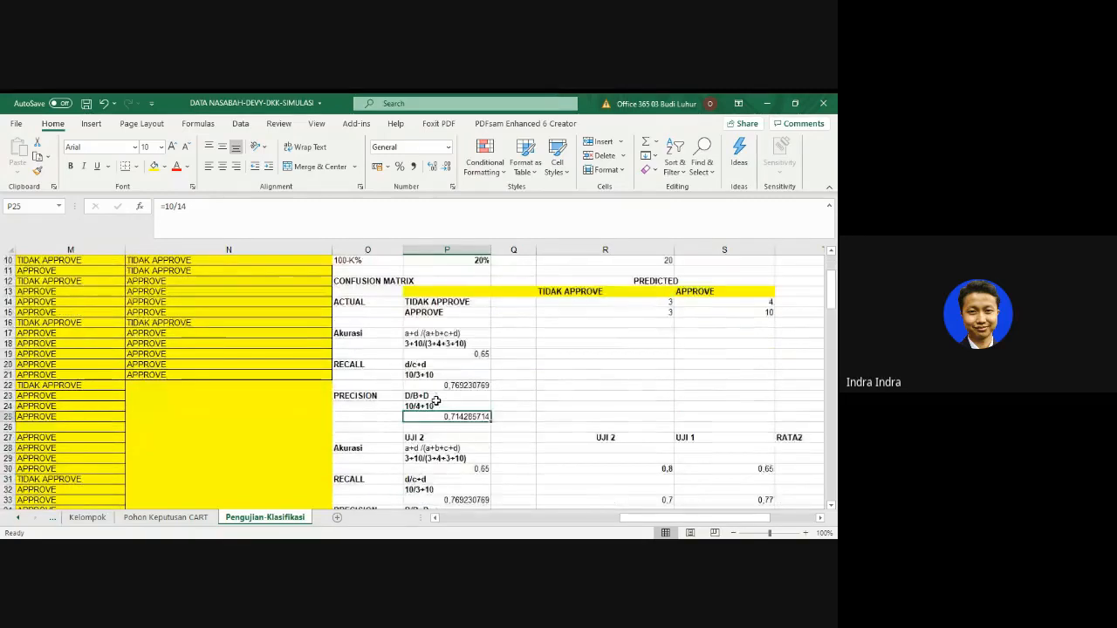
scroll(436, 400, up, 1)
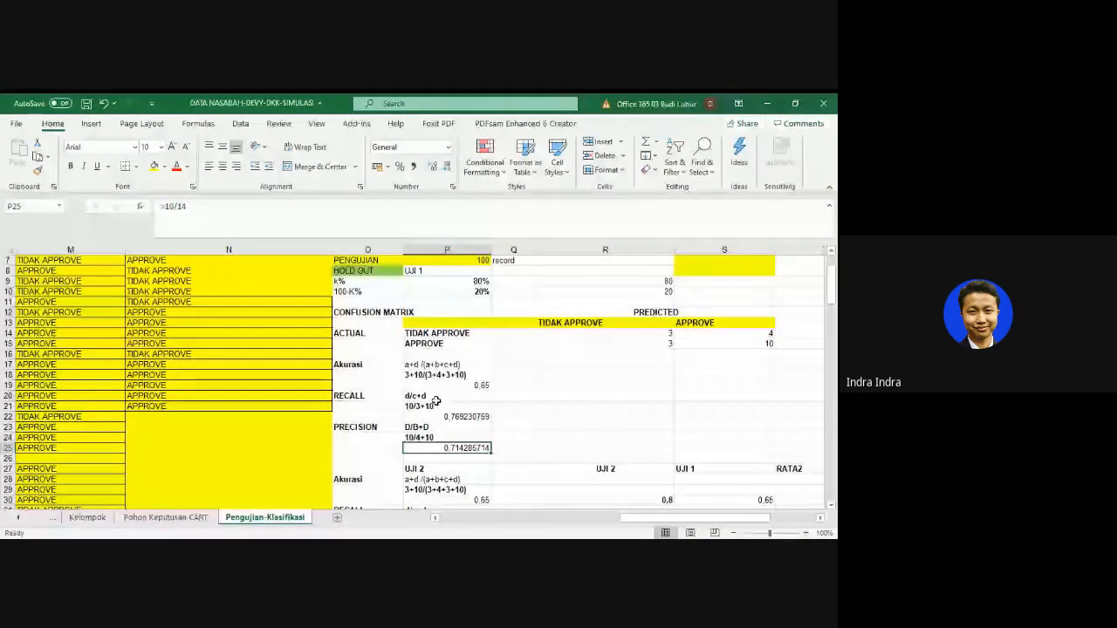
- Examine the UJI 1 column of the comparison table, checking the accuracy, recall and precision values in S30, S33 and S36
scroll(441, 398, down, 2)
scroll(468, 385, down, 2)
click(724, 343)
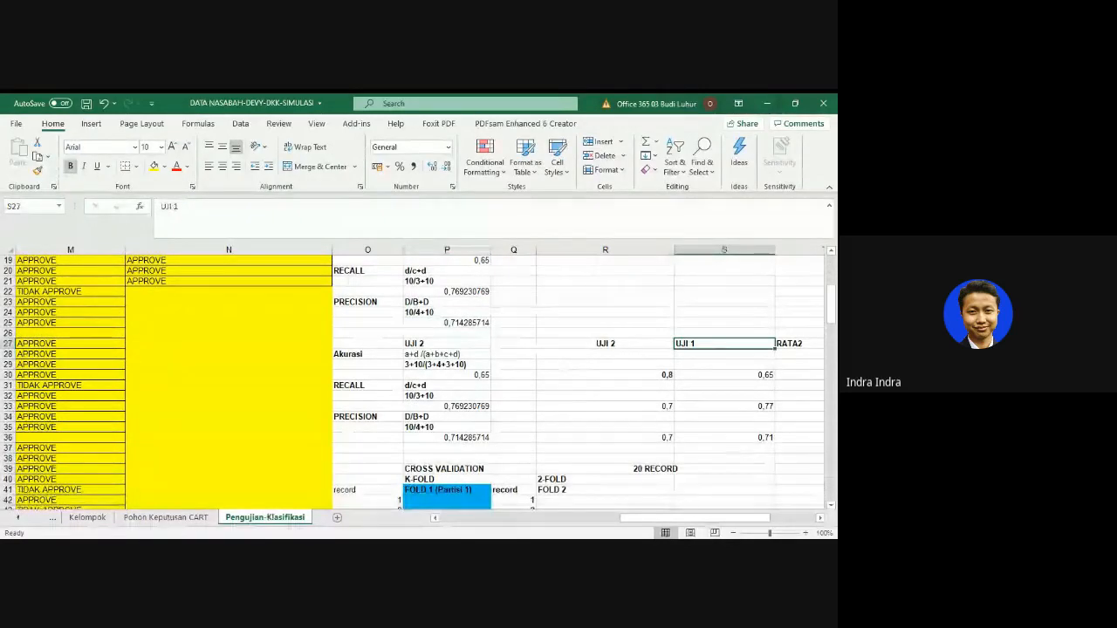
scroll(692, 367, up, 2)
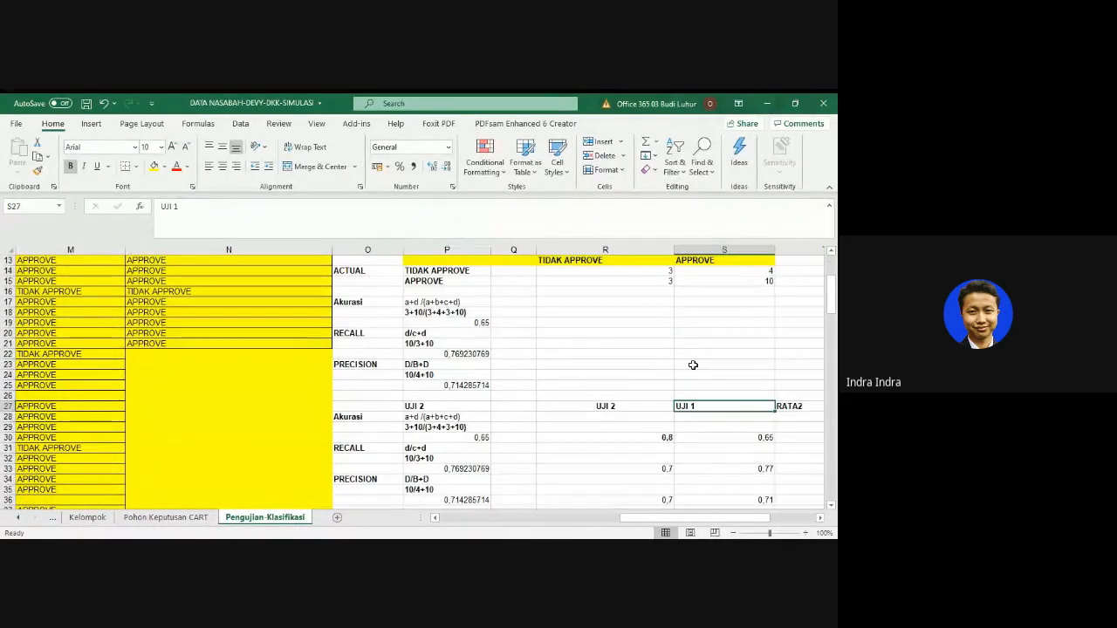
click(764, 439)
click(766, 469)
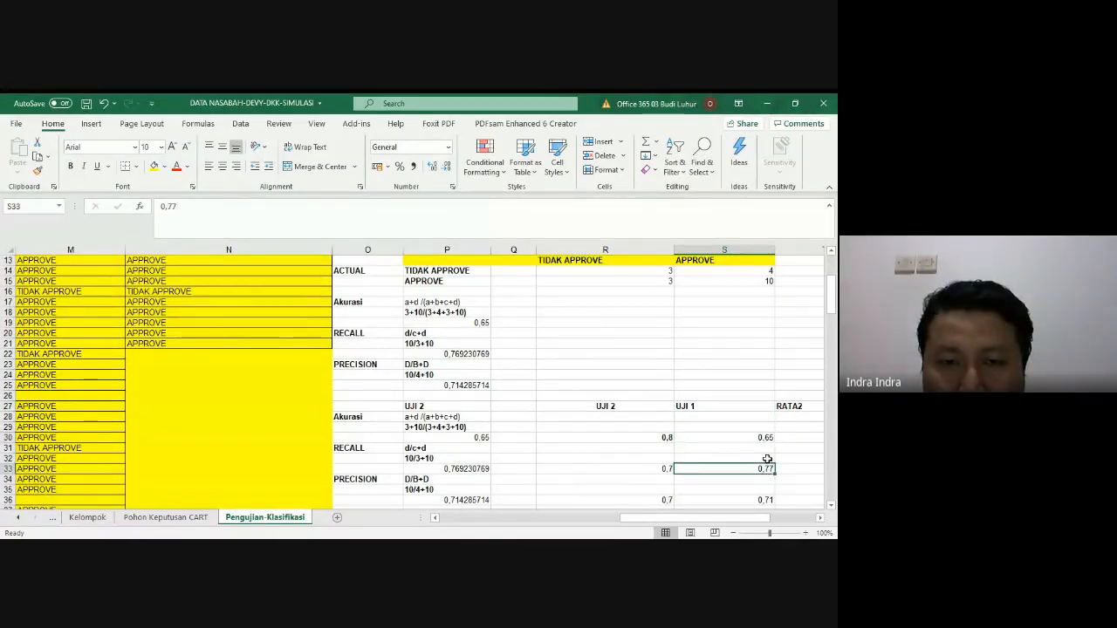
scroll(767, 459, down, 1)
click(768, 467)
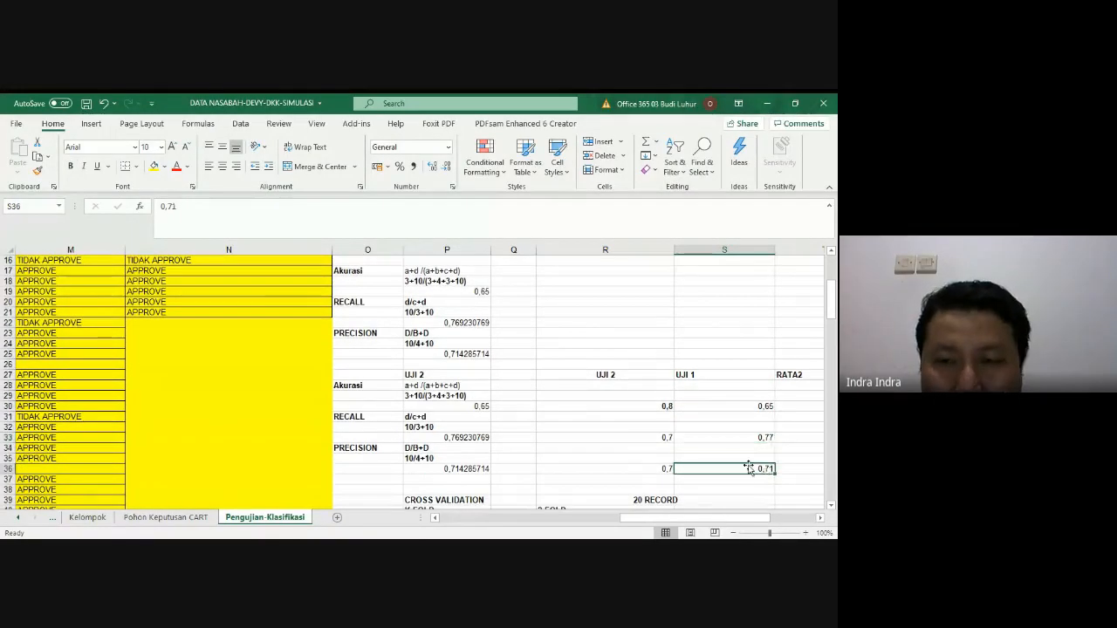
- Examine the UJI 2 column of the comparison table, checking the accuracy, recall and precision values in R30, R33 and R36
click(618, 375)
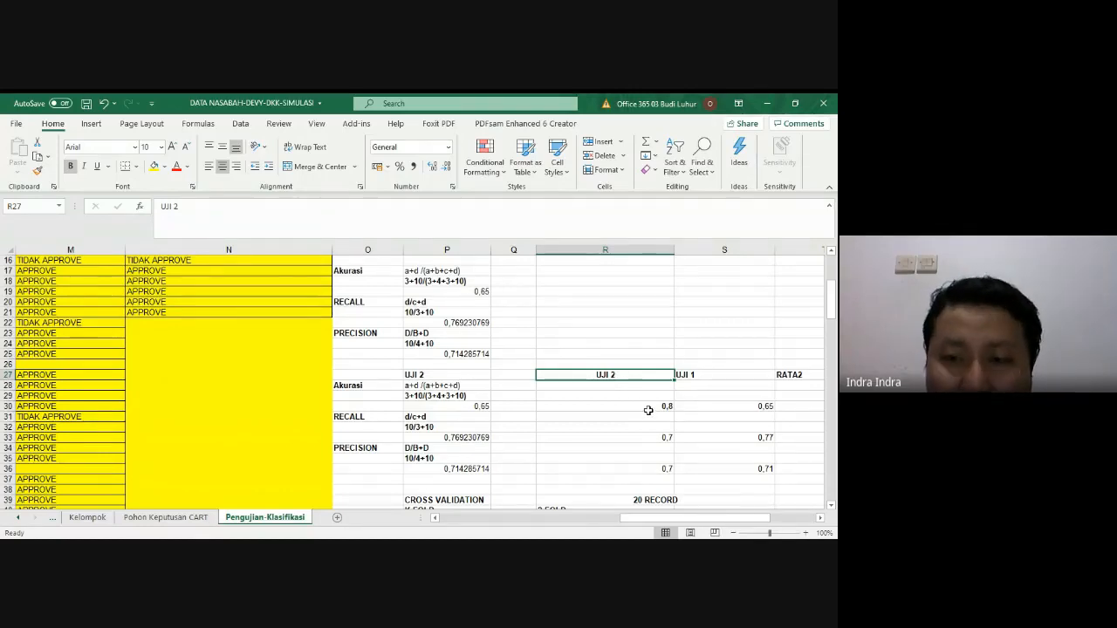
click(645, 408)
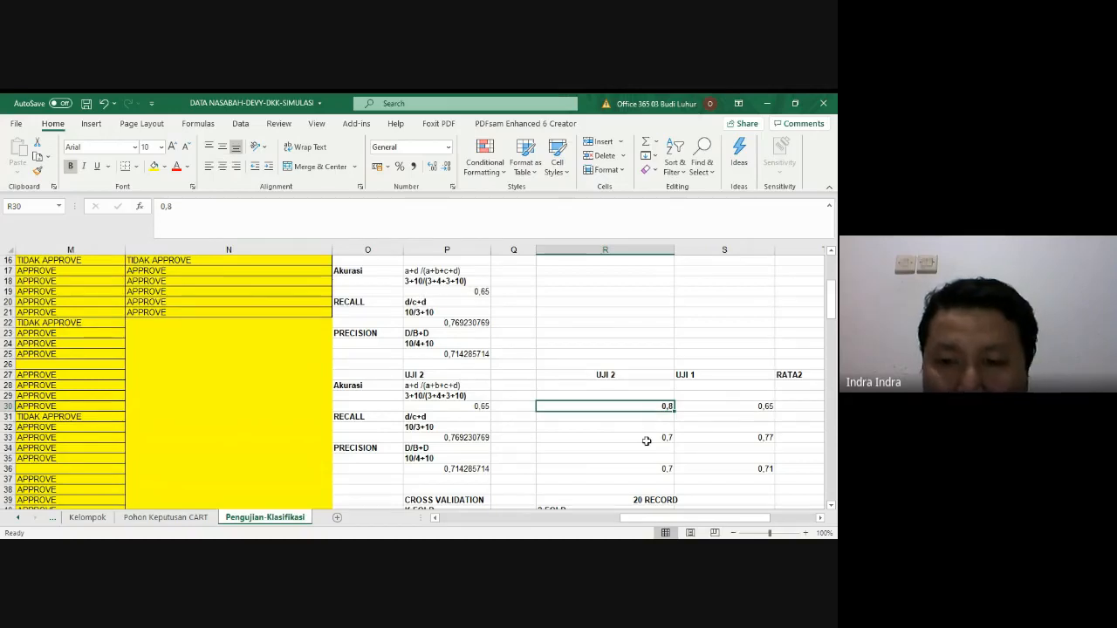
click(645, 438)
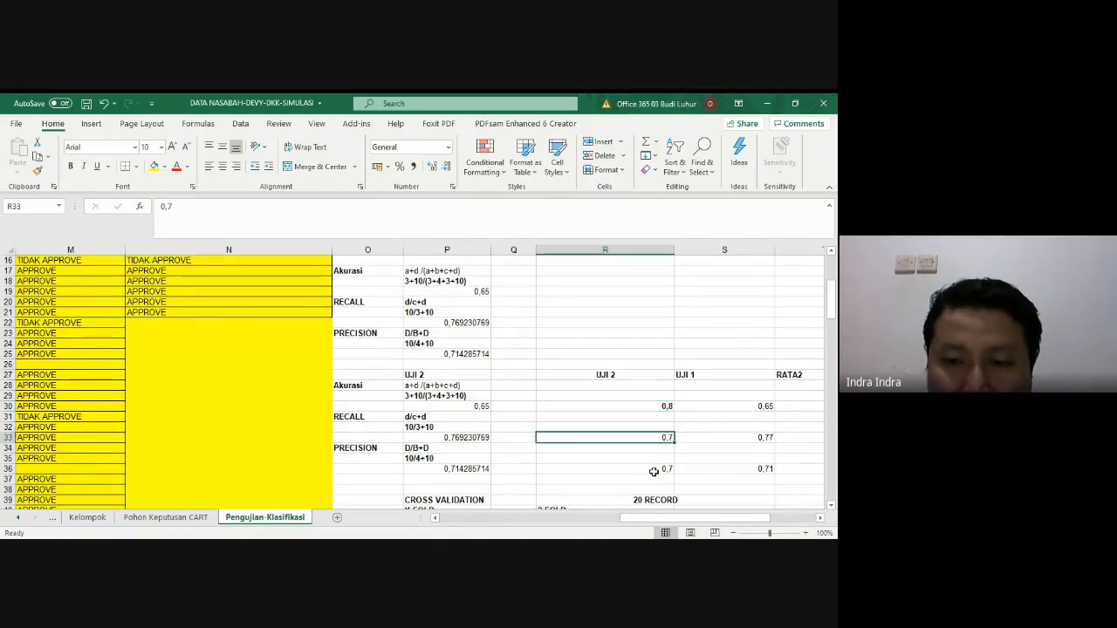
click(656, 469)
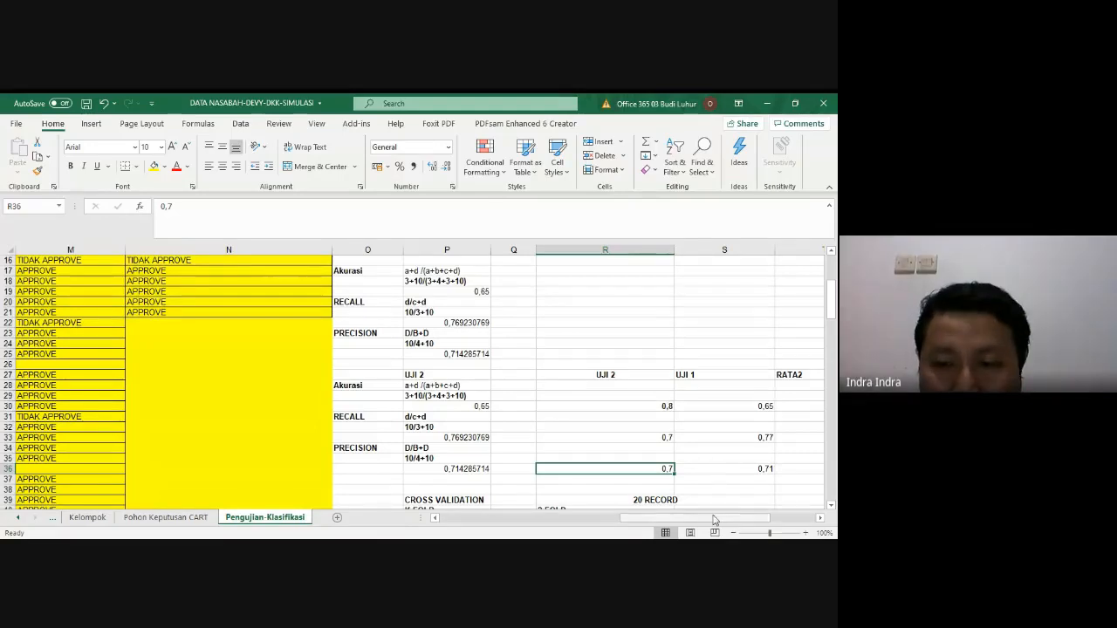
- Examine the RATA2 accuracy formula in T30, tracing it to the UJI 2 and UJI 1 values in R30 and S30
drag(709, 521, 717, 522)
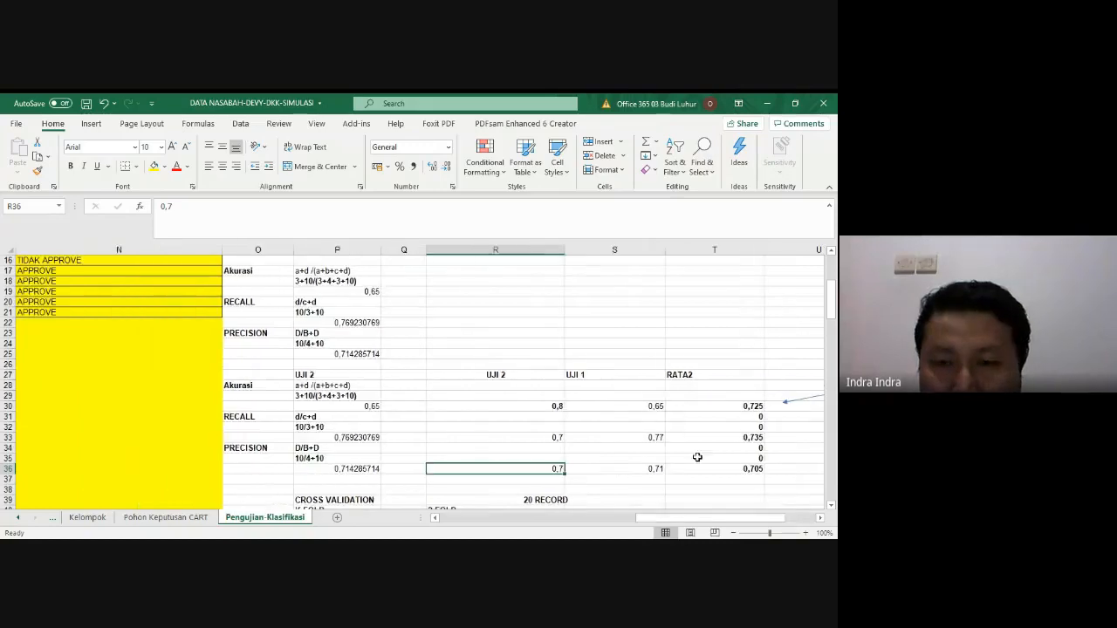
click(734, 408)
click(551, 404)
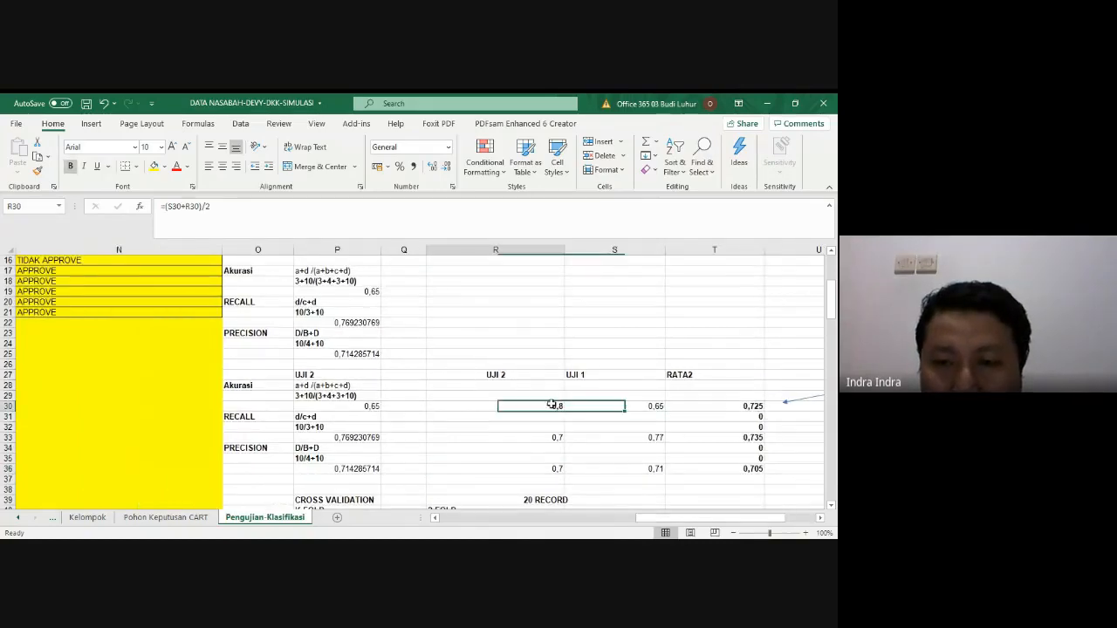
click(598, 407)
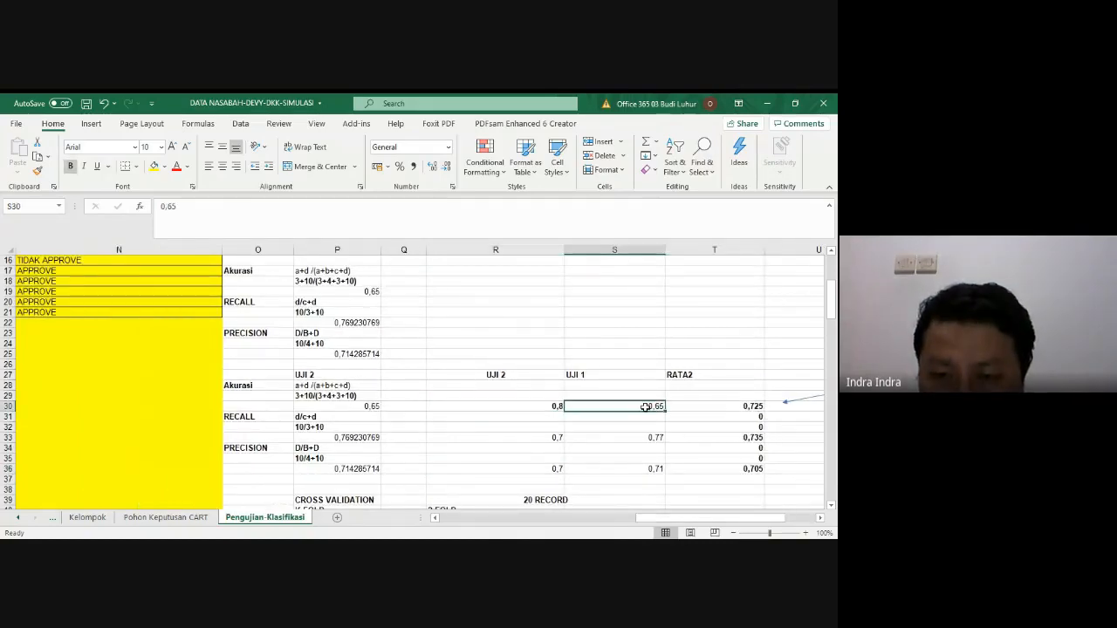
click(752, 409)
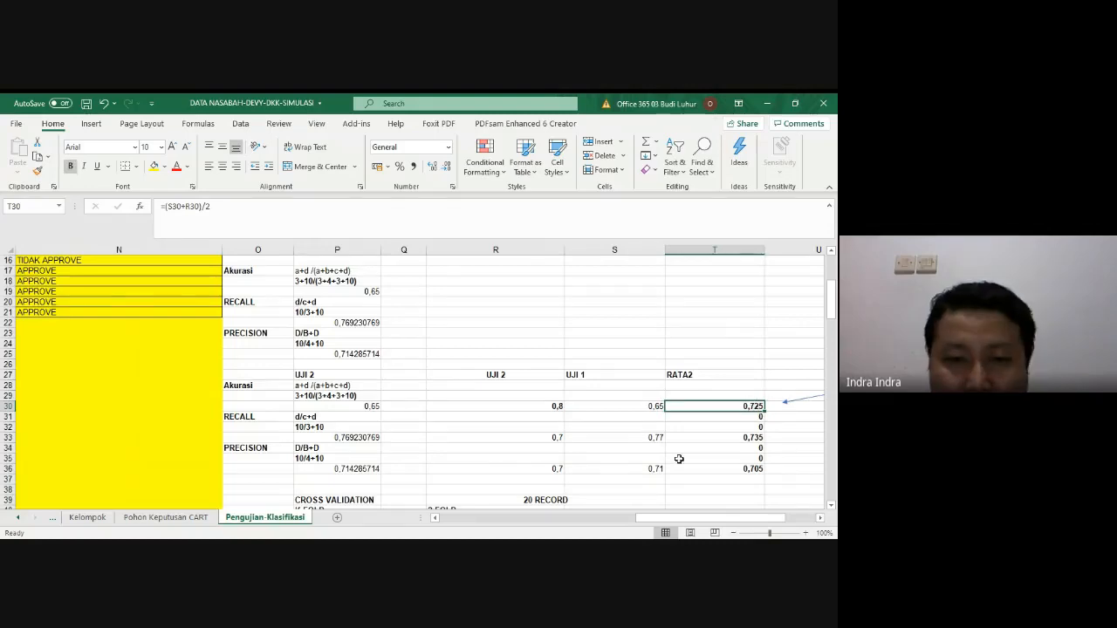
- Examine the RATA2 recall and precision averages in T33 and T36, tracing the recall average to R33 and S33
click(551, 439)
click(630, 438)
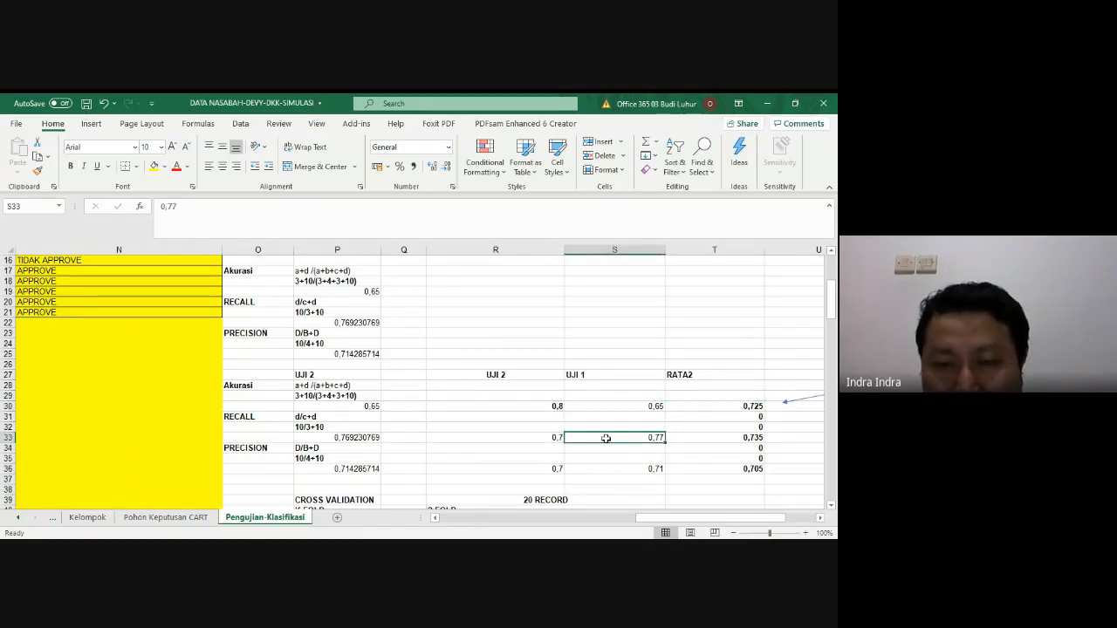
click(538, 435)
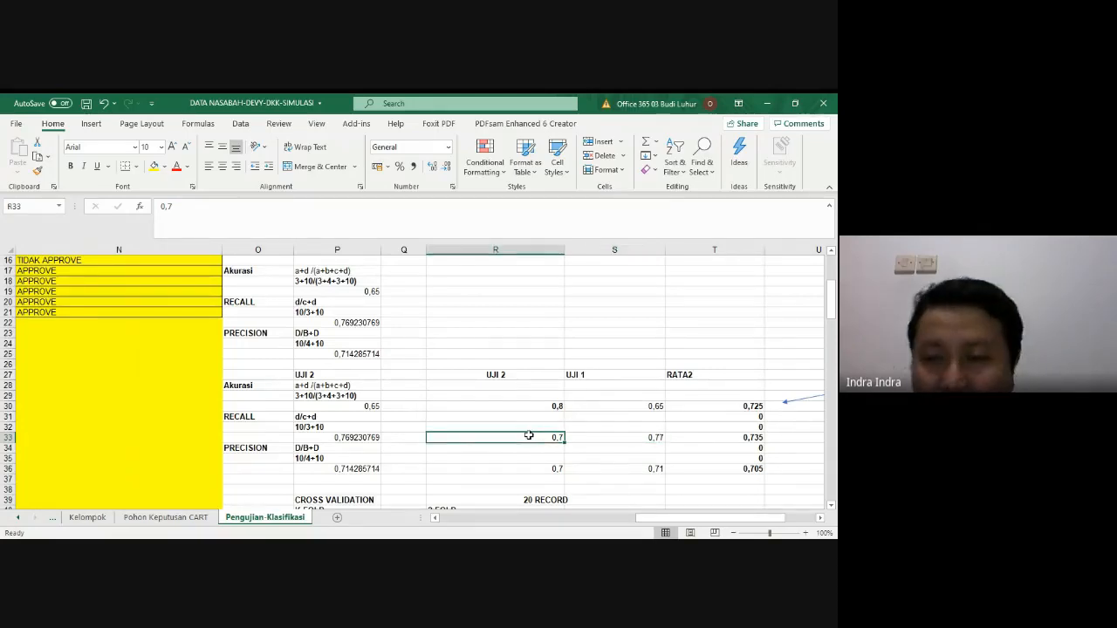
click(746, 440)
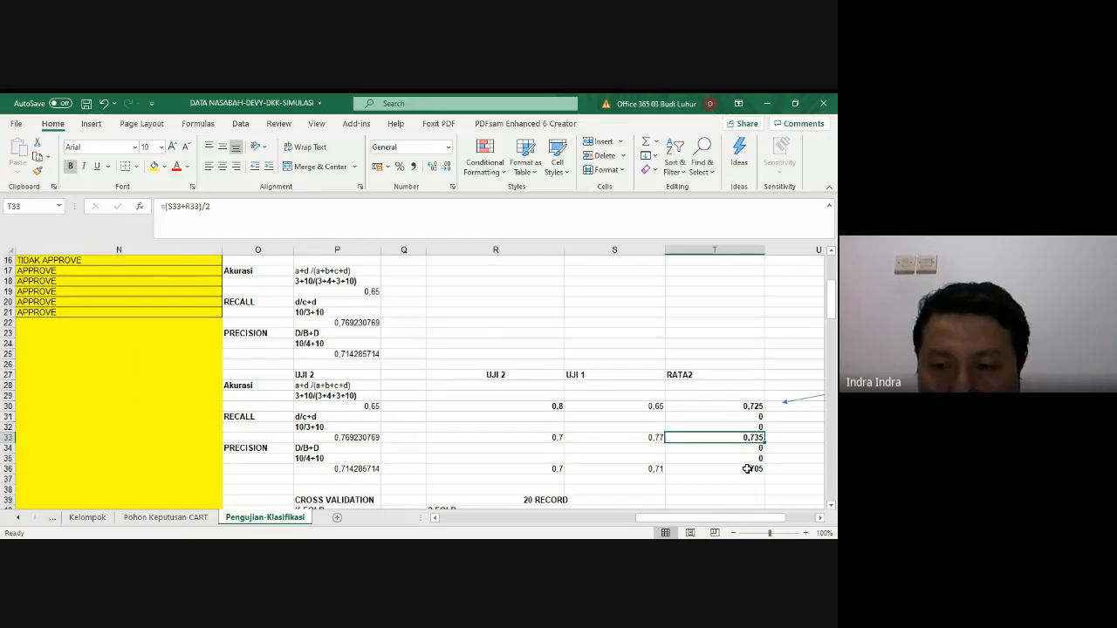
click(742, 467)
- Review the RATA2 column and the whole comparison block P27:T36, including the UJI 2 and UJI 1 headings
drag(714, 367, 750, 468)
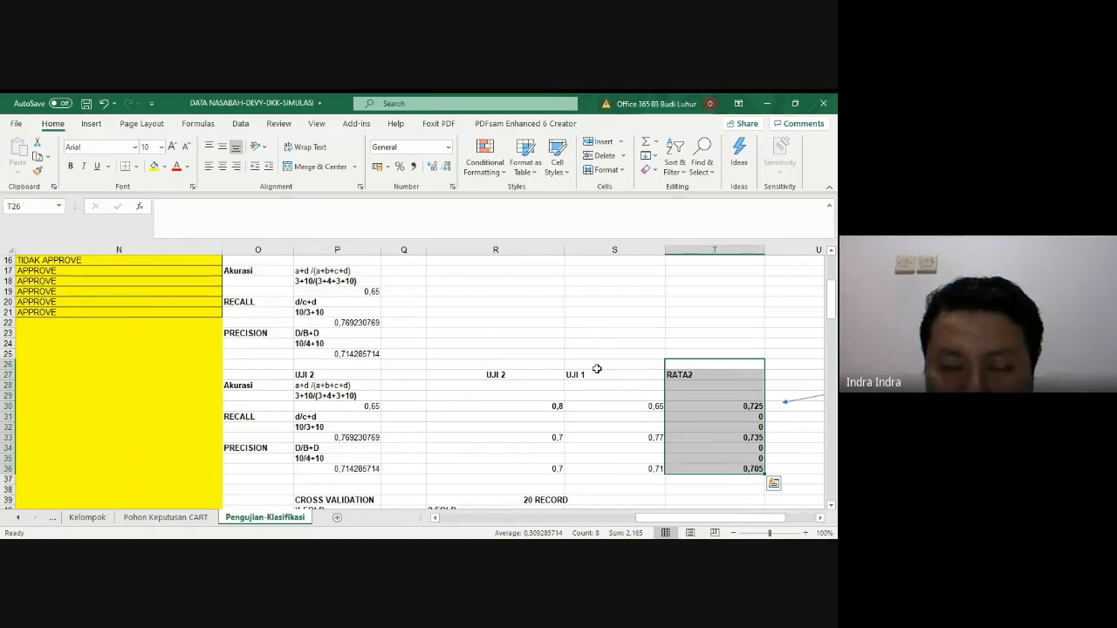
click(709, 377)
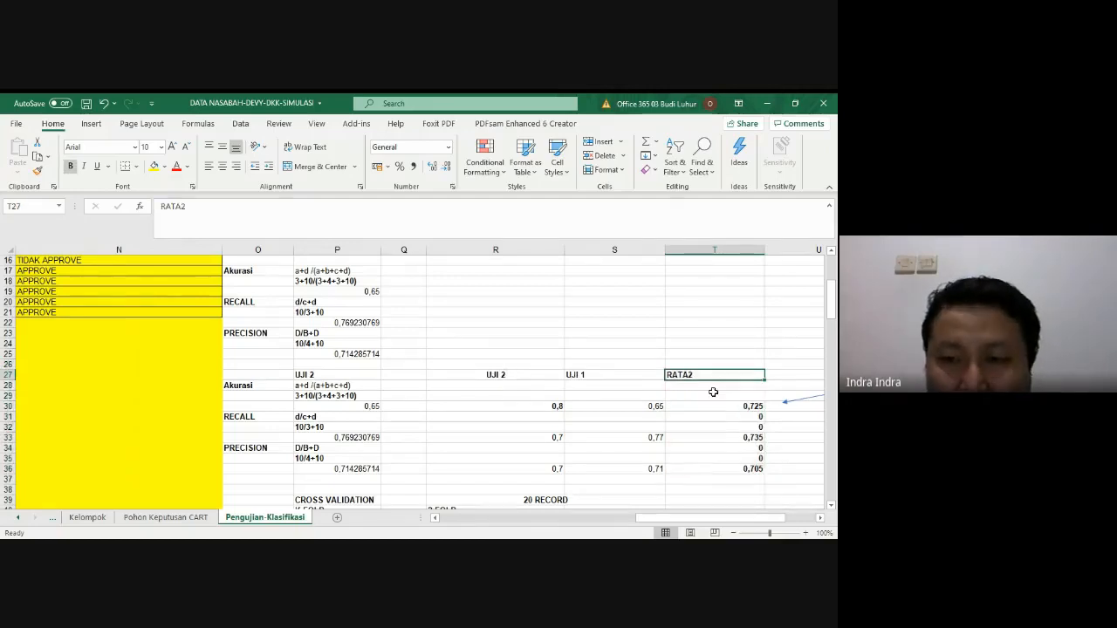
click(361, 375)
drag(360, 375, 752, 469)
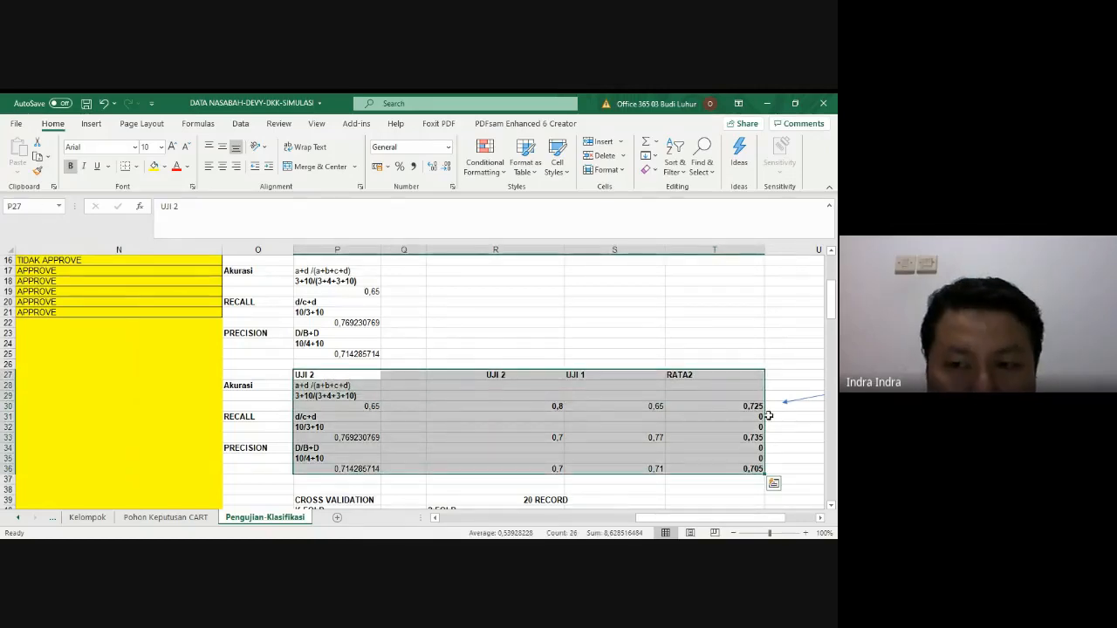
click(734, 362)
click(718, 247)
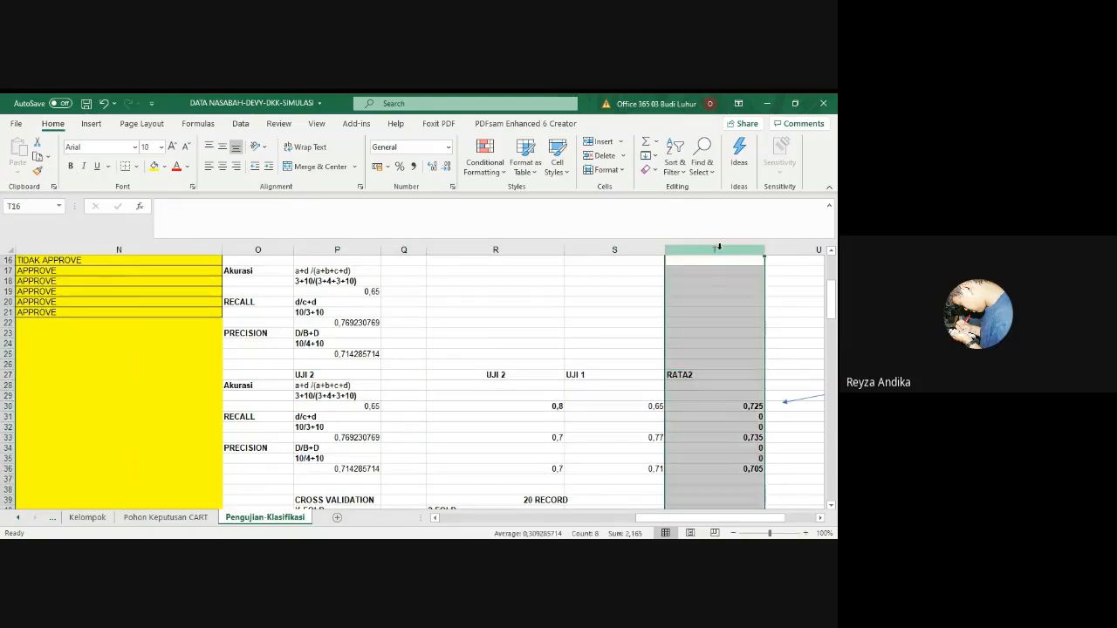
click(476, 375)
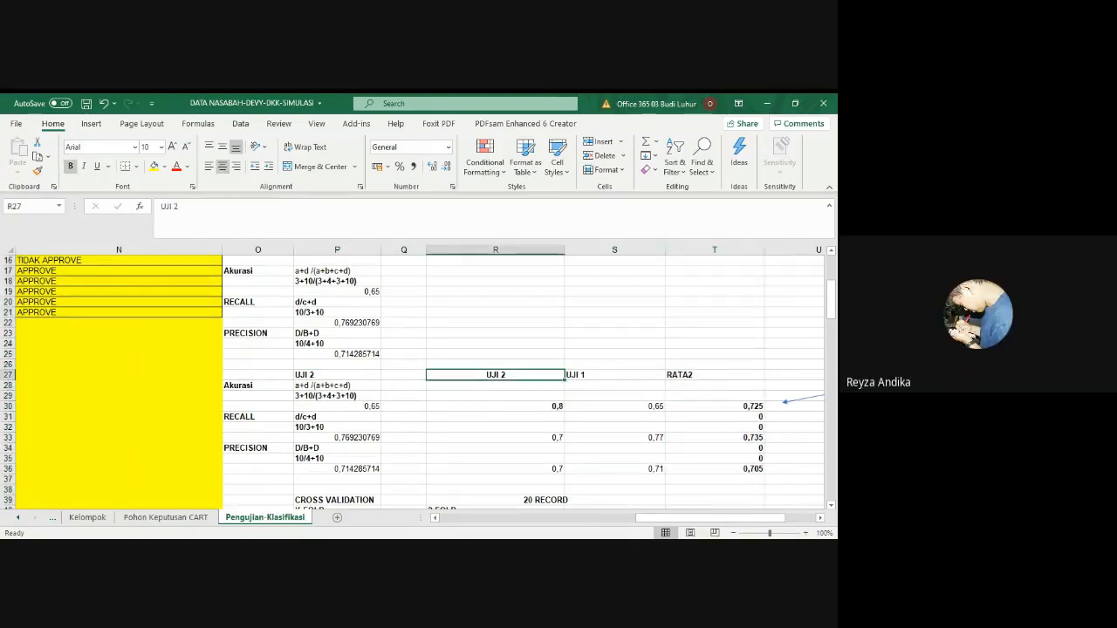
click(616, 374)
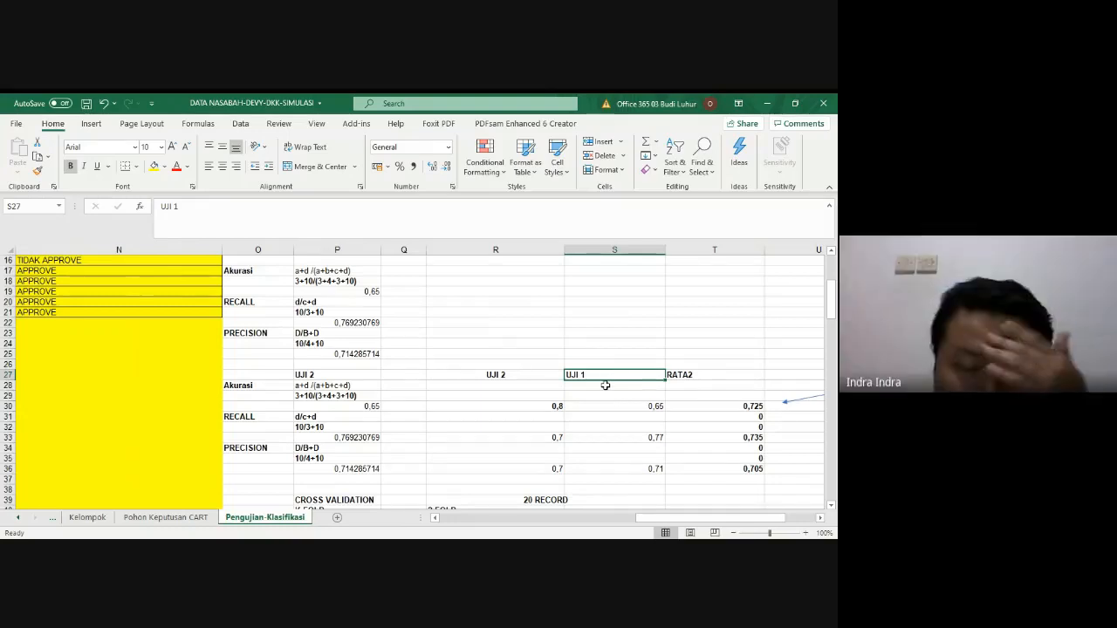
- Extend the UJI 2 heading in R27 with its data split so it reads "UJI 2 (70%, 30%)"
click(513, 375)
double_click(514, 375)
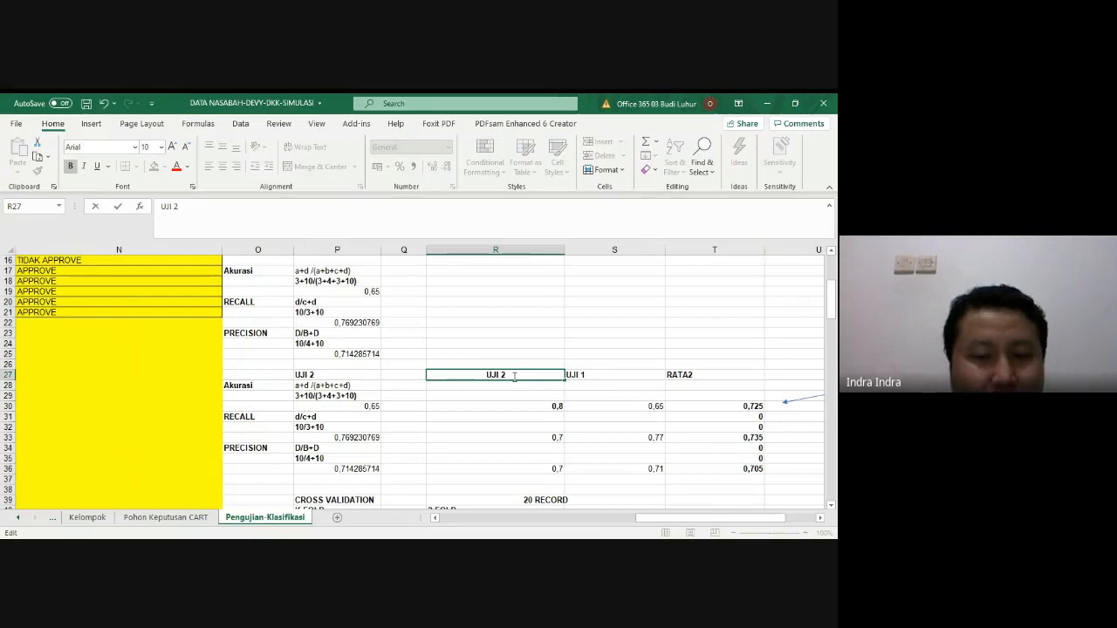
text(()
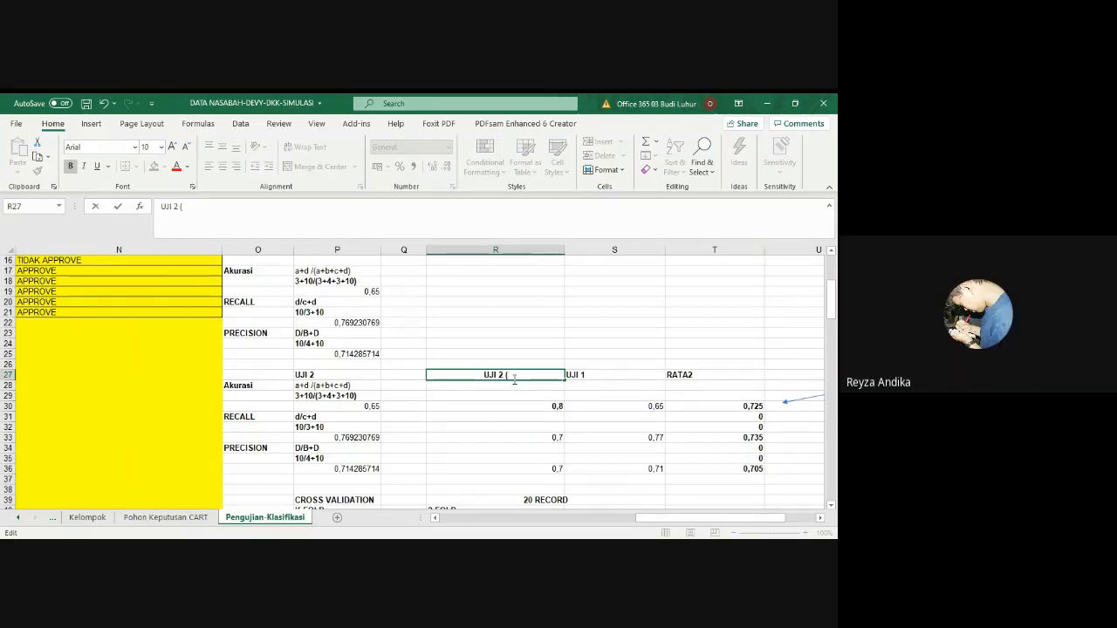
text(70%)
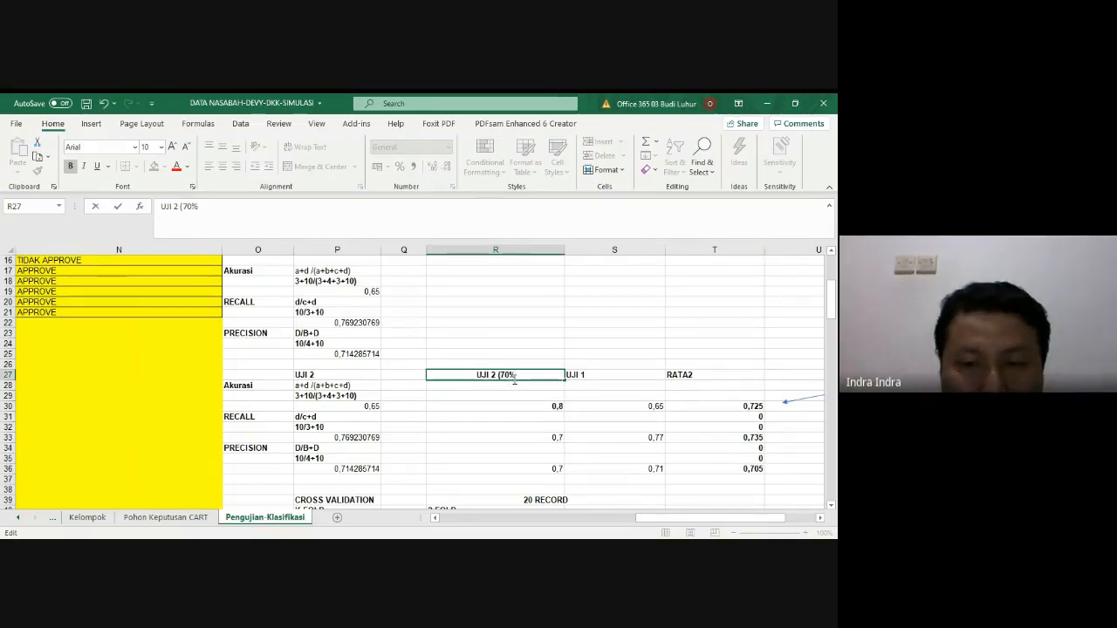
text(,)
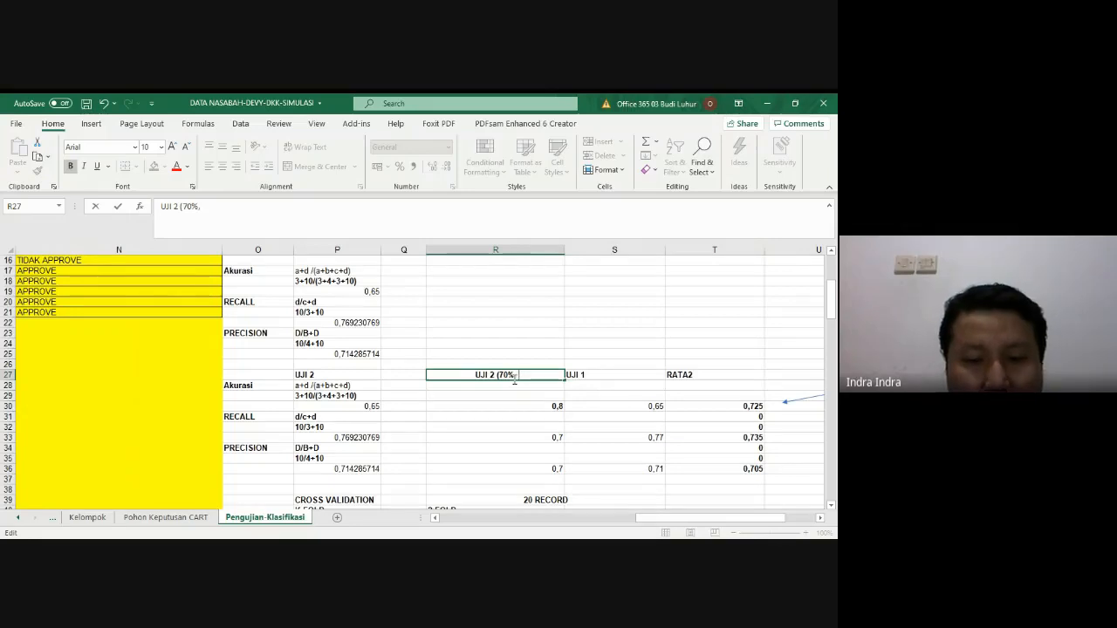
text( 60%))
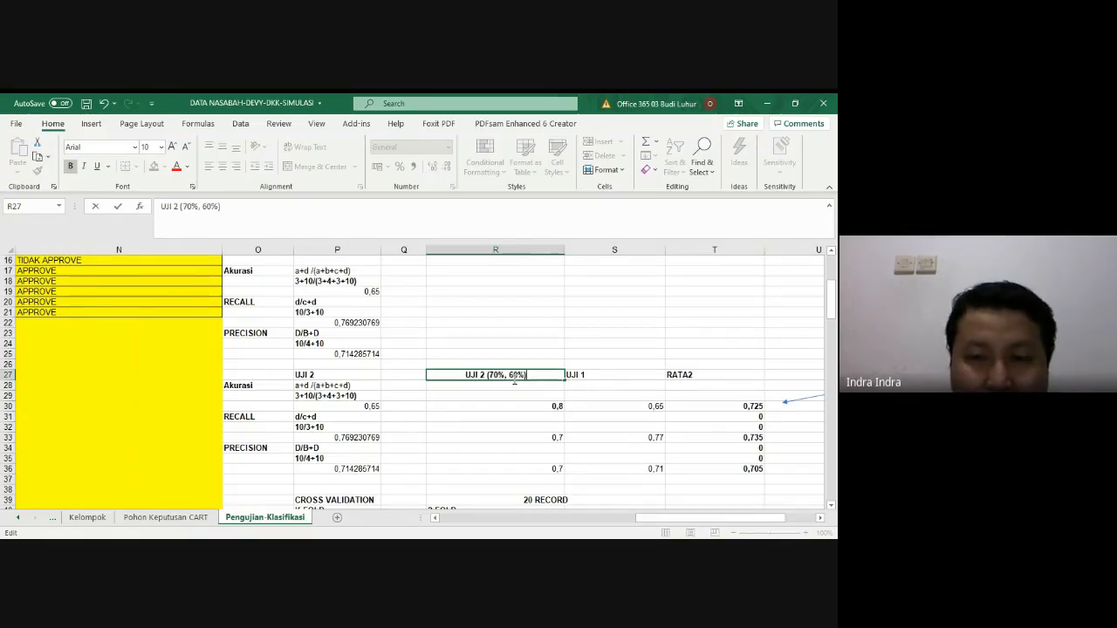
key(BackSpace)
key(BackSpace)
key(BackSpace)
key(BackSpace)
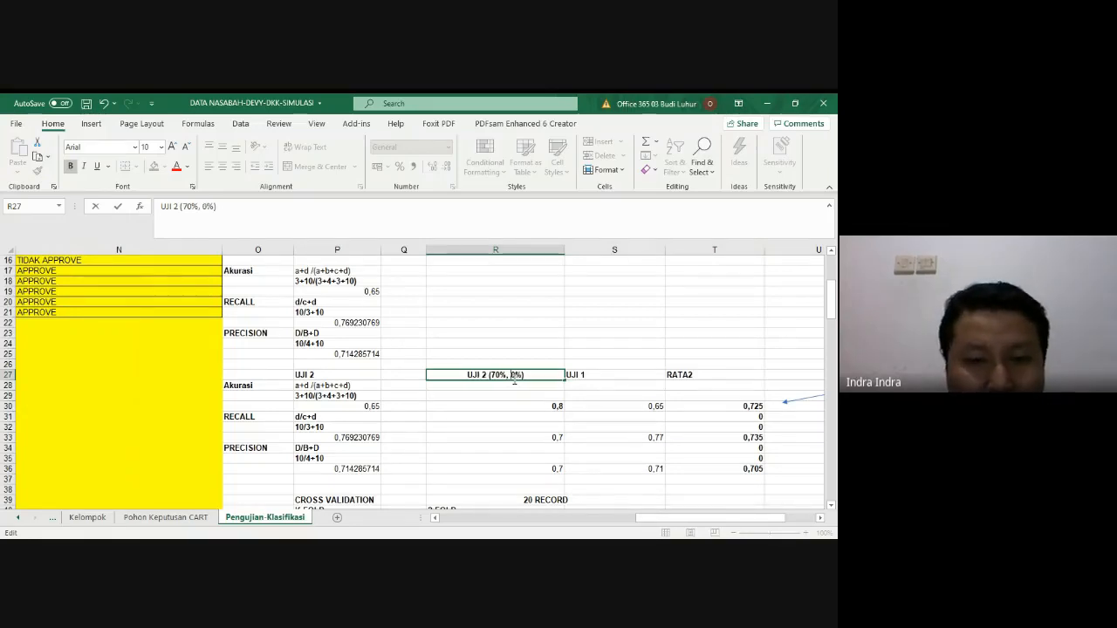
text(30%))
key(Return)
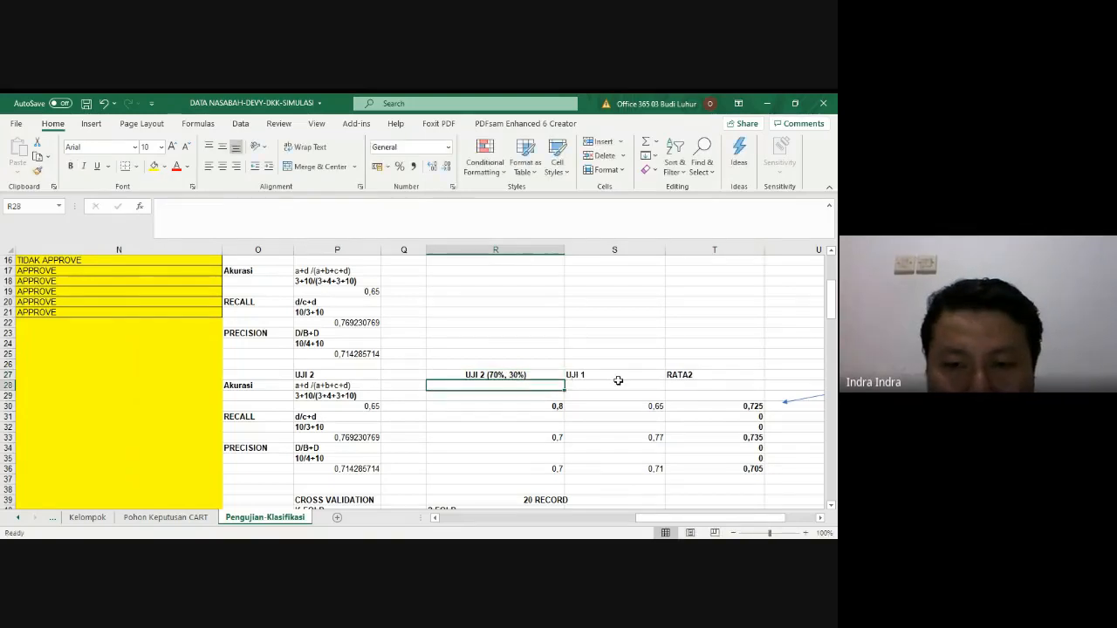
- Extend the UJI 1 heading in S27 with its data split so it reads "UJI 1 (80%, 20%)"
click(621, 392)
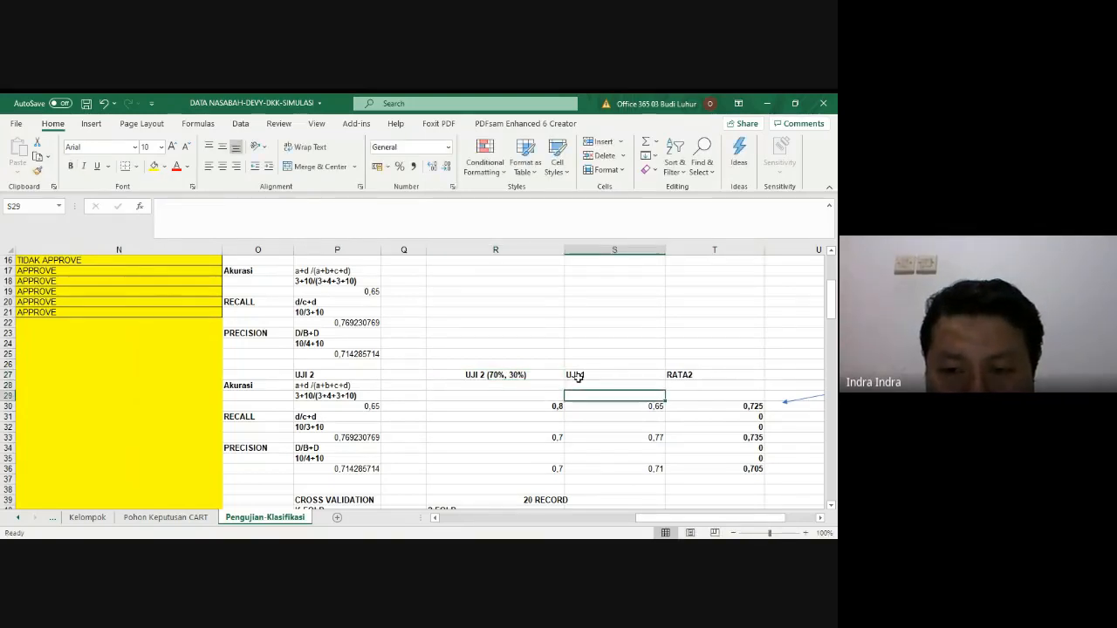
click(605, 375)
double_click(607, 375)
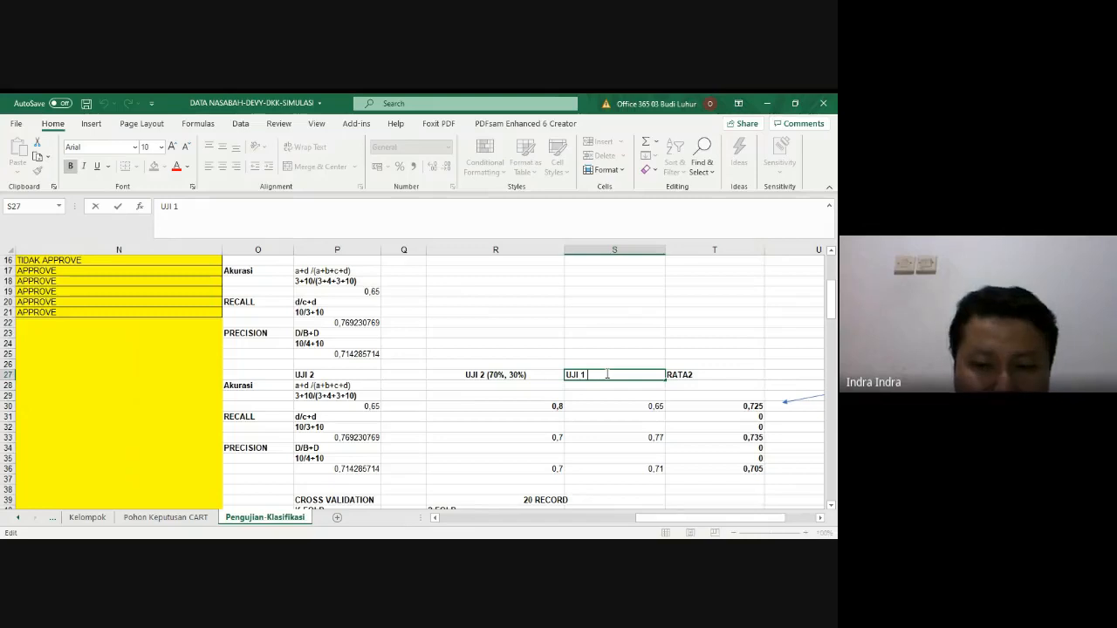
text((80)
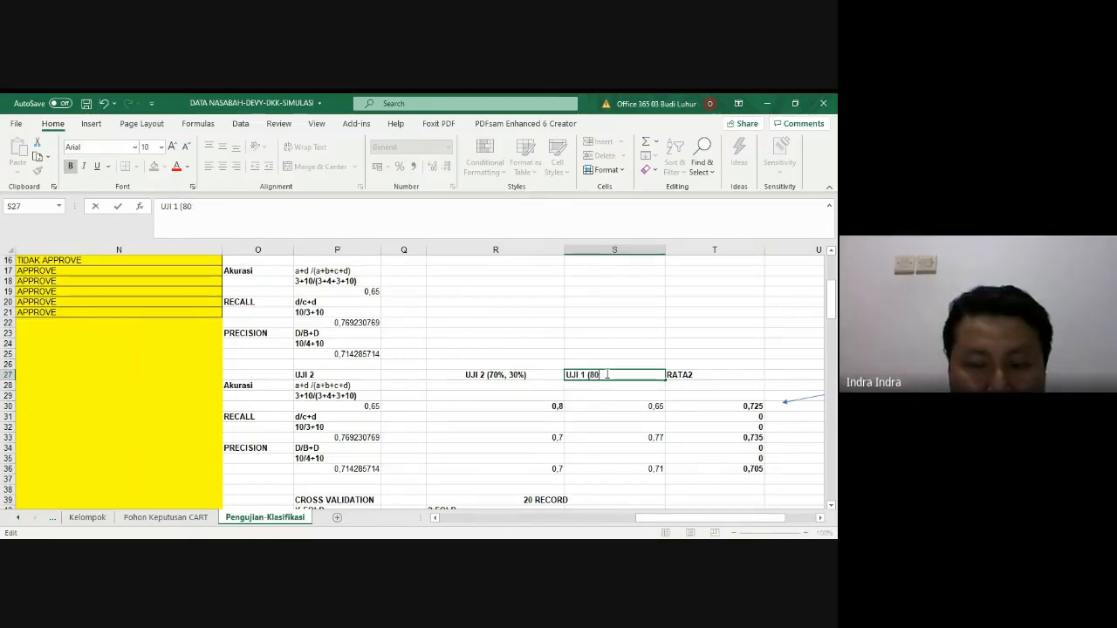
text(5,%,)
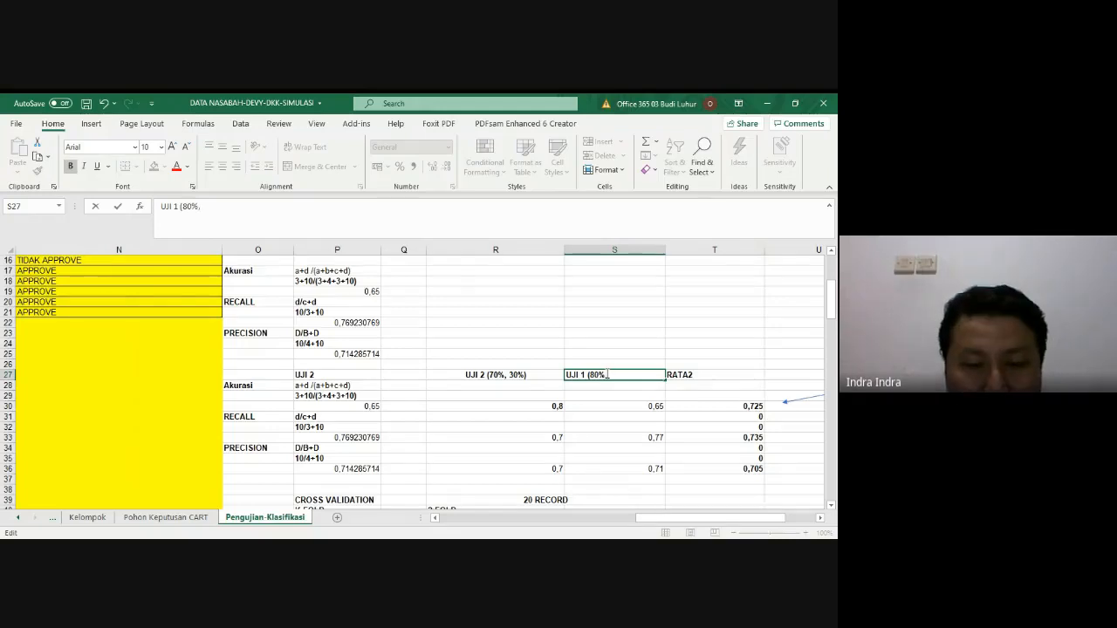
text( 20)
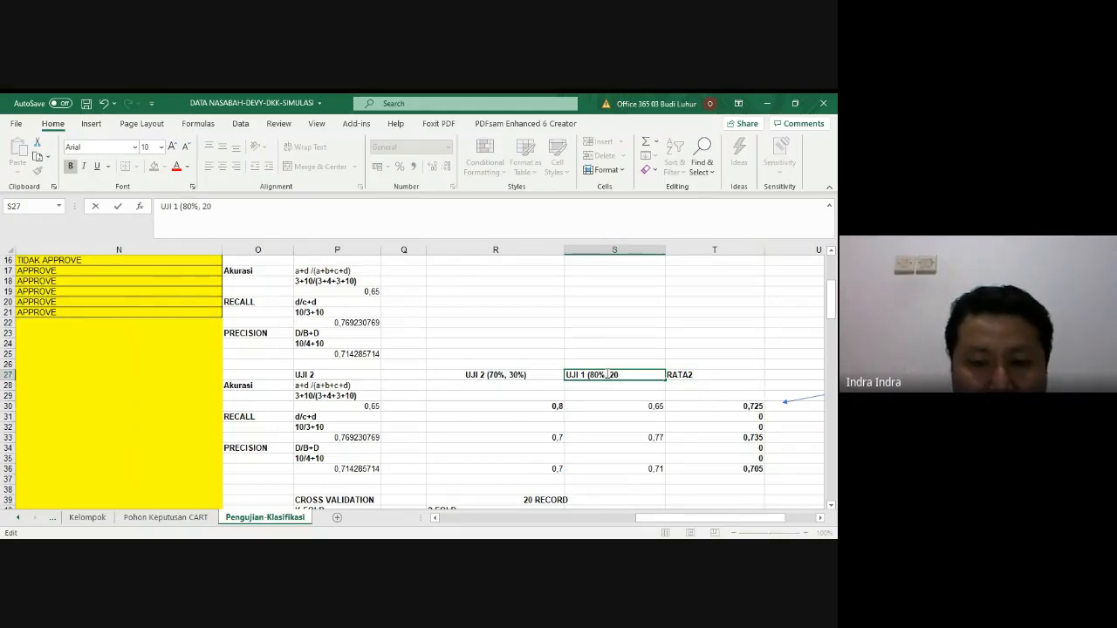
text(%))
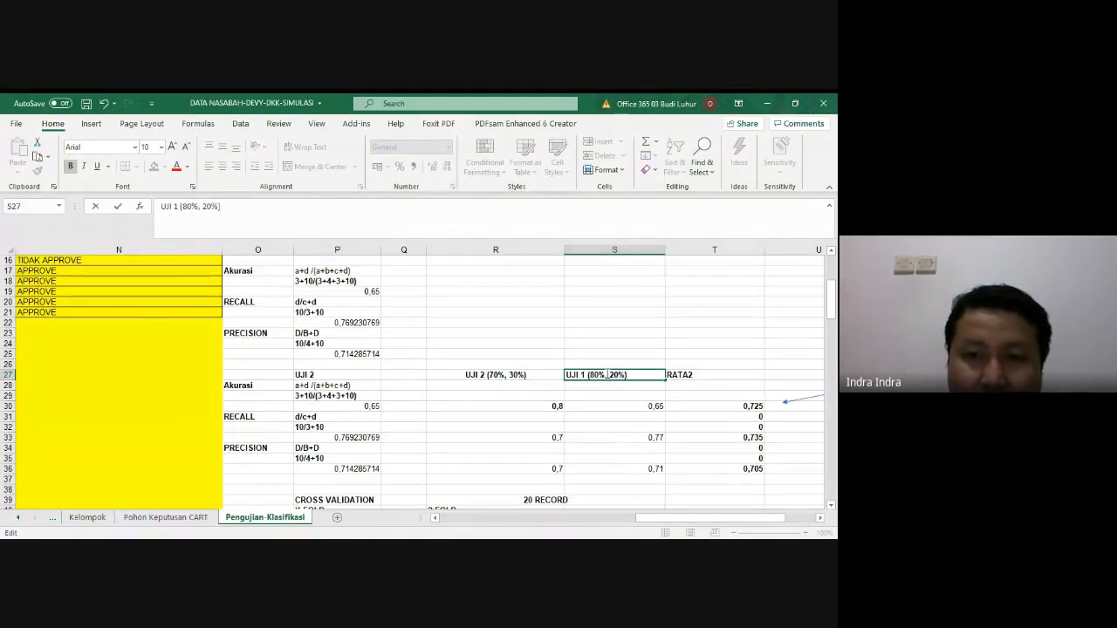
key(Return)
click(610, 416)
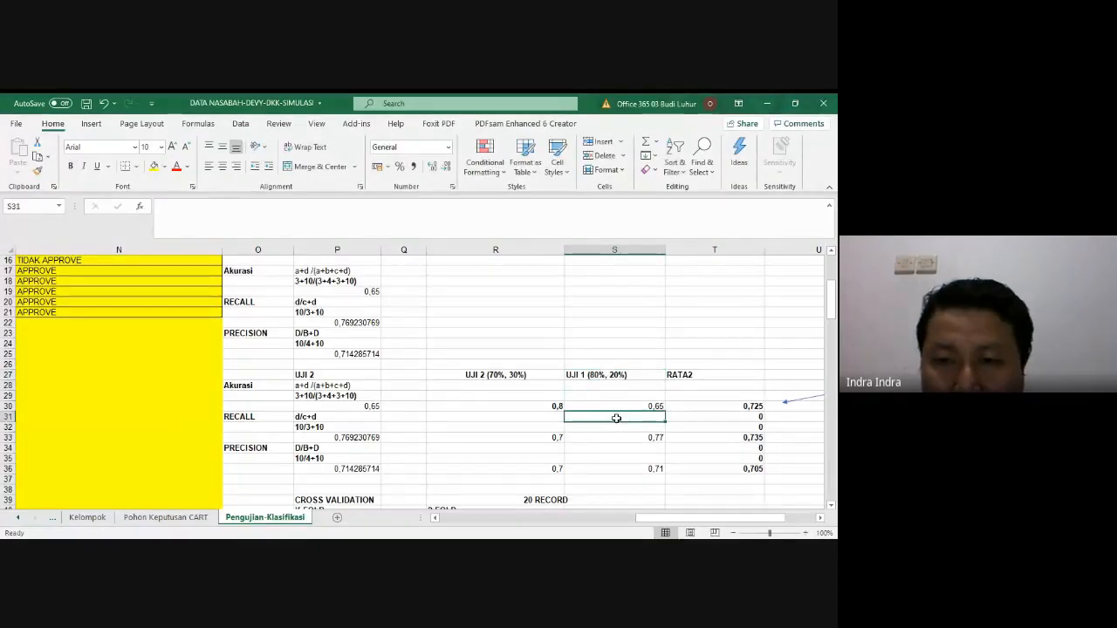
- Change the cross-validation example's data size in R39 to "100 RECORD"
scroll(610, 416, down, 1)
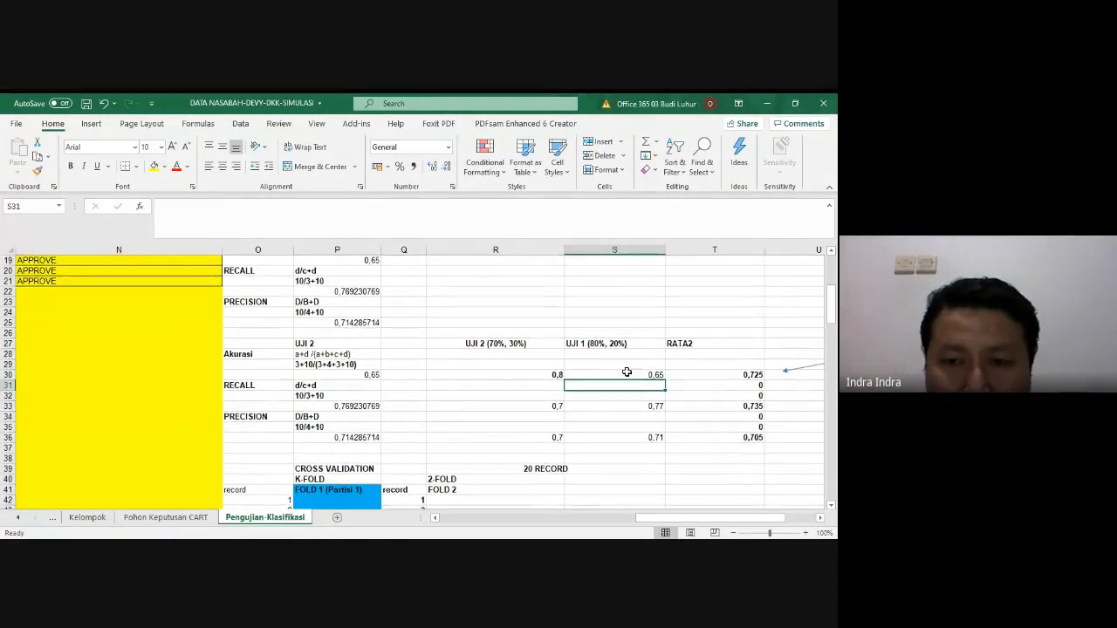
click(700, 339)
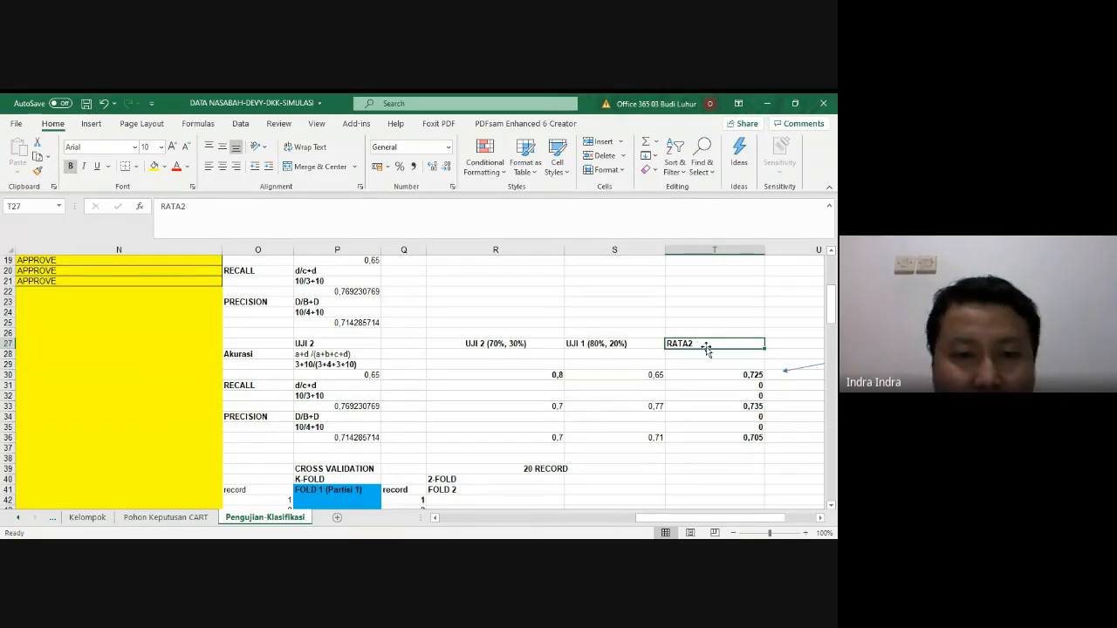
scroll(699, 340, down, 2)
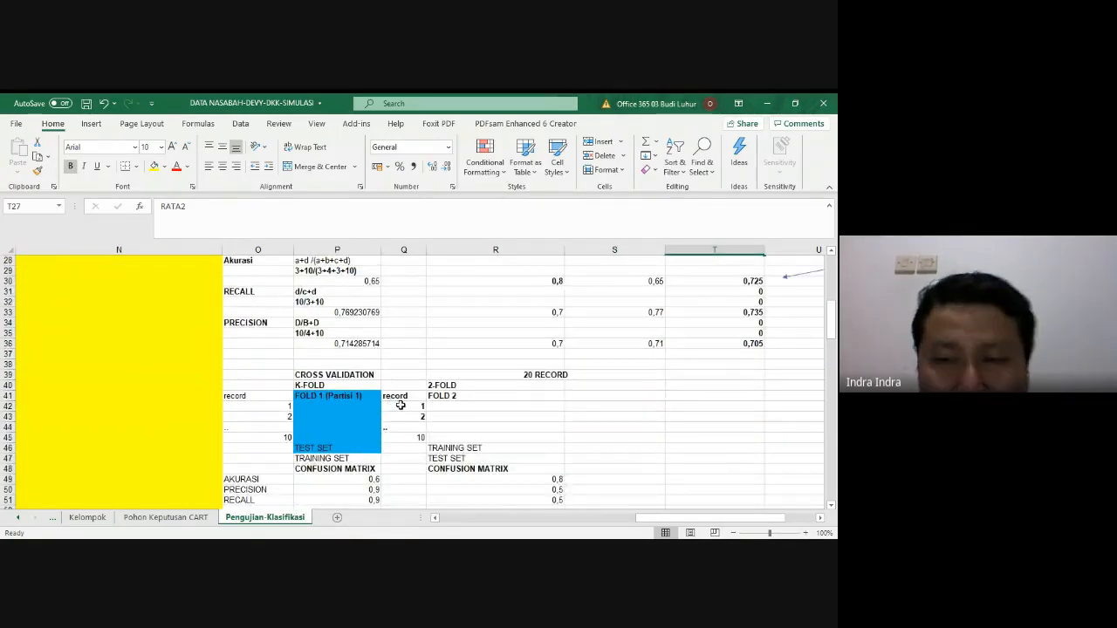
scroll(401, 403, up, 3)
scroll(402, 405, down, 3)
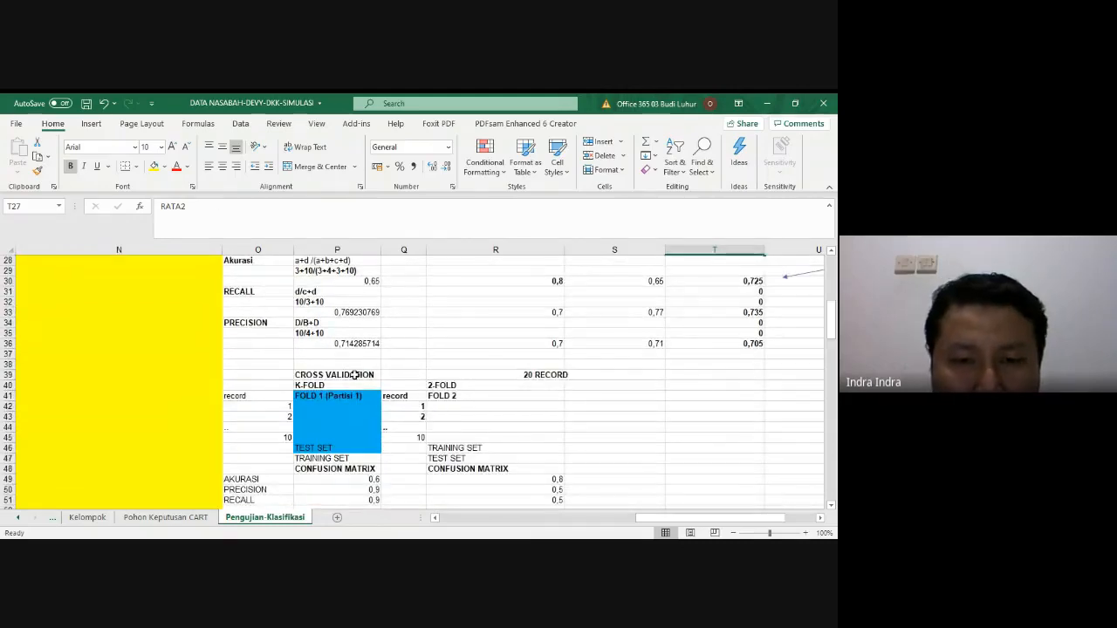
click(354, 375)
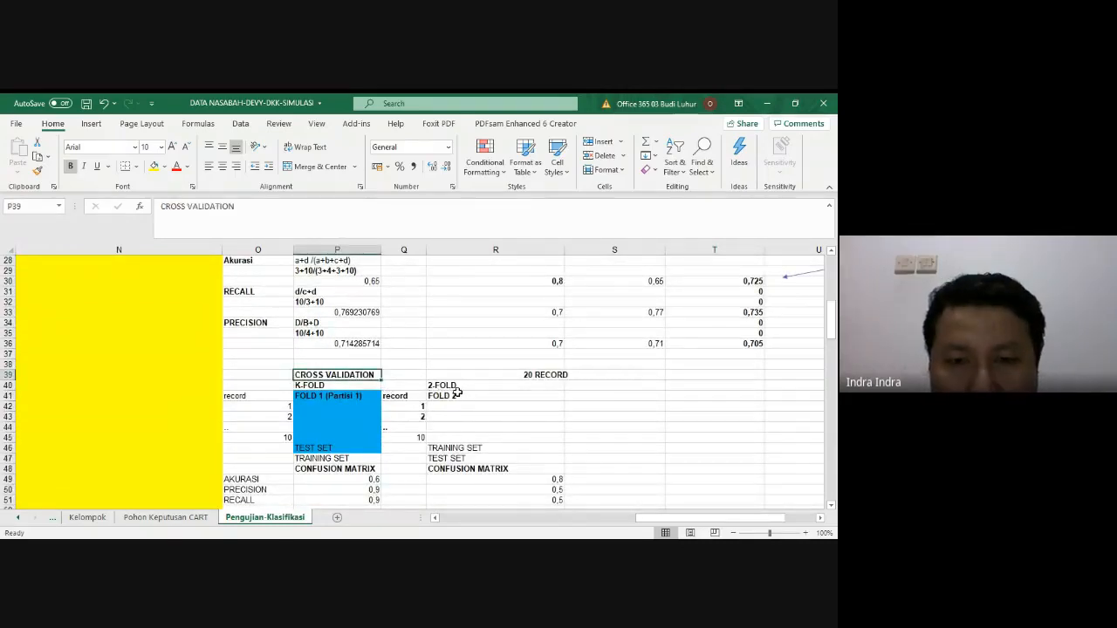
double_click(528, 375)
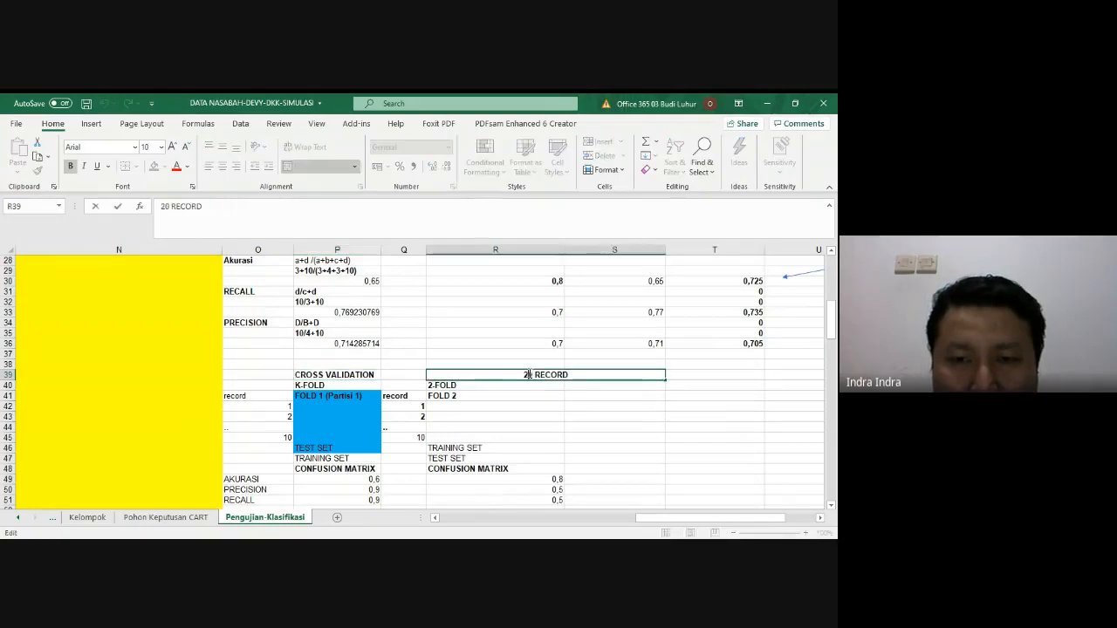
key(BackSpace)
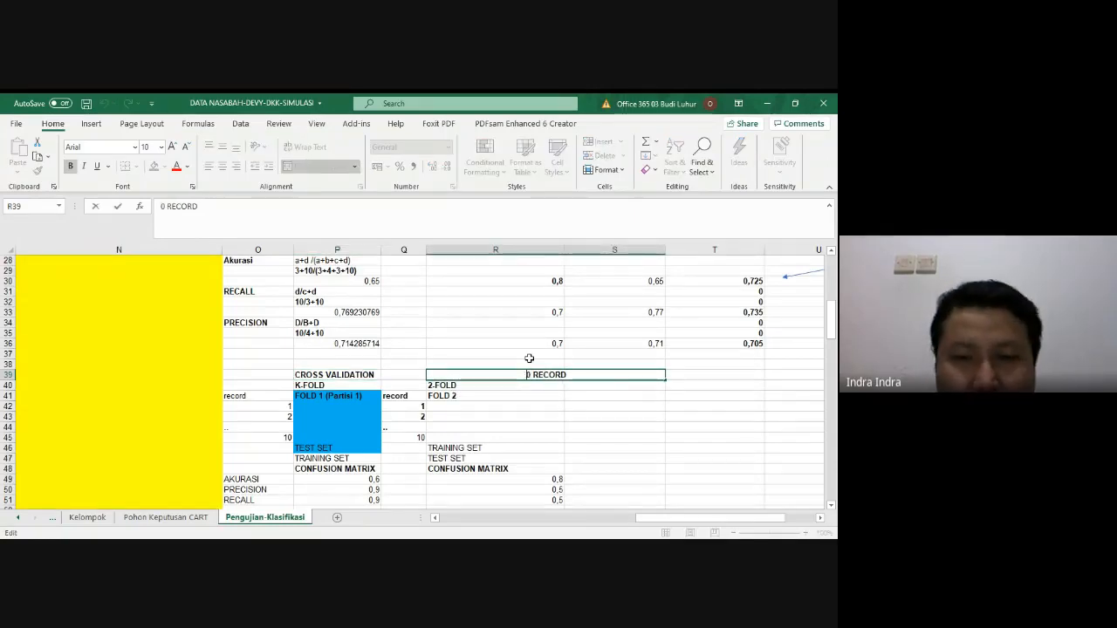
text(10)
key(Return)
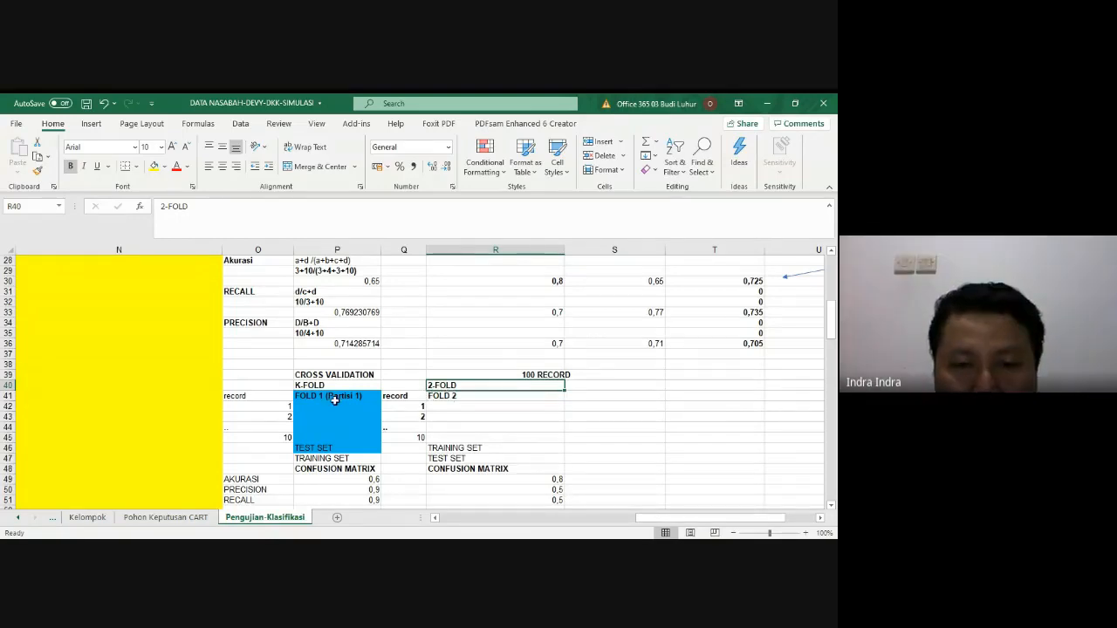
- Set the last record number of FOLD 1 in O45 to 50
double_click(291, 437)
key(BackSpace)
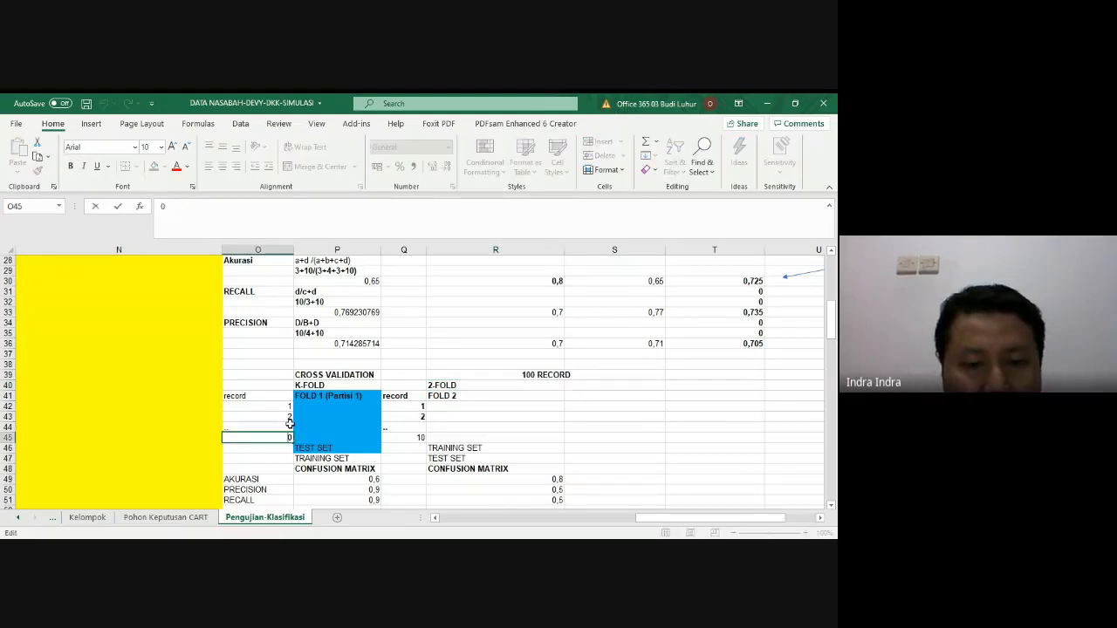
text(5)
key(Return)
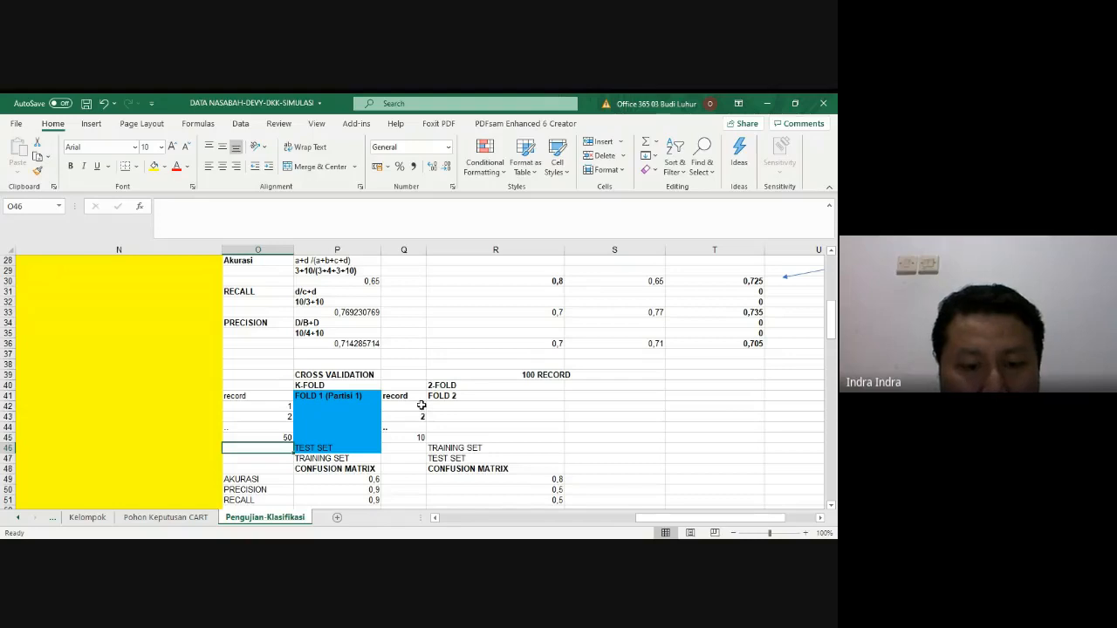
- Renumber the FOLD 2 records as 51 in Q42, 52 in Q43 and 100 in Q45, and save the workbook
click(421, 406)
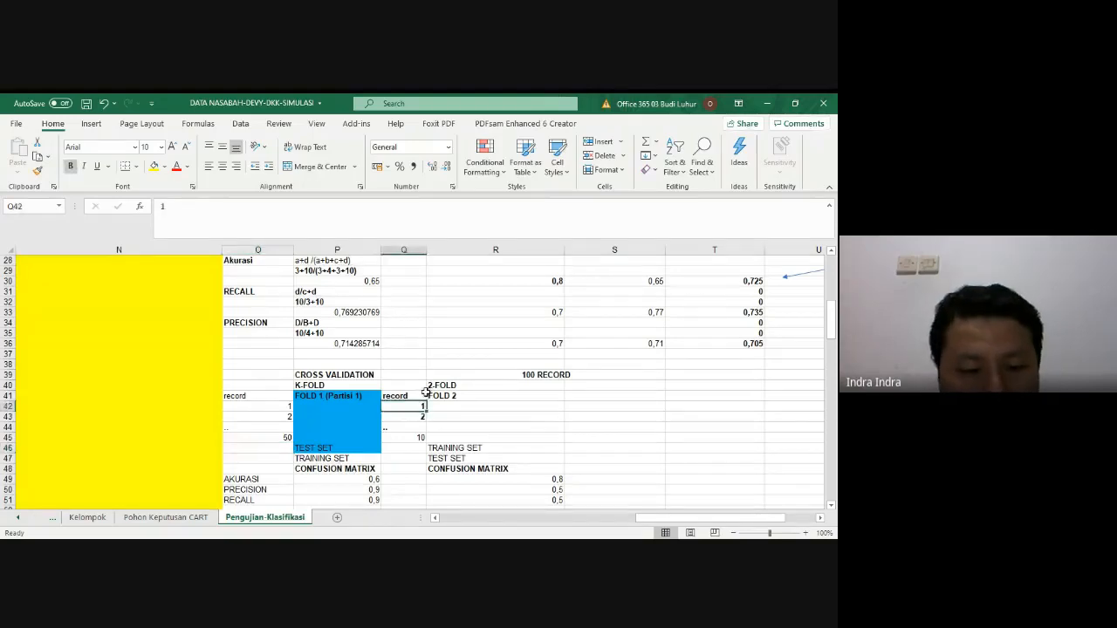
text(51)
key(Return)
text(5)
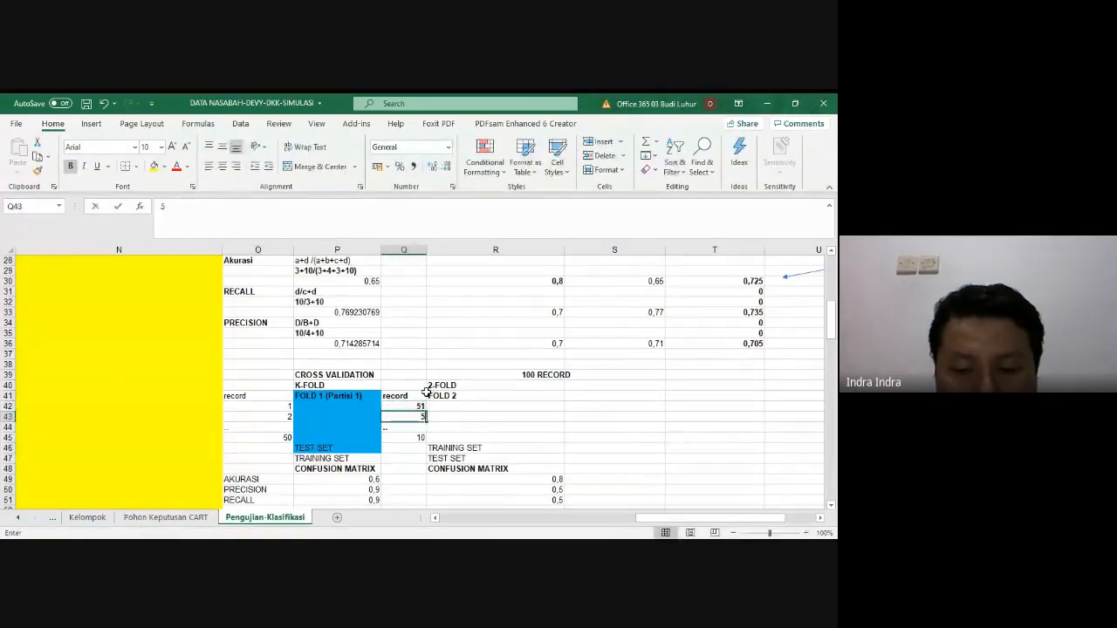
text(1)
key(Return)
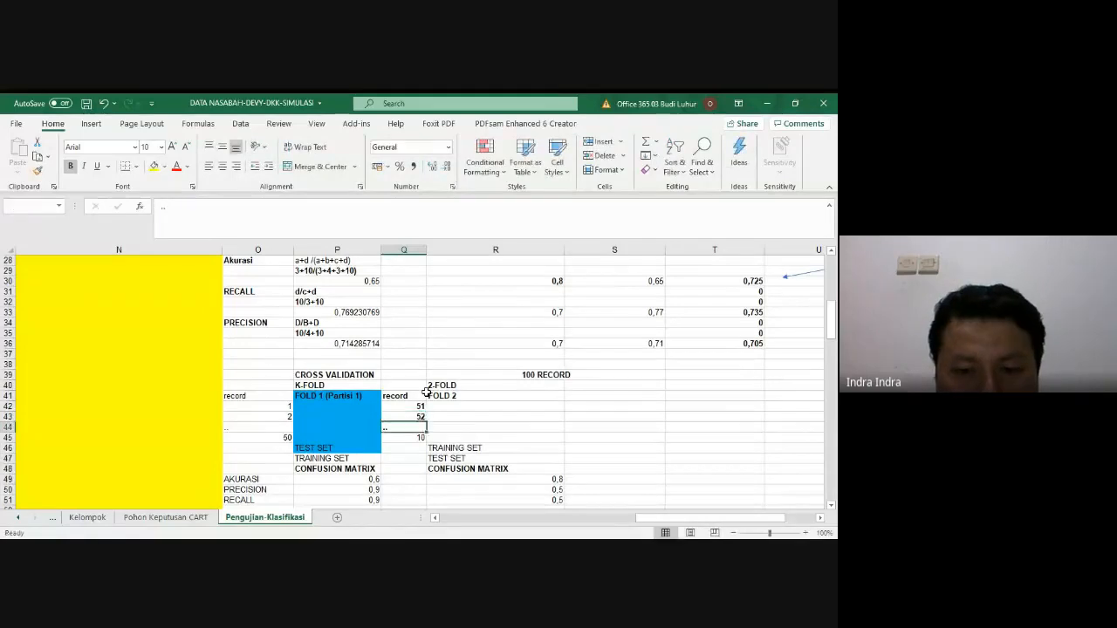
key(Return)
text(100)
key(Return)
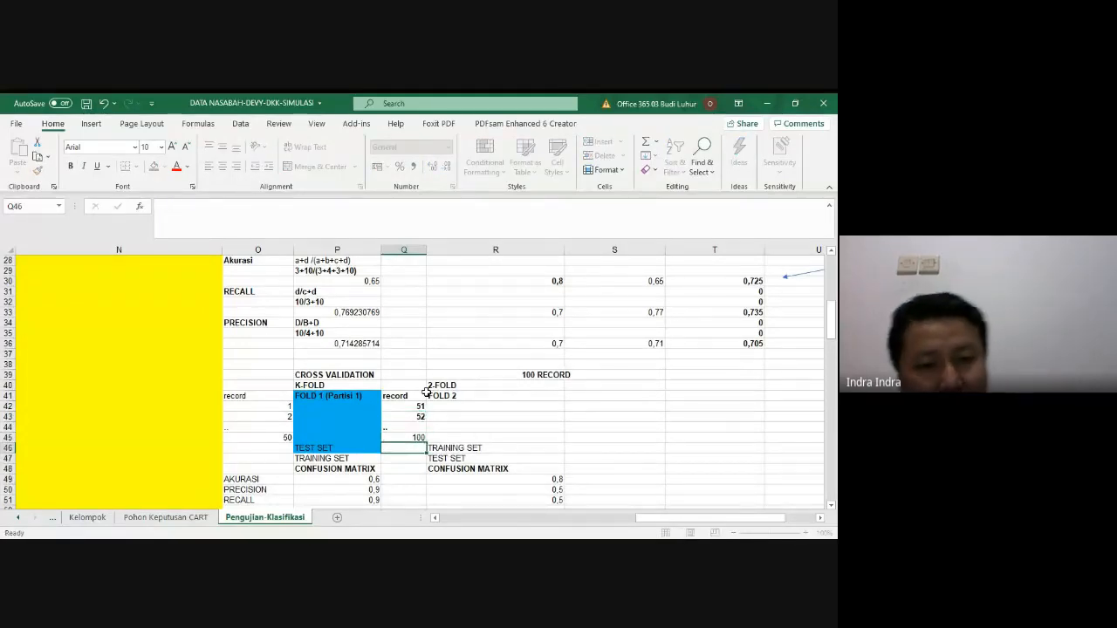
key(ctrl+s)
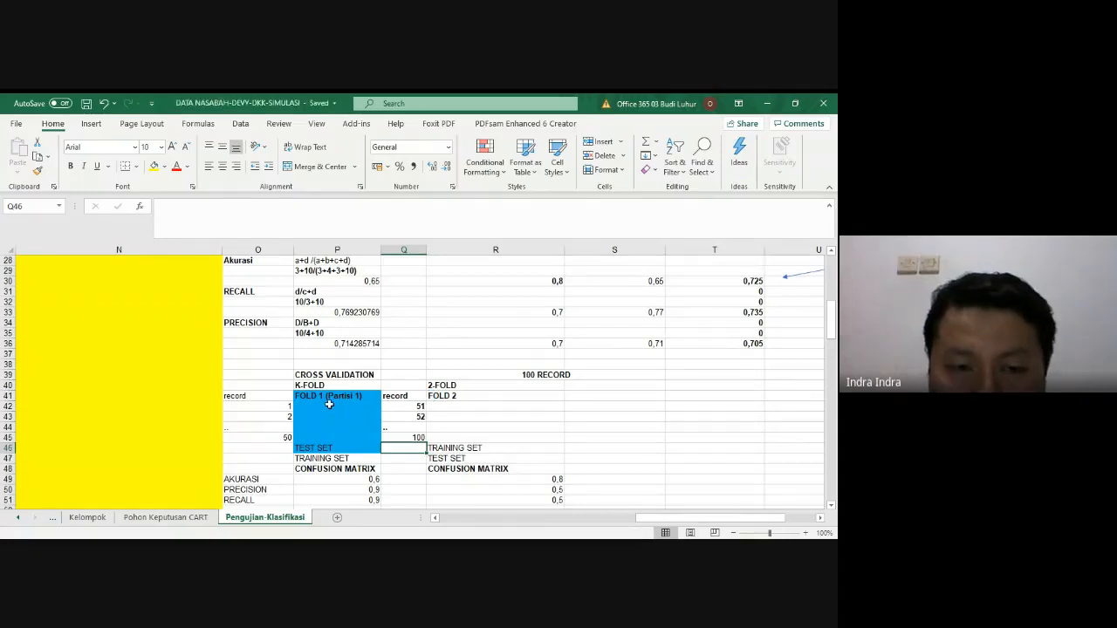
- Examine the K-FOLD heading and the FOLD 1 partition with its TEST SET and TRAINING SET labels
scroll(327, 388, down, 1)
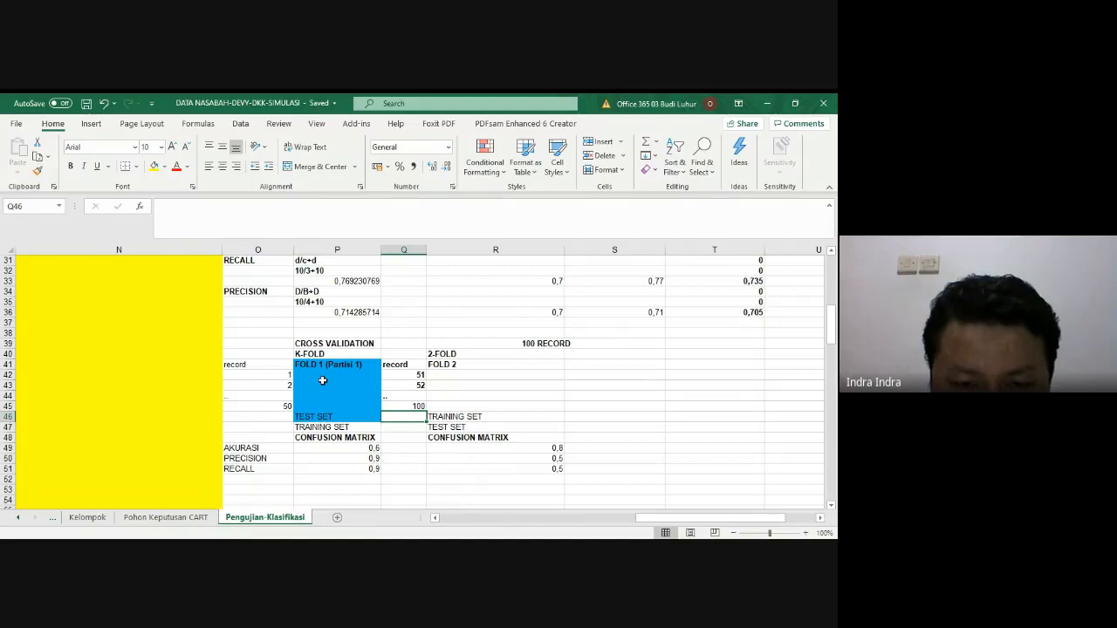
click(337, 427)
click(333, 417)
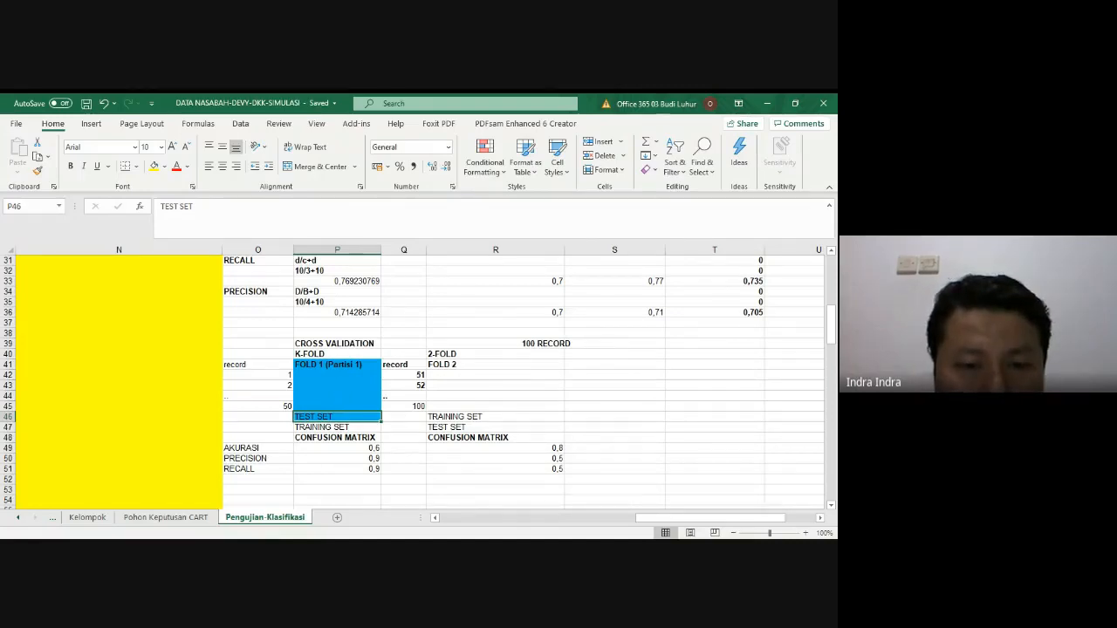
click(337, 386)
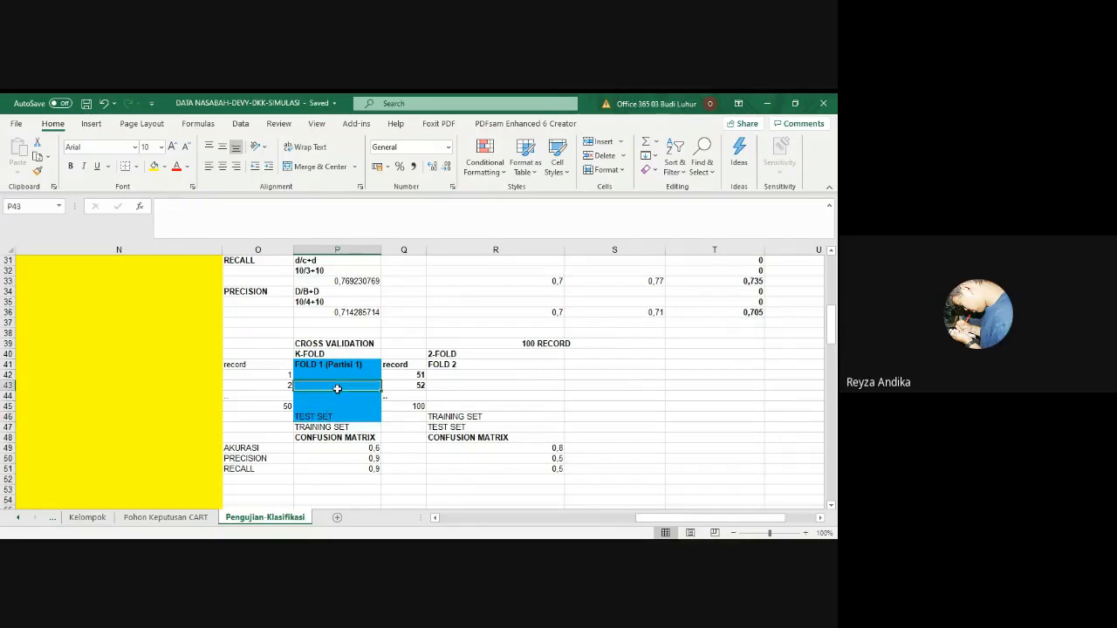
click(338, 354)
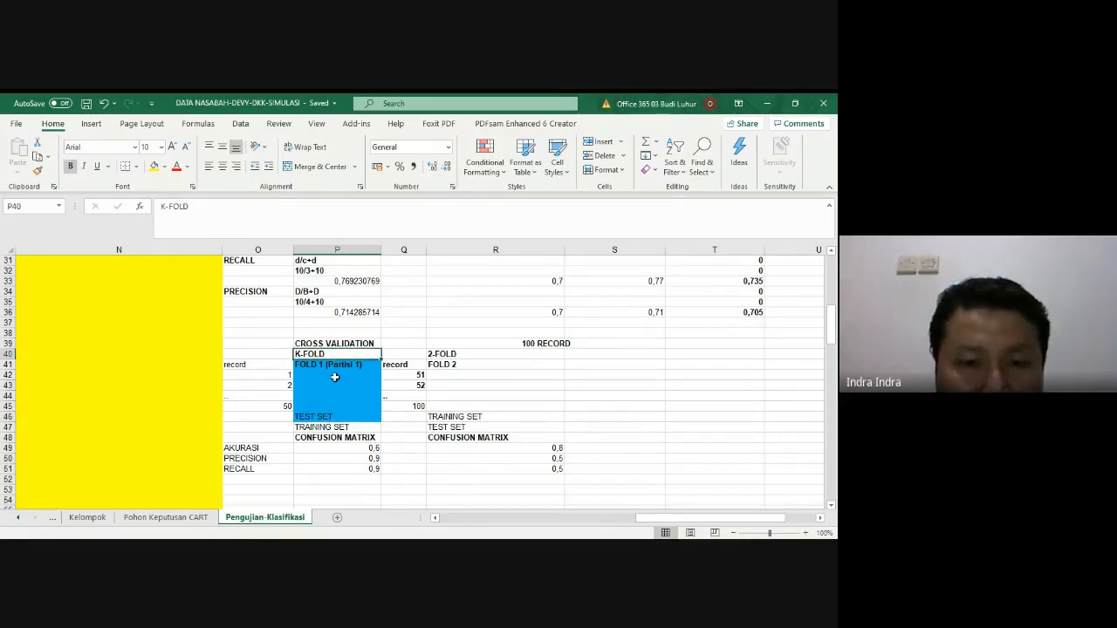
click(334, 416)
- Clear the second row of set labels, TRAINING SET and TEST SET, in P47:R47
drag(334, 427, 463, 425)
key(ctrl+c)
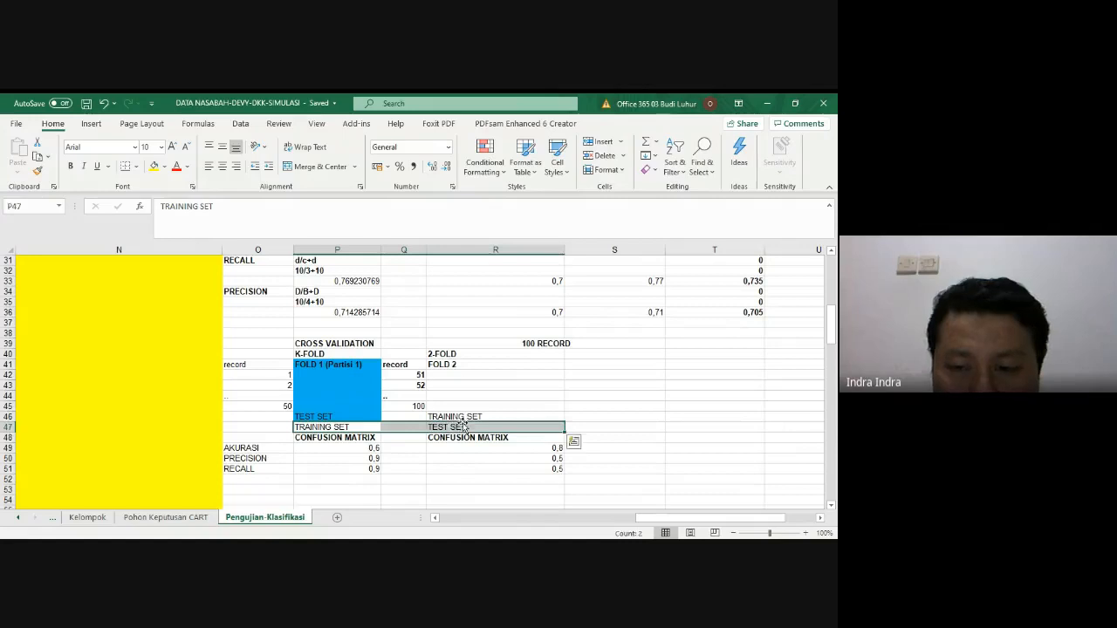
key(Delete)
click(411, 447)
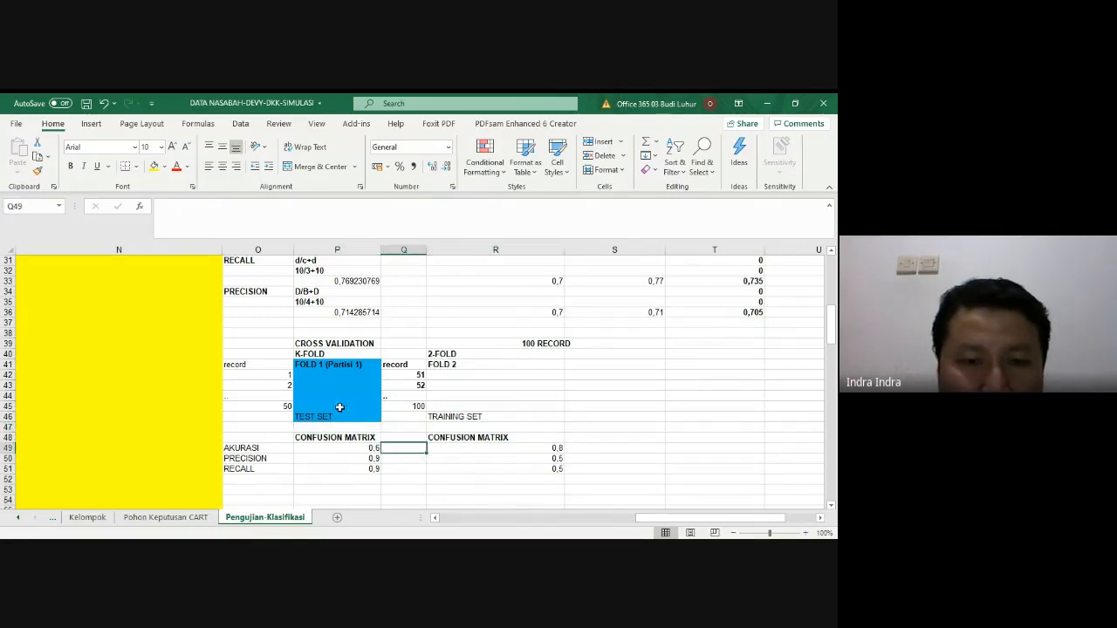
- Examine the row 46 test and training roles of both folds and FOLD 1's confusion matrix accuracy, precision and recall
click(339, 416)
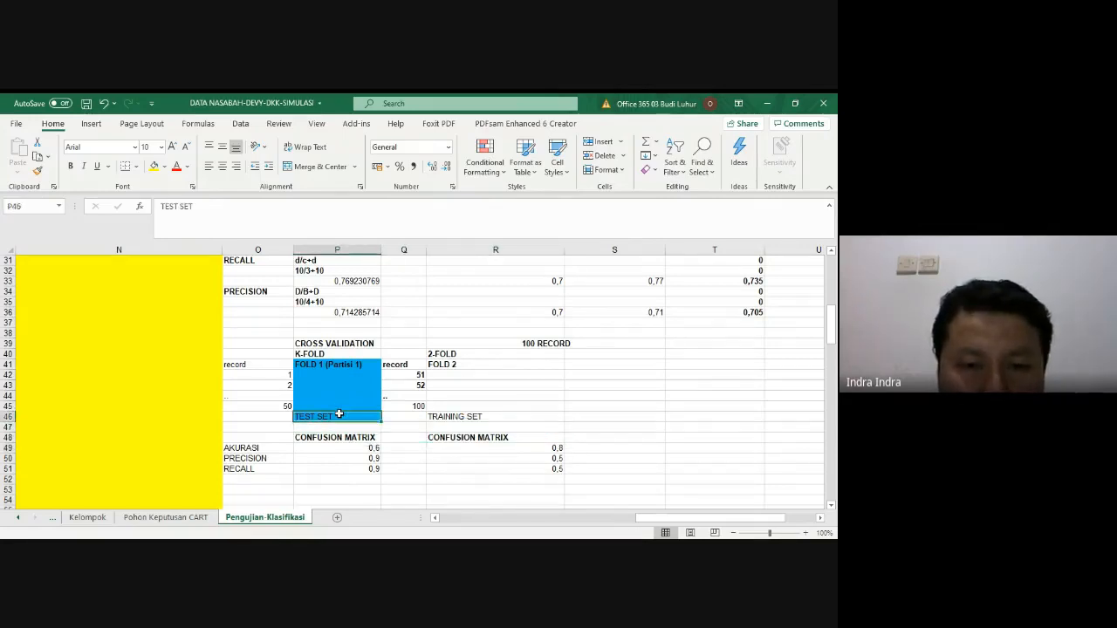
click(454, 417)
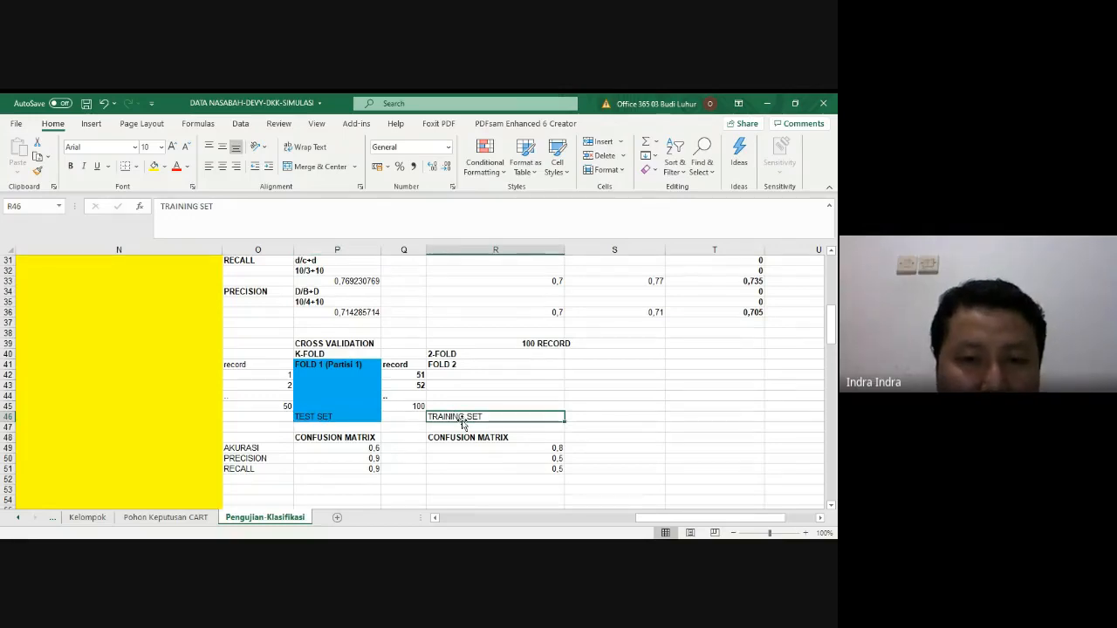
click(329, 417)
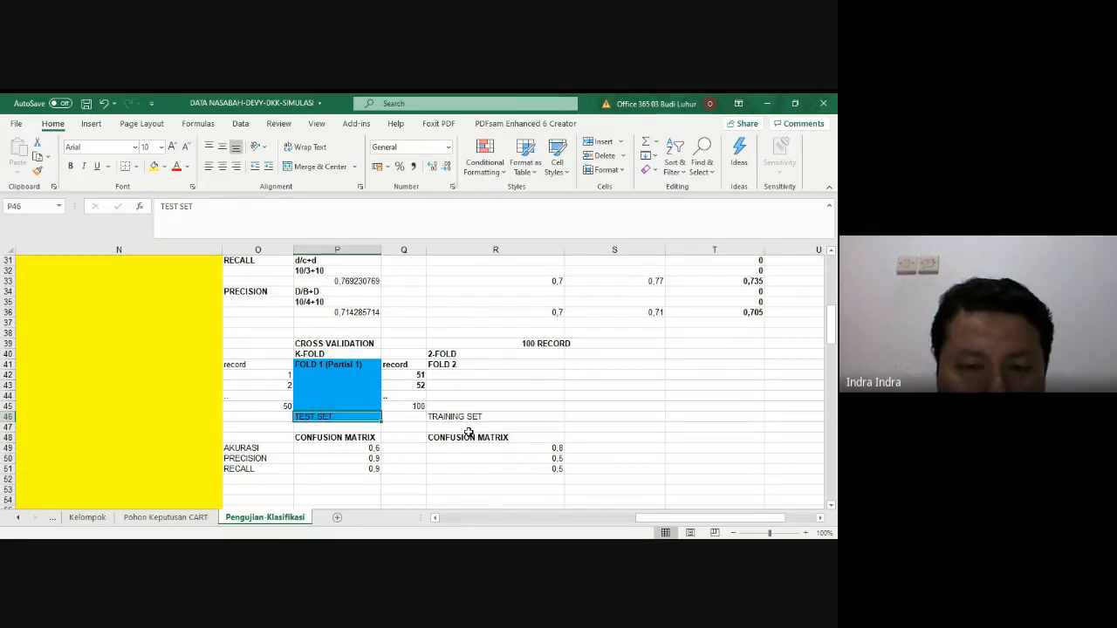
click(362, 441)
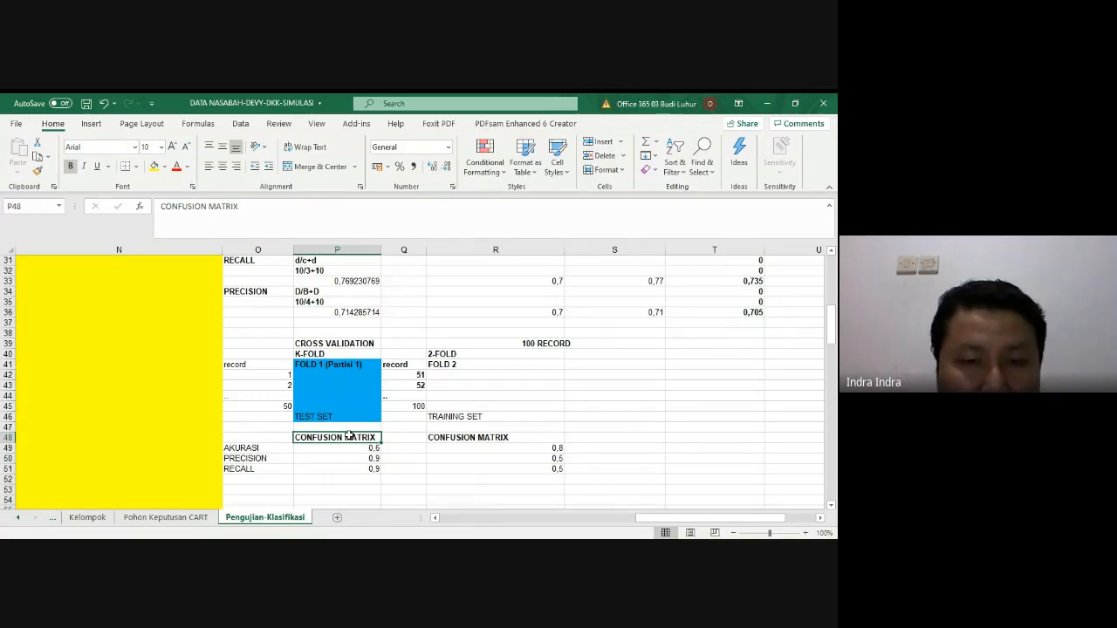
click(271, 450)
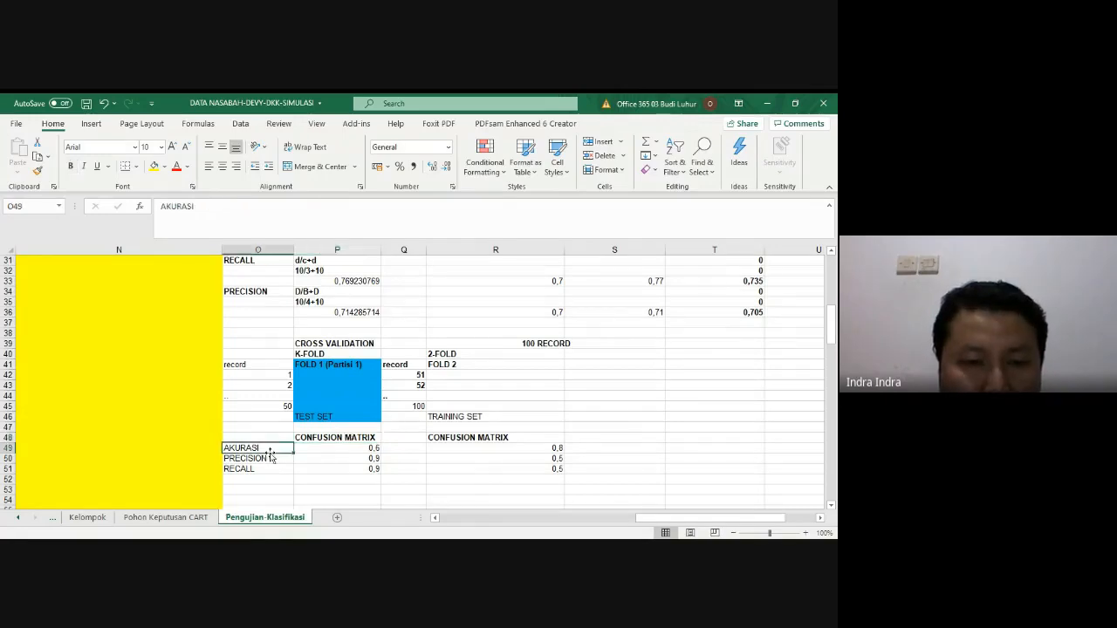
key(Down)
key(Down)
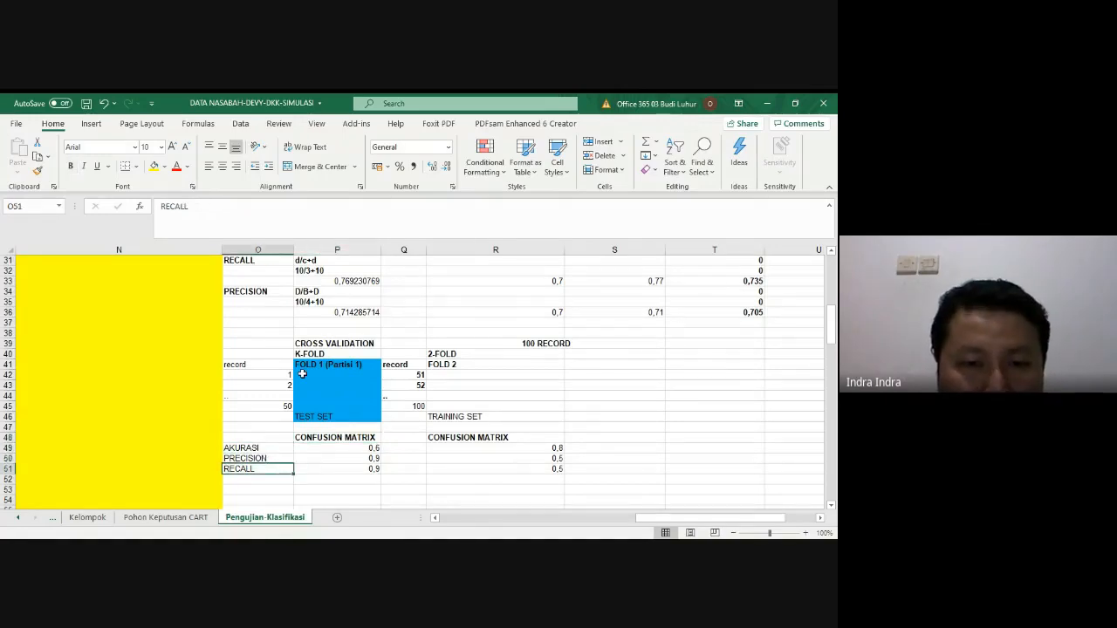
drag(306, 365, 329, 419)
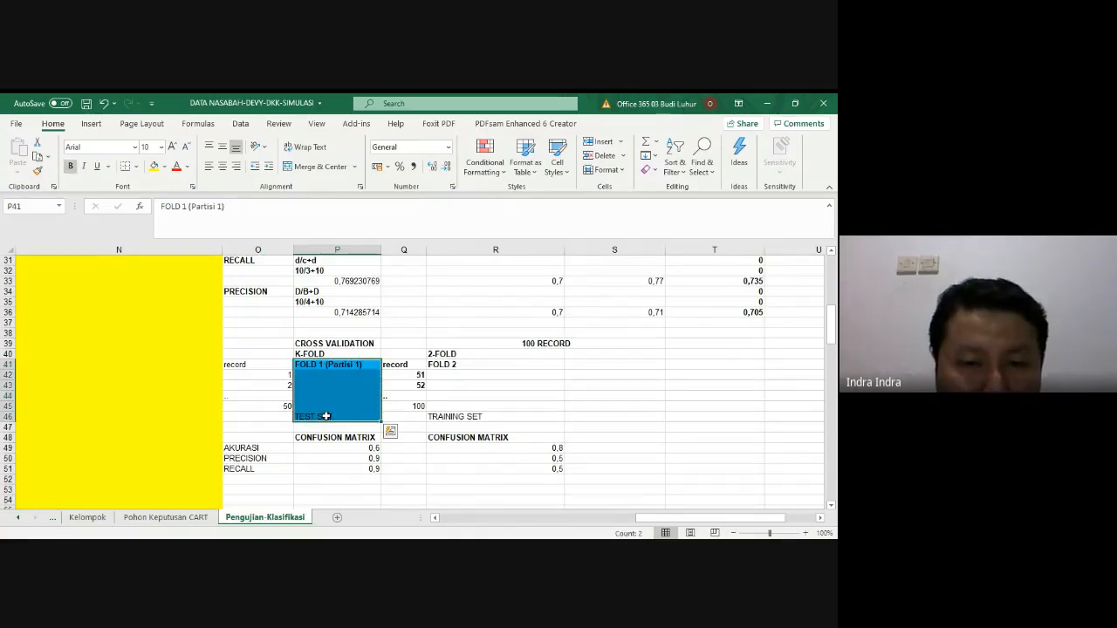
click(351, 427)
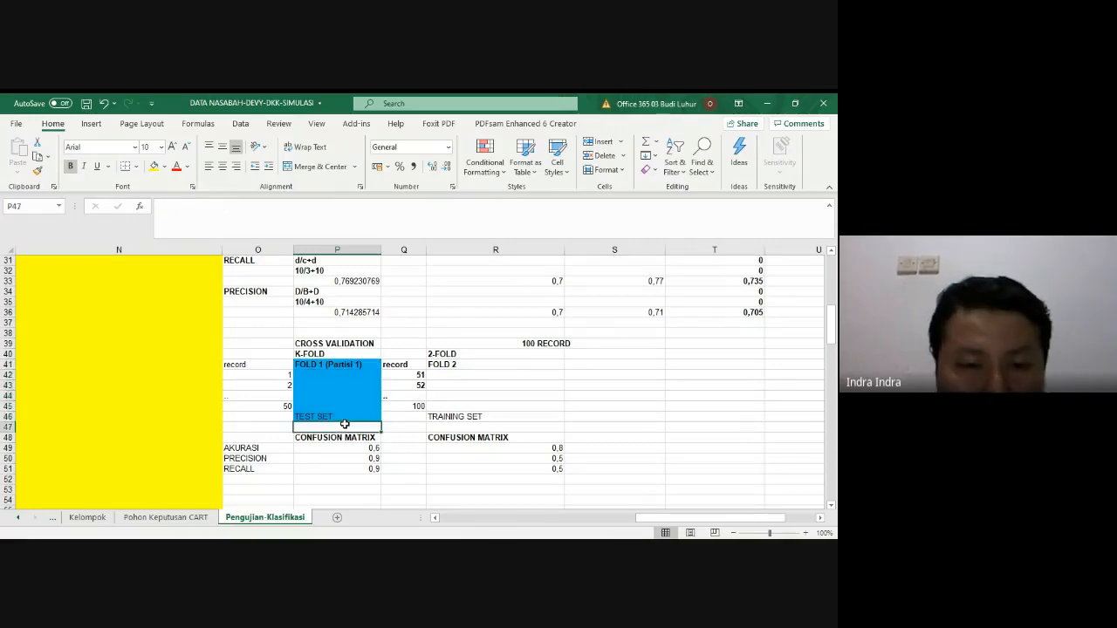
click(336, 470)
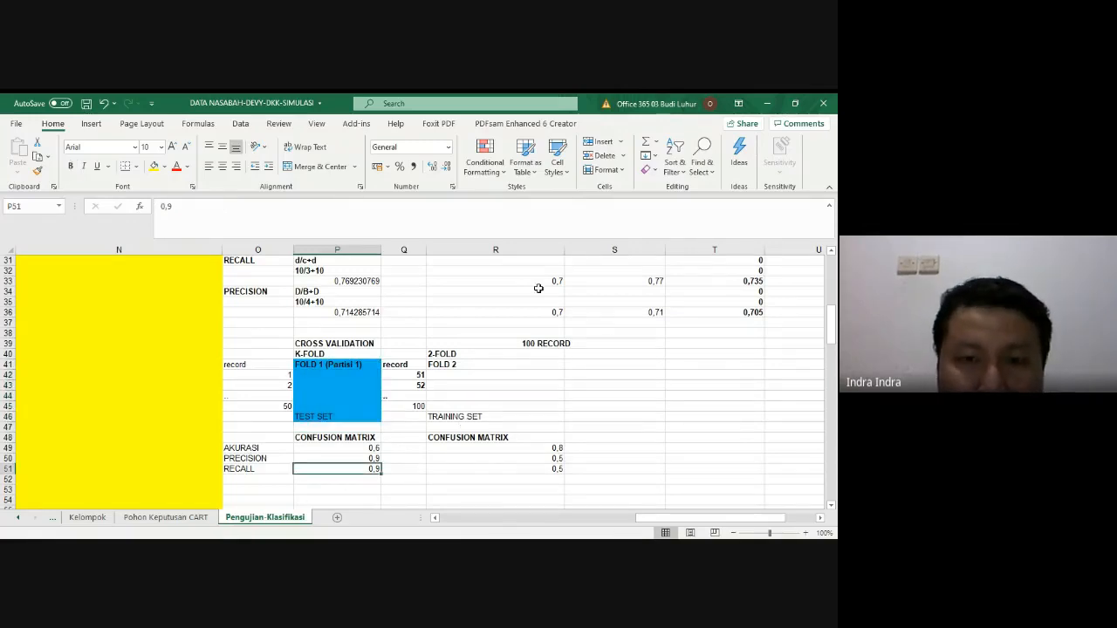
scroll(474, 274, up, 1)
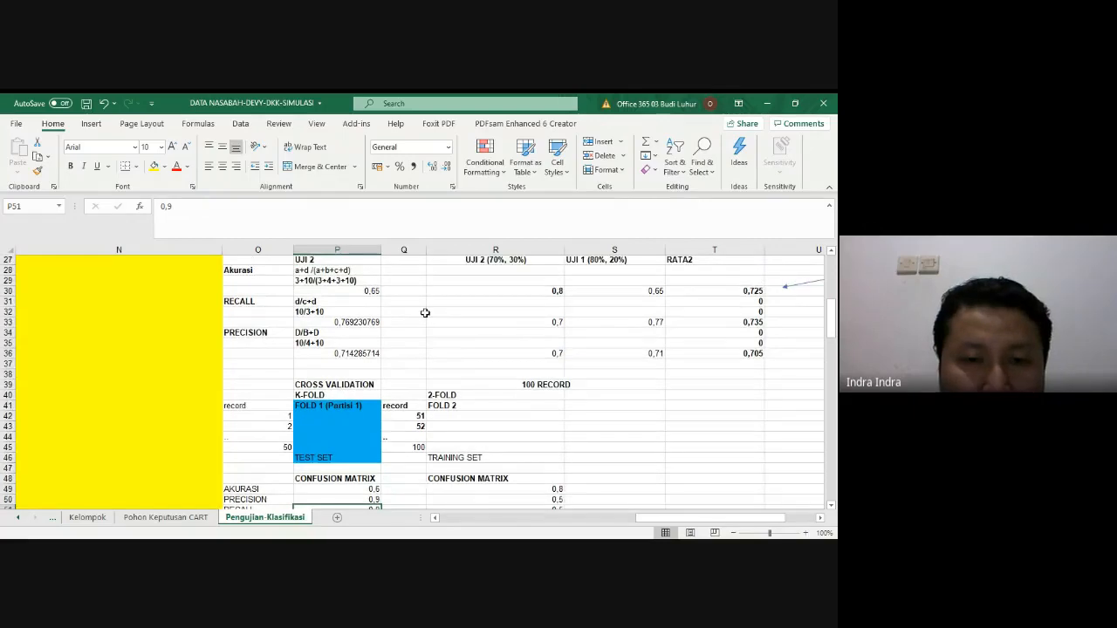
scroll(357, 401, down, 2)
- Restore the TRAINING SET and TEST SET labels in P47:R47
click(358, 398)
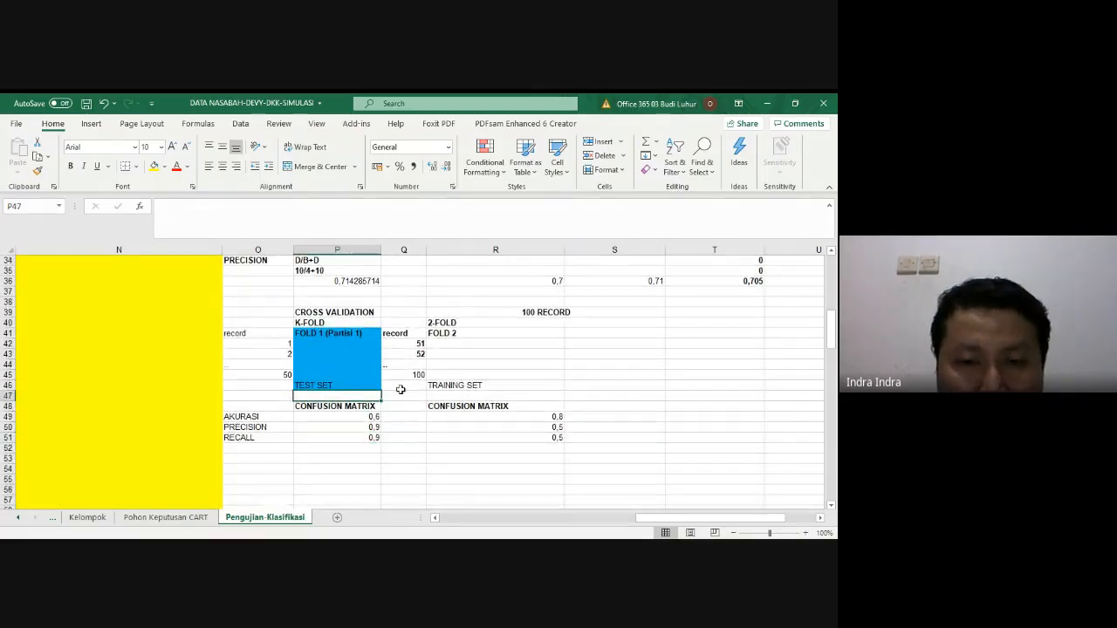
click(437, 385)
click(346, 396)
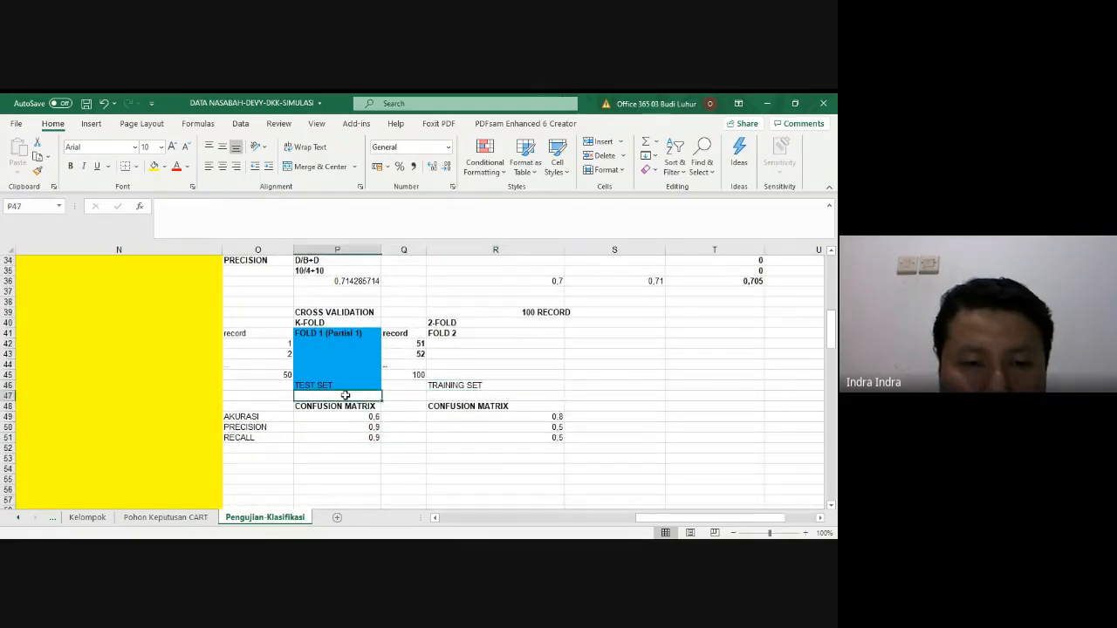
key(ctrl+v)
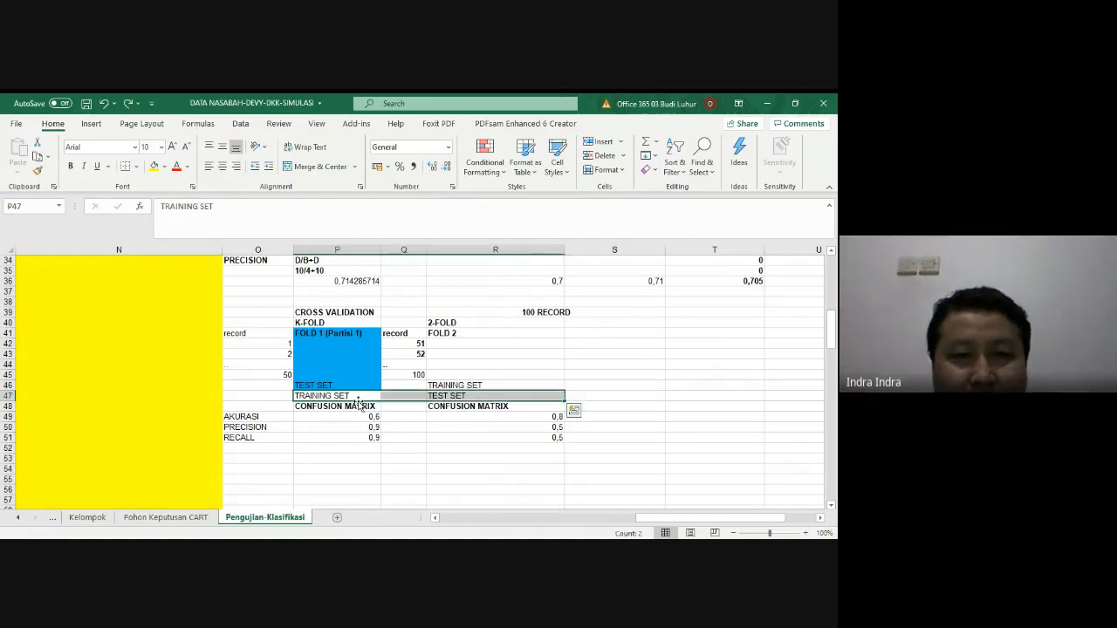
key(Right)
click(441, 395)
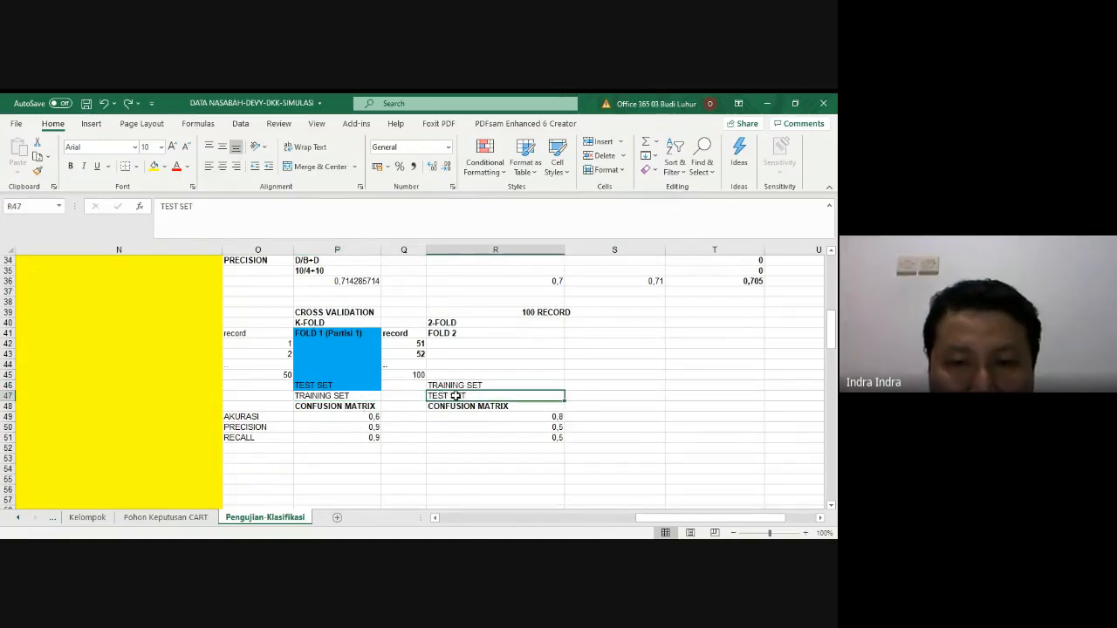
- Fill the FOLD 2 partition in R40:R47 with yellow and review its confusion matrix values in R49:R51
drag(448, 323, 467, 397)
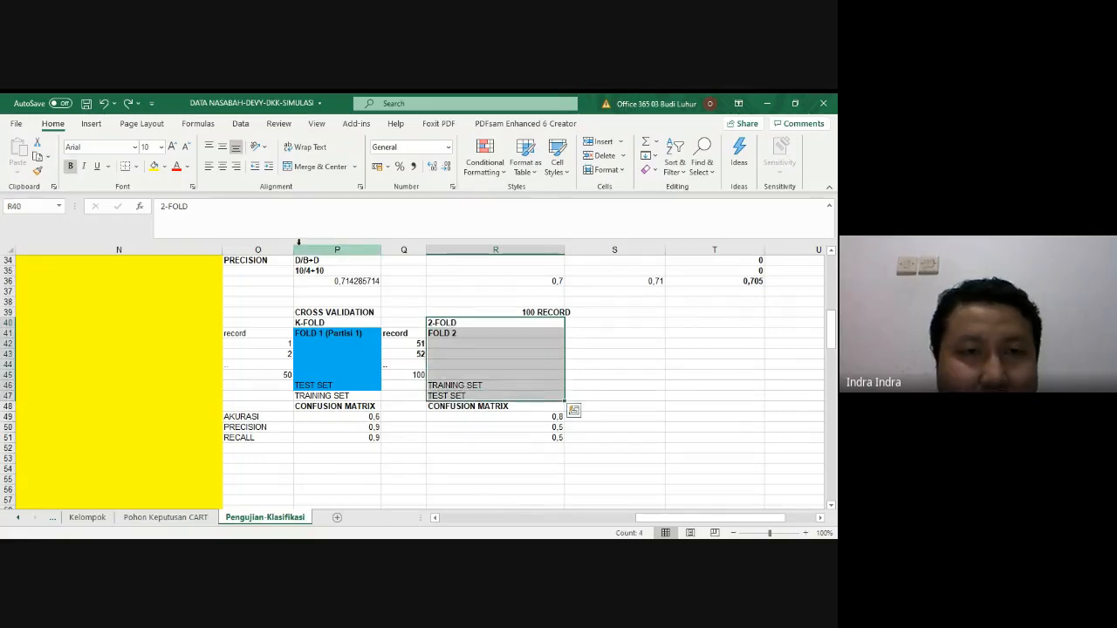
click(154, 166)
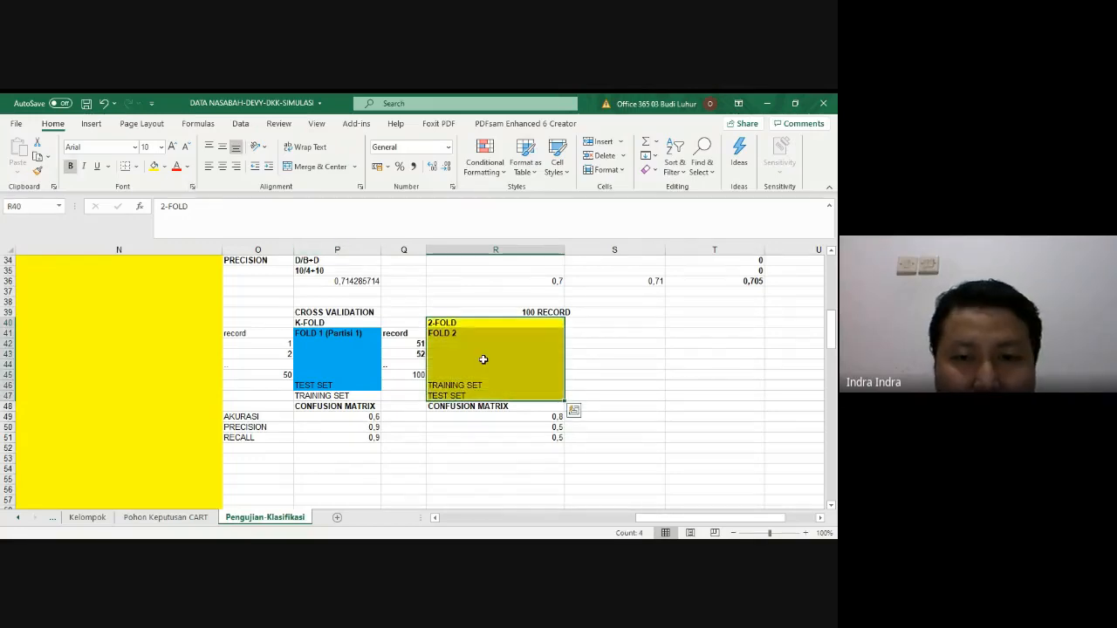
click(479, 377)
click(479, 386)
click(476, 397)
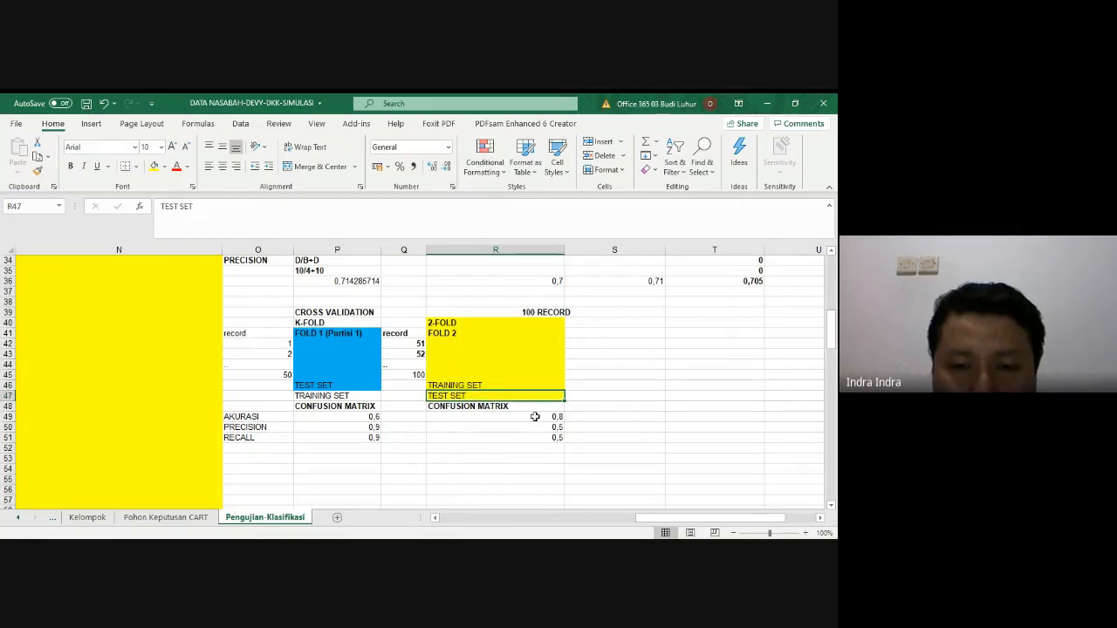
drag(534, 418, 543, 437)
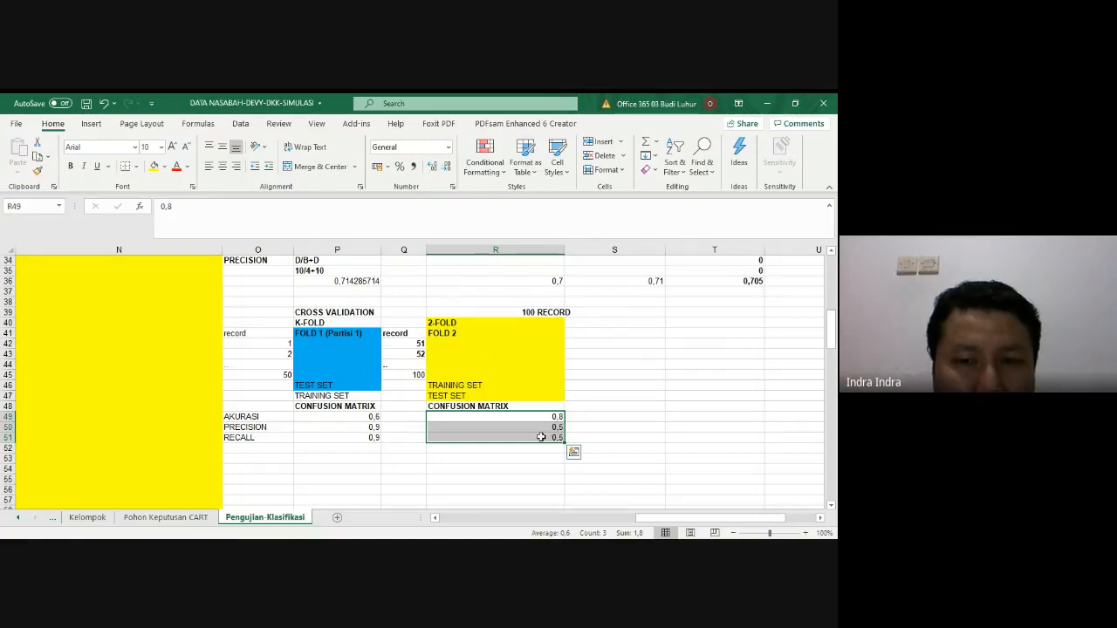
- Add the labels "Rata2" in O52 and "Paling tinggi" in O53 below the RECALL row
click(364, 459)
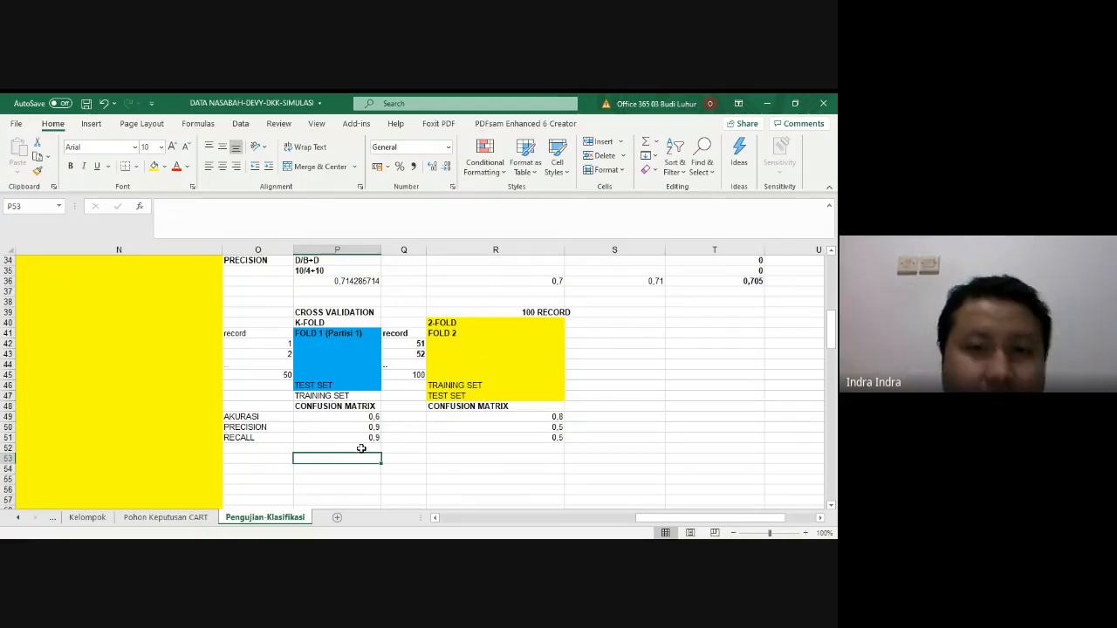
click(287, 446)
text(Rata)
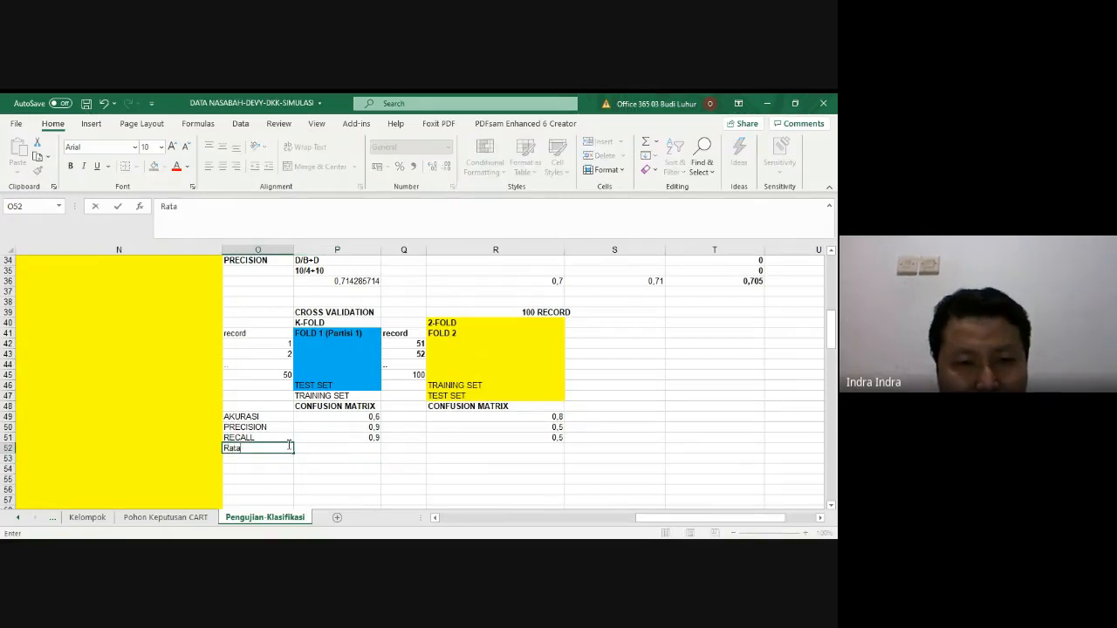
text(2)
key(Return)
text(Paling tin)
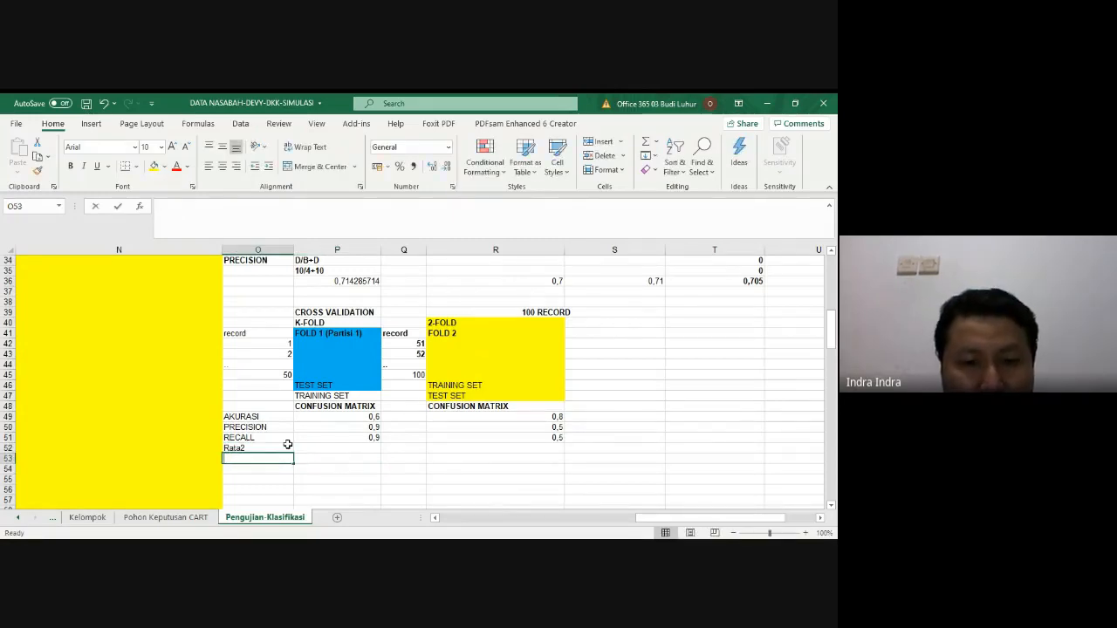
text(gg)
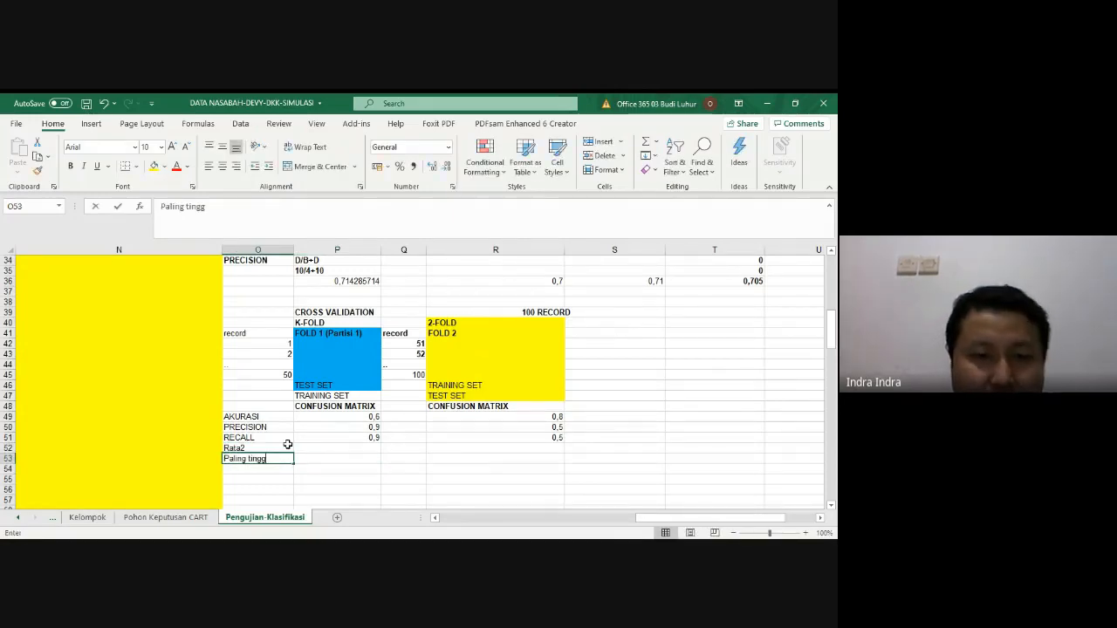
text(i)
key(Return)
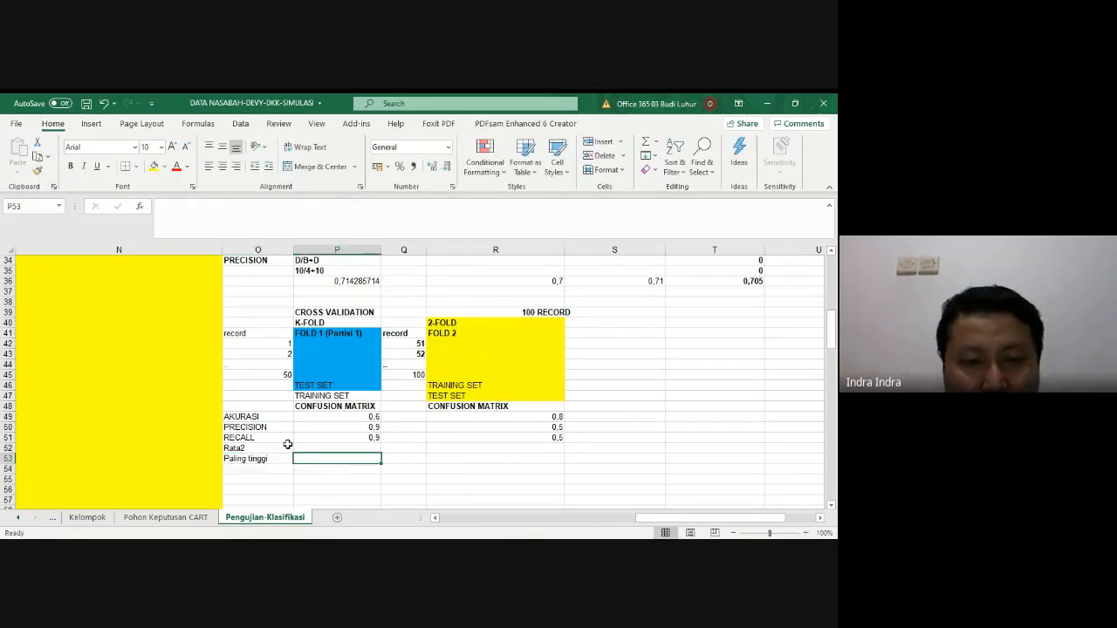
- Extend the label in O53 to read "Paling tinggi: akurasi, precisi, recall"
key(Up)
key(Right)
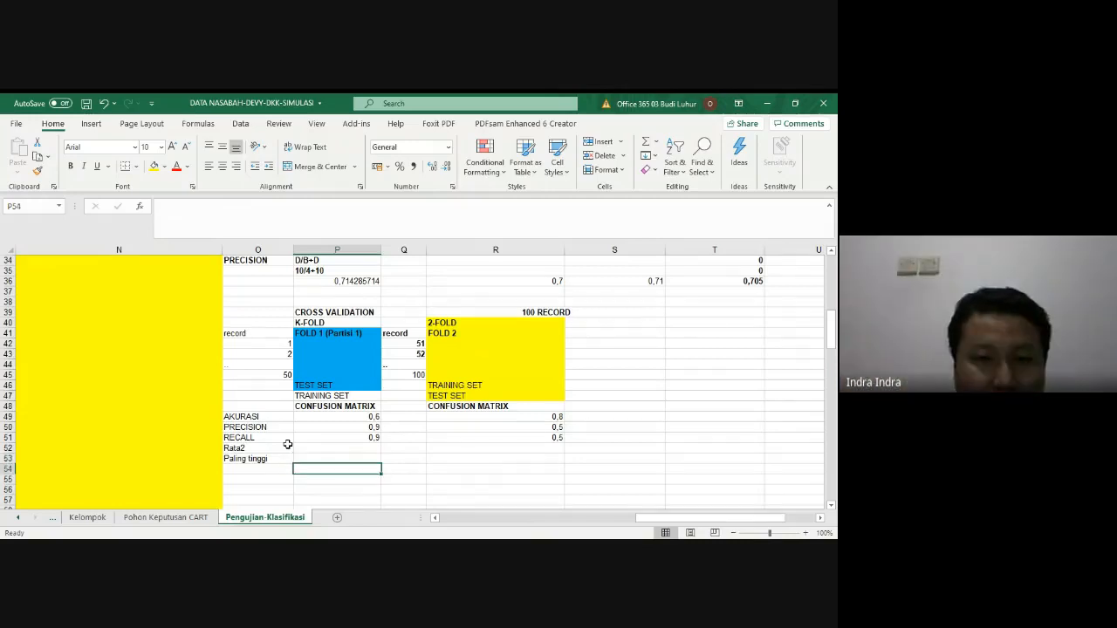
key(Left)
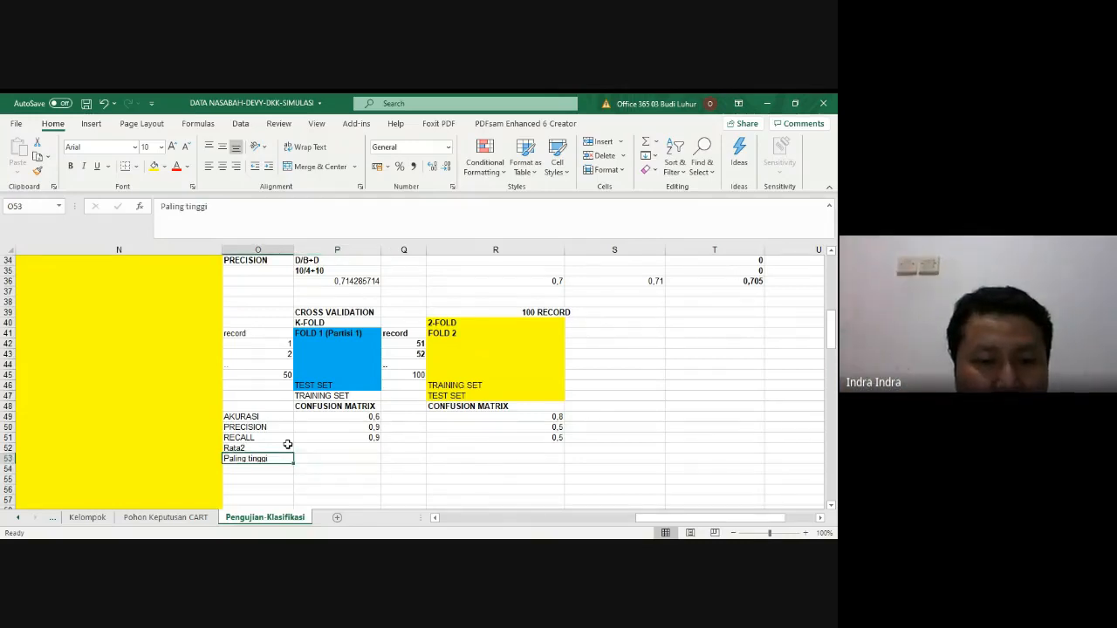
key(F2)
text(: )
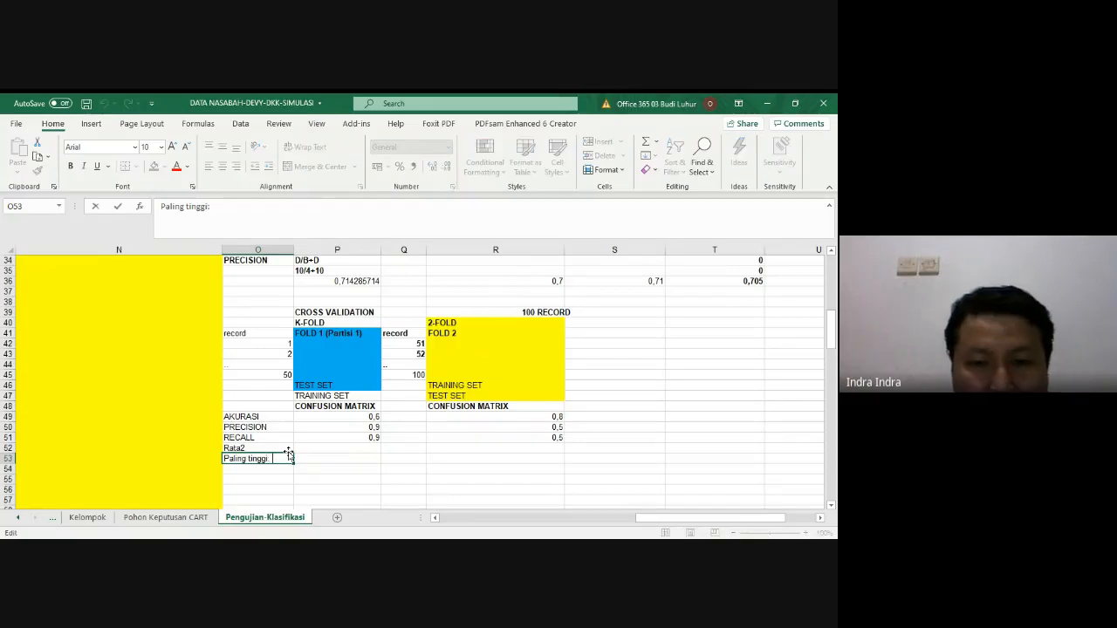
text(akuras)
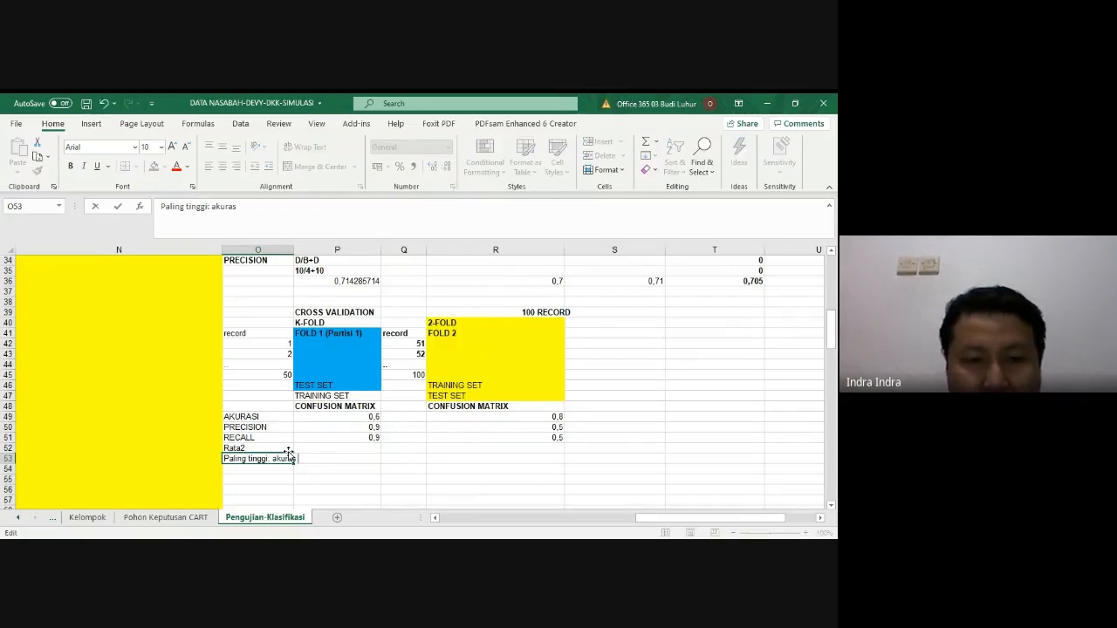
text(i, r)
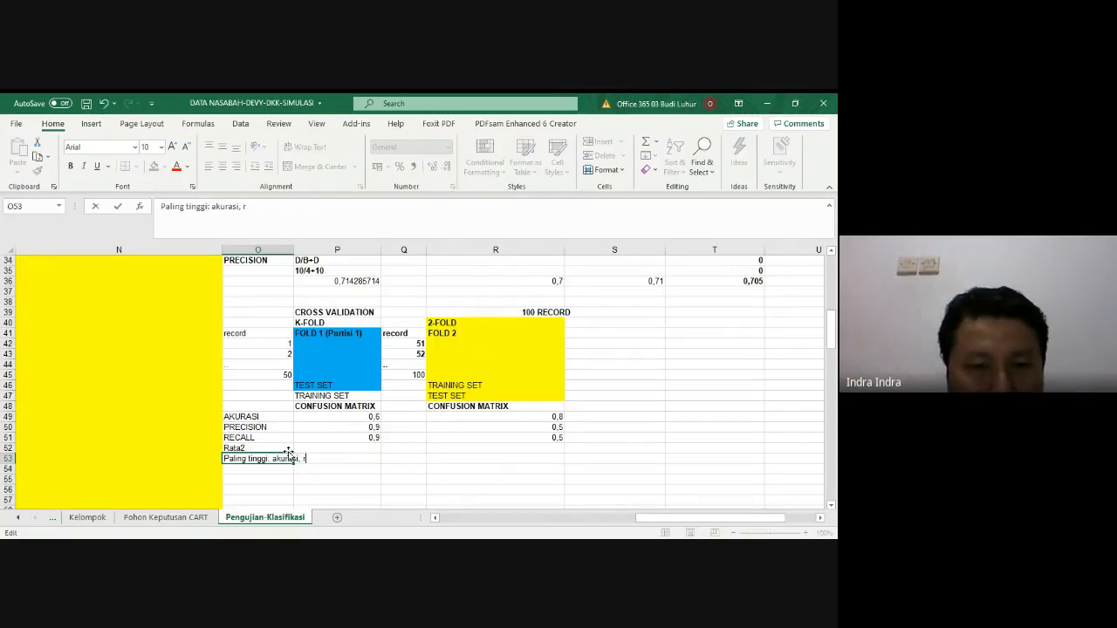
key(BackSpace)
text(precisim)
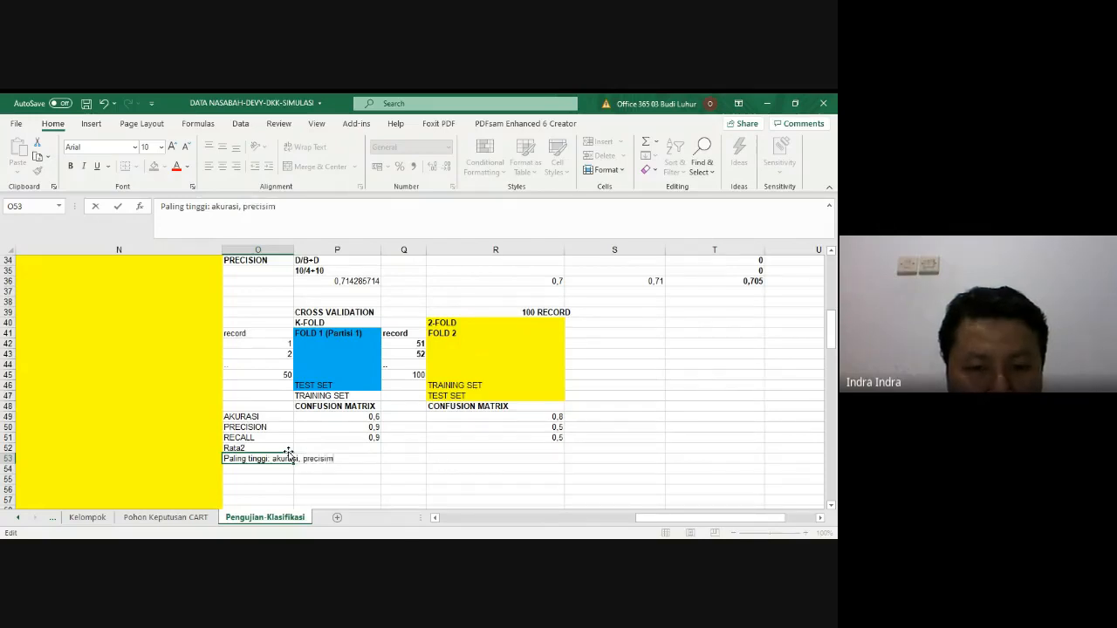
key(BackSpace)
text(, recall)
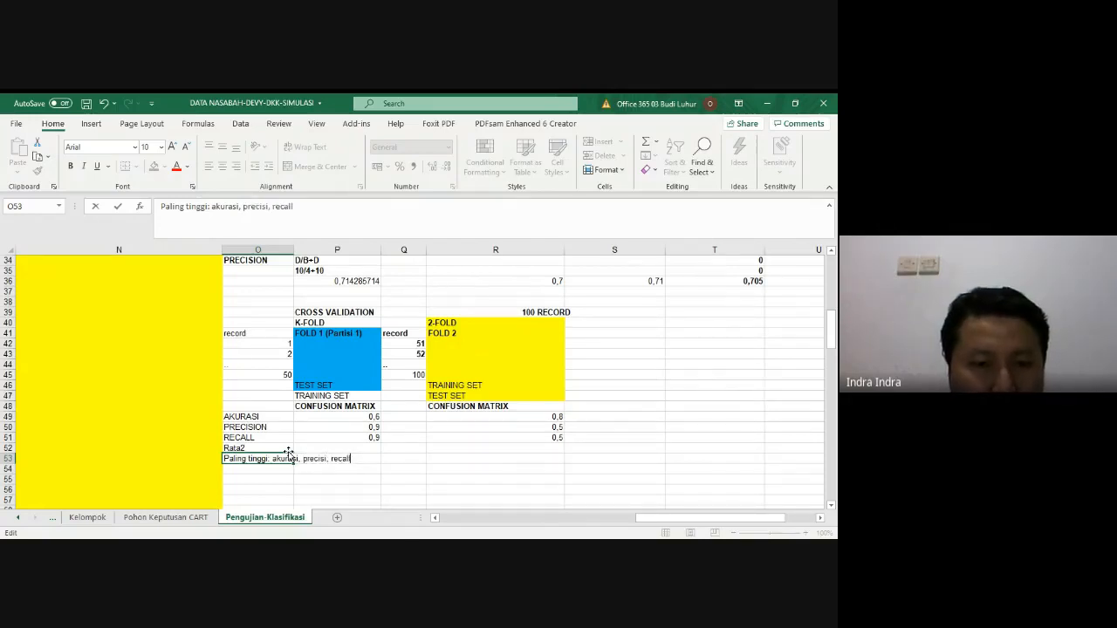
key(Return)
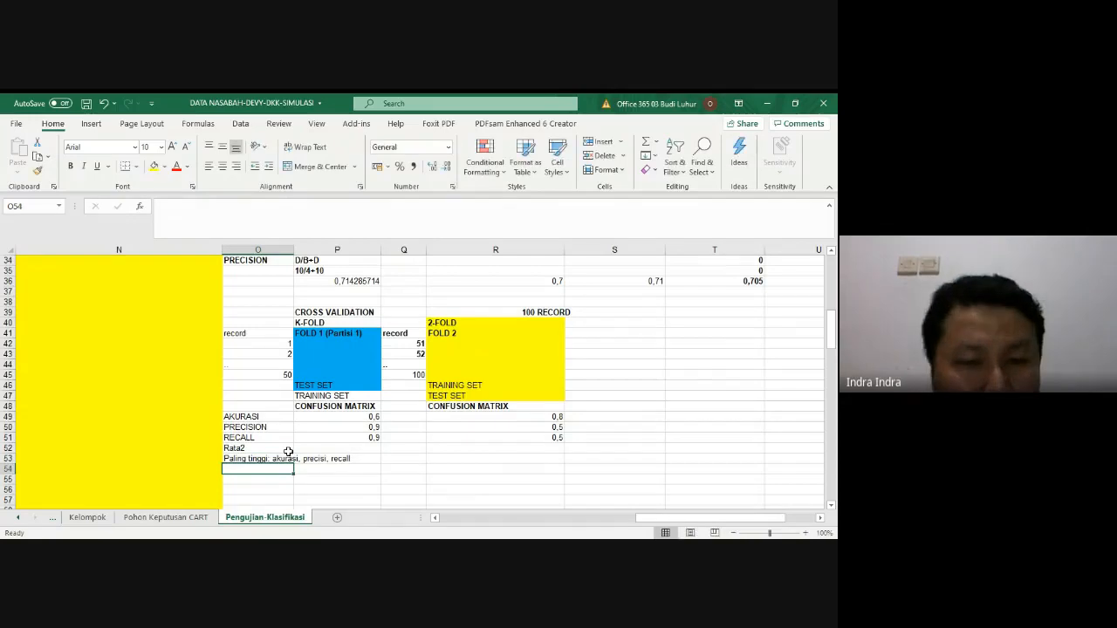
drag(288, 460, 307, 459)
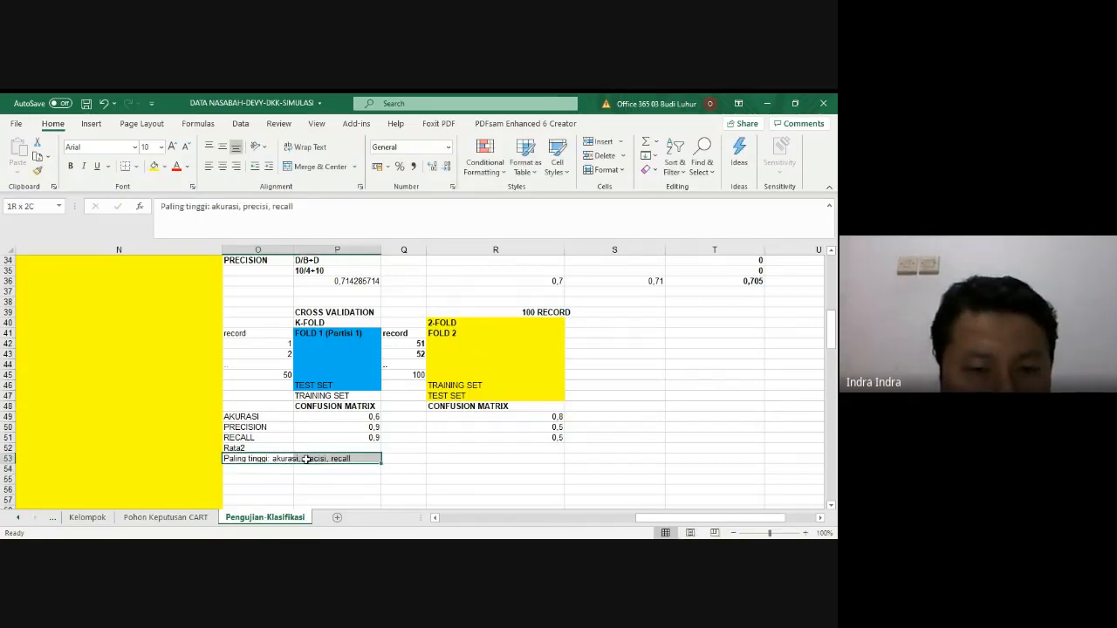
click(305, 206)
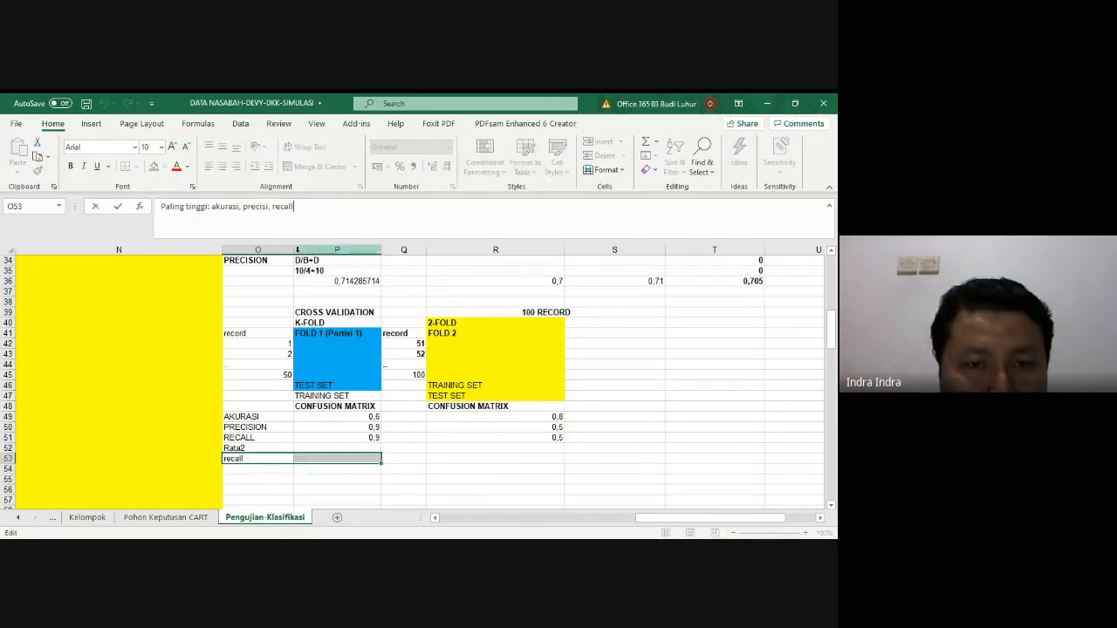
click(292, 248)
click(333, 462)
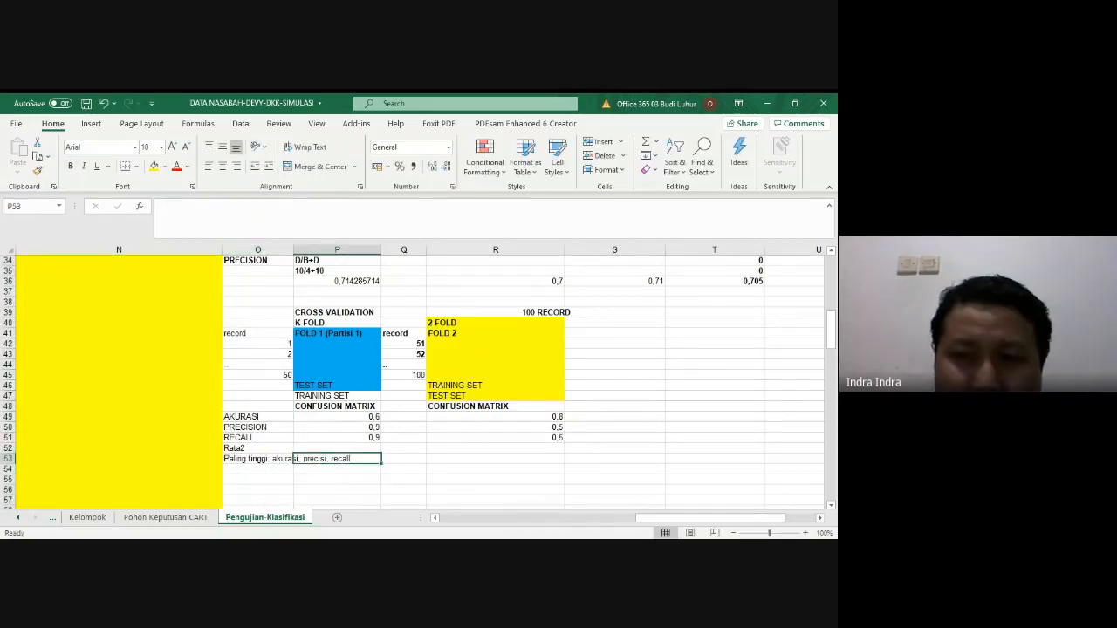
key(alt+Tab)
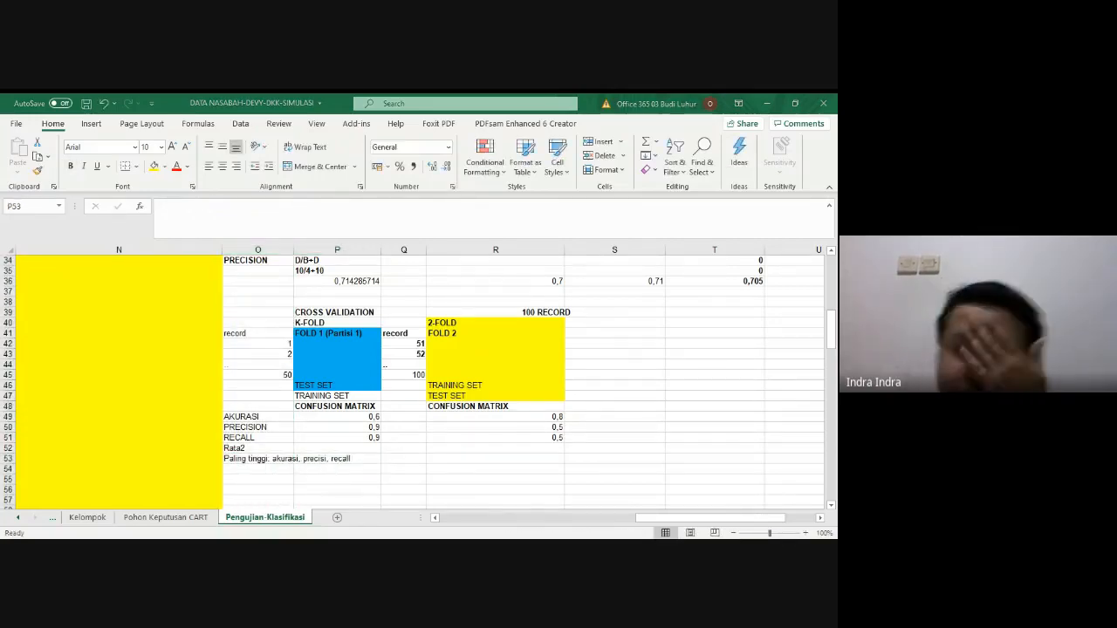
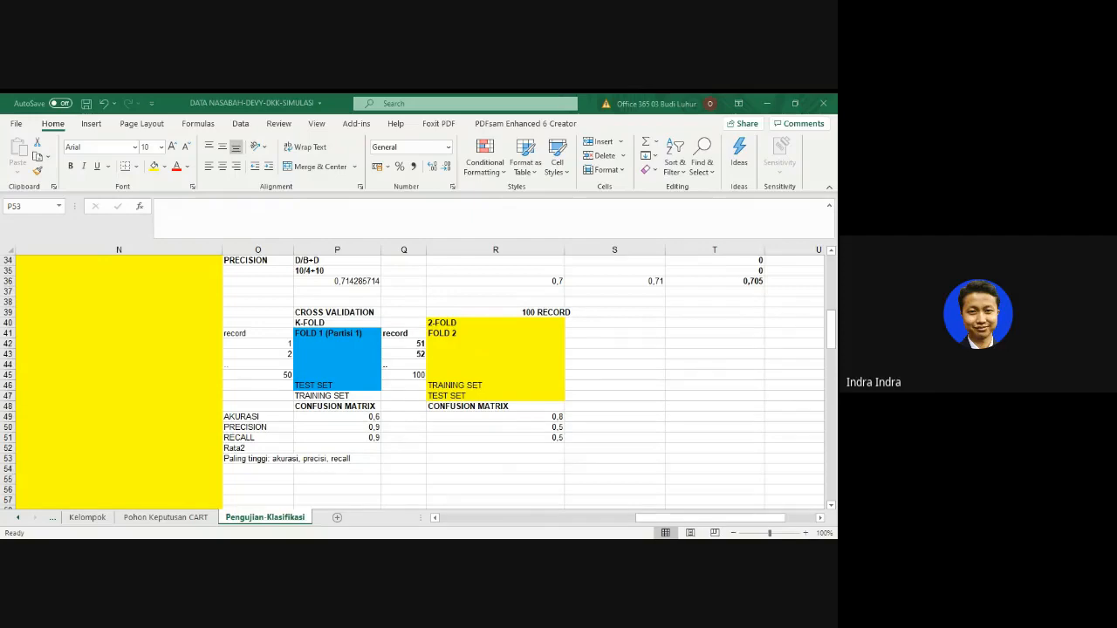
- Remove "akurasi, precisi, recall" from the label in O53, keeping only "Paling tinggi:"
click(262, 469)
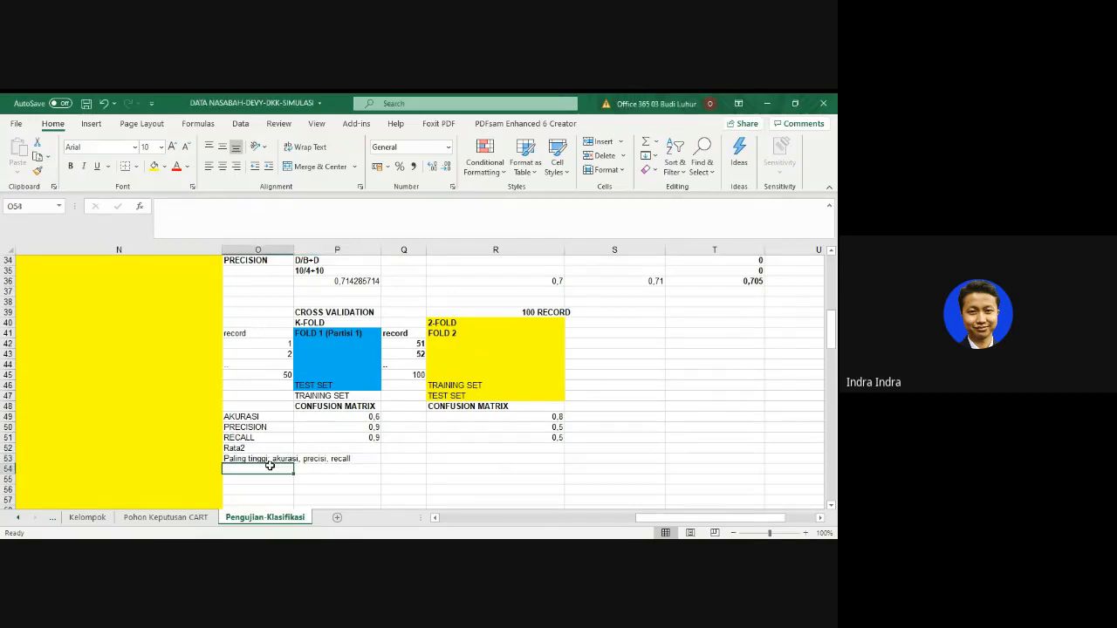
click(272, 459)
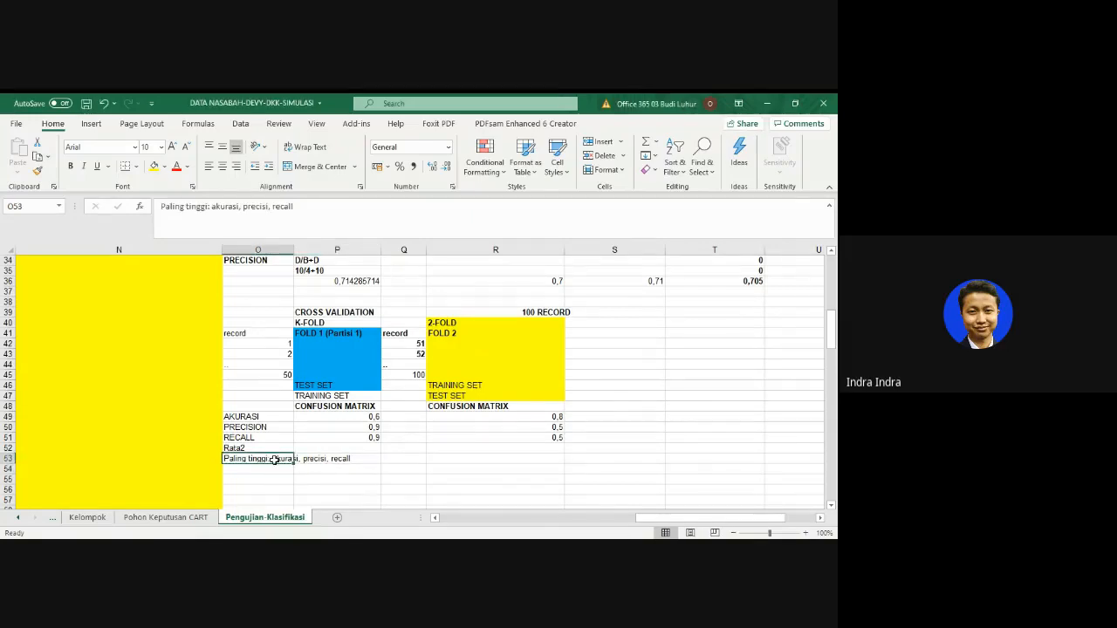
click(298, 459)
click(275, 459)
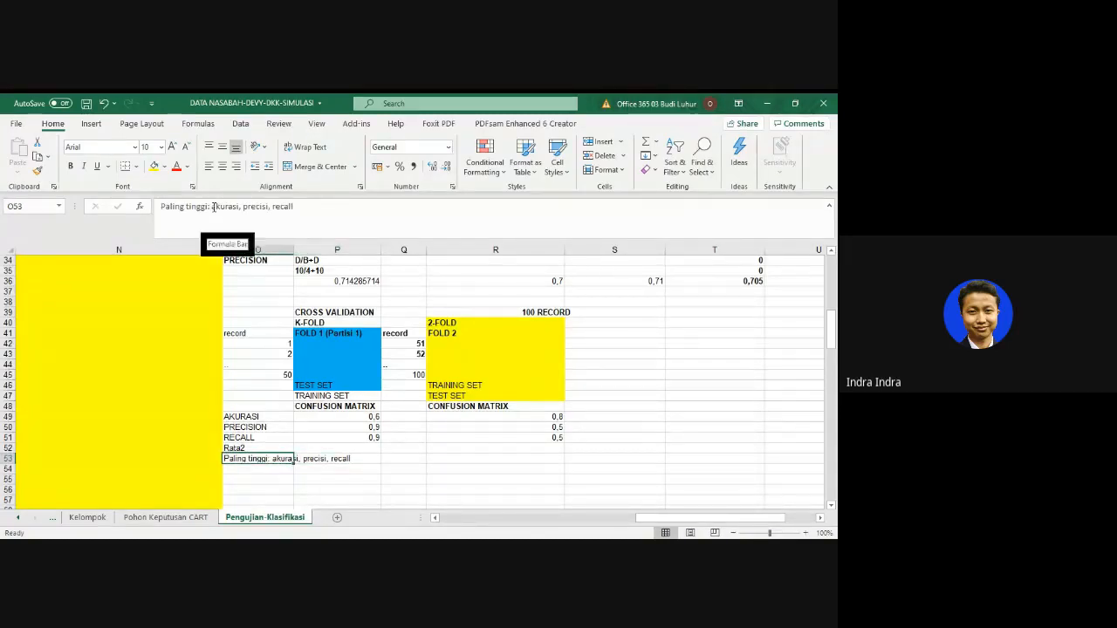
drag(213, 207, 314, 207)
key(Delete)
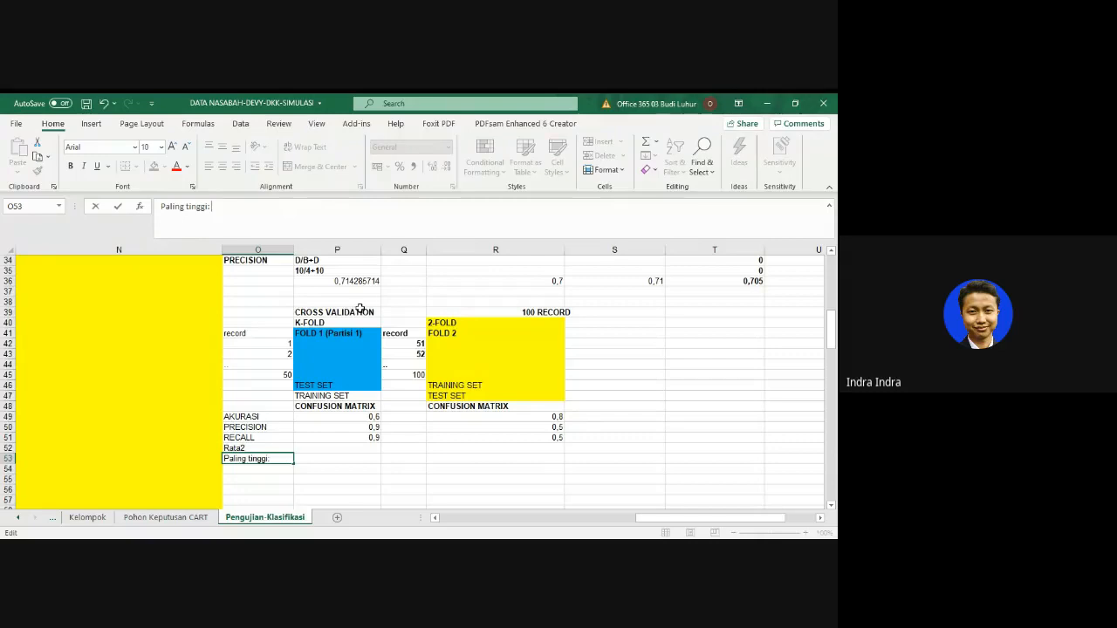
- List akurasi, PRECISION and RECALL in O54:O56 under "Paling tinggi:" and right-align the three labels
click(279, 473)
text(akurasi)
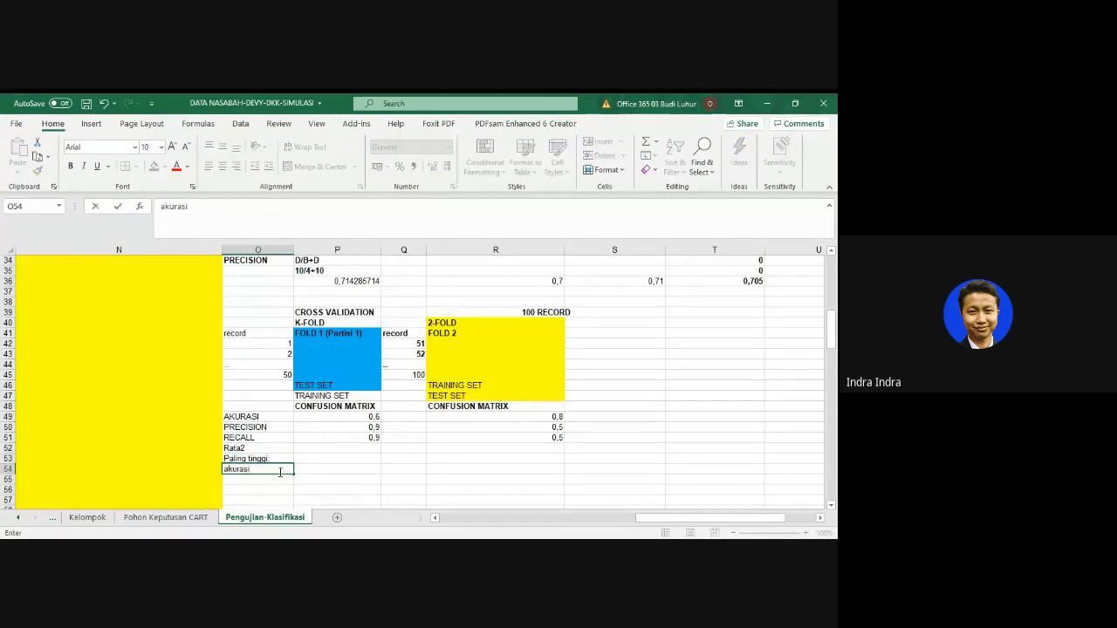
key(Return)
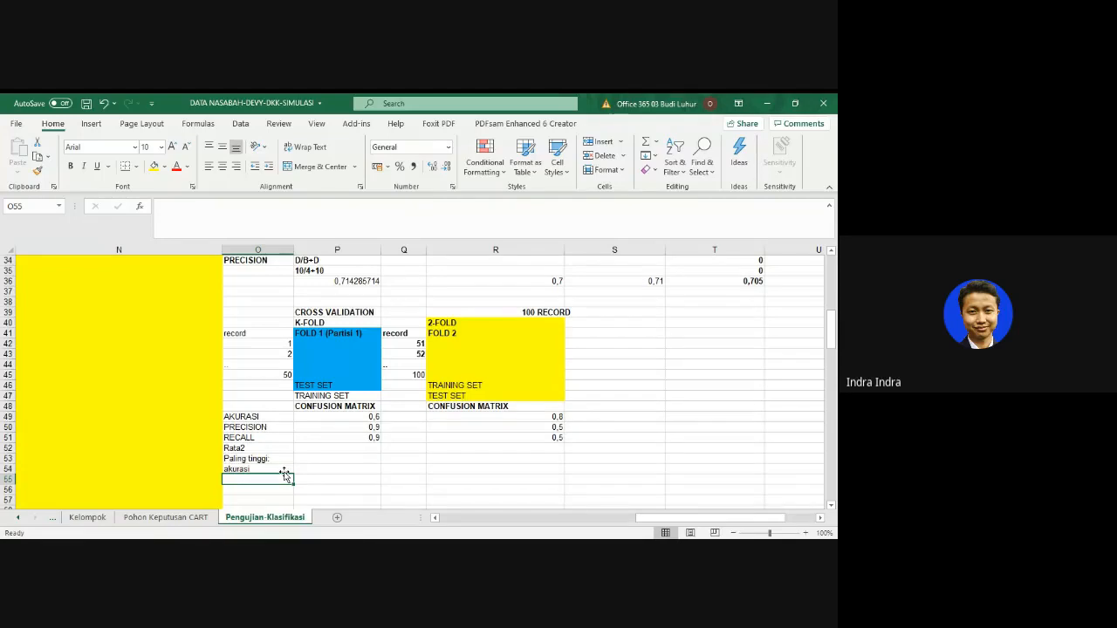
text(preci)
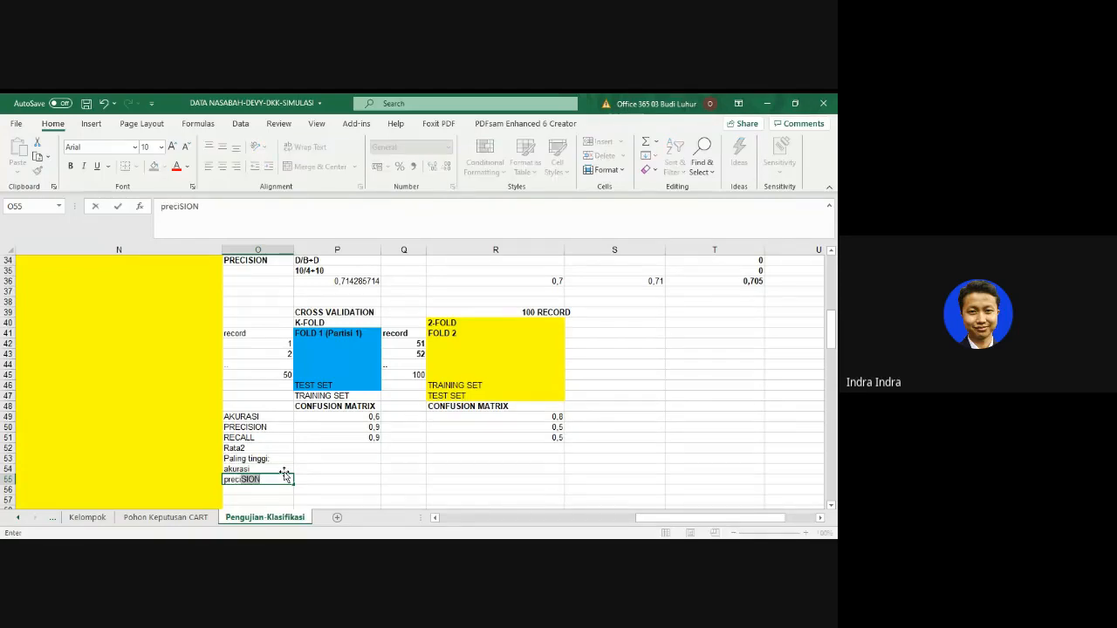
key(Return)
text(recaLL)
key(Return)
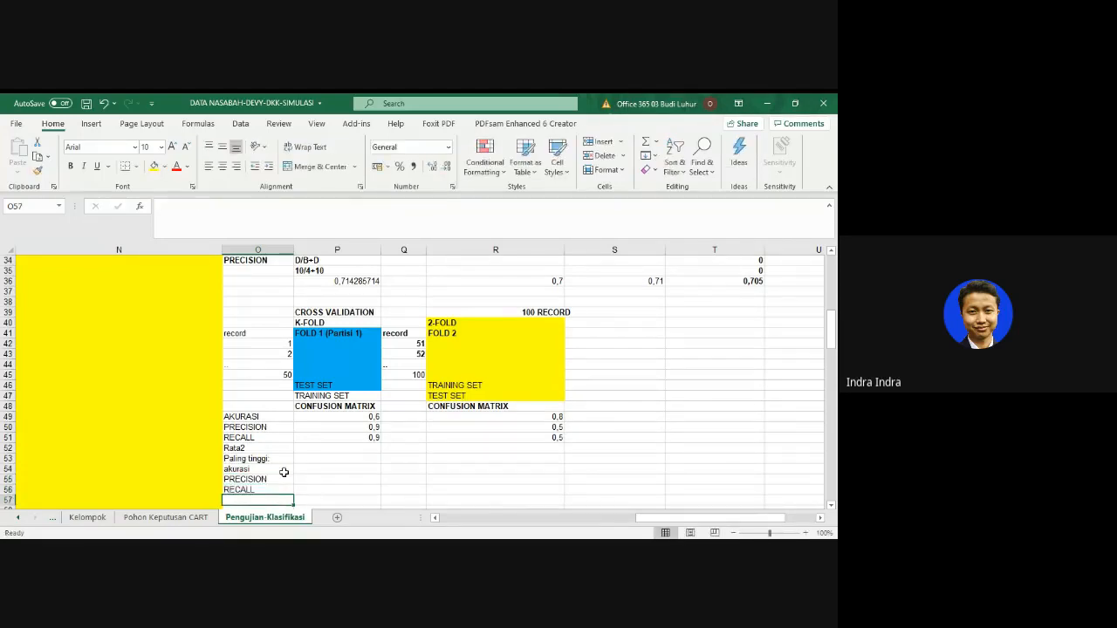
drag(283, 471, 282, 487)
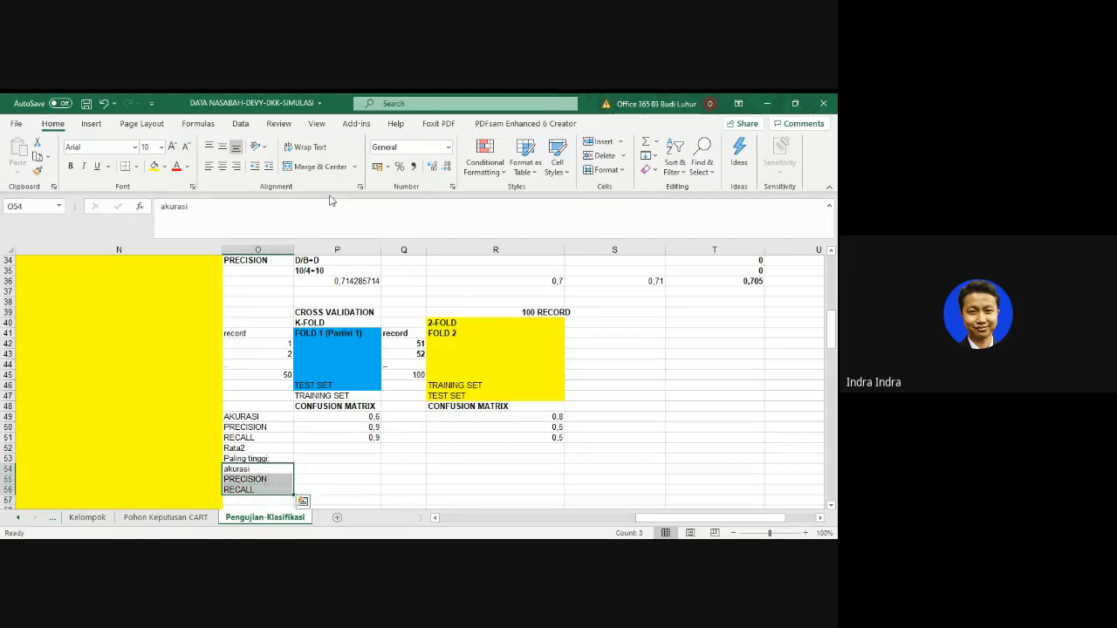
click(235, 166)
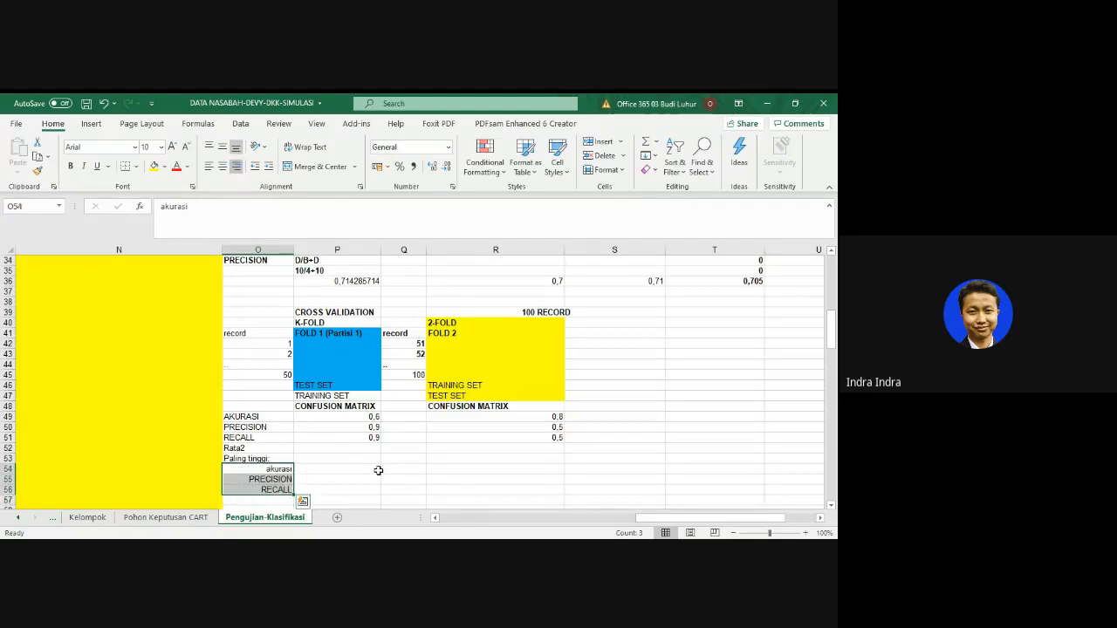
- Enter 0,8 in R54 as the highest accuracy, under the FOLD 2 results
click(378, 470)
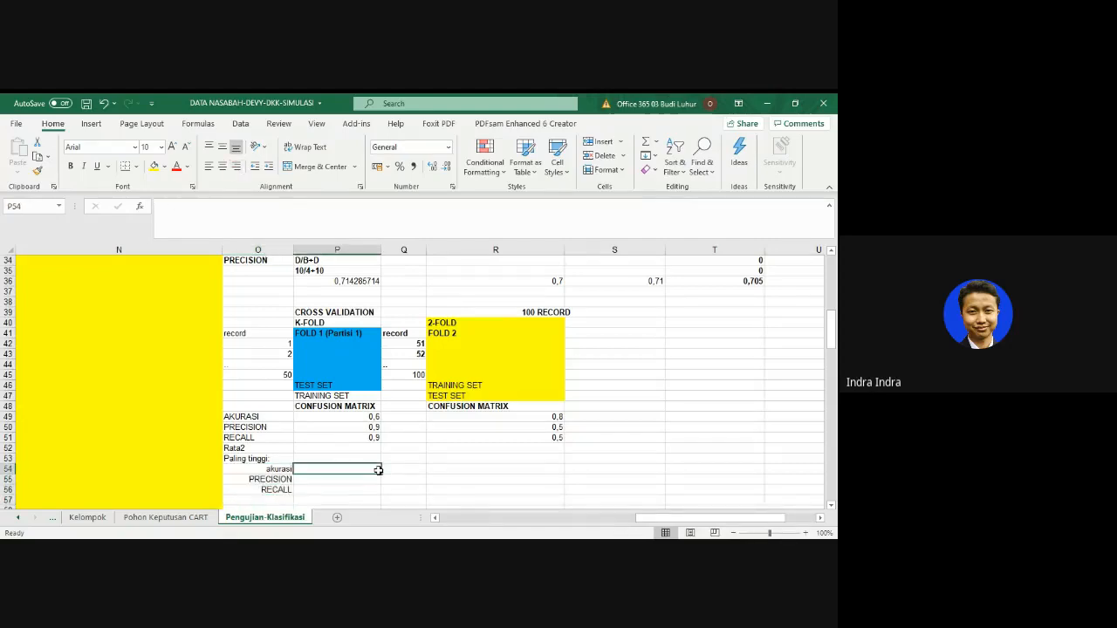
click(366, 418)
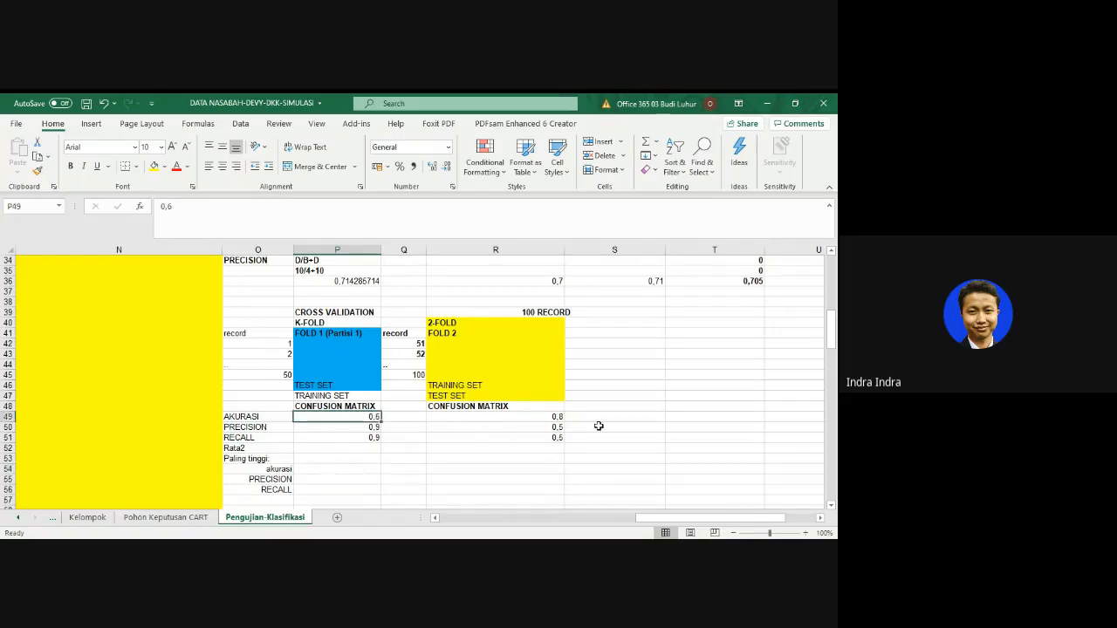
click(369, 469)
click(515, 468)
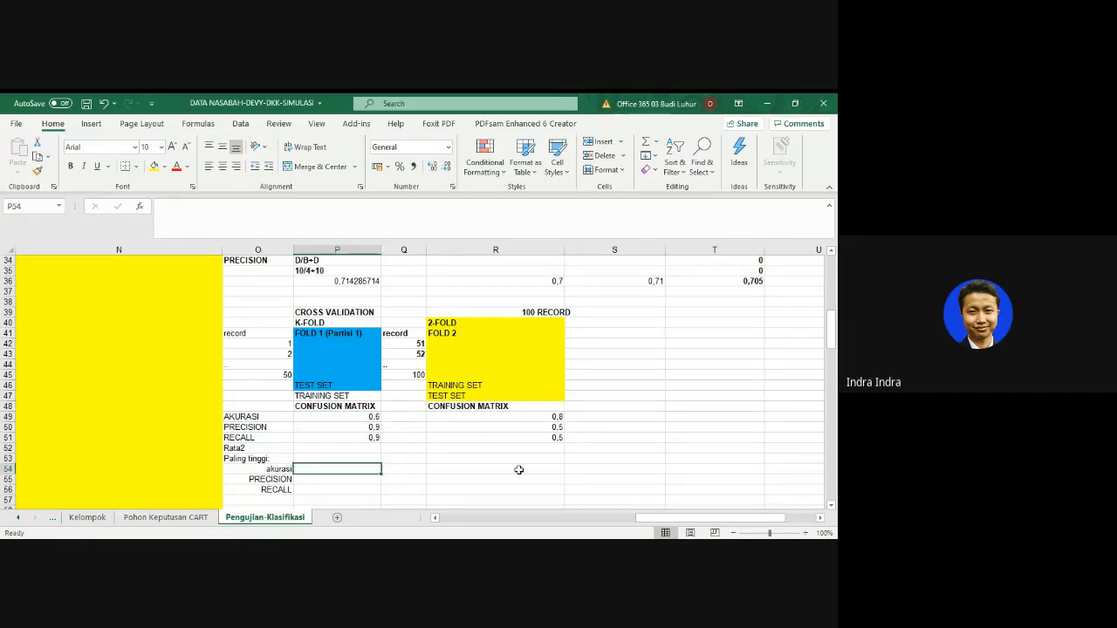
text(0,8)
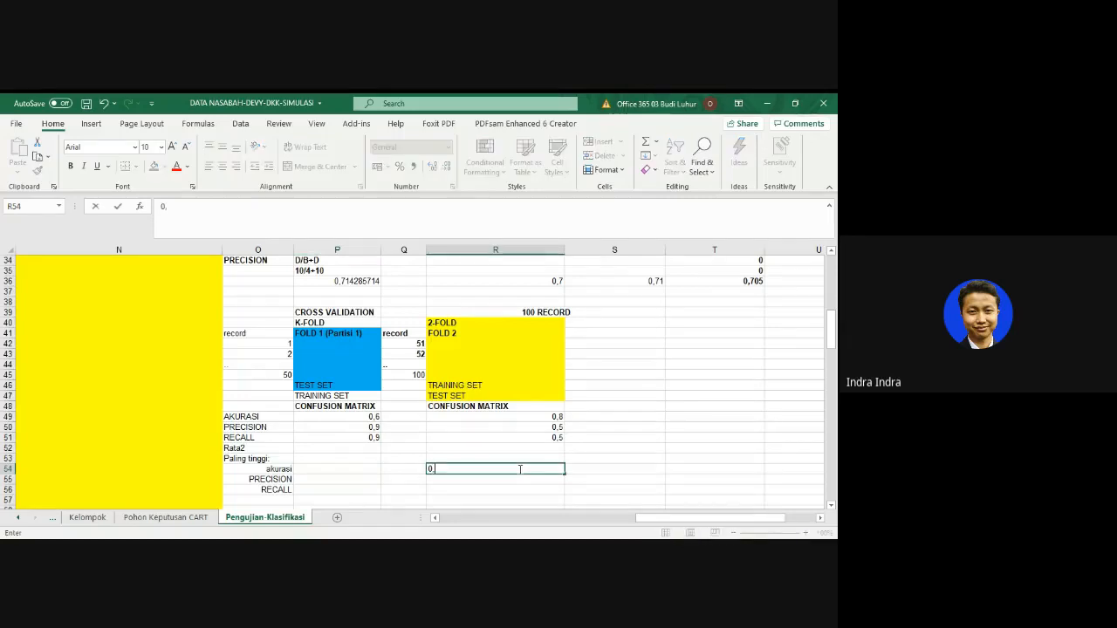
key(Return)
- Compare the two folds' accuracy and precision, and enter 0,9 in P55 as the highest precision
drag(349, 418, 524, 417)
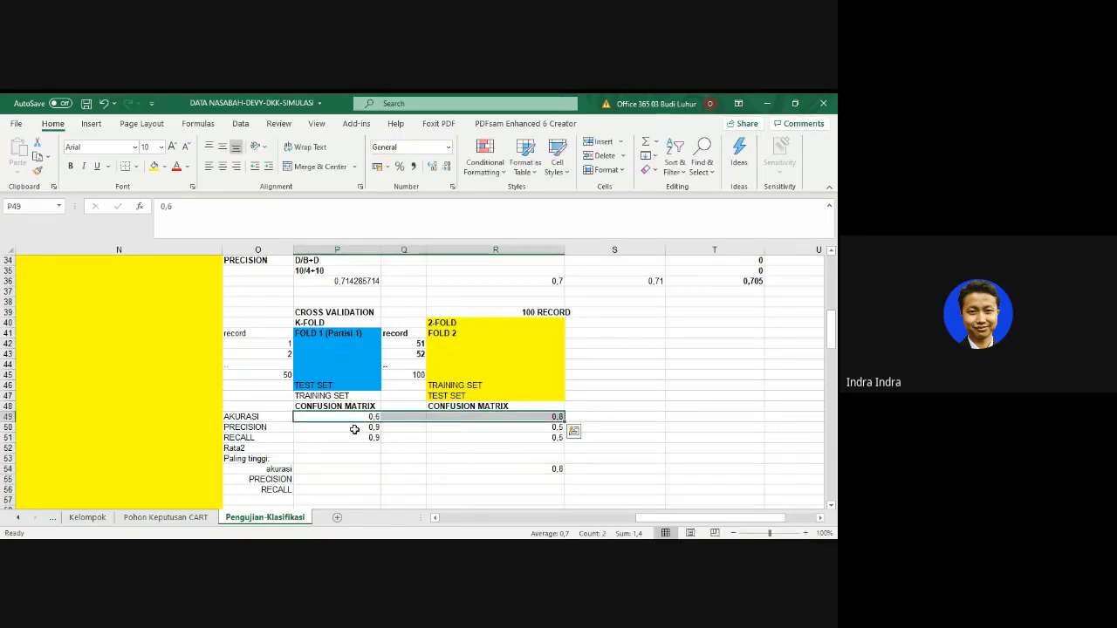
drag(355, 429, 454, 432)
click(513, 481)
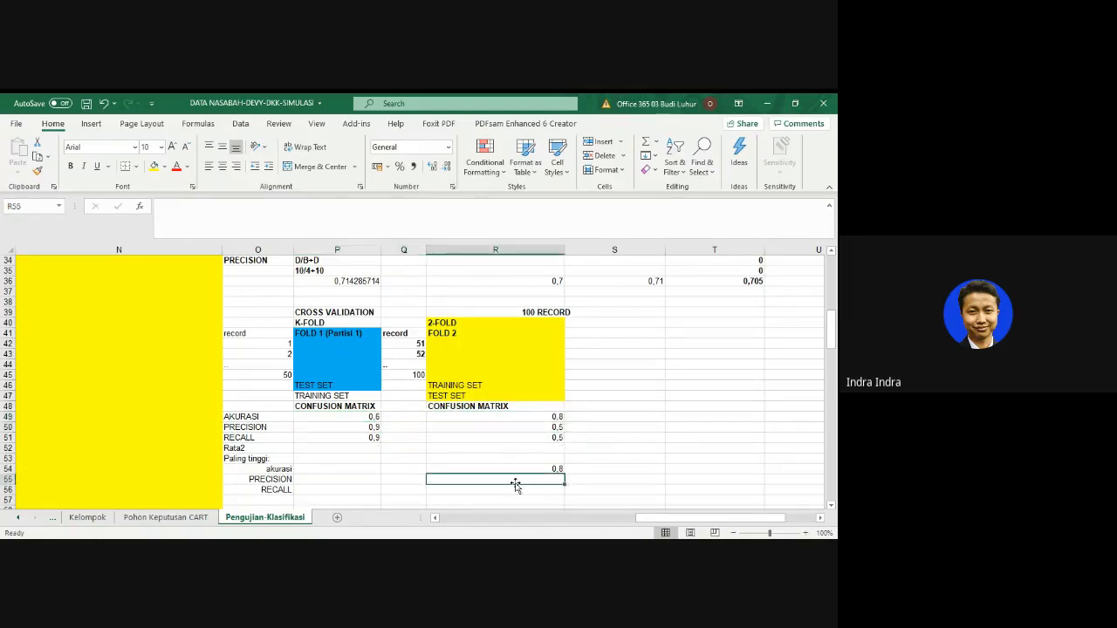
click(367, 480)
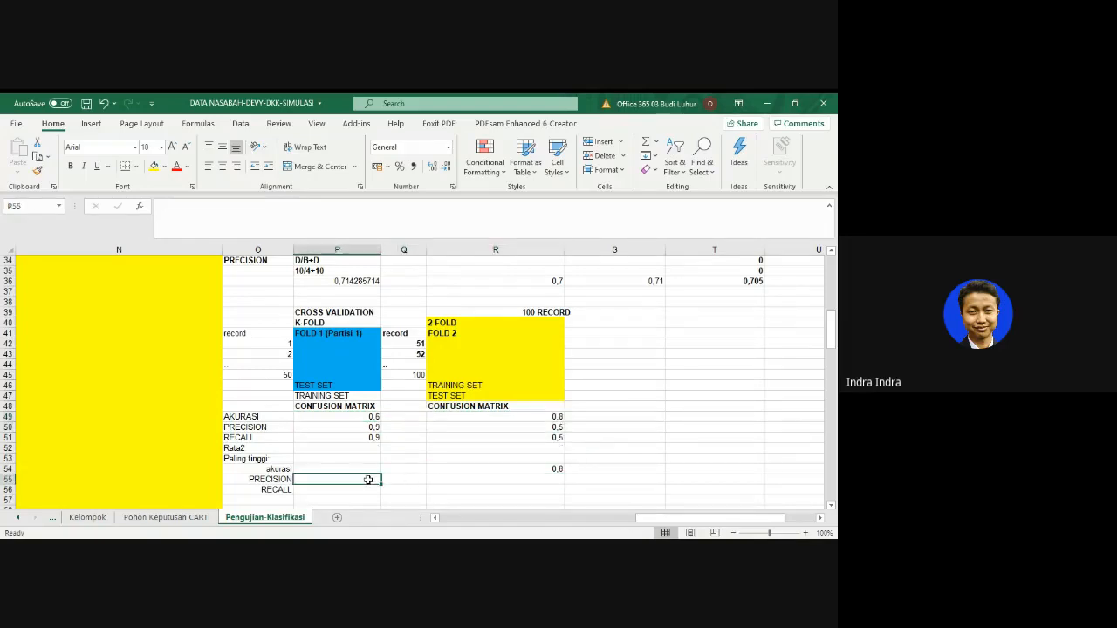
text(0,9)
key(Return)
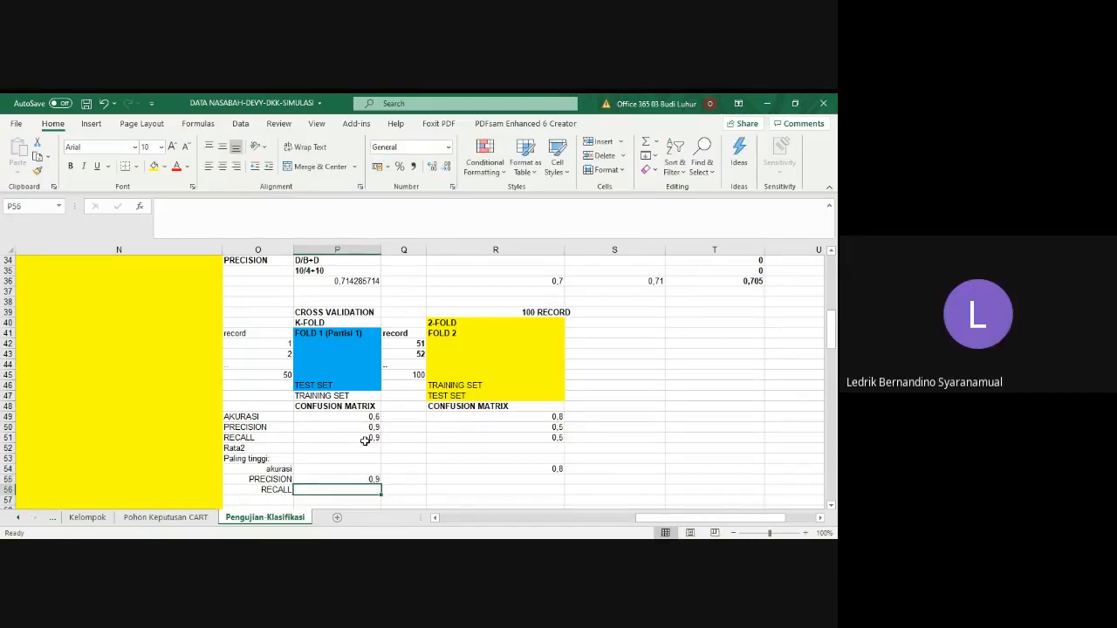
- Enter 0,9 in P56 as the highest recall, under the FOLD 1 results, and save the workbook
click(373, 437)
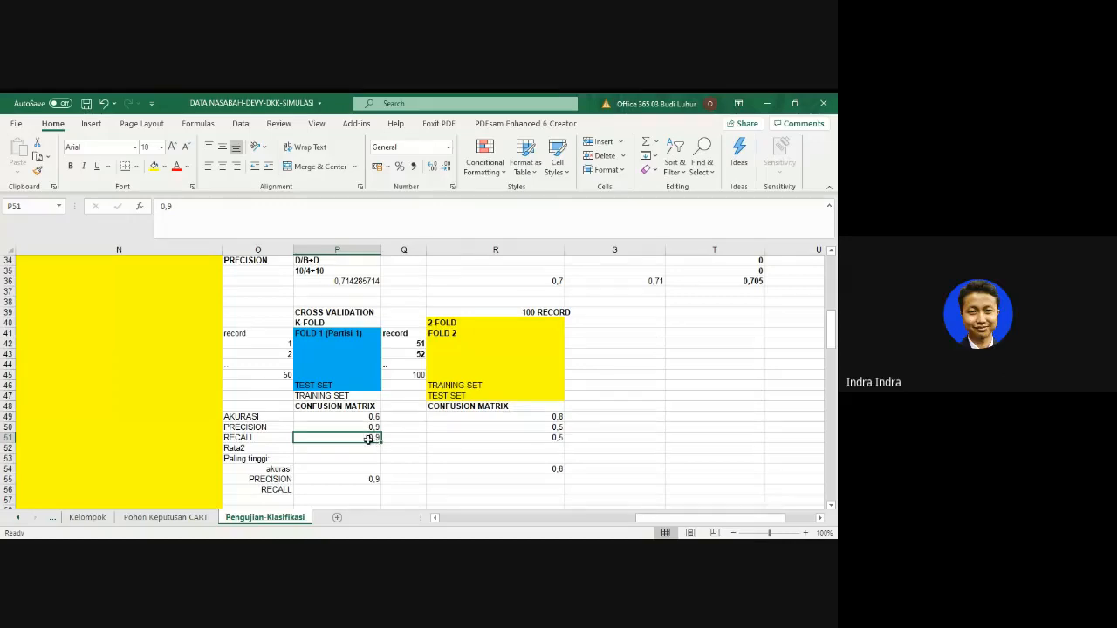
click(502, 492)
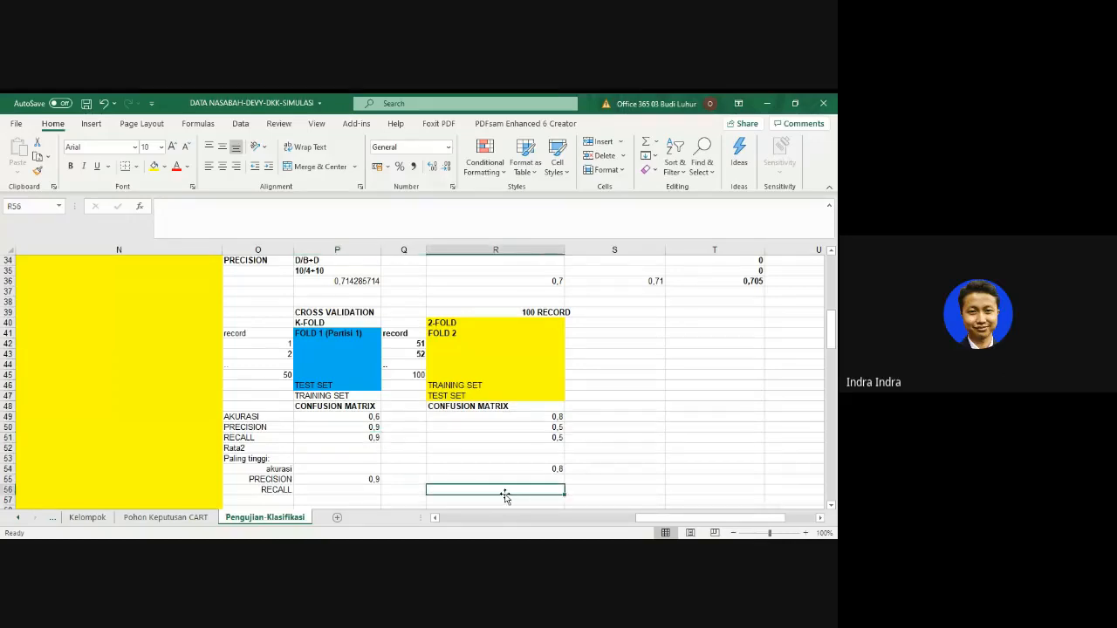
click(368, 492)
text(0,9)
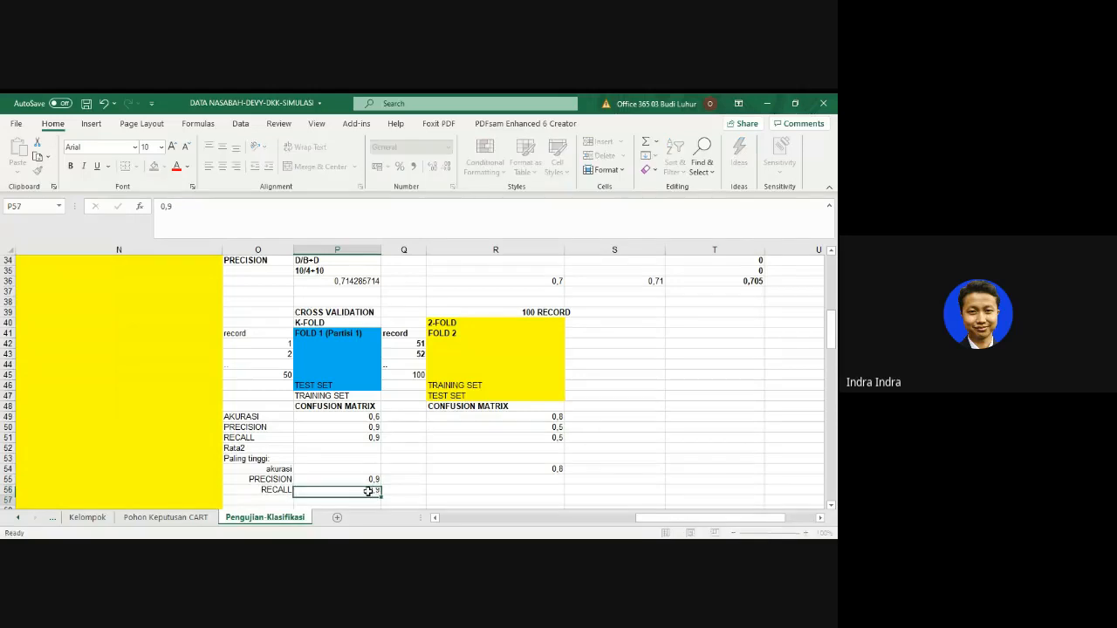
key(Return)
key(ctrl+s)
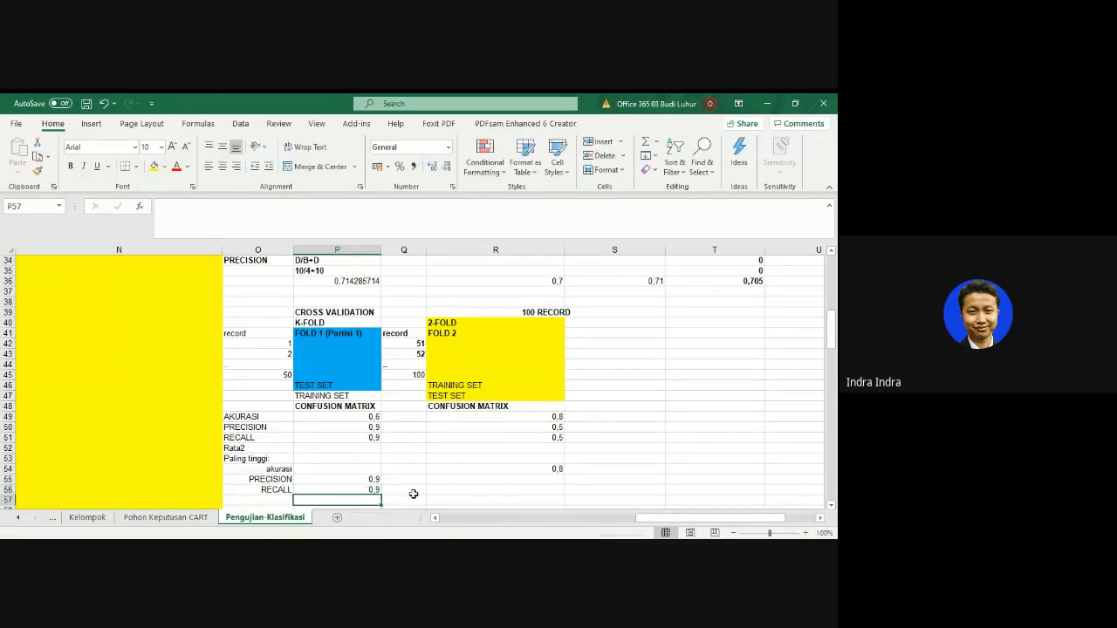
- Go back to the UJI 1 hold-out test and examine its confusion matrix in O12:S15
scroll(407, 504, up, 4)
scroll(407, 505, up, 1)
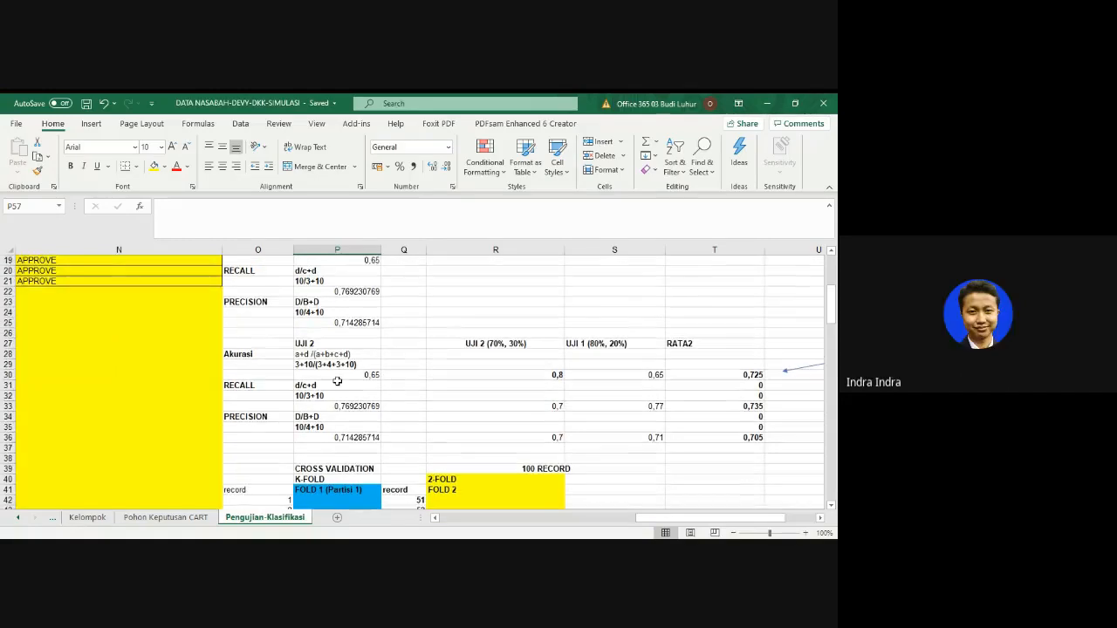
click(334, 361)
scroll(332, 361, up, 1)
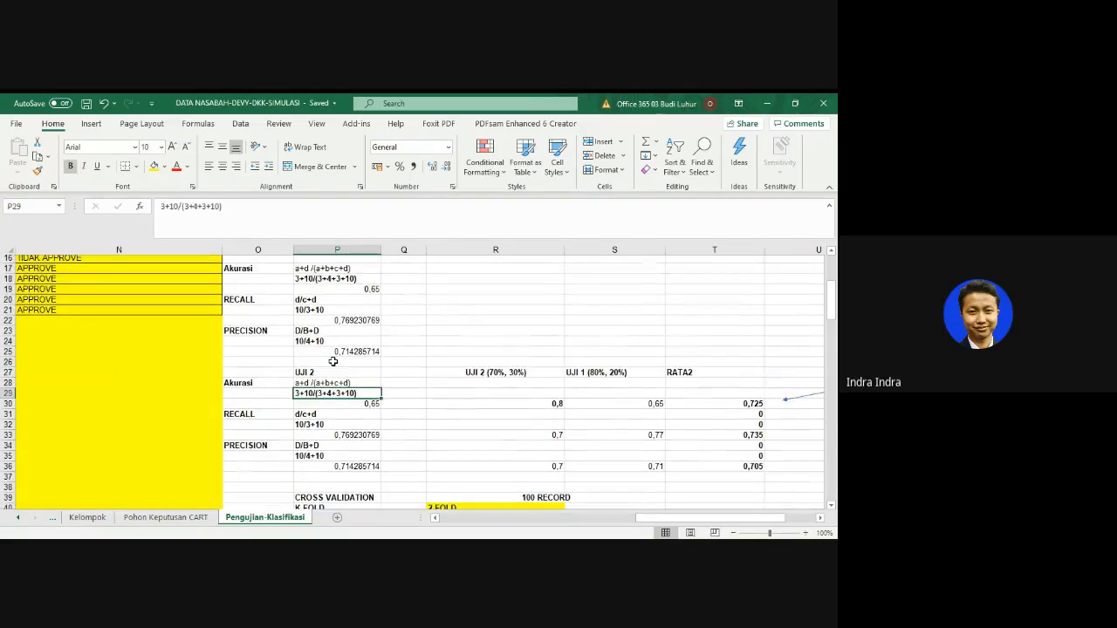
scroll(333, 384, up, 1)
scroll(333, 399, up, 1)
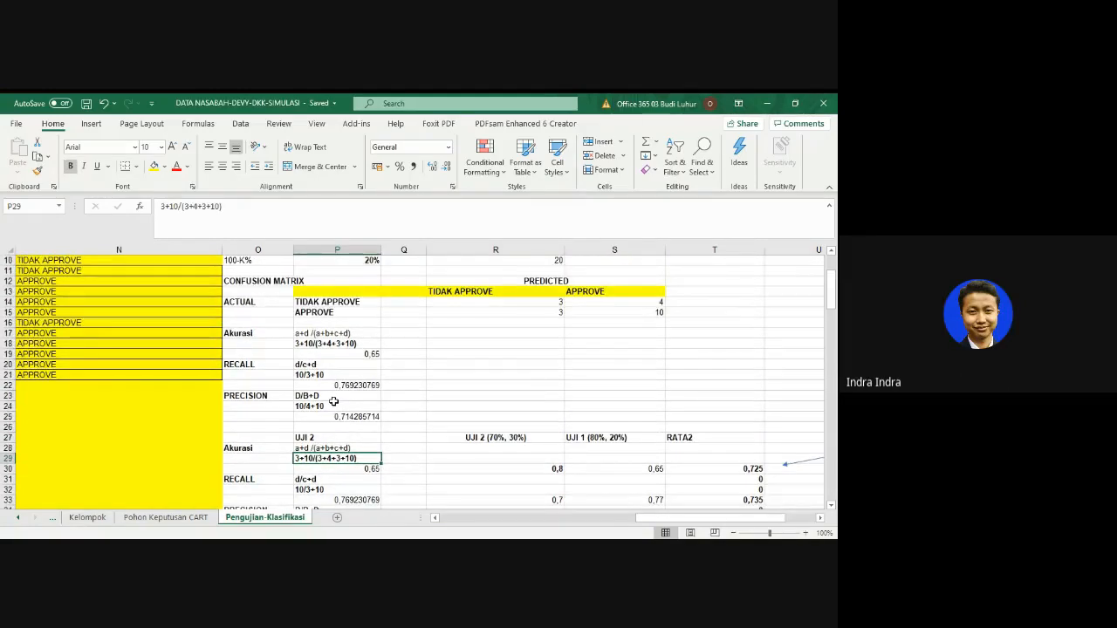
scroll(330, 391, up, 2)
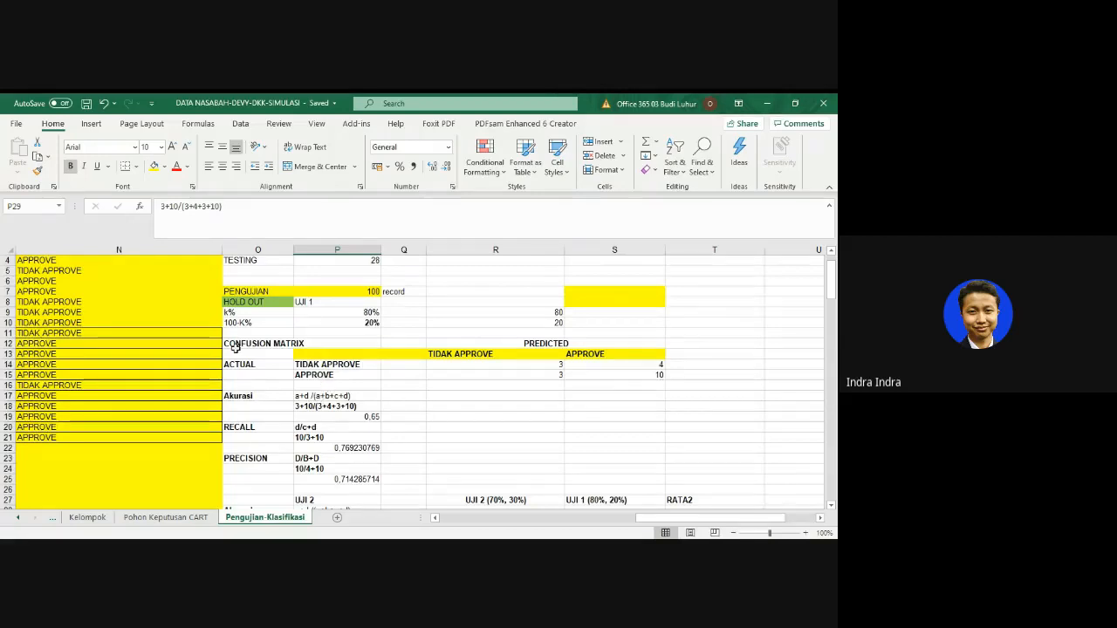
drag(236, 348, 622, 379)
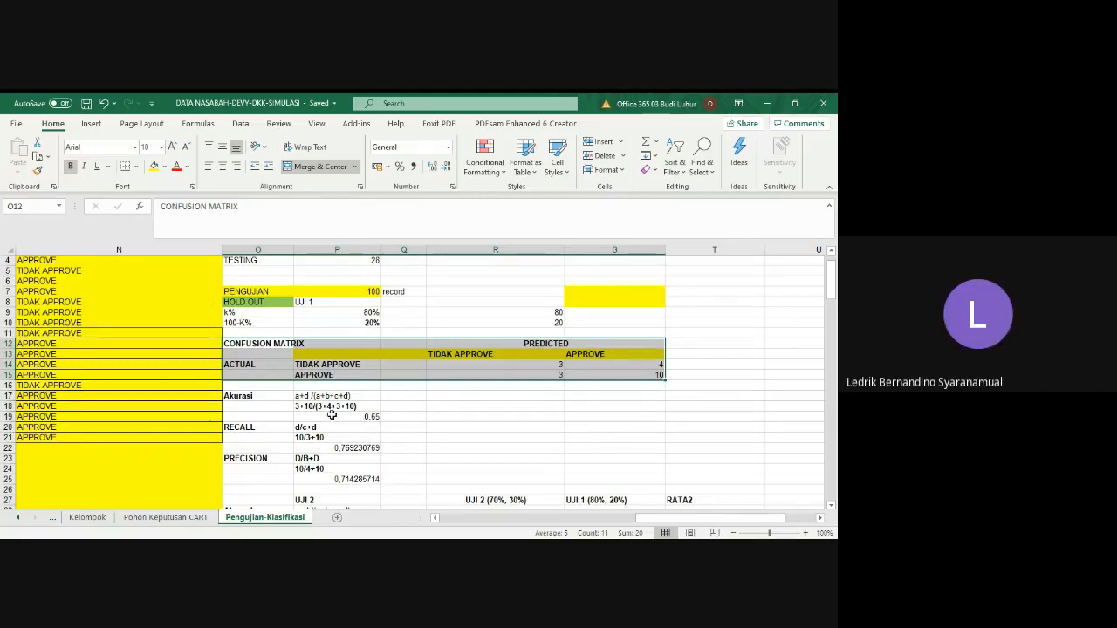
- Examine the Akurasi formula and result in P17:P19 against the predicted and actual cells of the confusion matrix
click(251, 397)
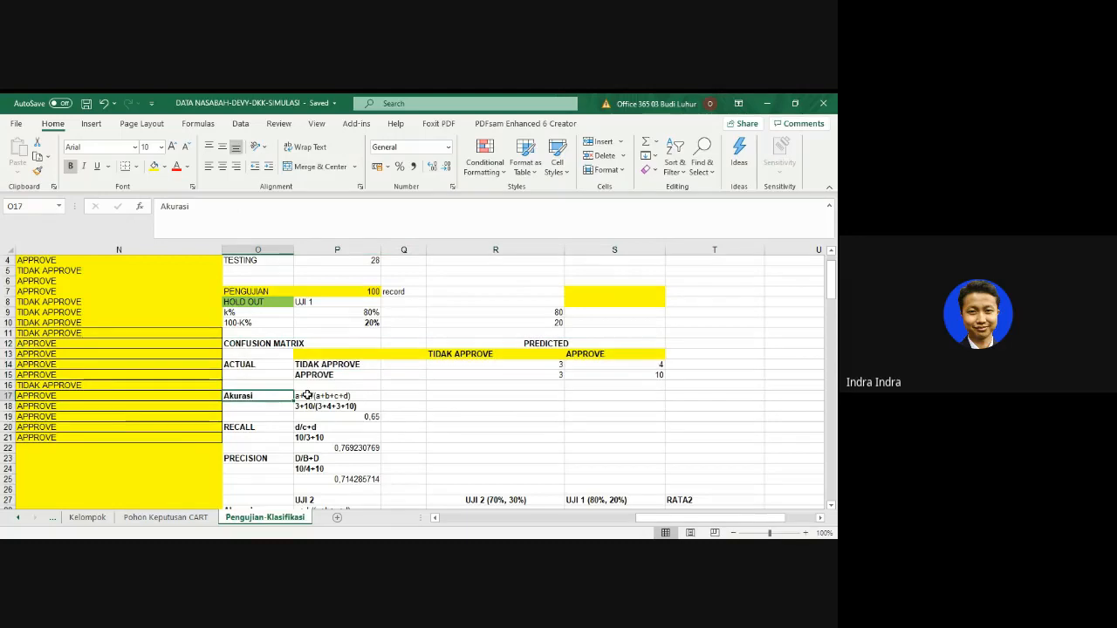
click(314, 397)
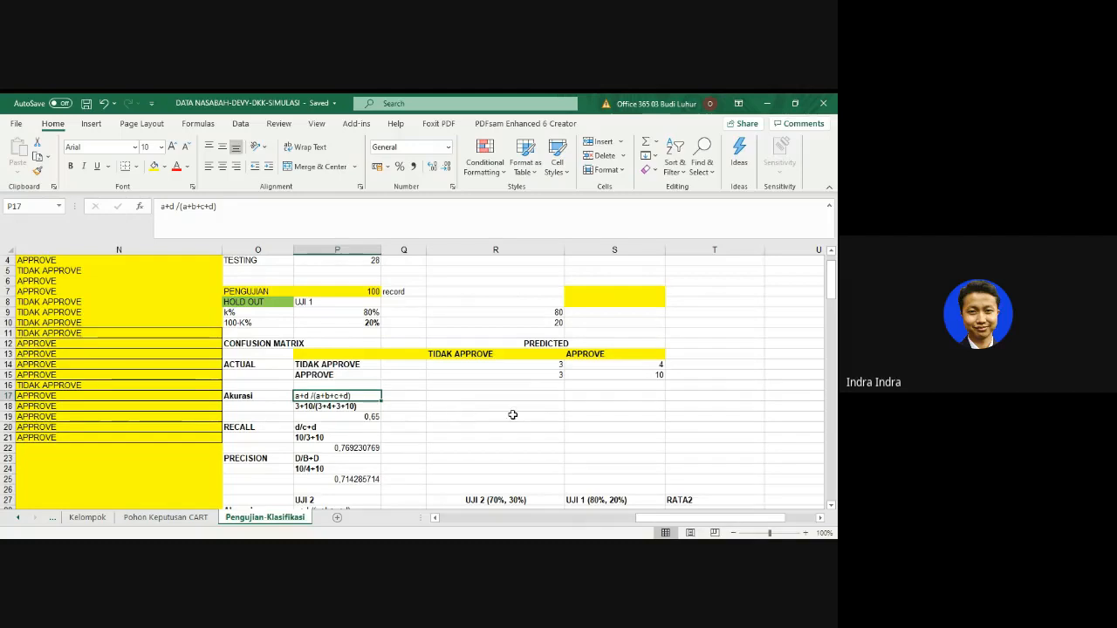
click(540, 365)
click(614, 363)
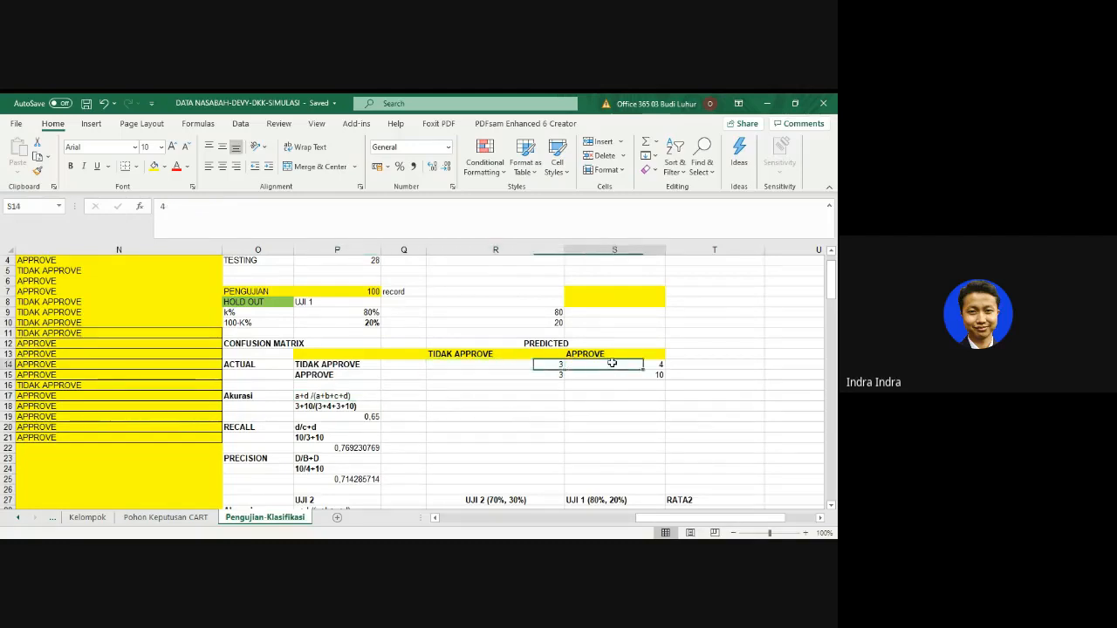
click(559, 376)
click(607, 379)
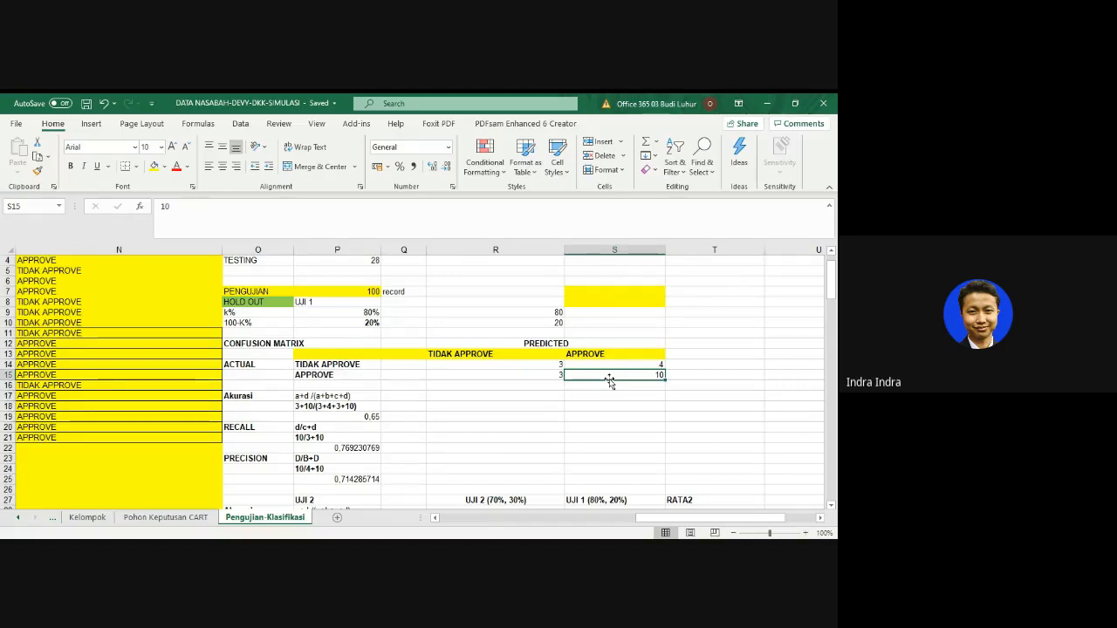
click(540, 366)
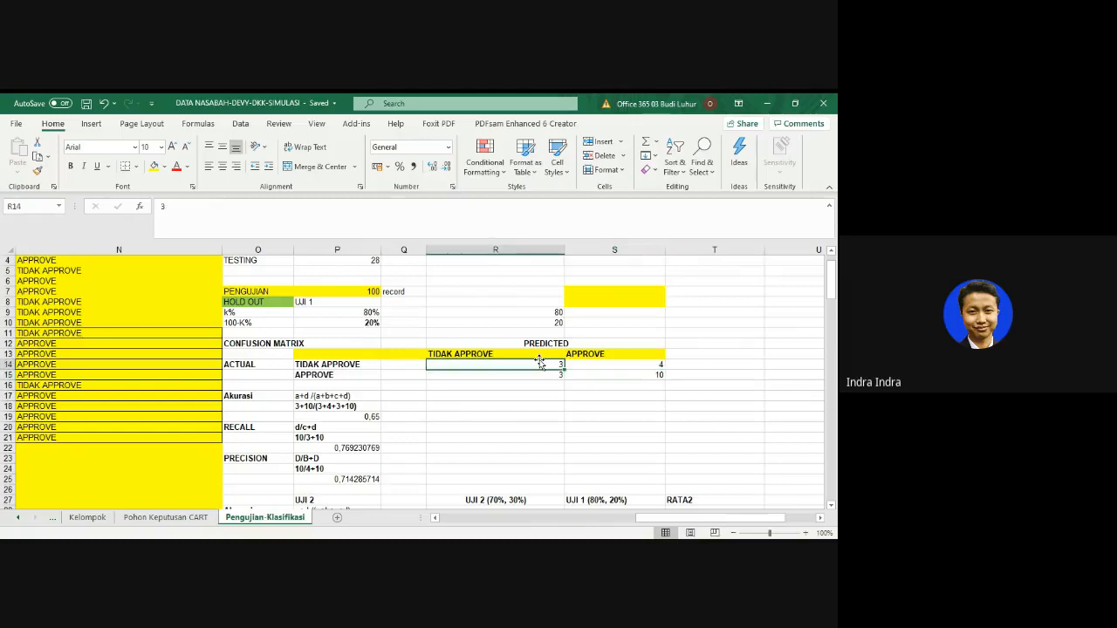
click(502, 353)
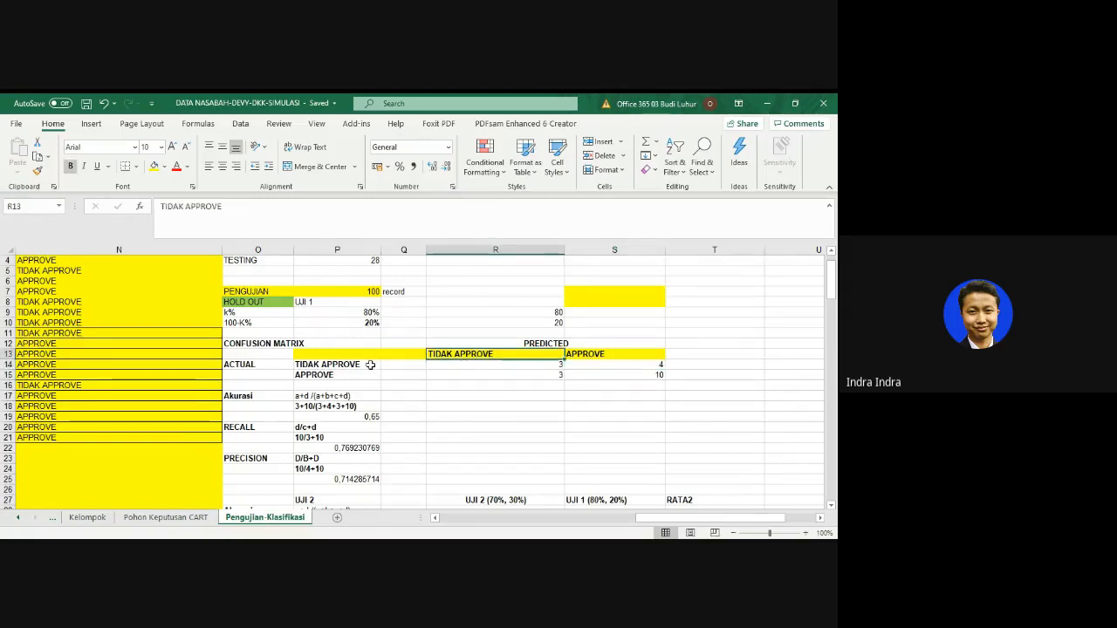
click(369, 364)
click(611, 354)
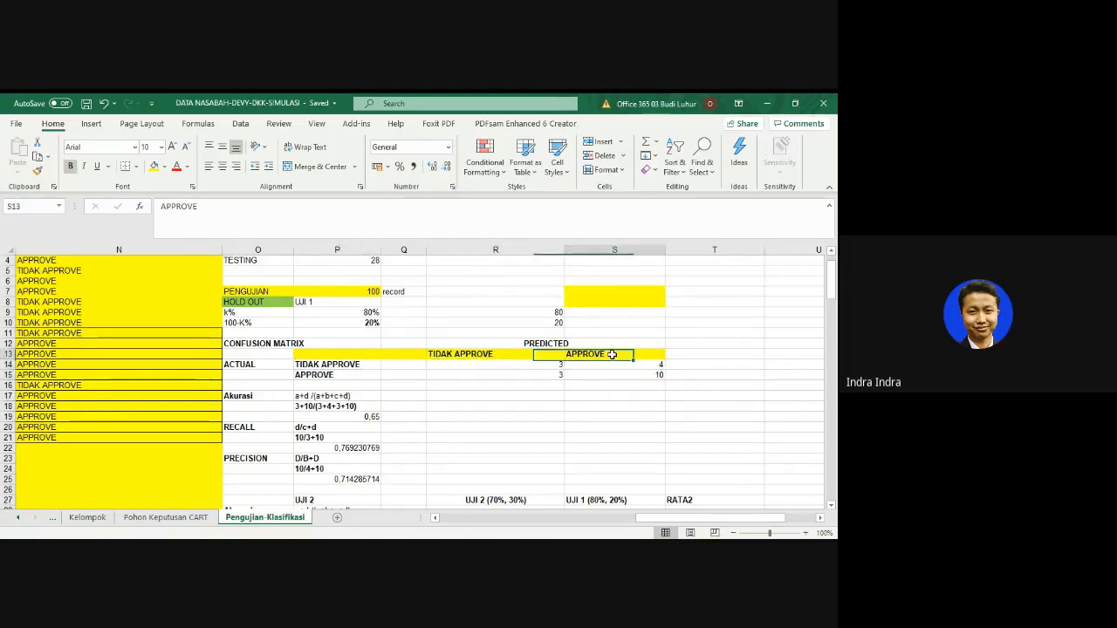
click(386, 374)
click(609, 375)
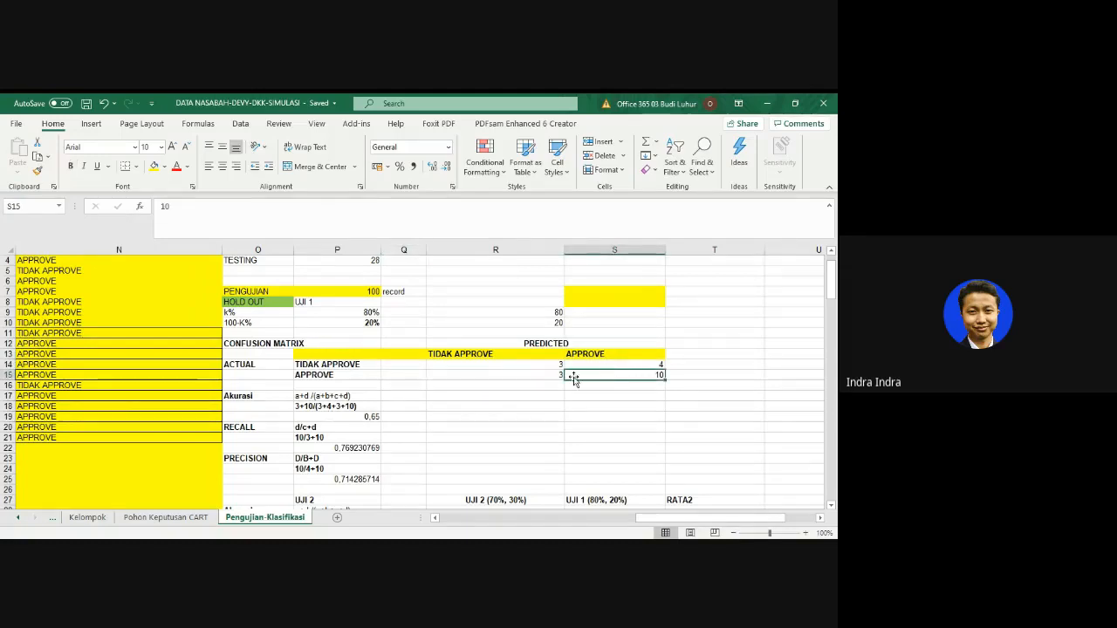
click(374, 417)
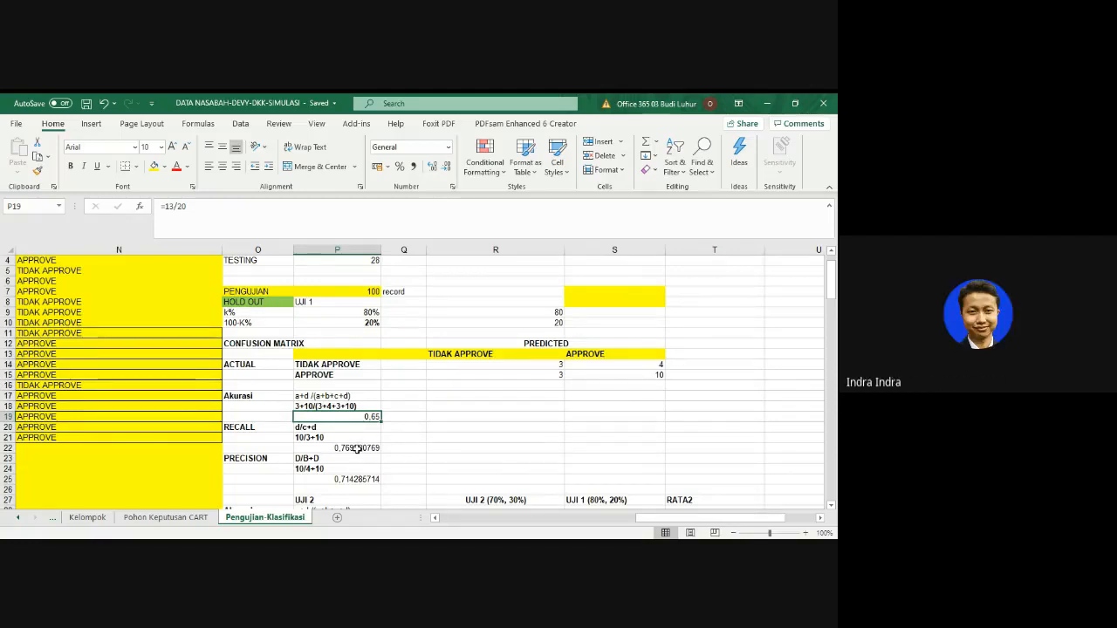
- Examine the RECALL and PRECISION calculations in P20:P25 against the matching APPROVE cells of the confusion matrix
click(357, 448)
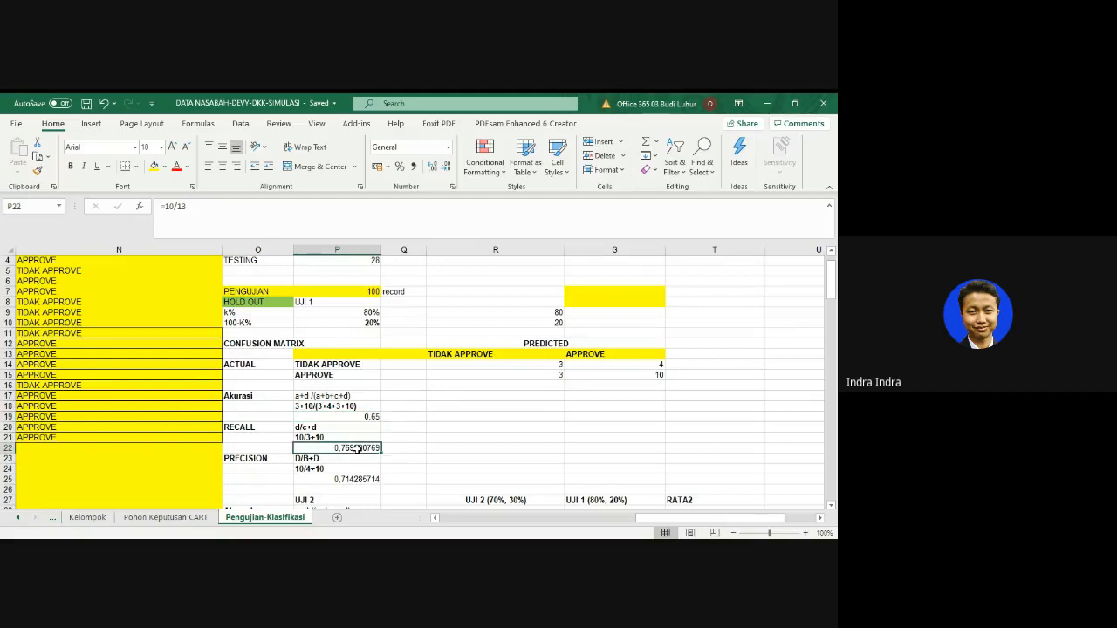
click(309, 427)
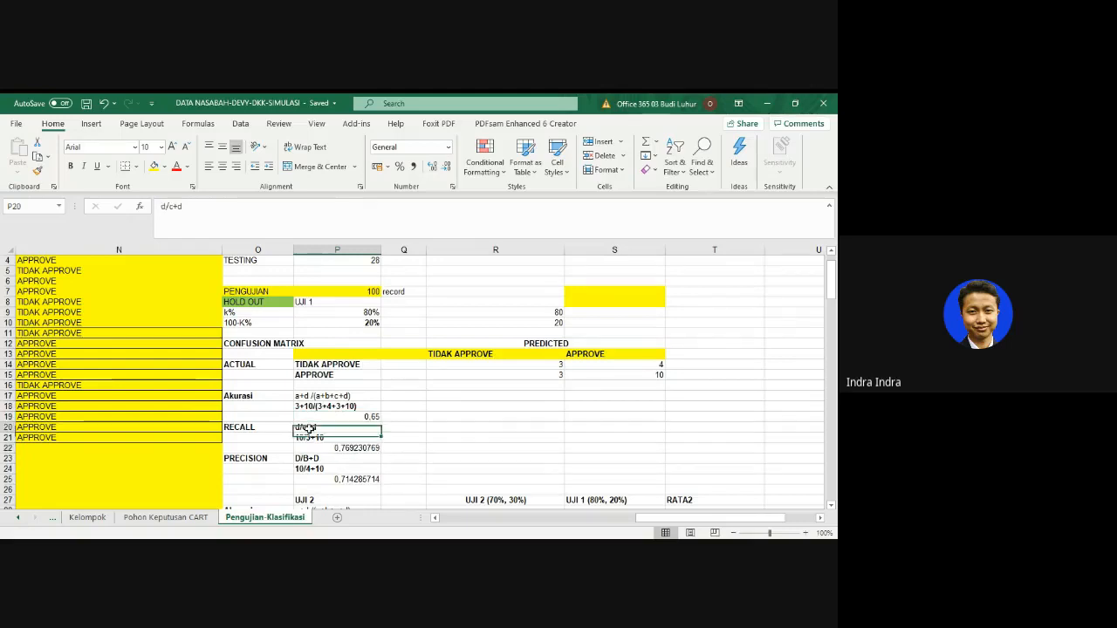
click(658, 377)
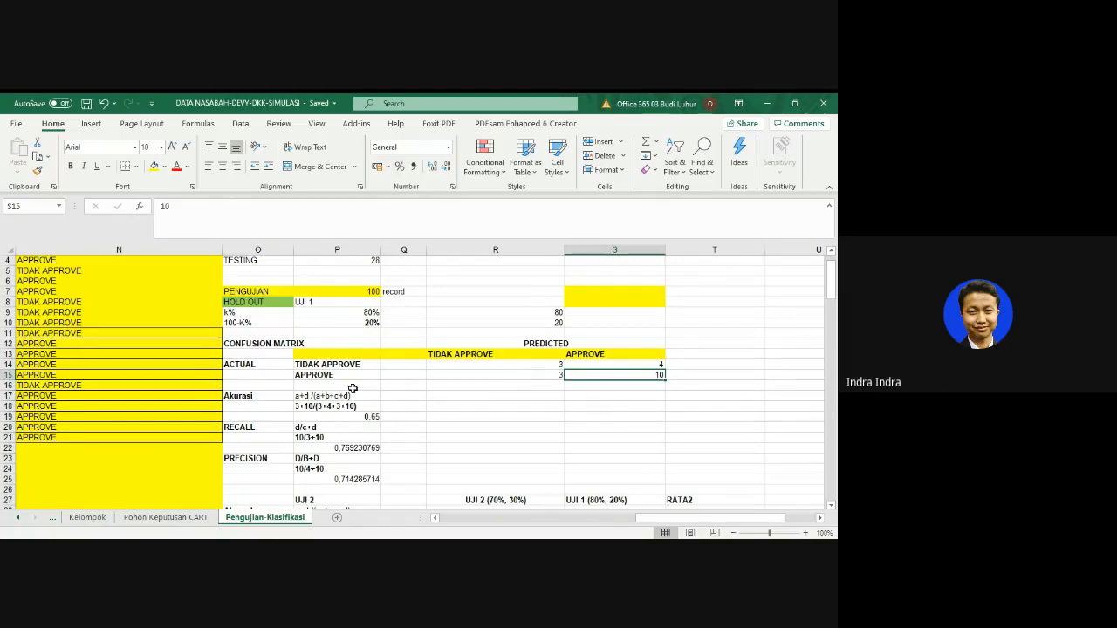
click(534, 373)
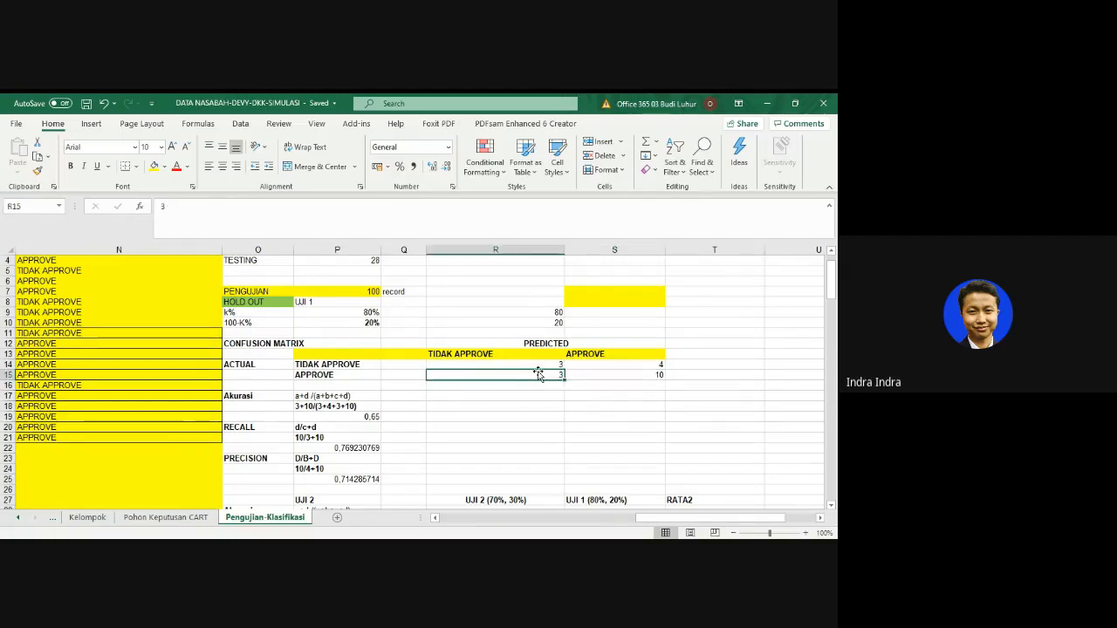
click(663, 374)
click(339, 448)
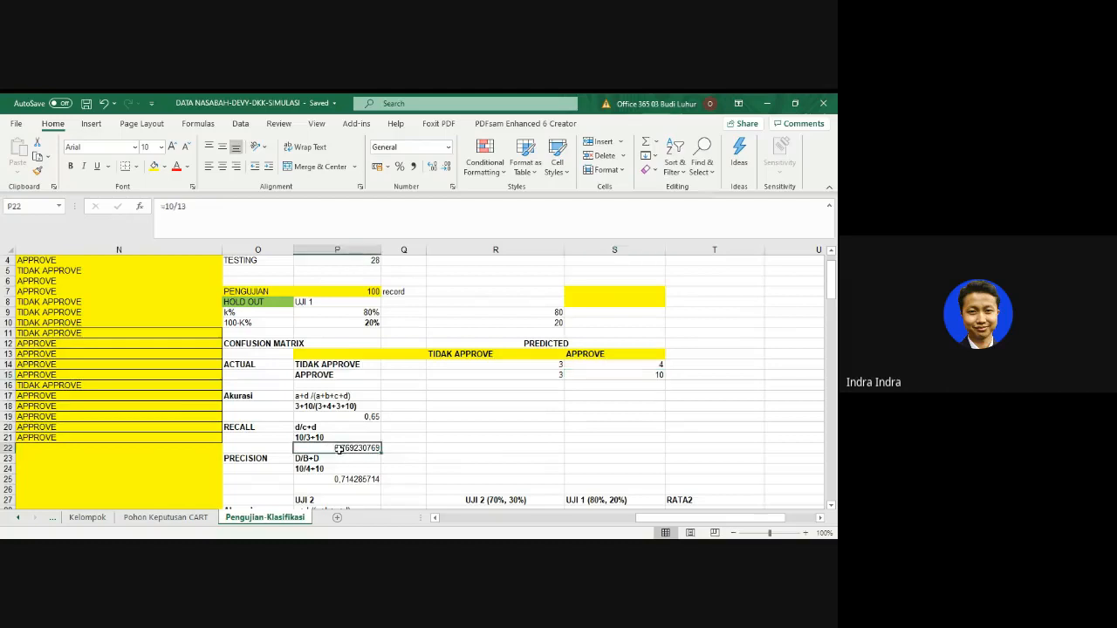
click(346, 489)
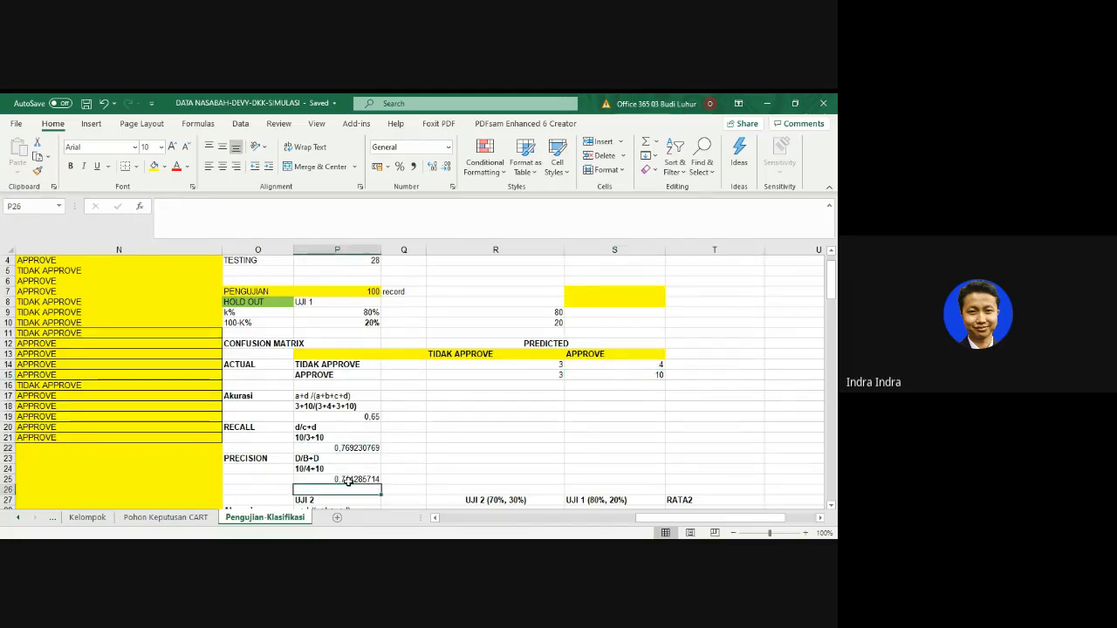
click(351, 479)
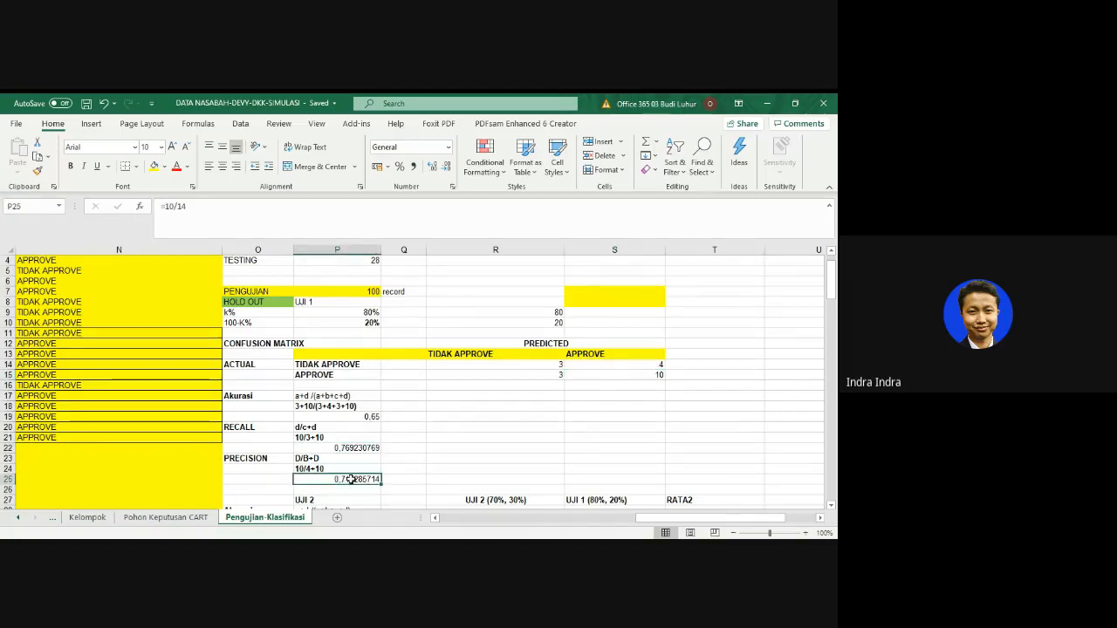
click(659, 373)
click(653, 364)
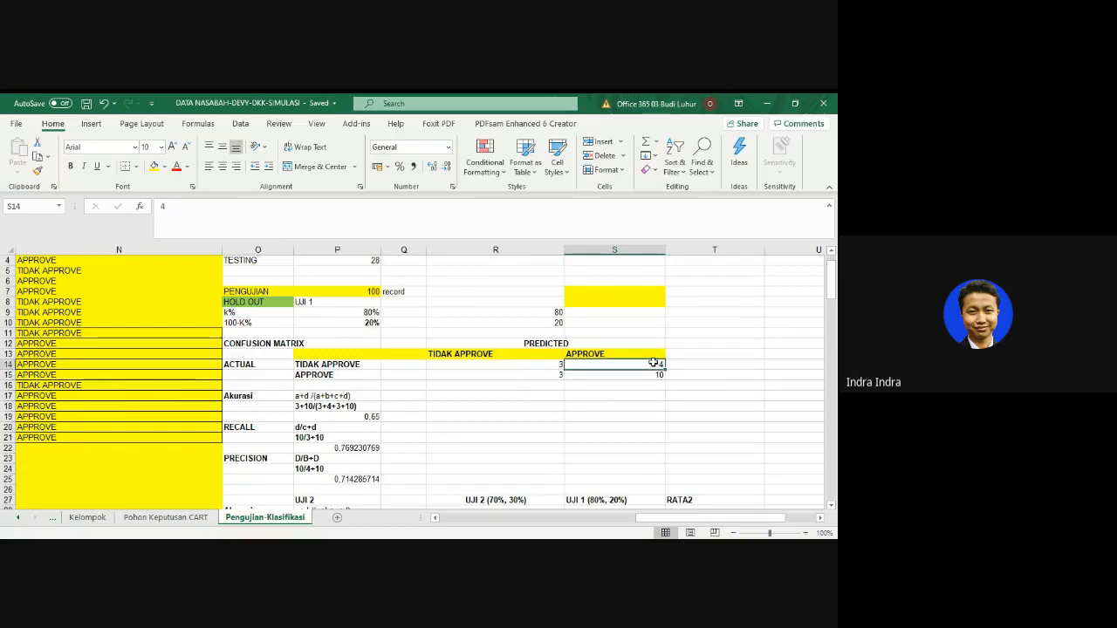
click(356, 479)
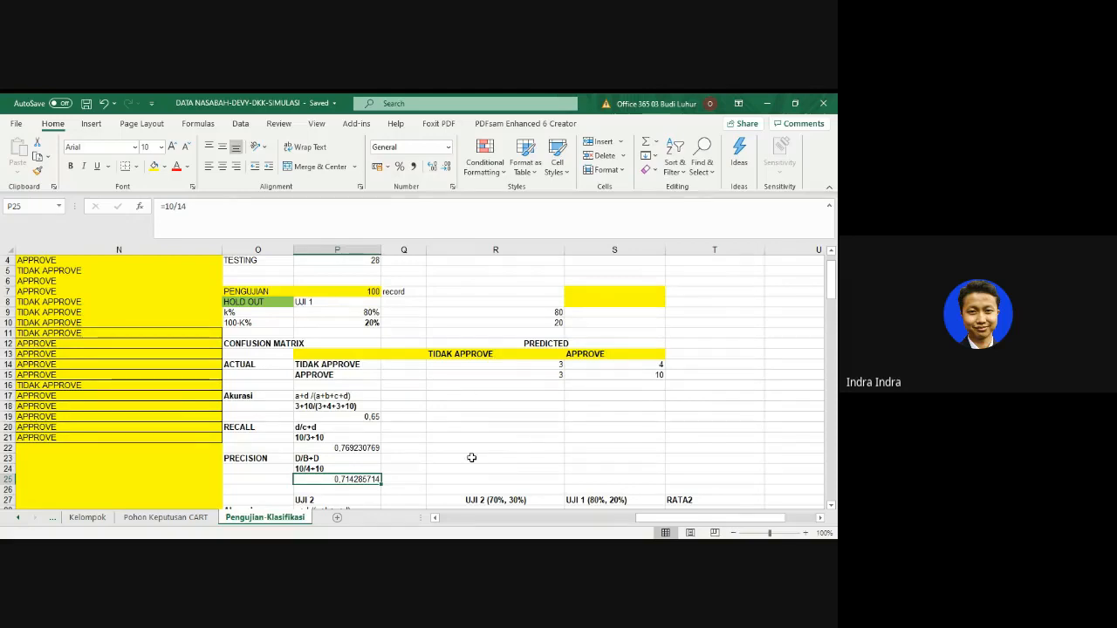
- Examine the UJI 2 (70%, 30%) and UJI 1 (80%, 20%) hold-out results side by side in R27:S36
scroll(471, 458, down, 1)
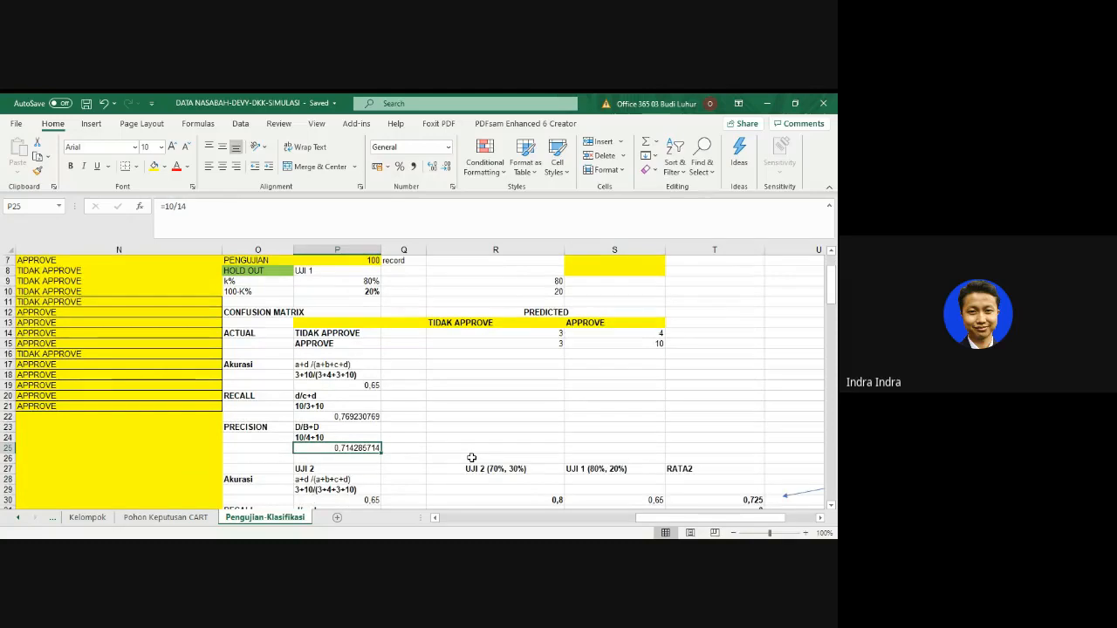
scroll(471, 457, down, 1)
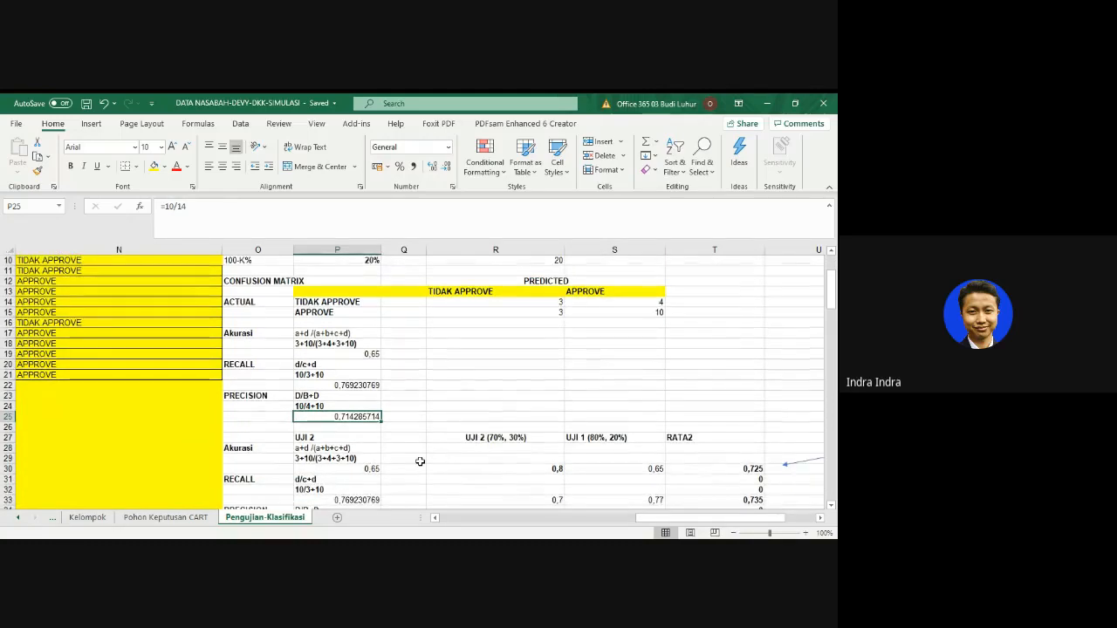
scroll(410, 458, down, 1)
scroll(315, 436, up, 1)
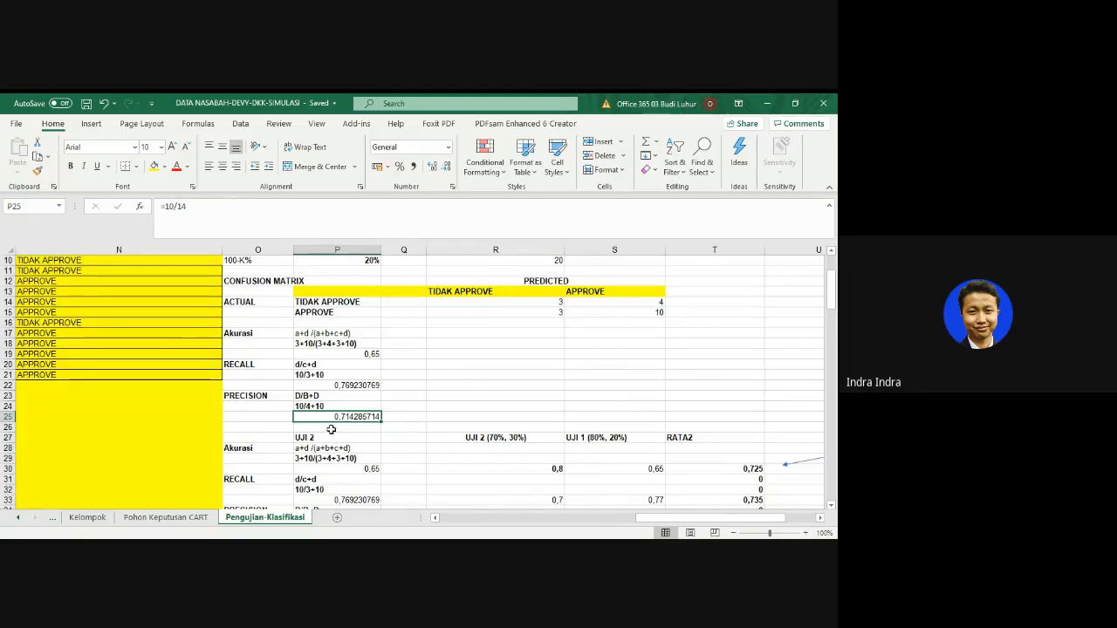
scroll(315, 437, down, 2)
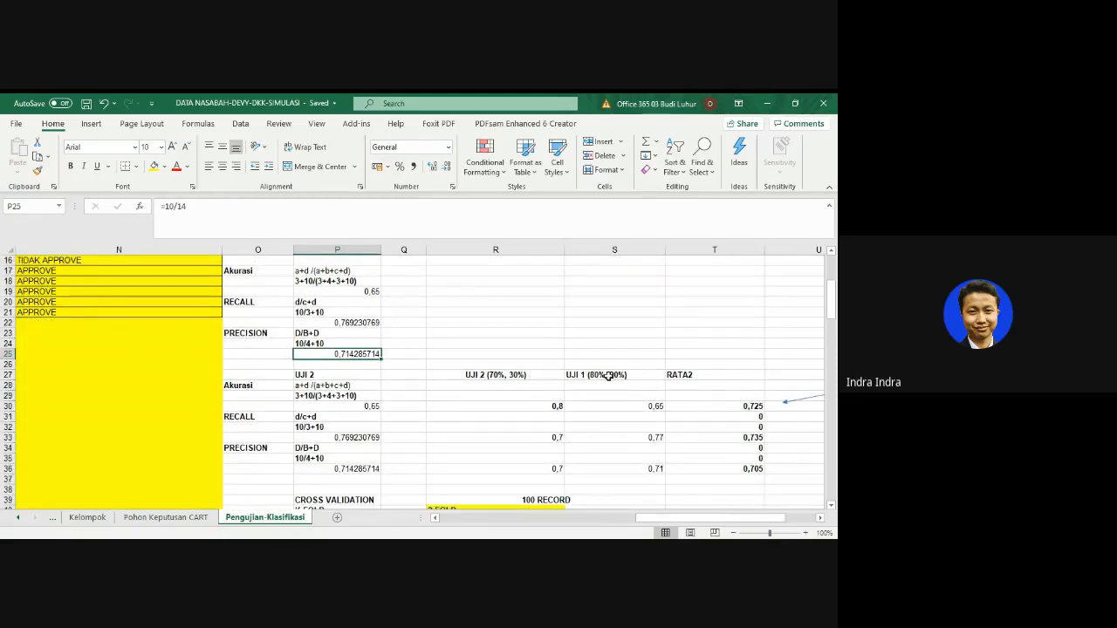
click(615, 375)
drag(625, 390, 648, 471)
click(520, 377)
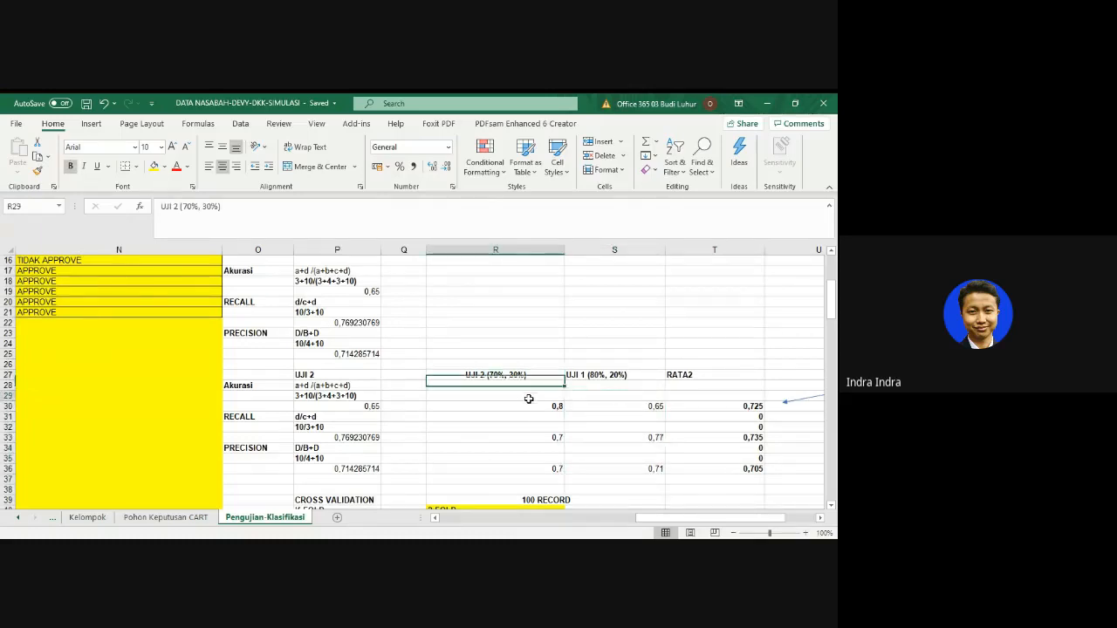
drag(527, 397, 536, 467)
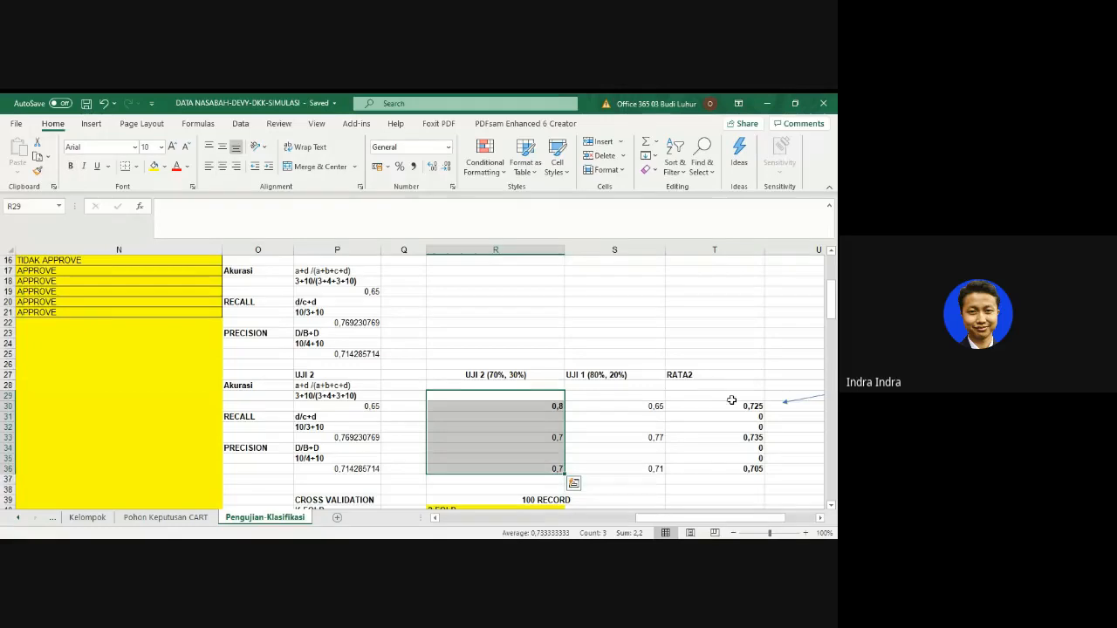
- Examine how the RATA2 averages in T30 and T33 combine the UJI 2 and UJI 1 results of the same rows
click(712, 386)
click(725, 406)
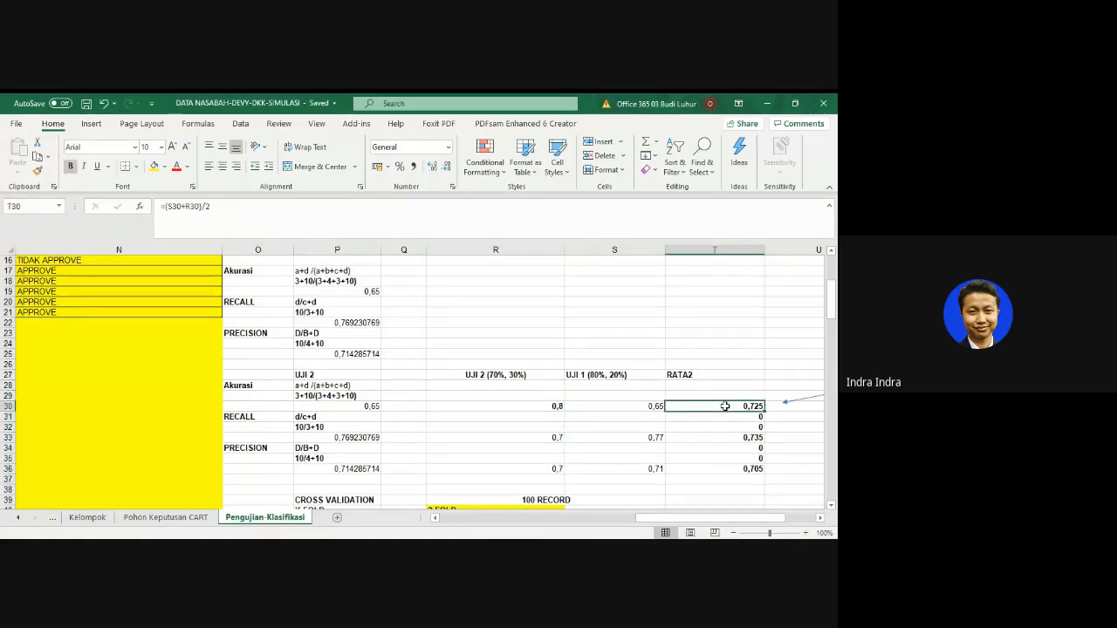
click(554, 405)
click(628, 408)
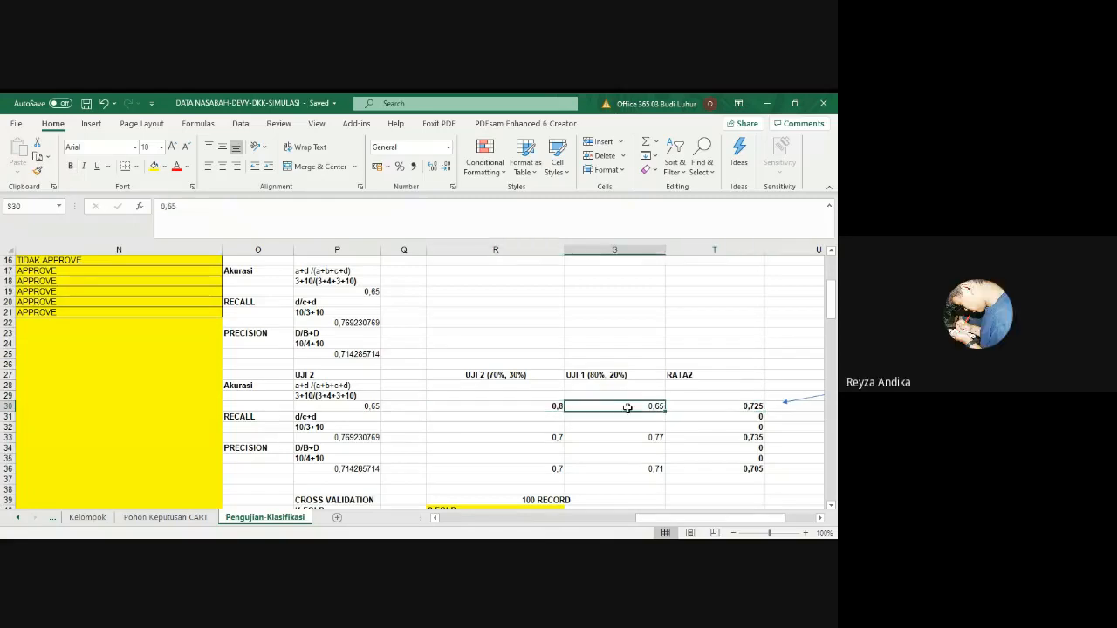
click(755, 407)
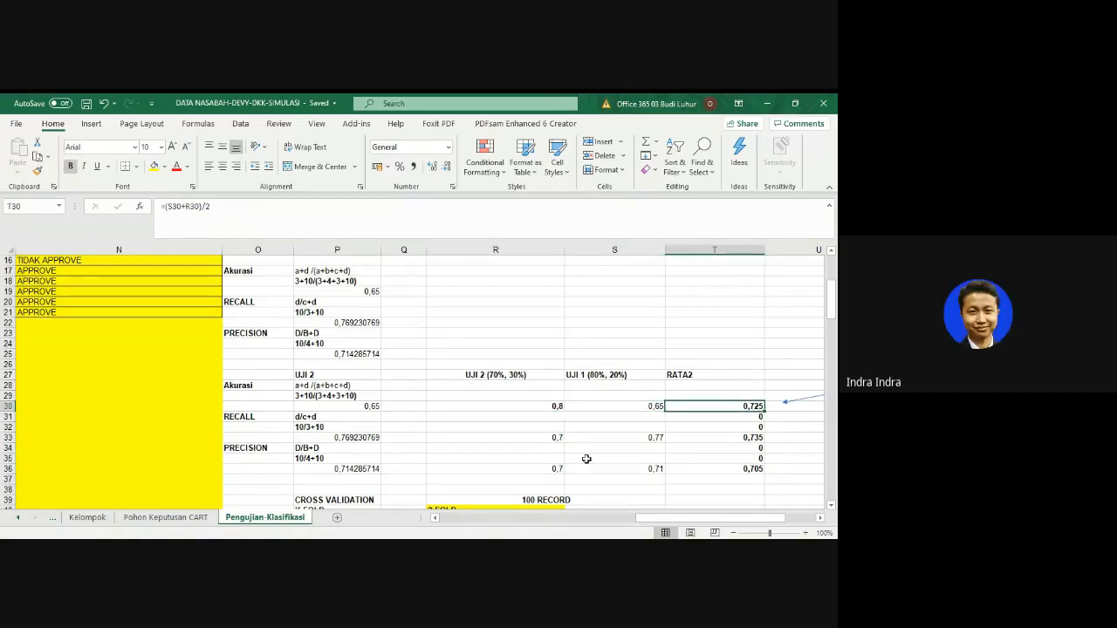
click(551, 438)
click(633, 436)
click(741, 435)
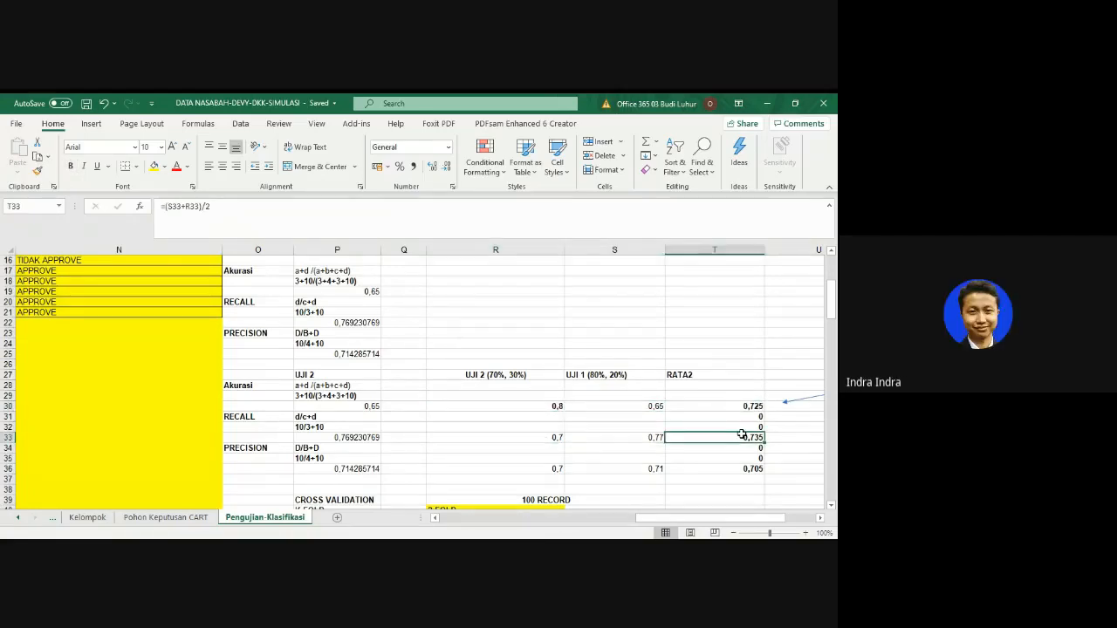
click(737, 406)
drag(721, 349, 750, 470)
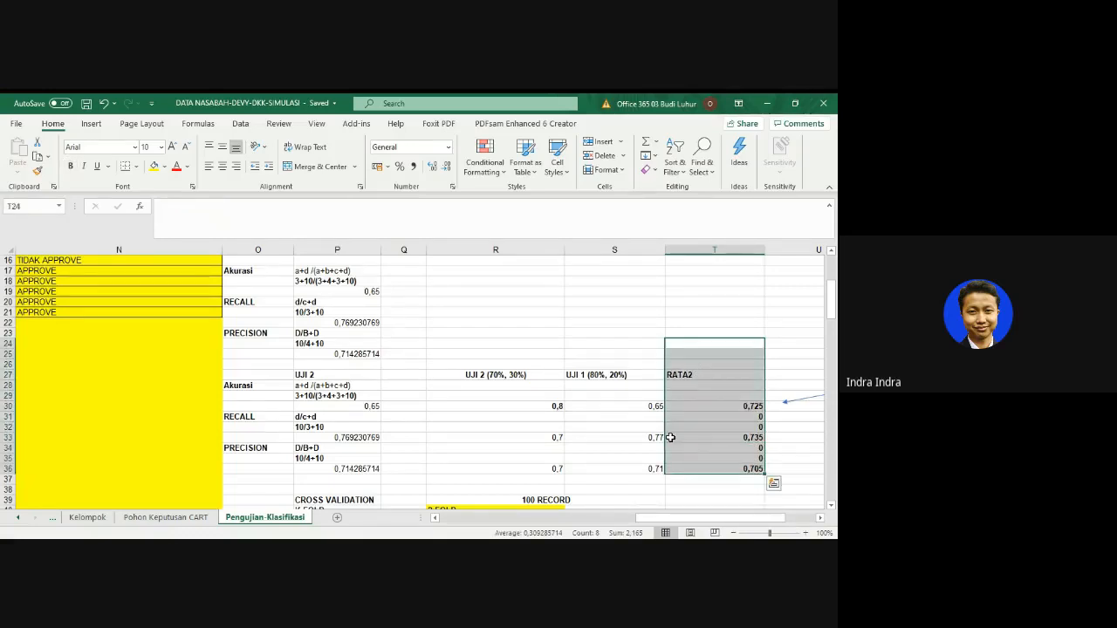
- Extend the heading in T27 to "RATA2 (random sub sampling)", fit column T to its width and save the workbook
double_click(723, 377)
text((random sub)
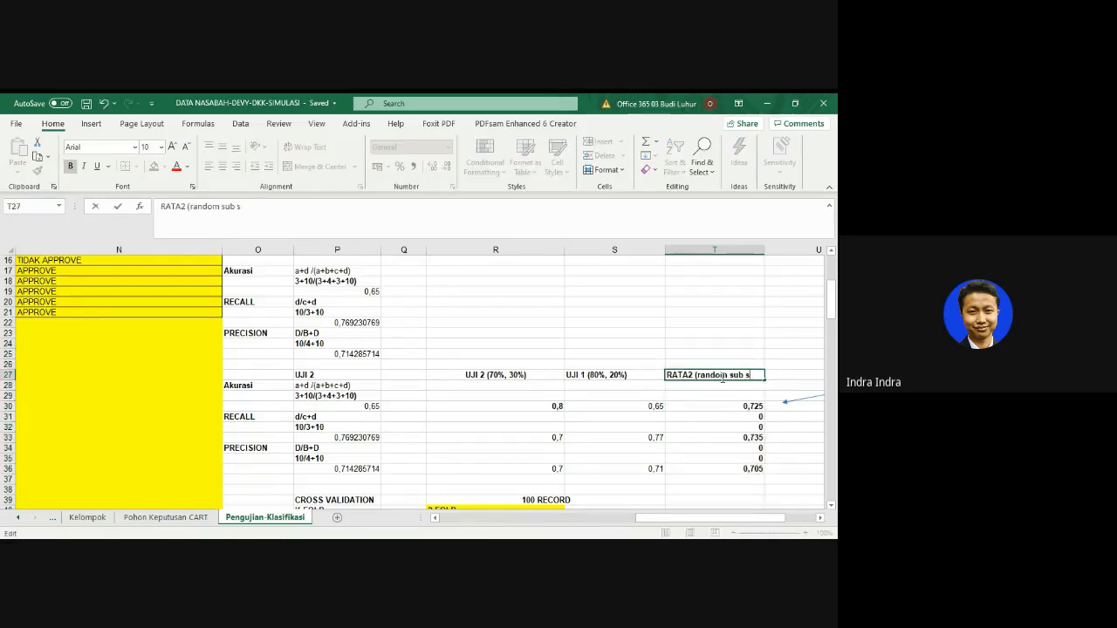
text( sampling))
key(Return)
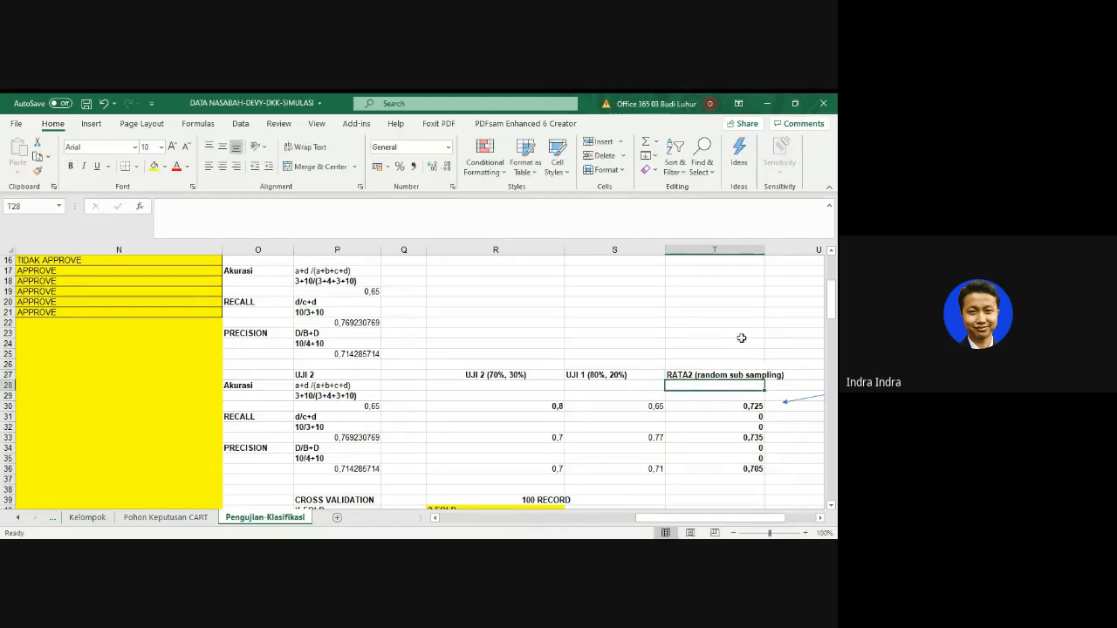
double_click(769, 249)
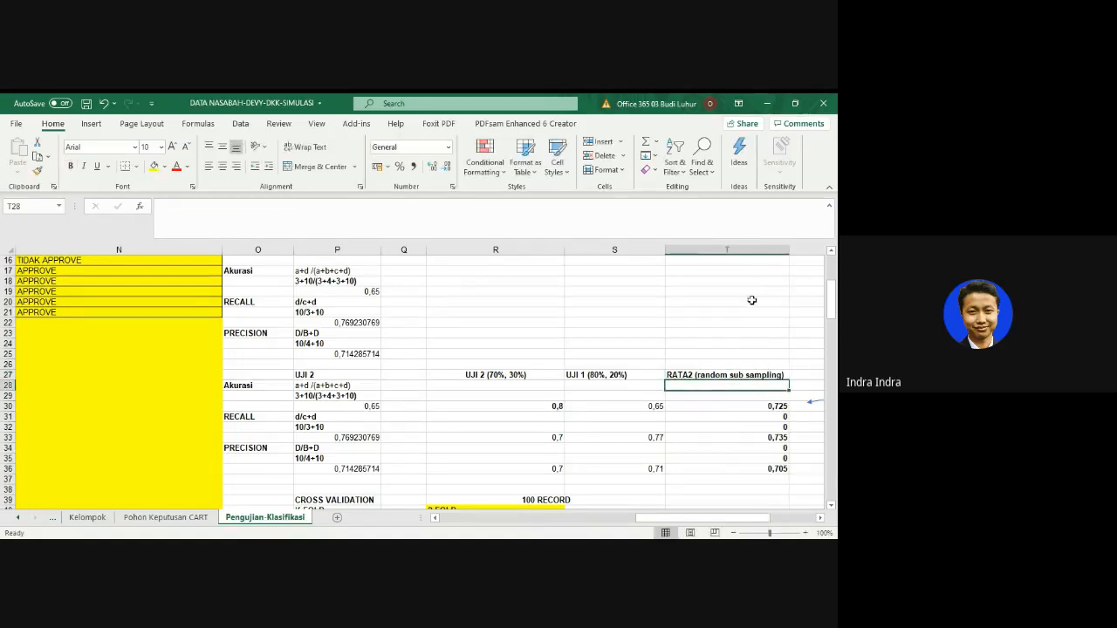
key(ctrl+s)
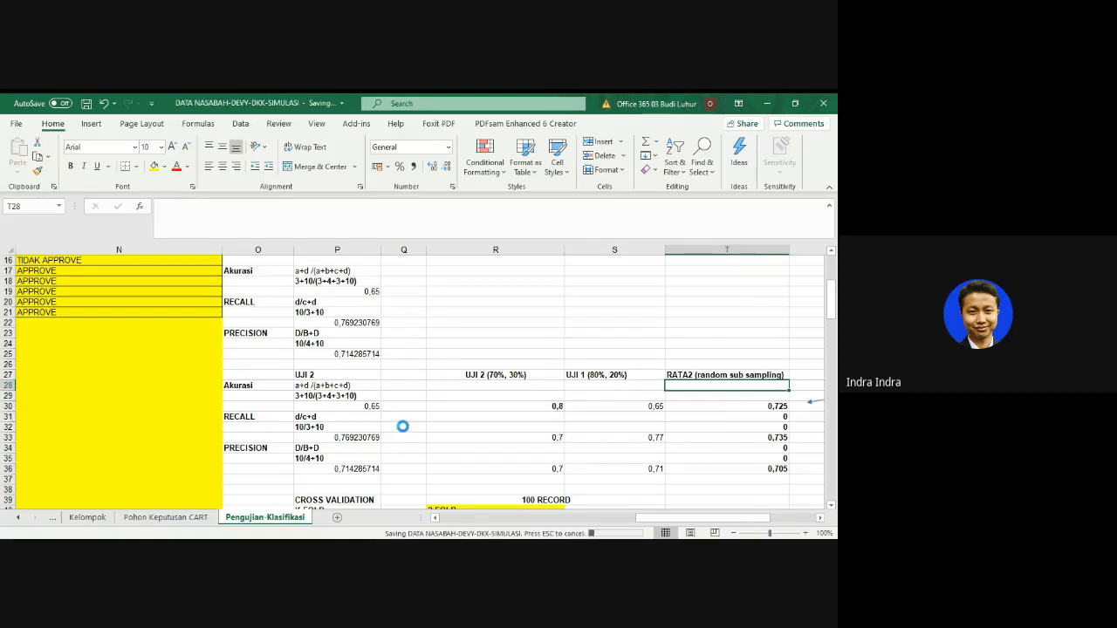
- Examine the 2-fold cross-validation layout in O39:R47, comparing how the 100 records are divided between FOLD 1 and FOLD 2
scroll(403, 426, down, 2)
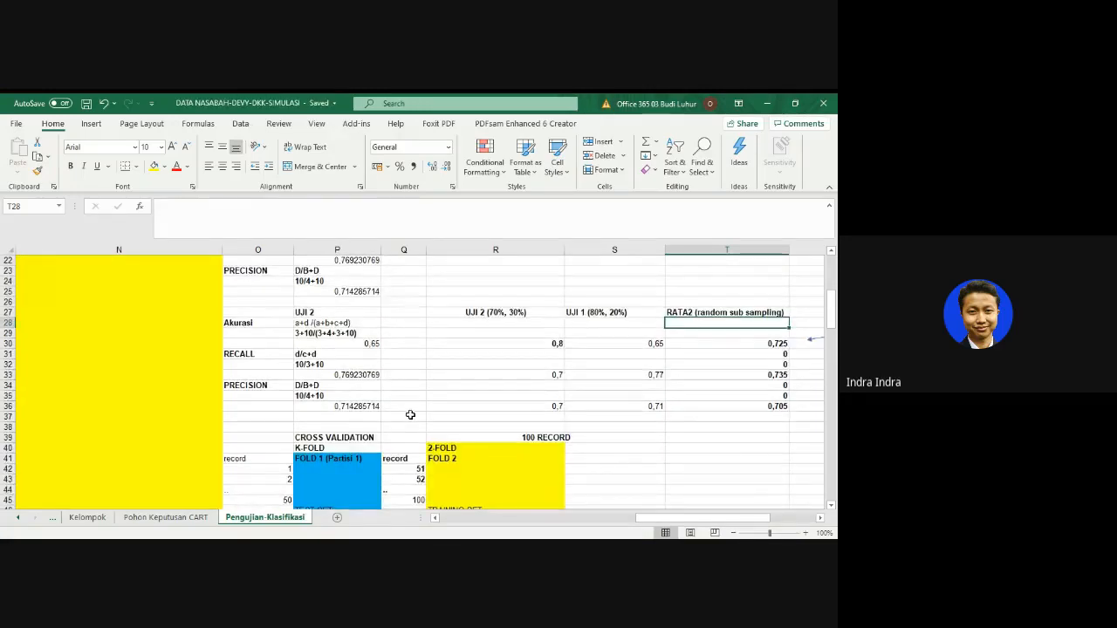
scroll(412, 407, down, 3)
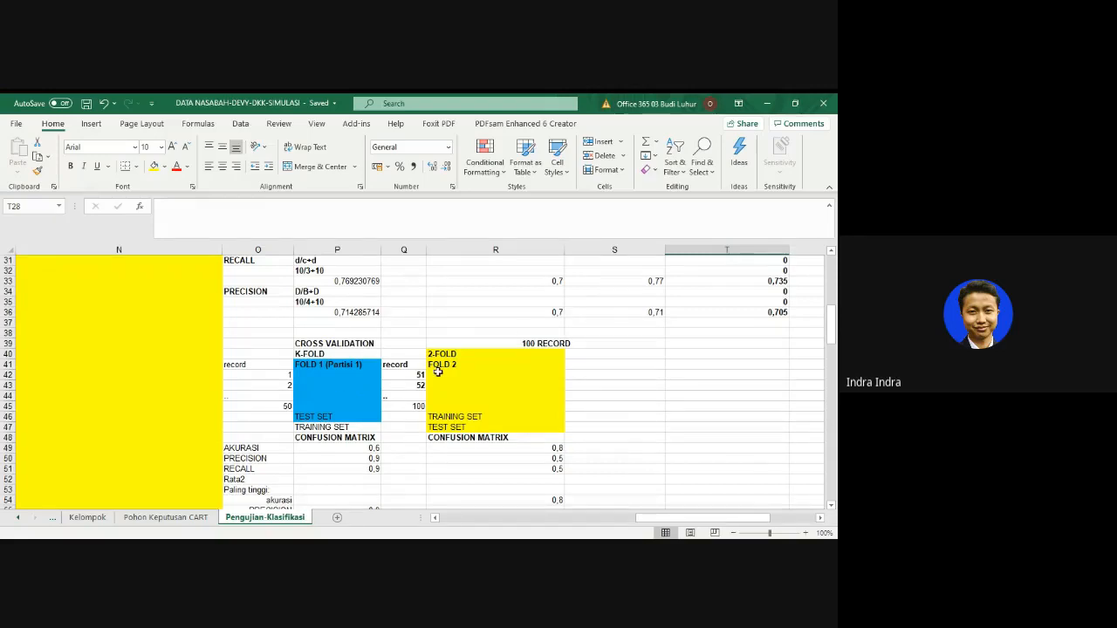
click(524, 342)
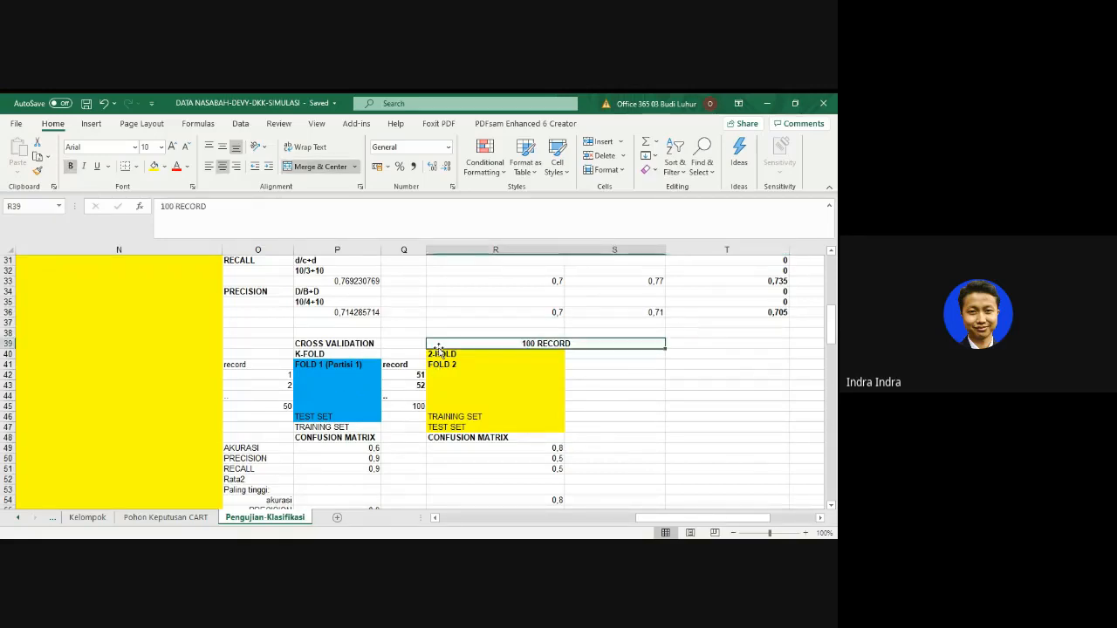
click(327, 368)
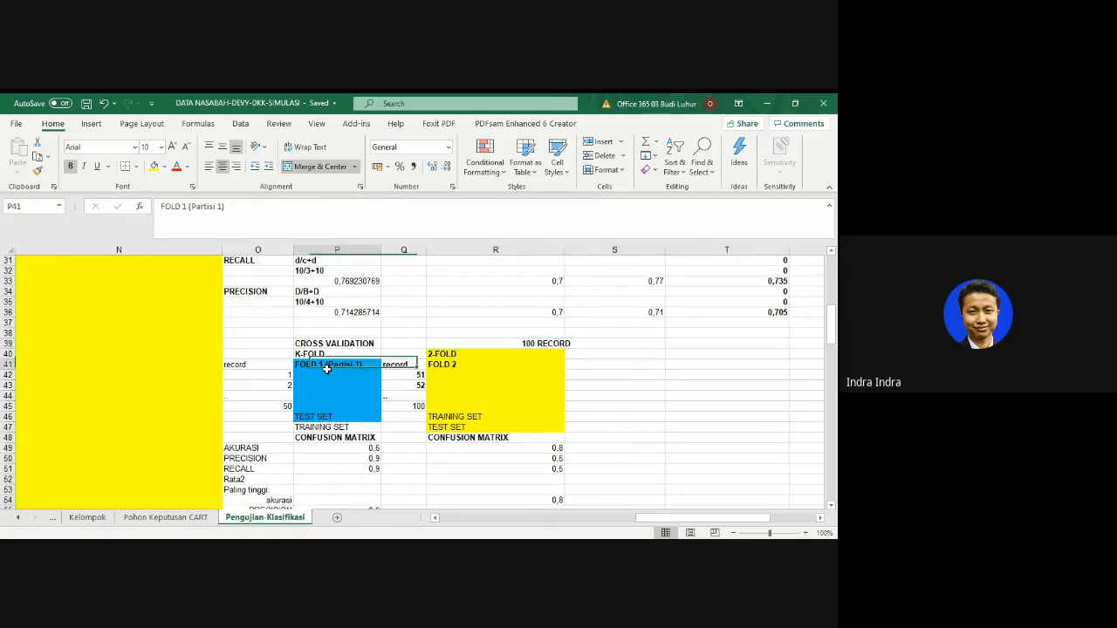
click(466, 373)
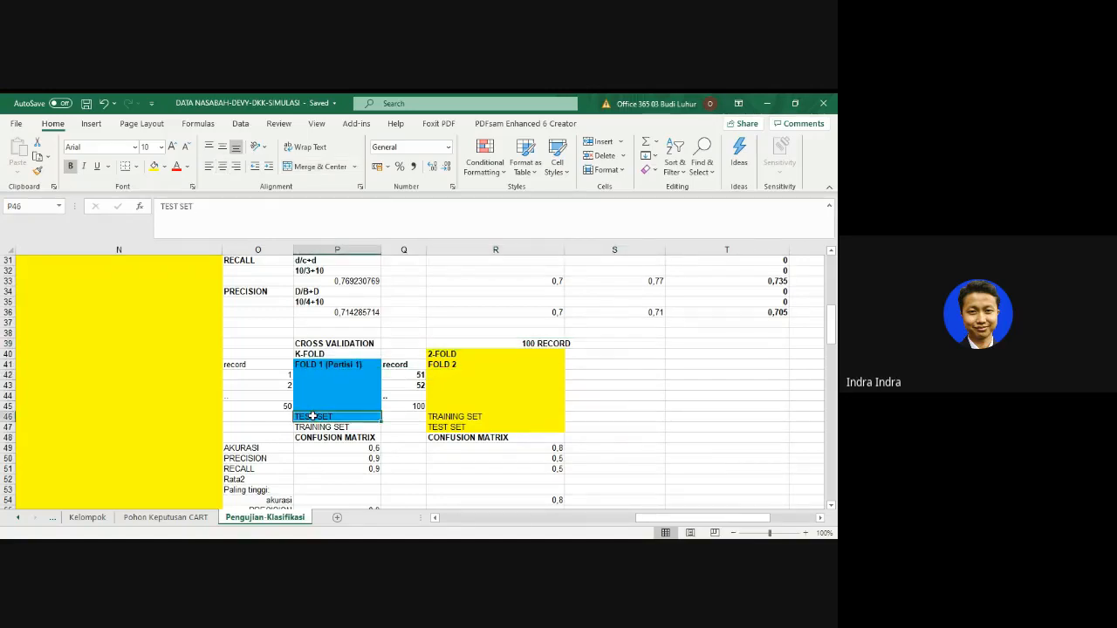
click(328, 366)
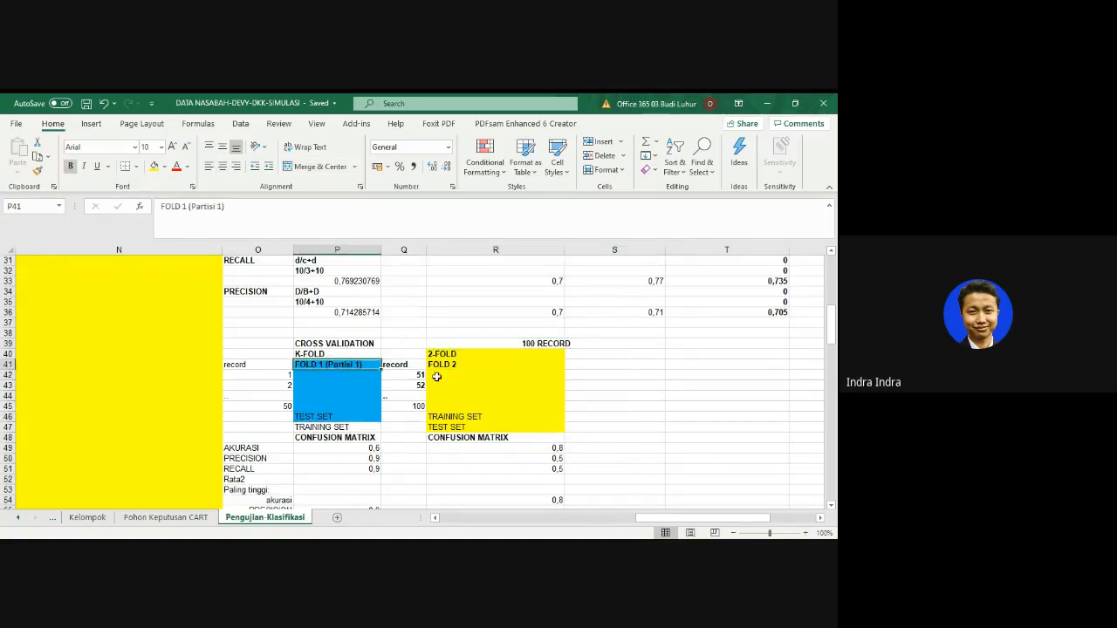
click(430, 374)
click(446, 363)
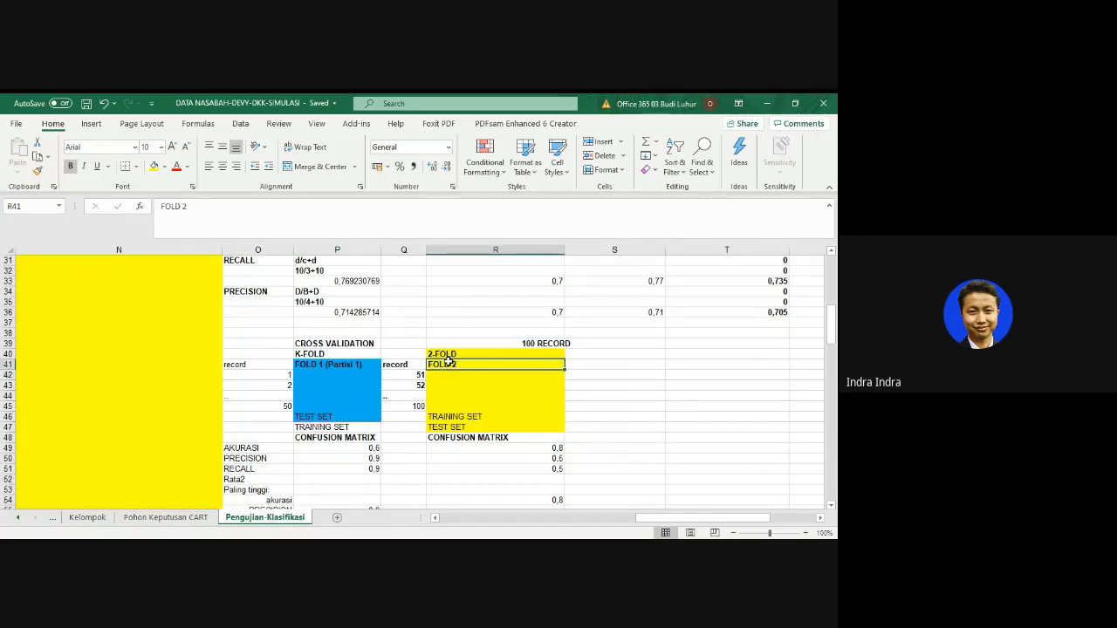
- Clear the TRAINING SET and TEST SET labels of the second round in P47:R47, above the CONFUSION MATRIX headings
click(317, 376)
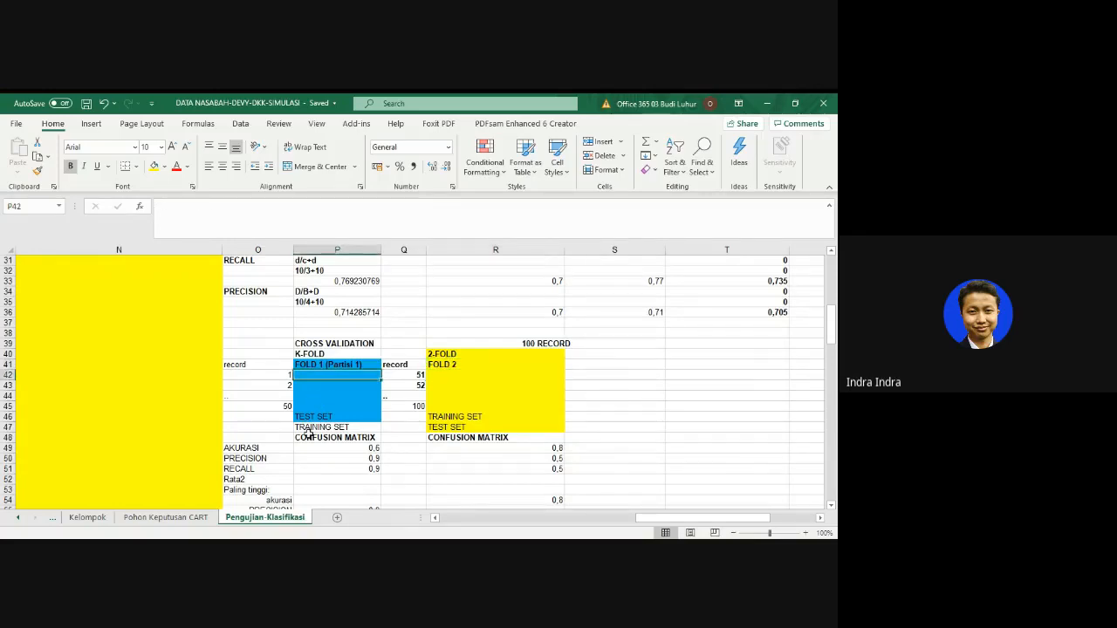
drag(323, 427, 445, 428)
key(Delete)
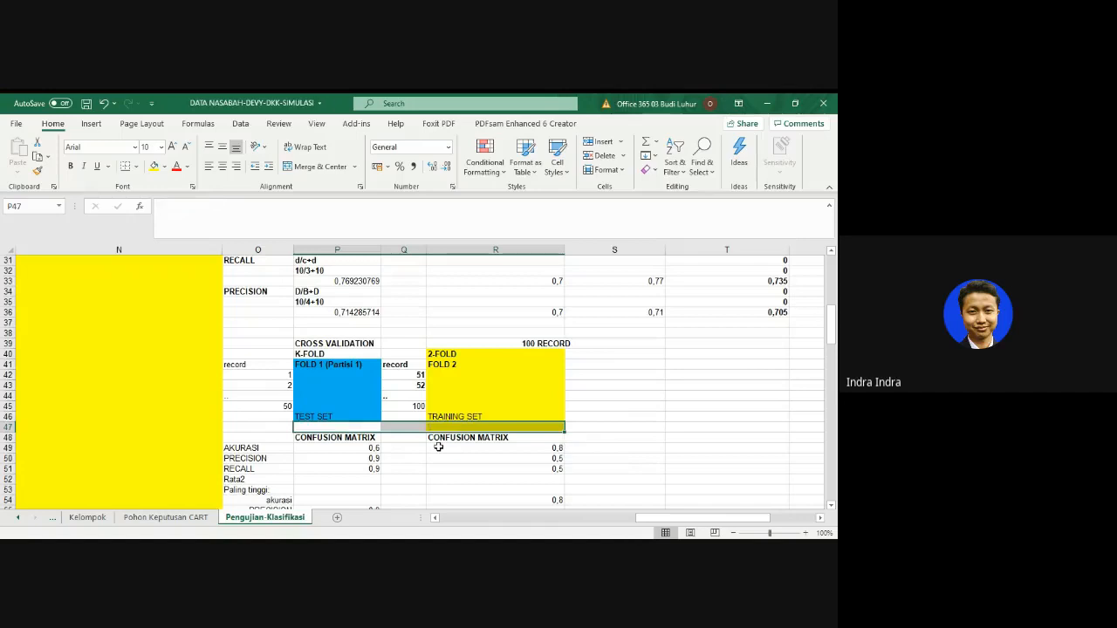
- Examine the TEST SET and TRAINING SET roles in row 46 and the AKURASI, PRECISION and RECALL rows under the FOLD 1 confusion matrix
click(479, 415)
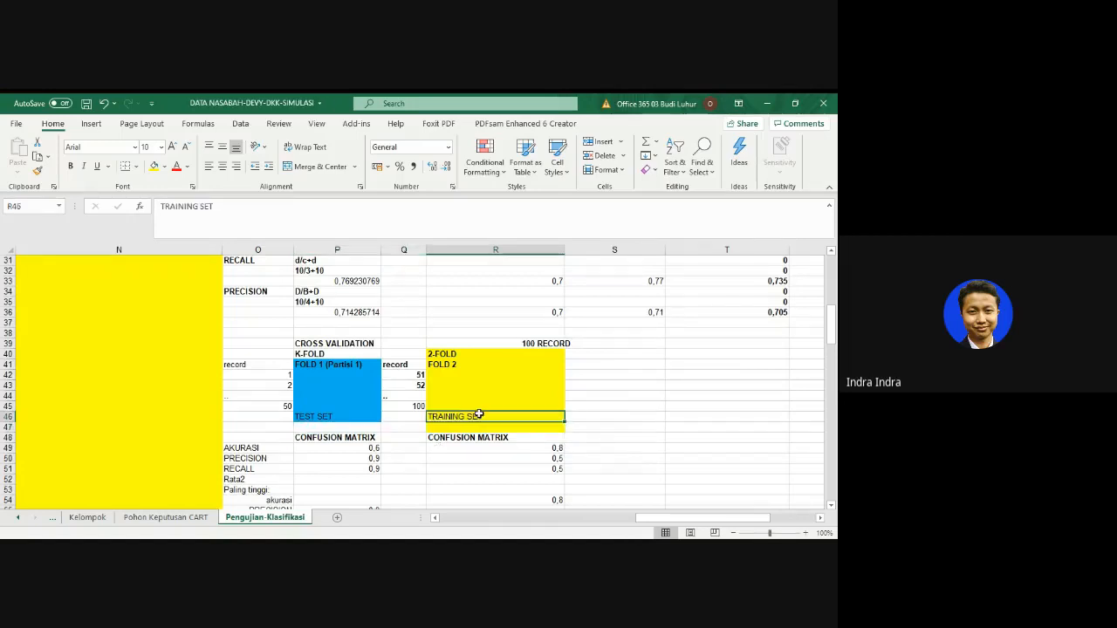
click(325, 418)
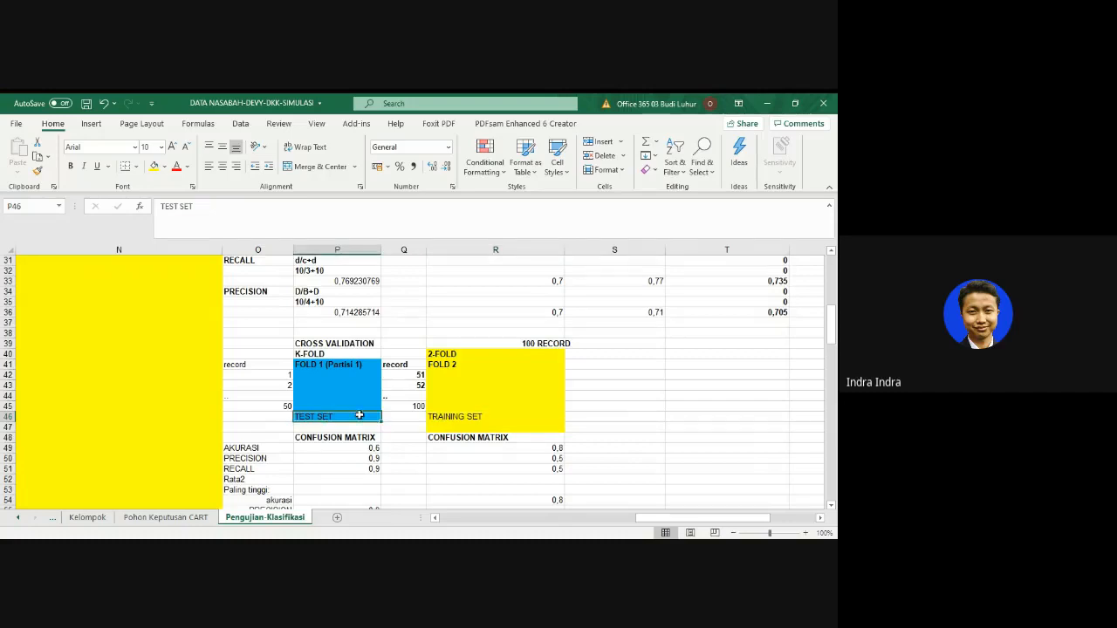
click(472, 416)
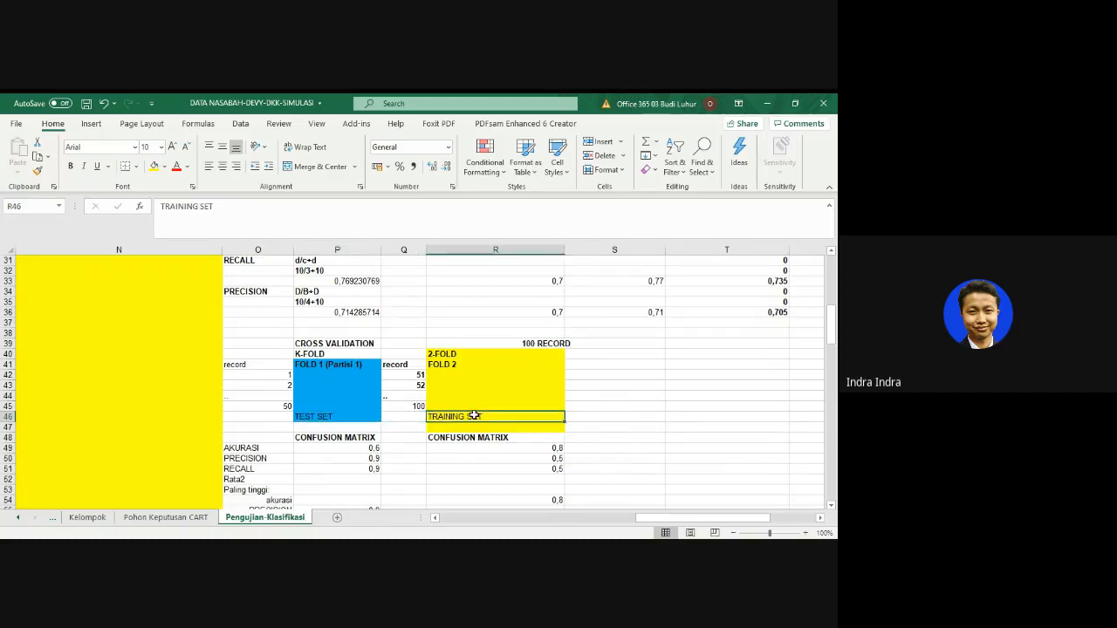
click(323, 418)
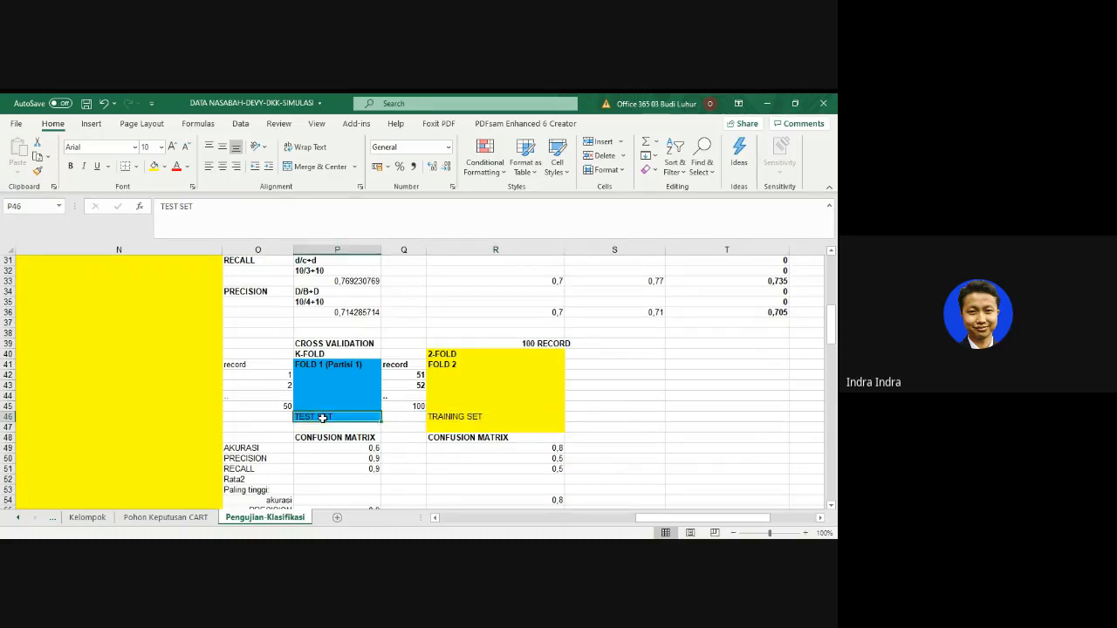
scroll(322, 419, down, 1)
click(323, 406)
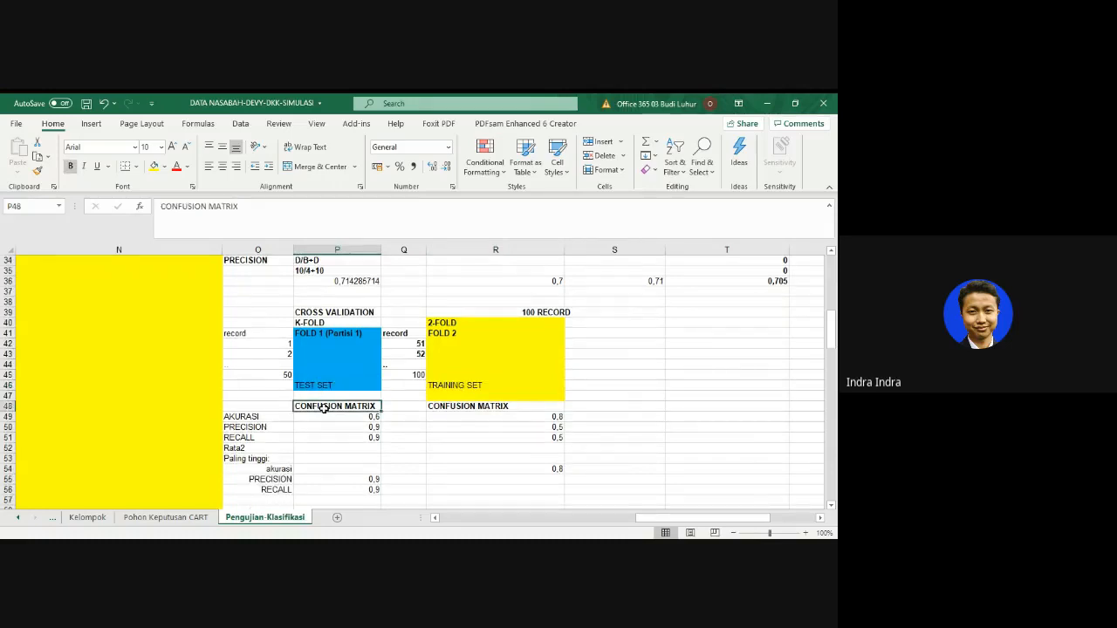
click(261, 418)
click(262, 428)
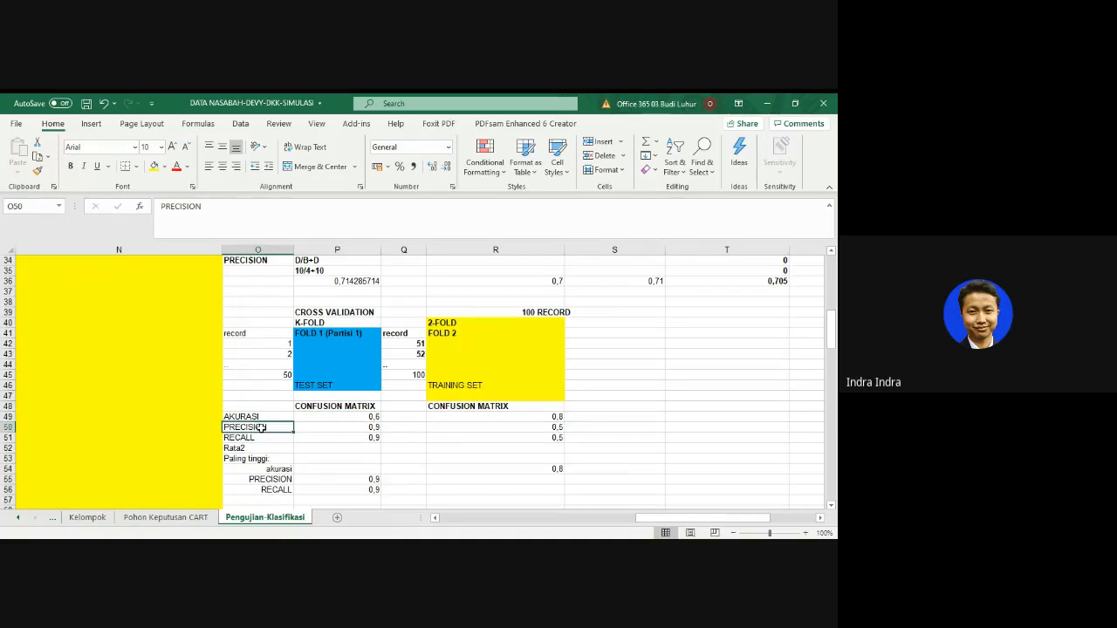
click(248, 438)
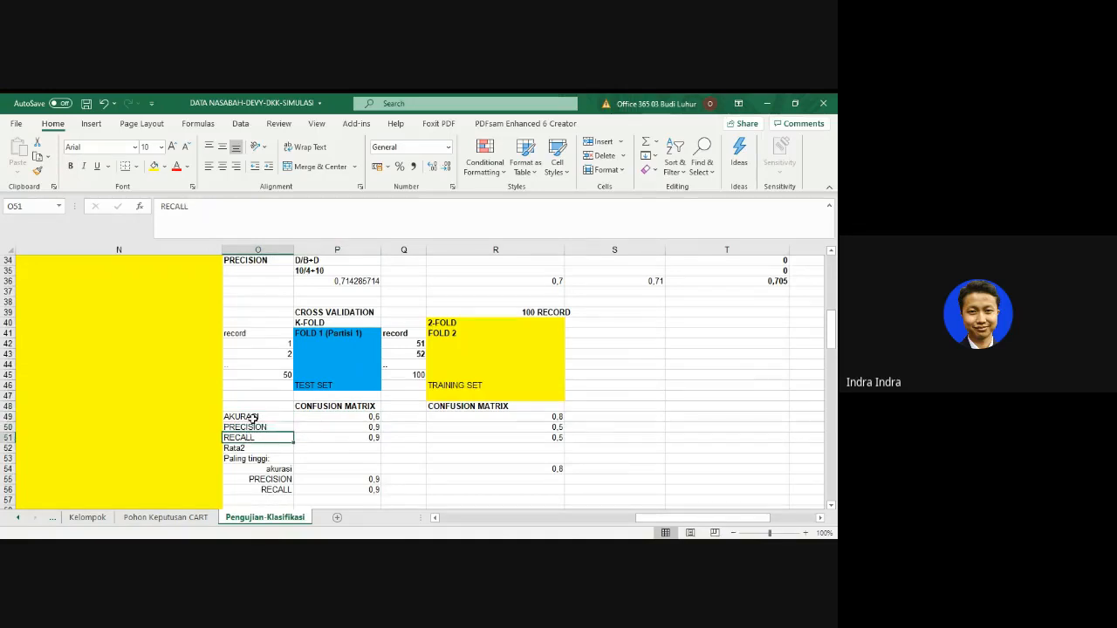
- Compare the hold-out results with the cross-validation block and review FOLD 1 from its K-FOLD heading through TEST SET to its accuracy
scroll(361, 424, up, 6)
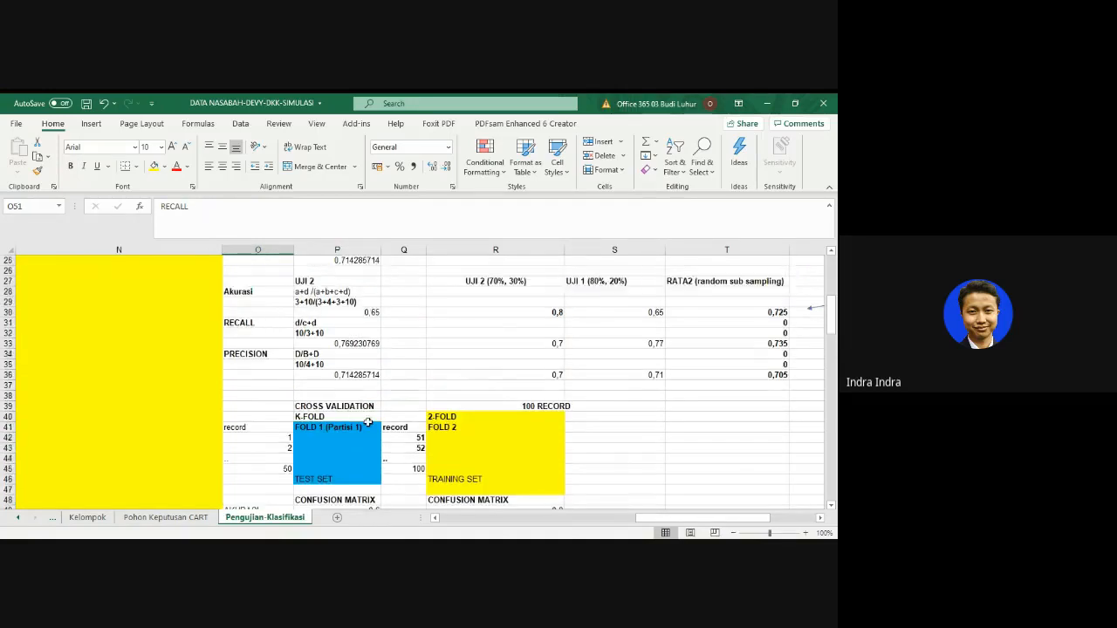
scroll(370, 422, down, 5)
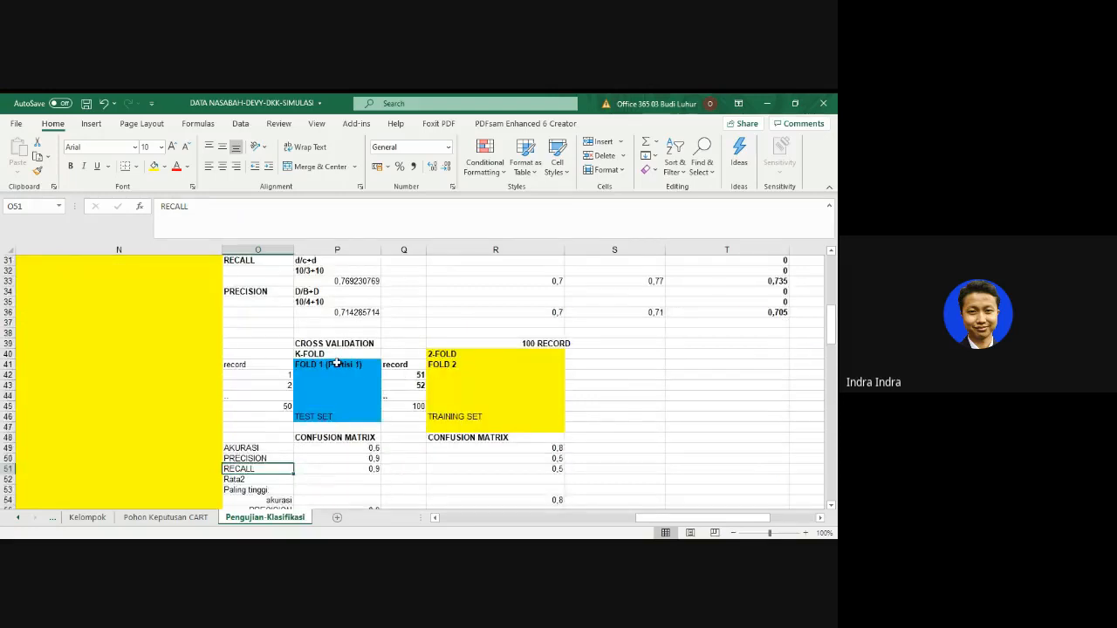
drag(337, 354, 335, 417)
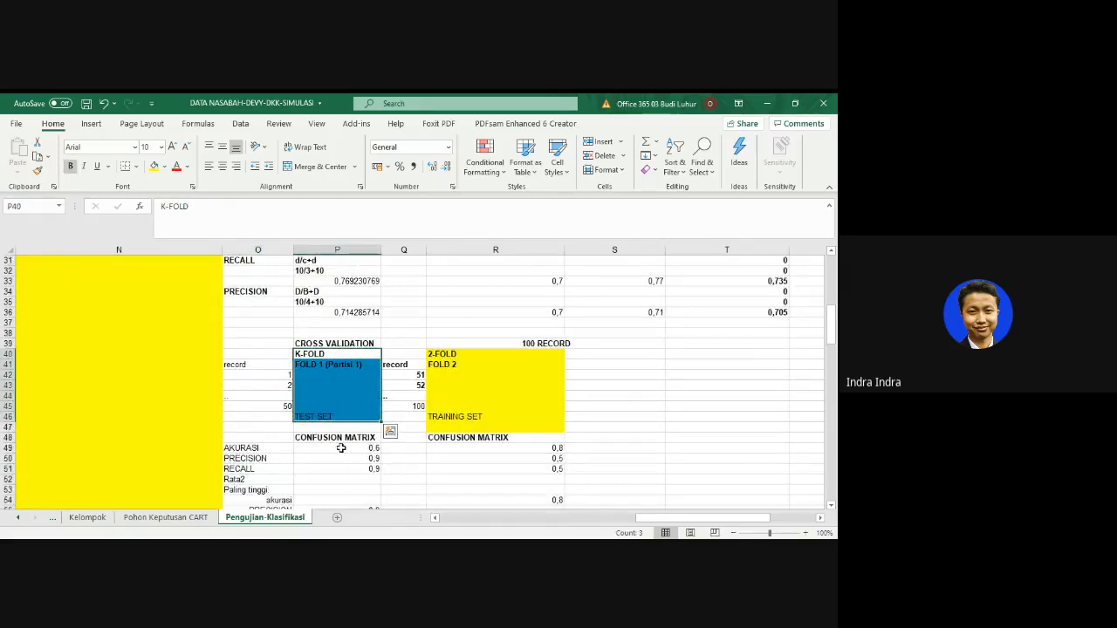
click(341, 448)
click(335, 418)
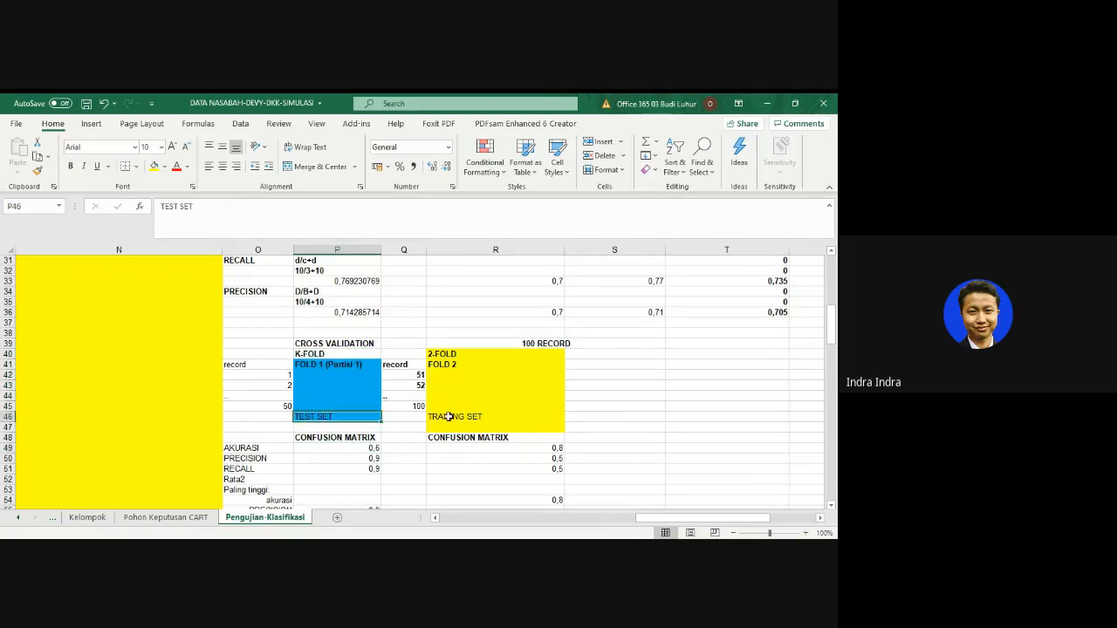
- Undo the clearing of the TRAINING SET and TEST SET labels in P47:R47 and save the workbook
click(447, 417)
key(ctrl+z)
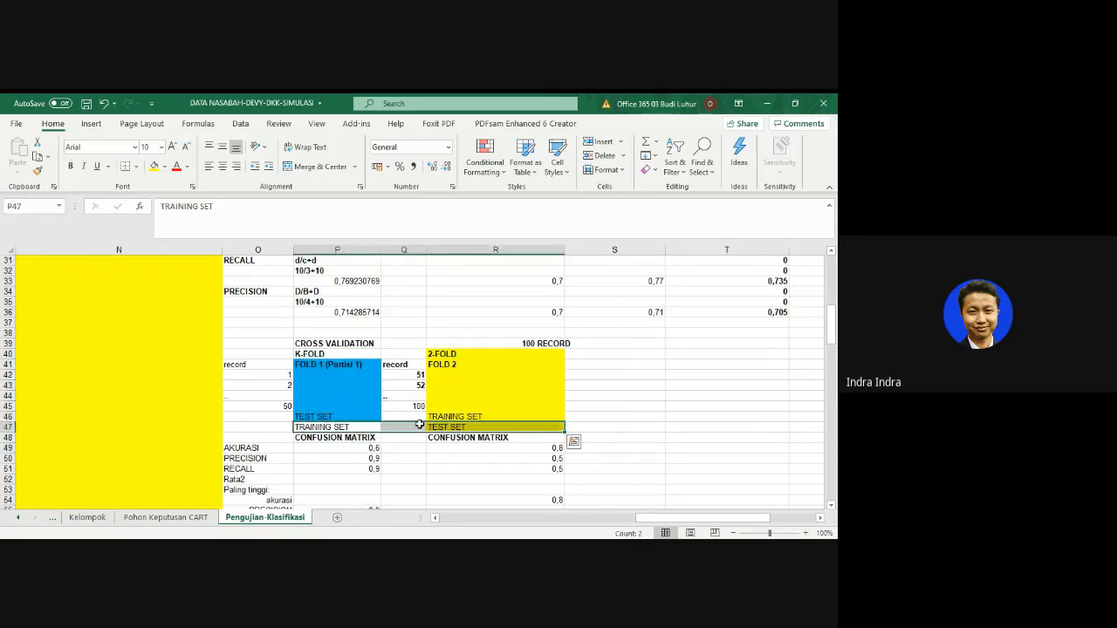
key(ctrl+s)
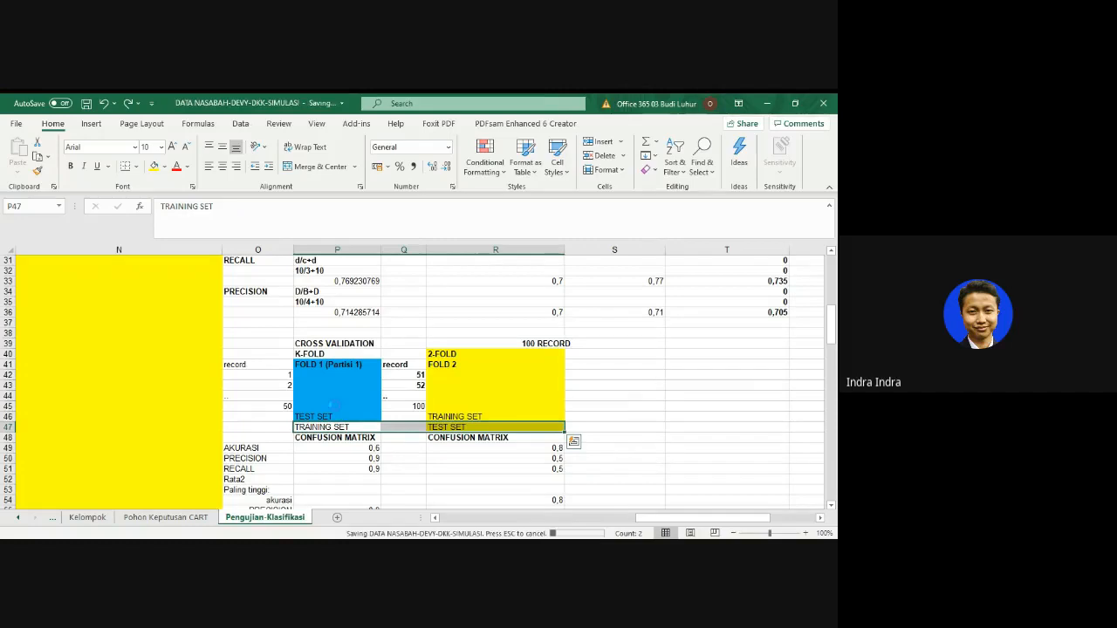
- Examine the swapped TRAINING SET and TEST SET roles in row 47 and the FOLD 2 accuracy, precision and recall in R49:R51
click(334, 427)
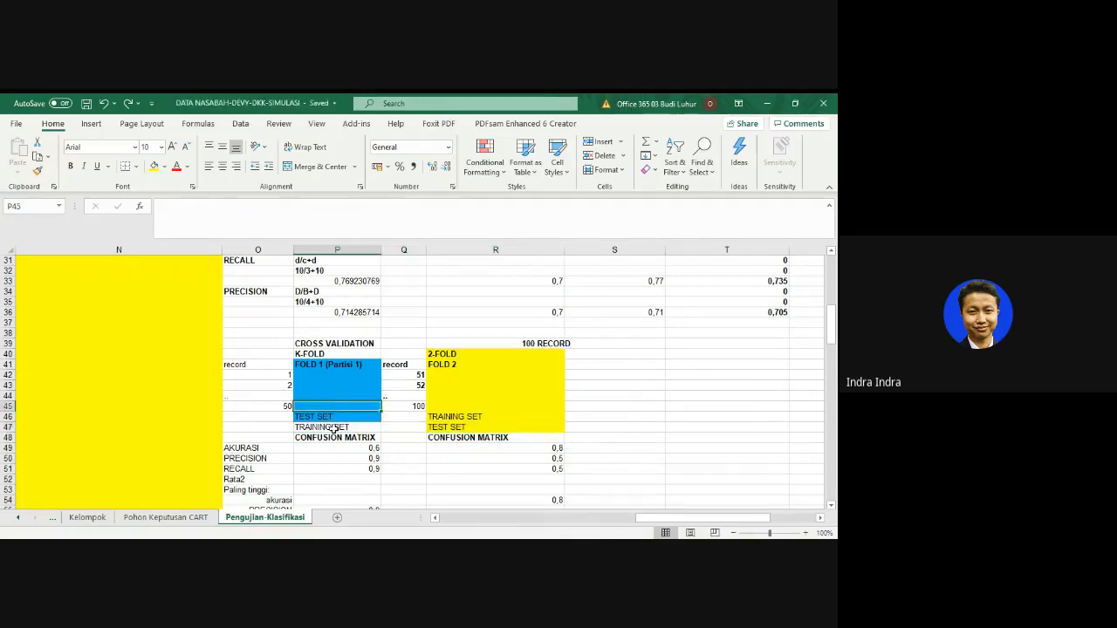
click(485, 417)
click(465, 425)
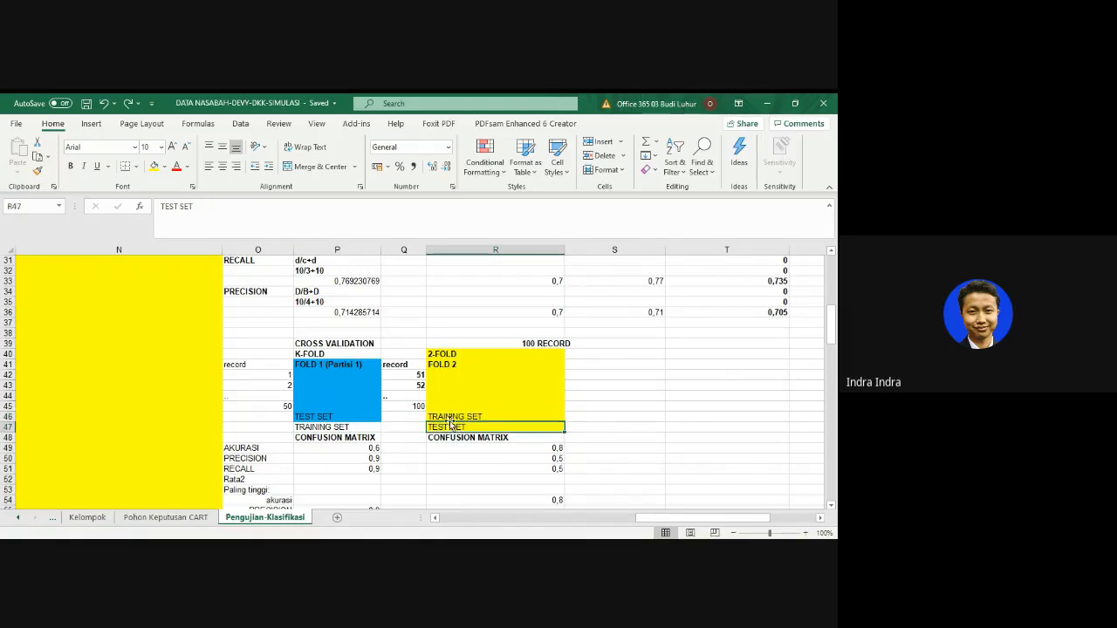
click(532, 450)
drag(532, 450, 535, 471)
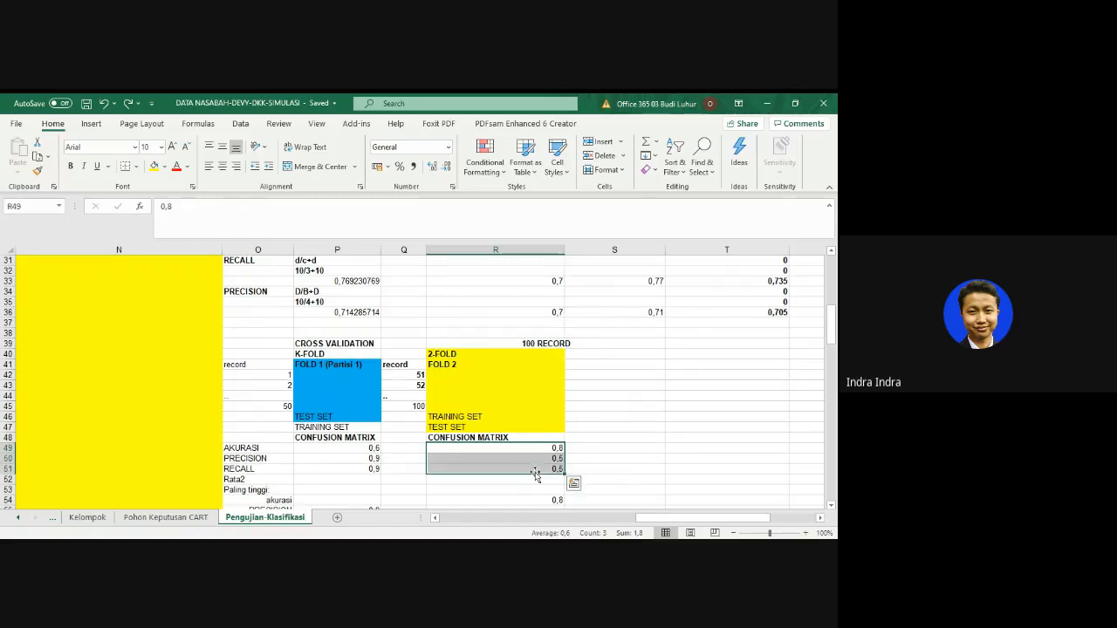
- Examine the Rata2 and Paling tinggi rows, from the average through the highest accuracy in row 54, against the fold layout above
scroll(523, 463, down, 3)
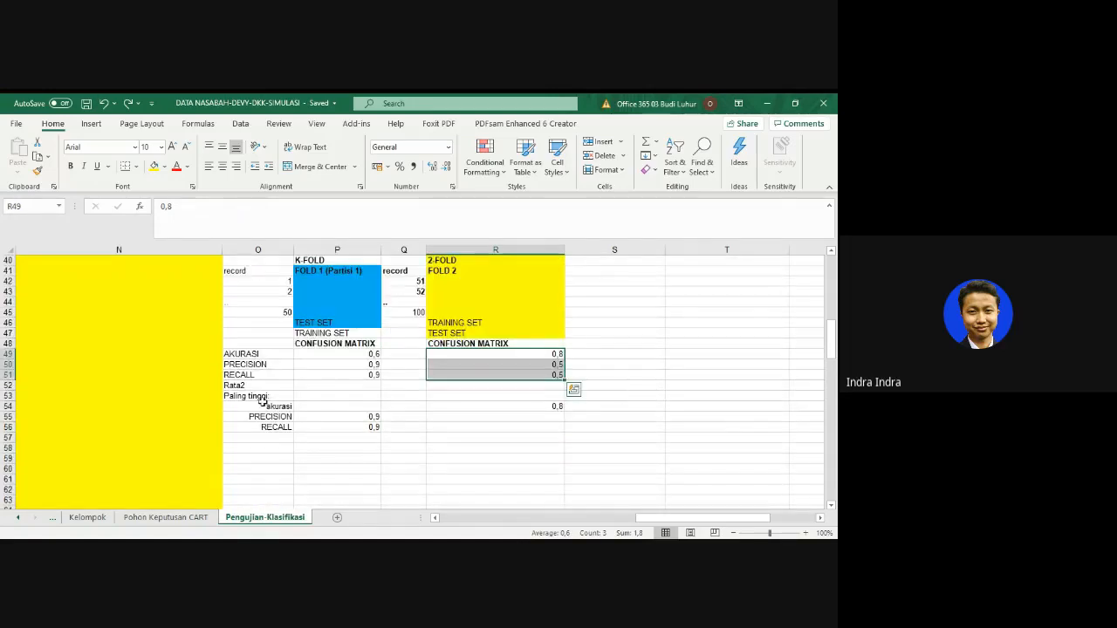
click(364, 384)
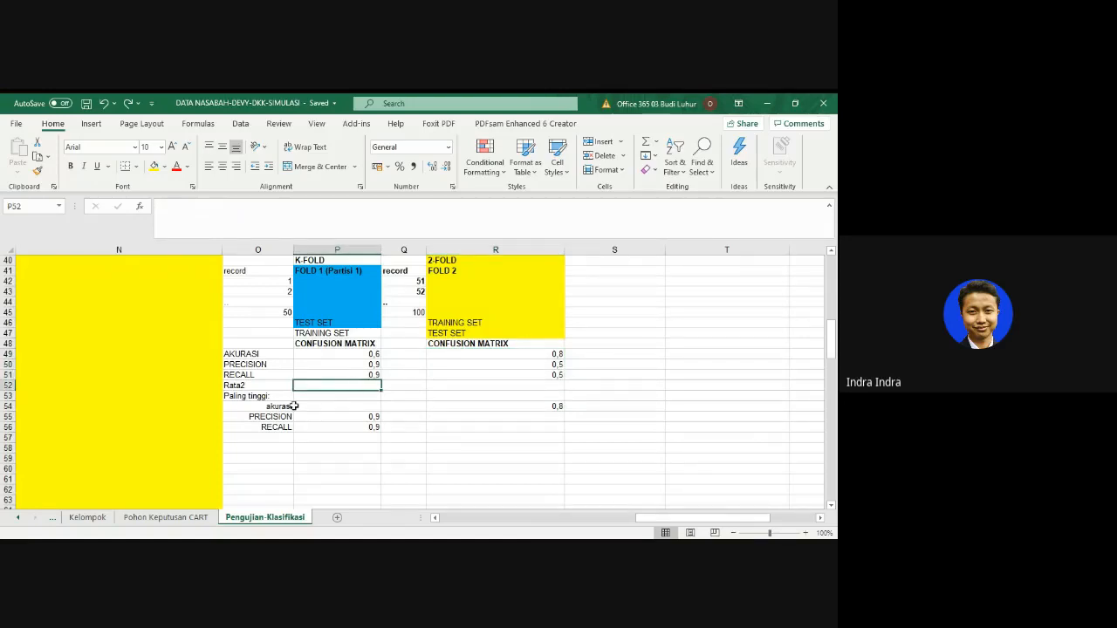
click(260, 395)
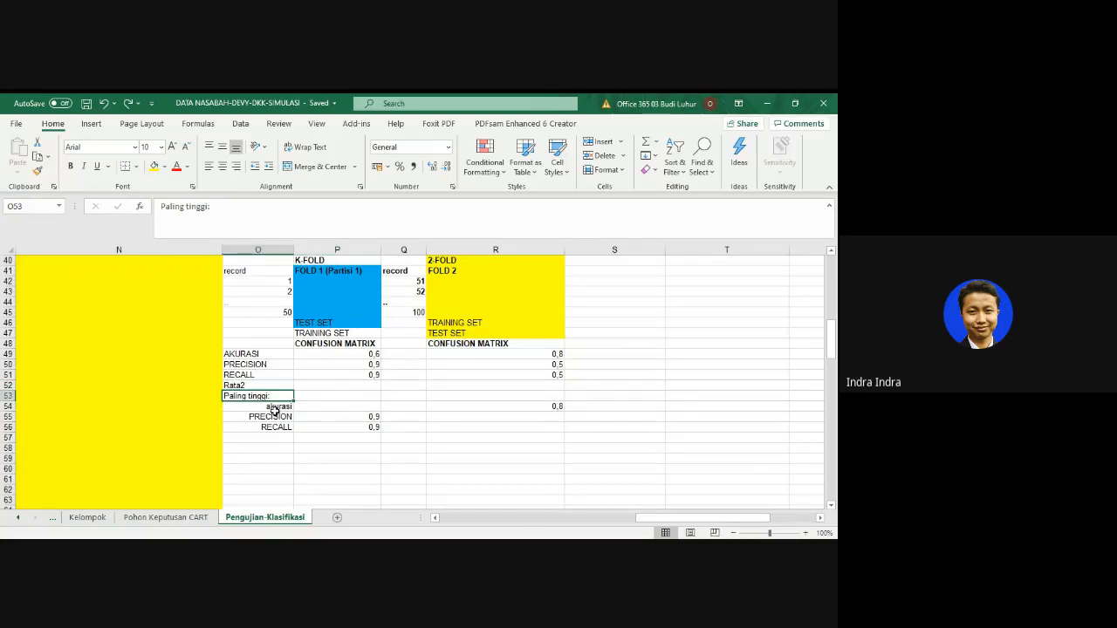
click(274, 407)
click(541, 408)
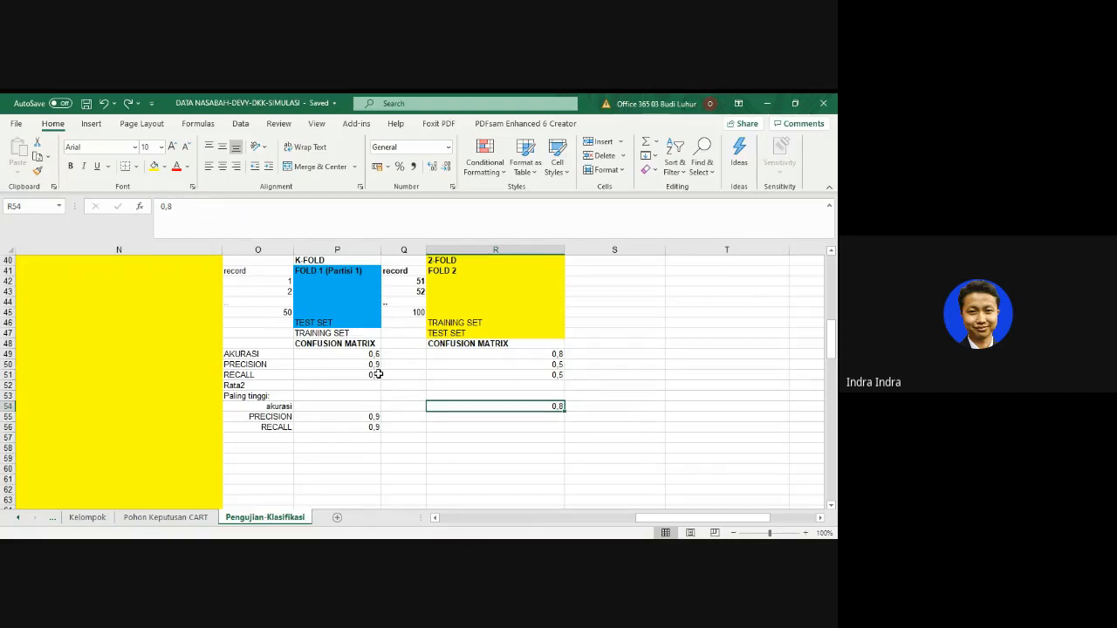
scroll(377, 374, up, 2)
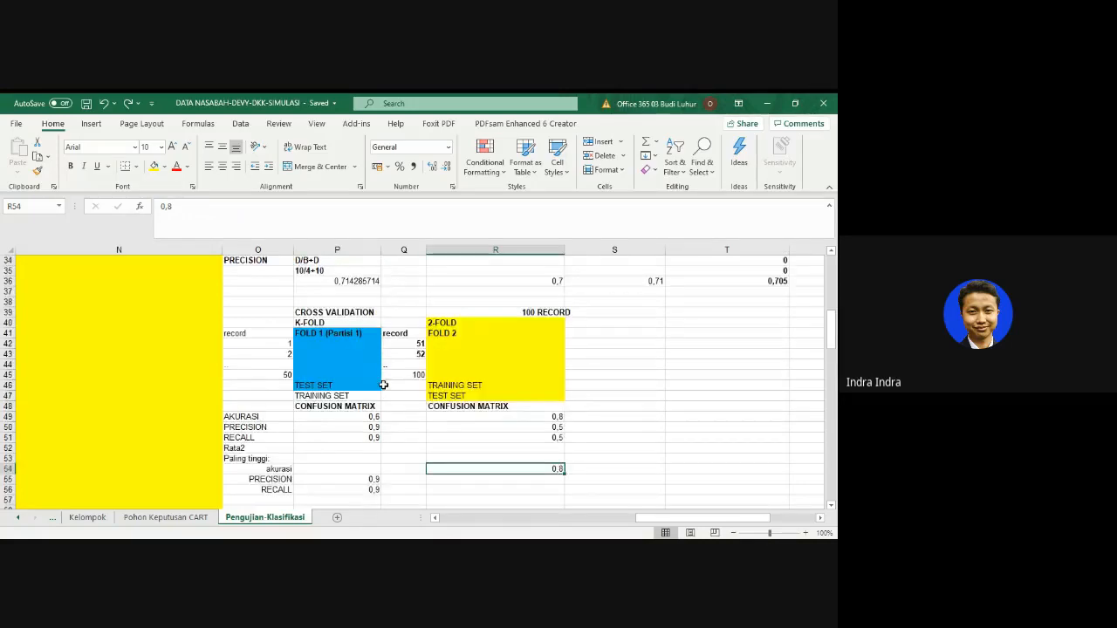
scroll(383, 385, up, 1)
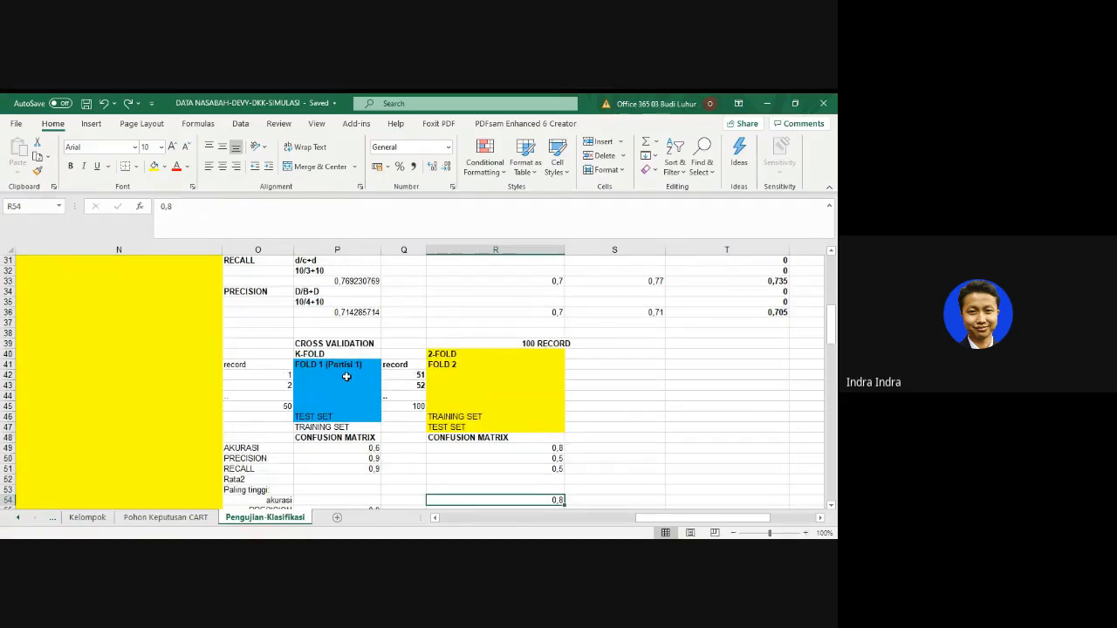
scroll(347, 384, down, 2)
scroll(349, 391, up, 2)
scroll(351, 391, down, 1)
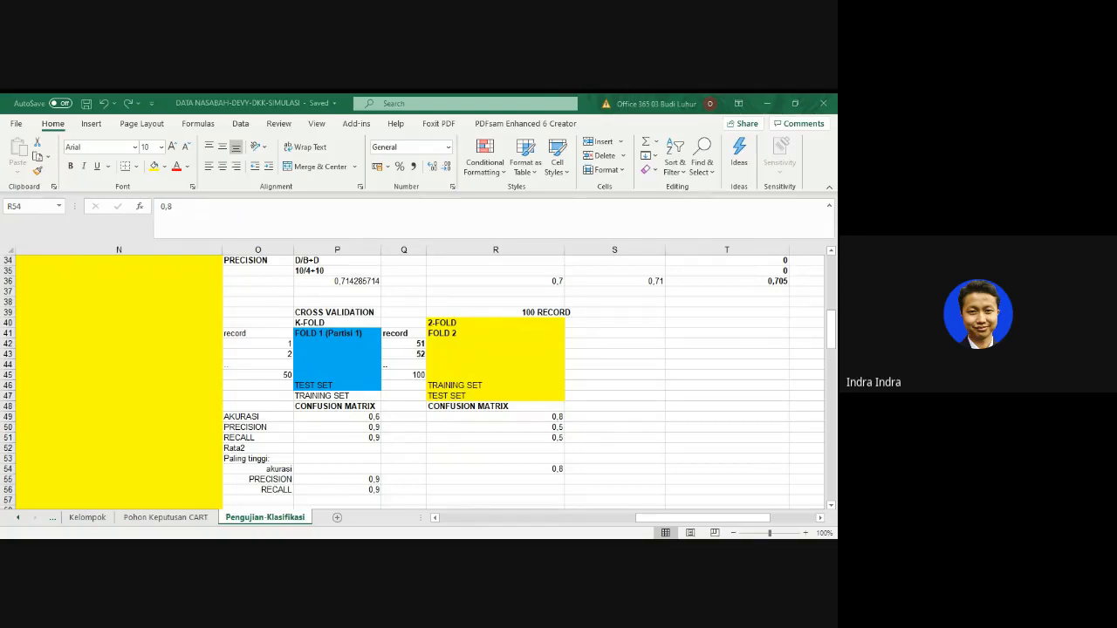
- Select the empty cell S46 beside the FOLD 2 block and save the workbook
click(666, 330)
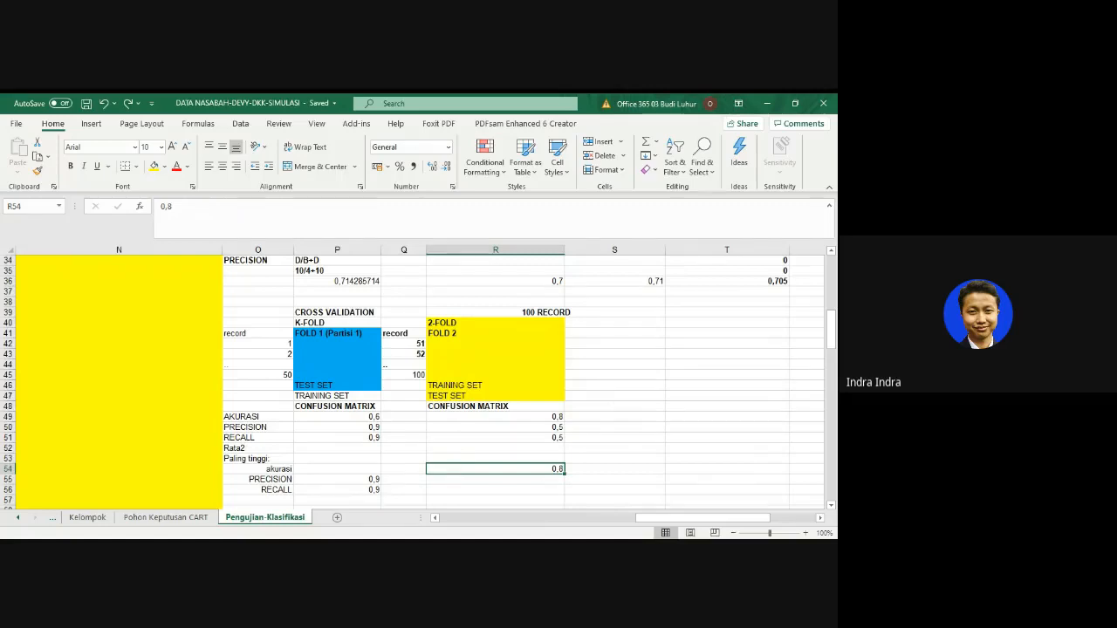
click(626, 385)
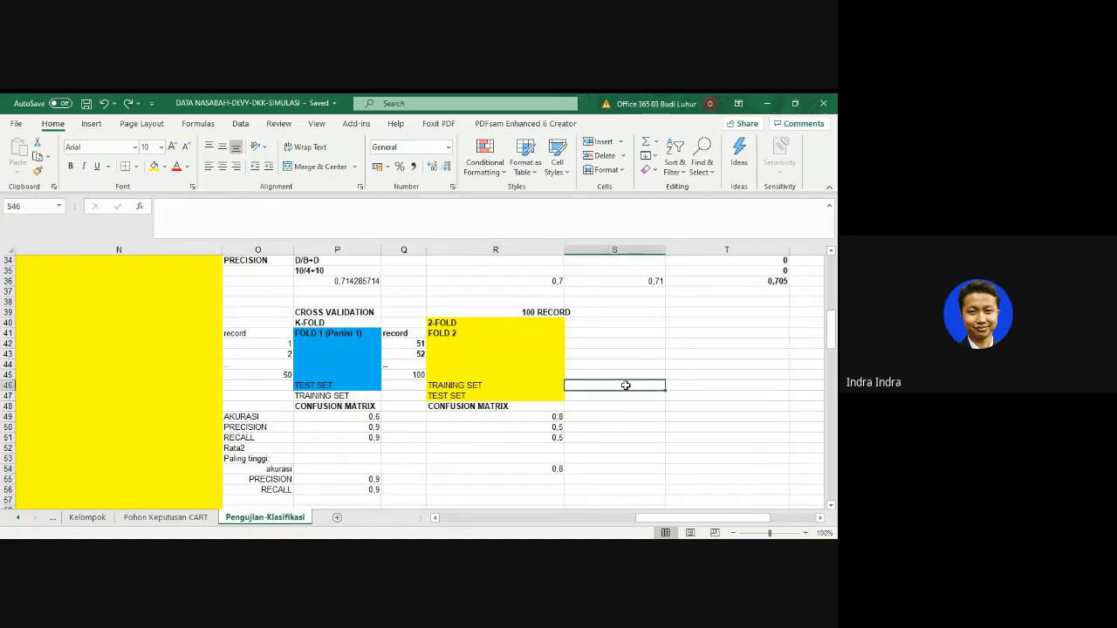
key(ctrl+s)
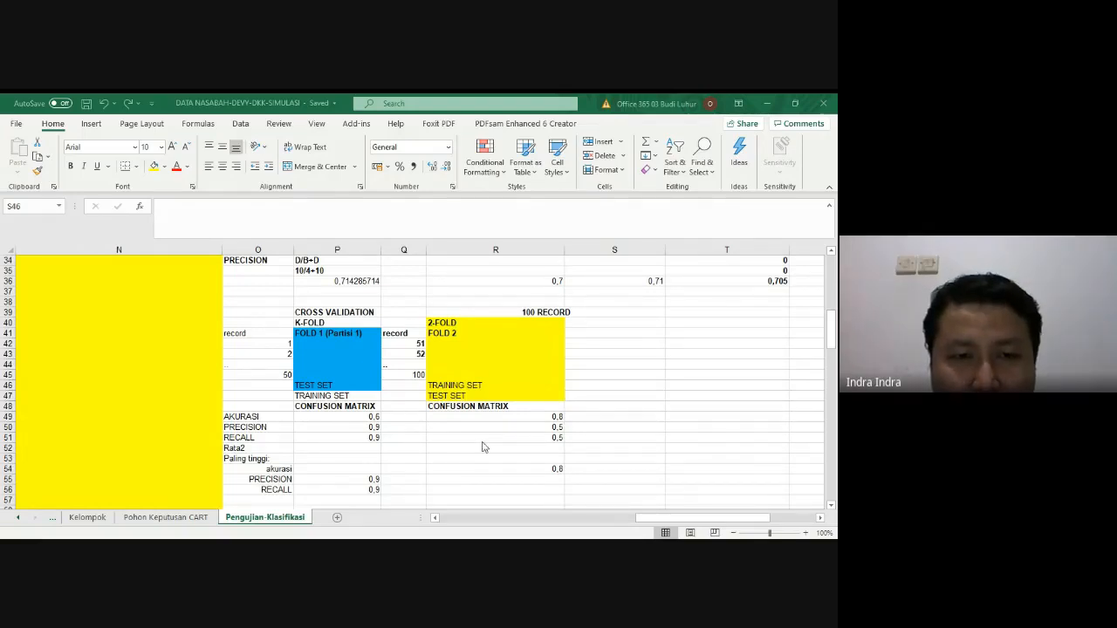
- Review the testing methods from the HOLD OUT section and its confusion matrix through random sub sampling to the CROSS VALIDATION block
scroll(484, 447, up, 11)
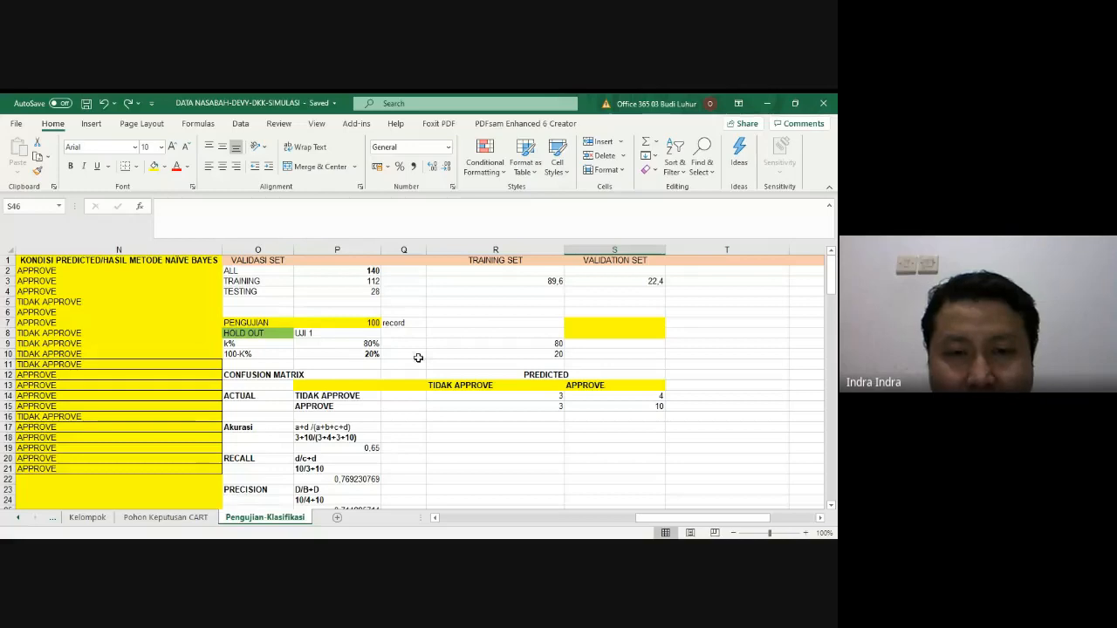
scroll(418, 358, down, 2)
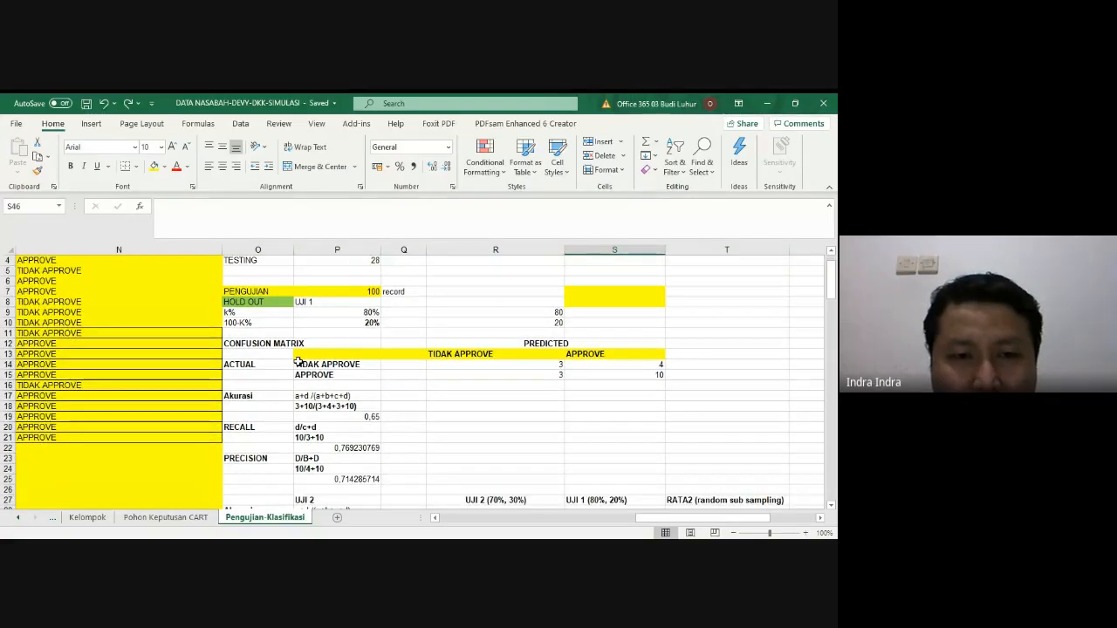
click(279, 344)
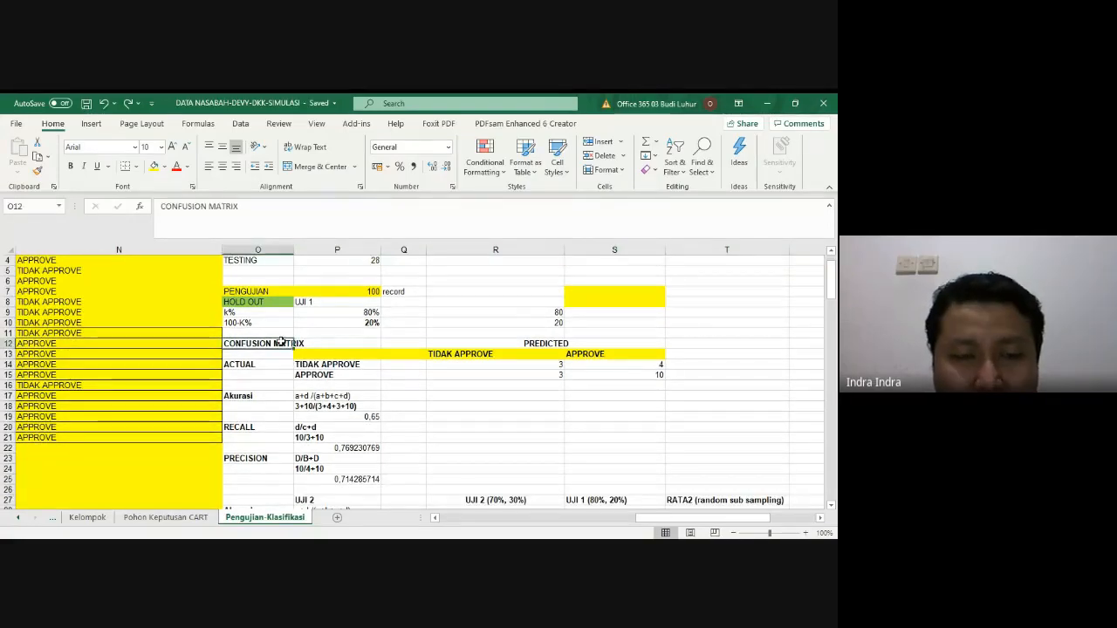
click(254, 301)
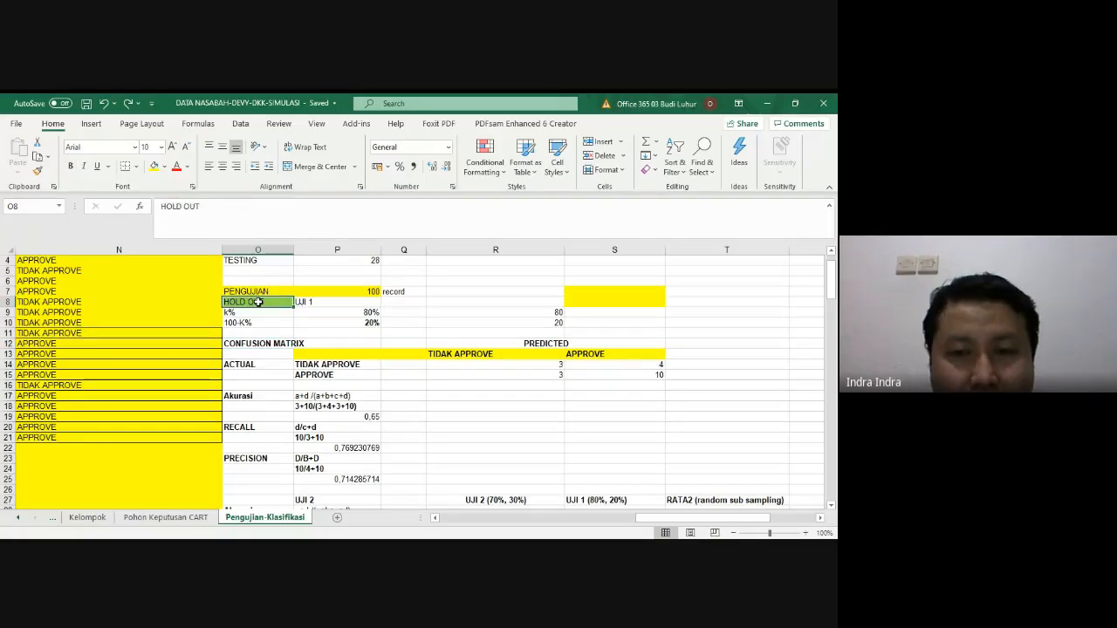
scroll(266, 314, down, 1)
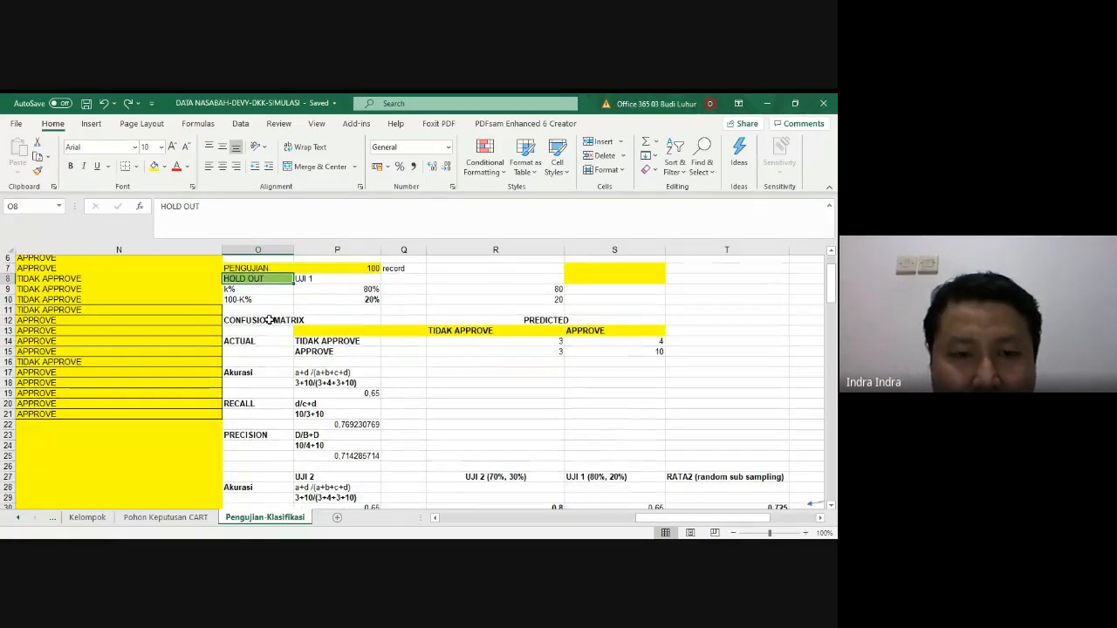
scroll(270, 322, down, 6)
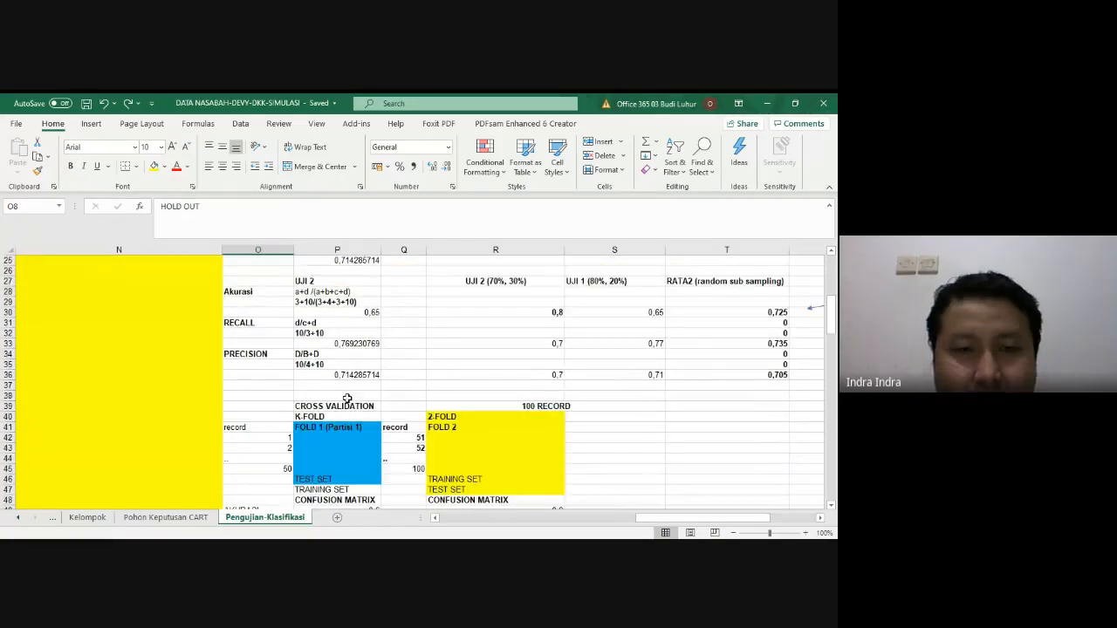
click(337, 407)
click(363, 501)
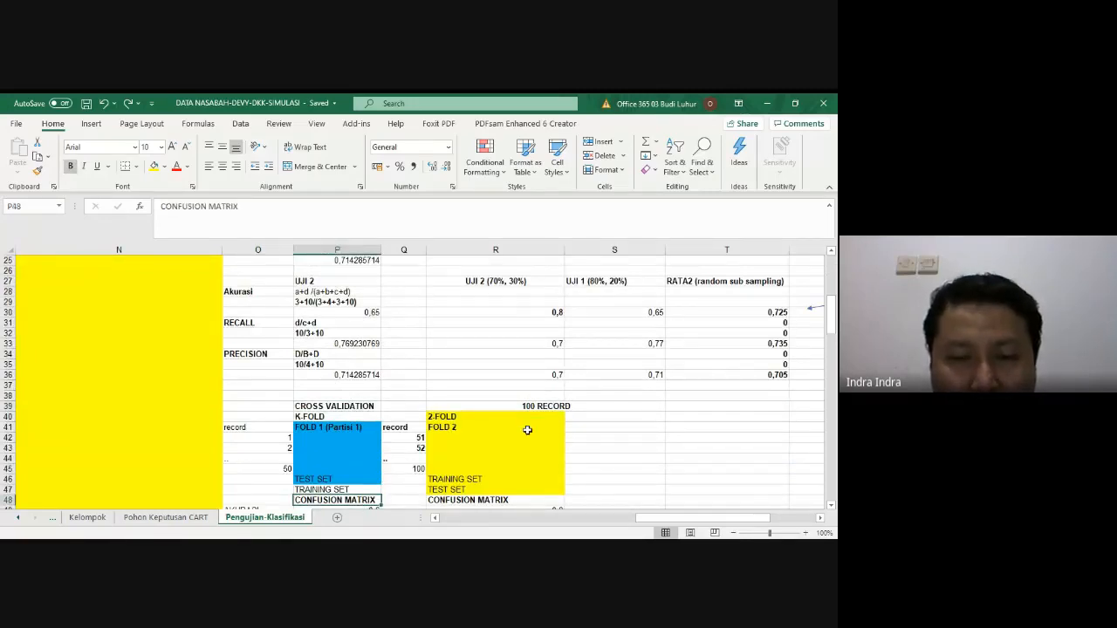
scroll(537, 436, up, 1)
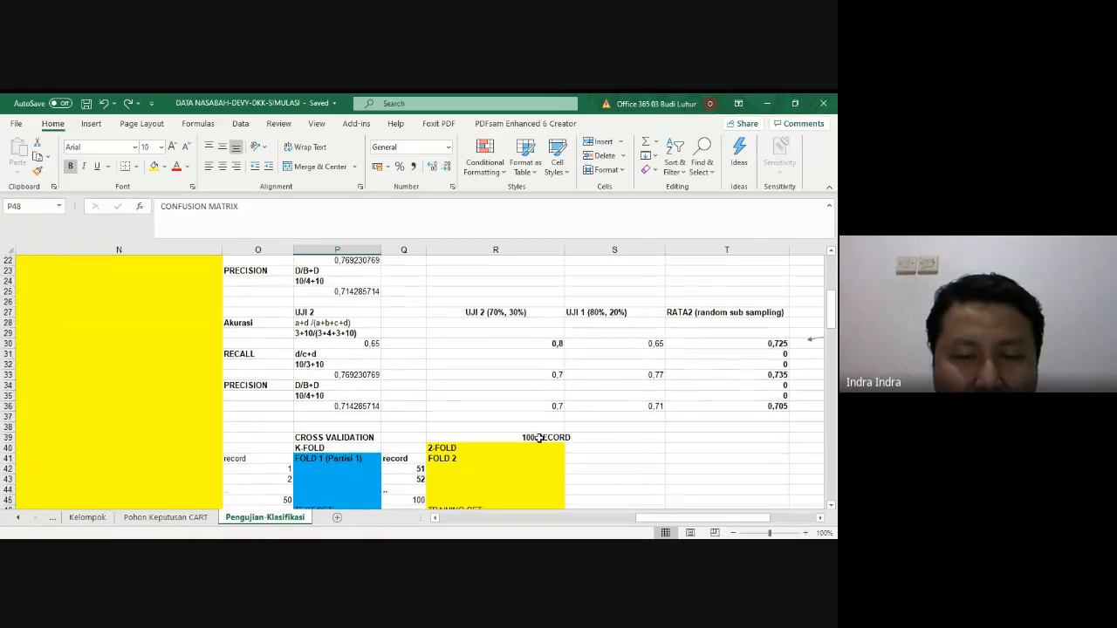
scroll(539, 439, up, 4)
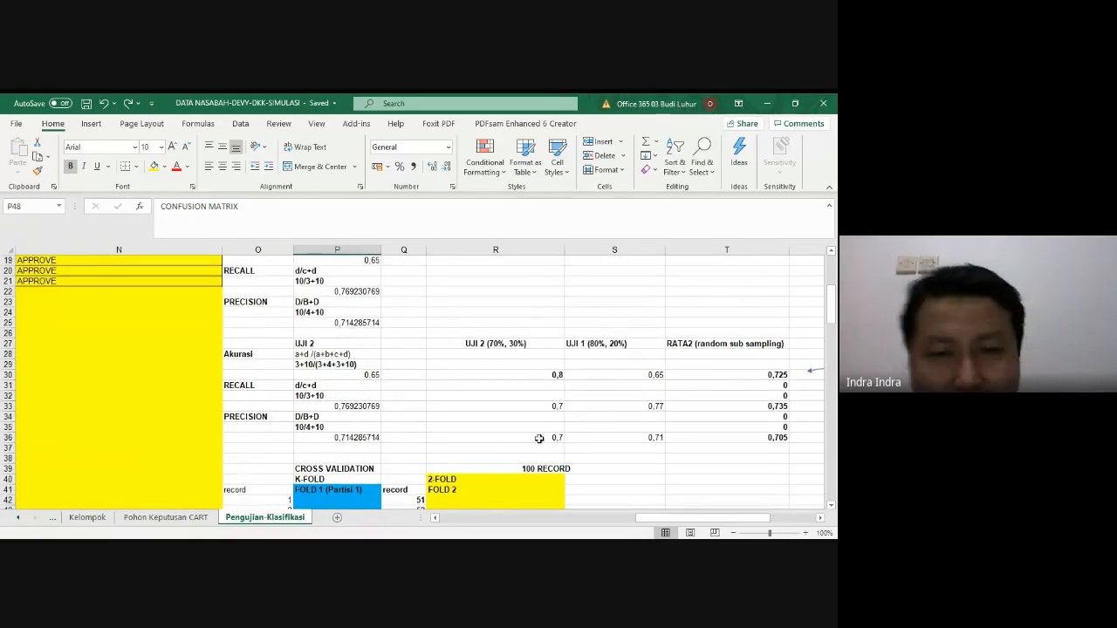
scroll(540, 439, up, 2)
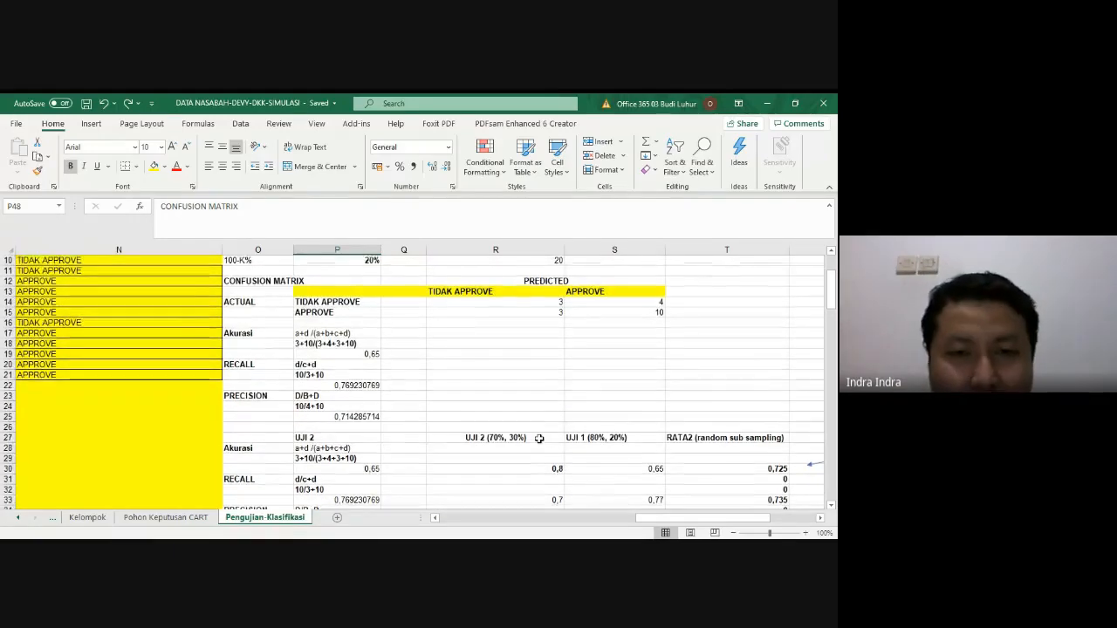